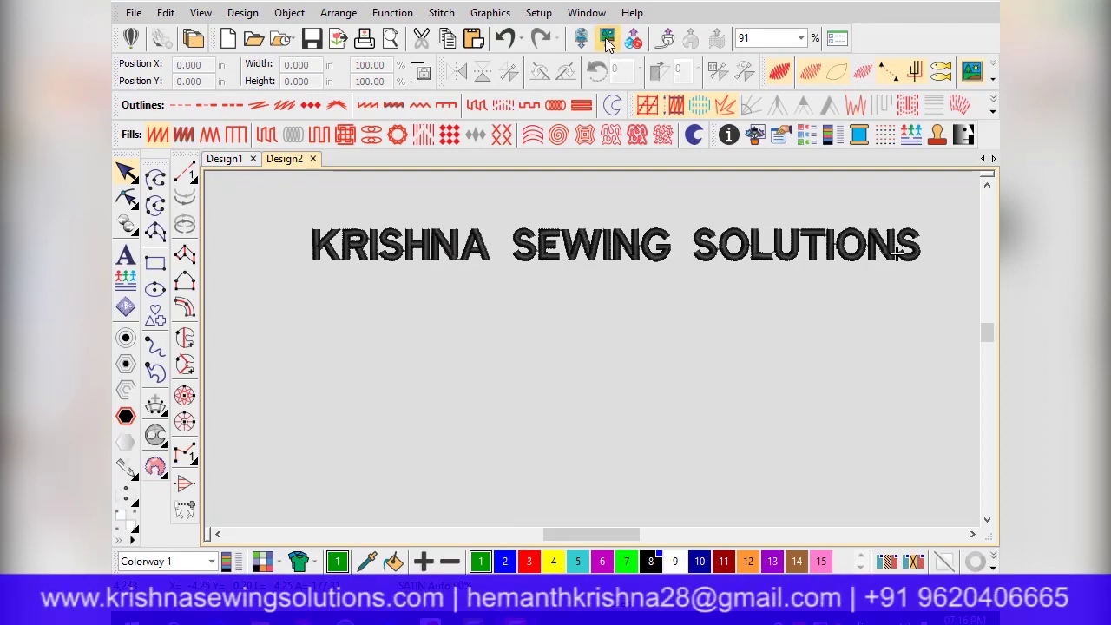
- Start importing a graphic and open the photos folder on the Desktop
left_click(606, 41)
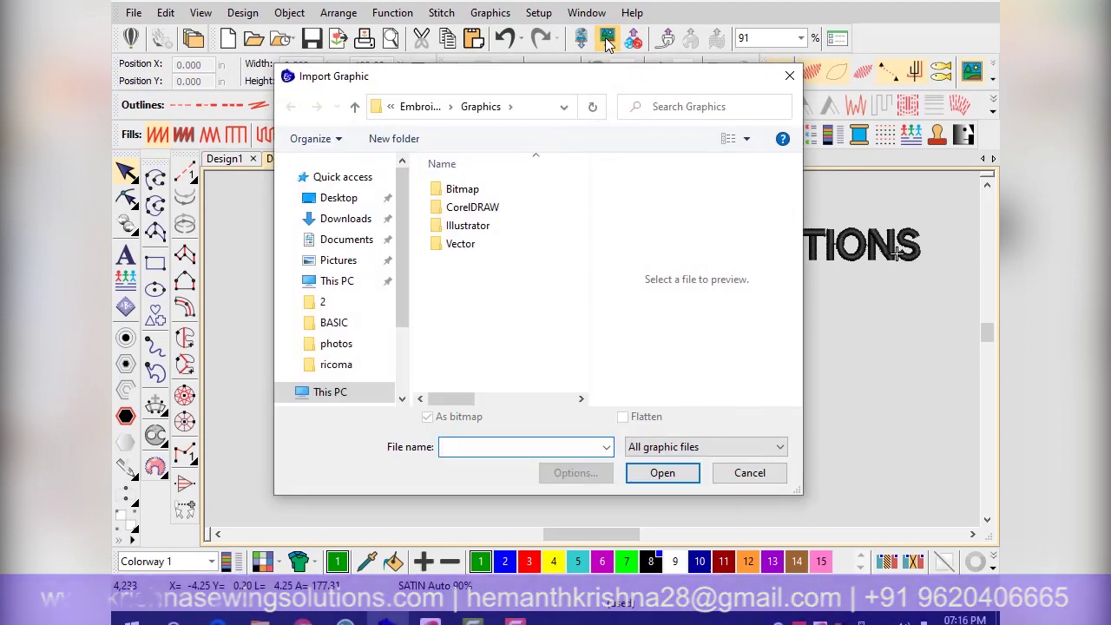
left_click(334, 199)
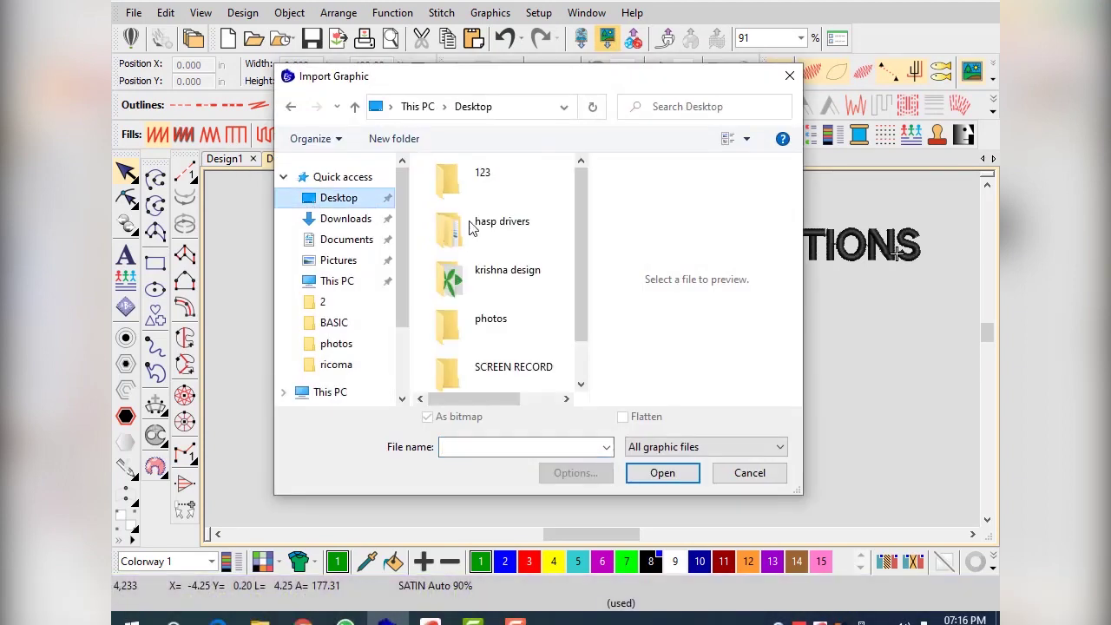
left_click_drag(579, 238, 577, 303)
scroll(503, 326, "up", 1)
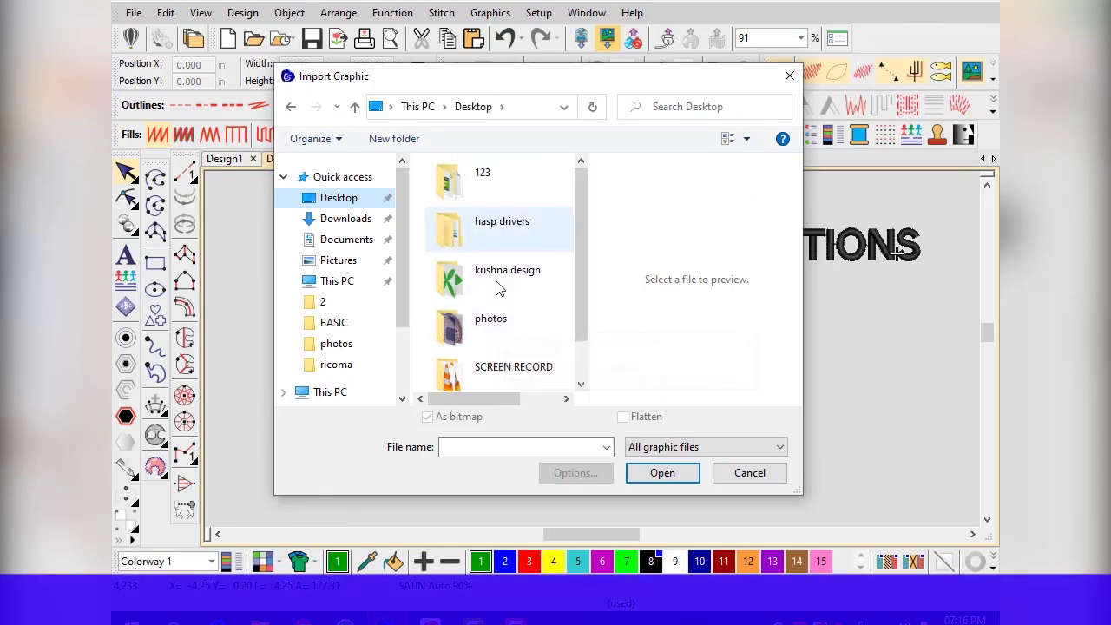
double_click(481, 334)
- Find the fish line drawing "download (2)" in the photos folder and import it into the design
left_click_drag(580, 177, 582, 196)
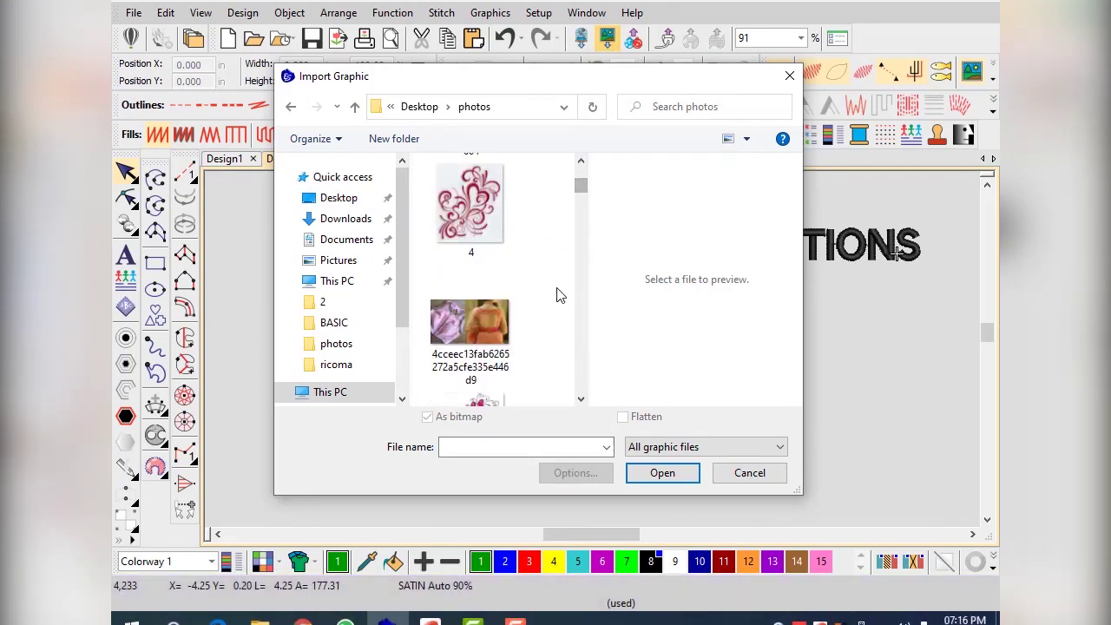
scroll(560, 295, "down", 10)
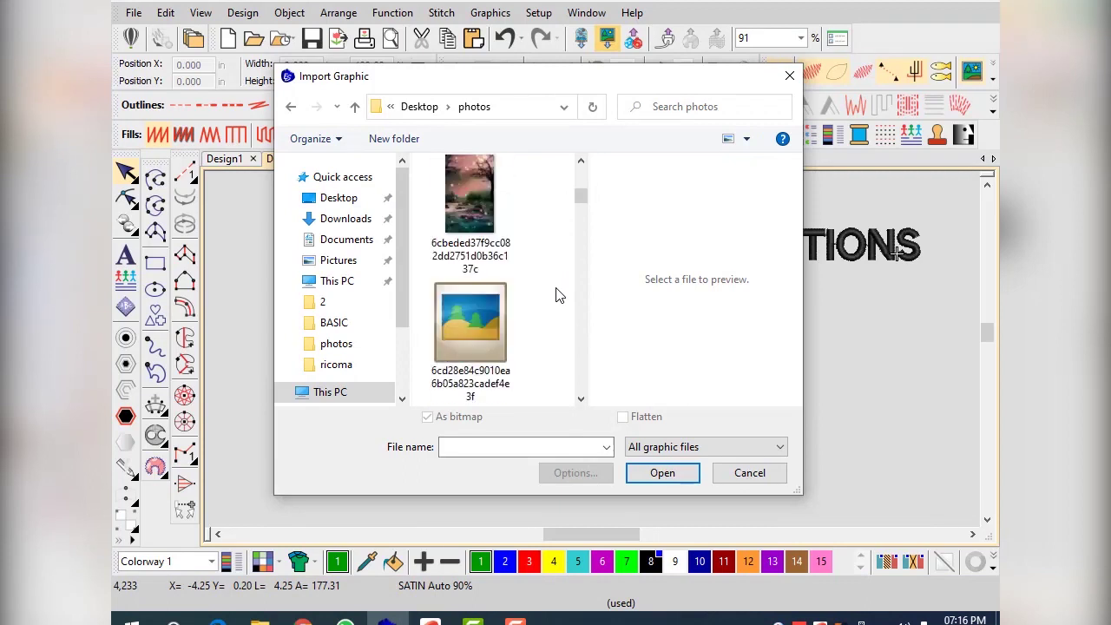
scroll(560, 295, "down", 4)
scroll(560, 295, "down", 5)
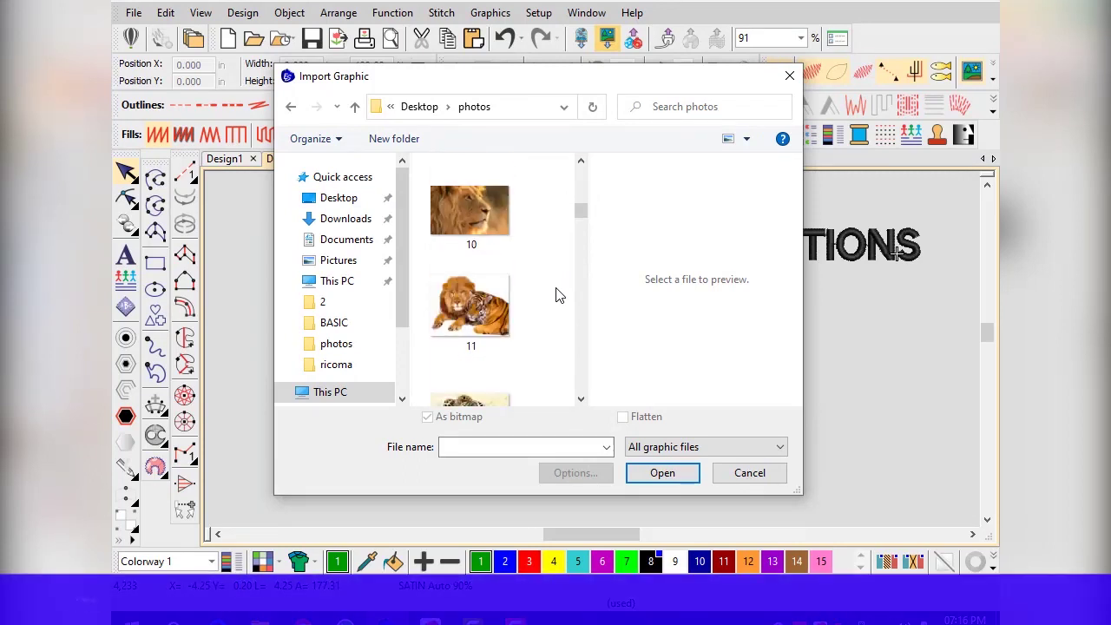
scroll(560, 295, "up", 1)
scroll(560, 295, "down", 5)
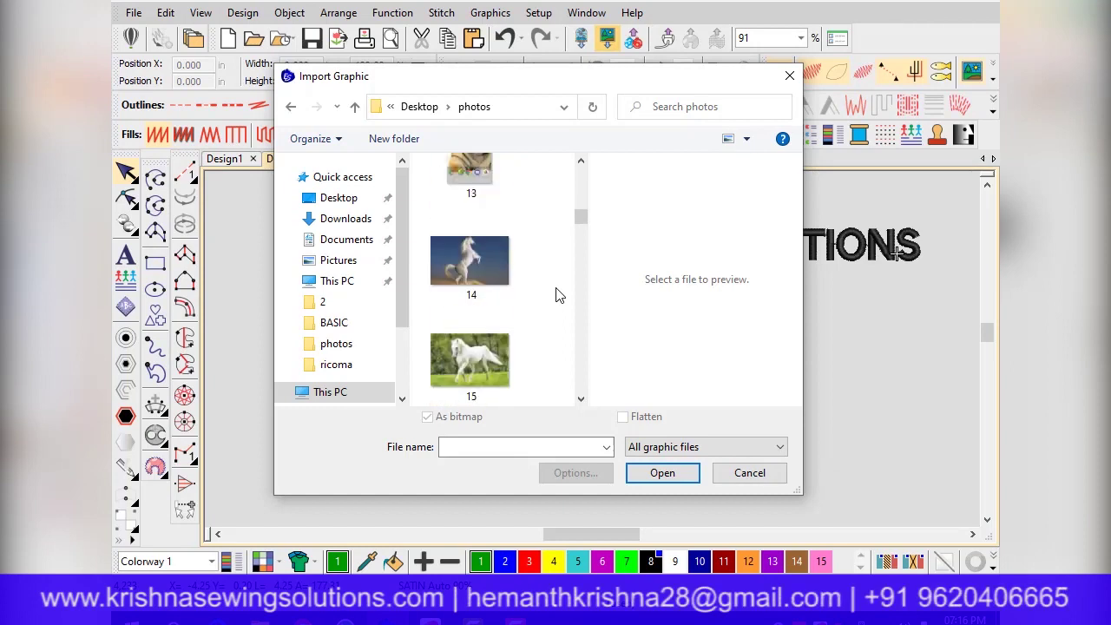
scroll(560, 295, "down", 5)
scroll(559, 295, "down", 2)
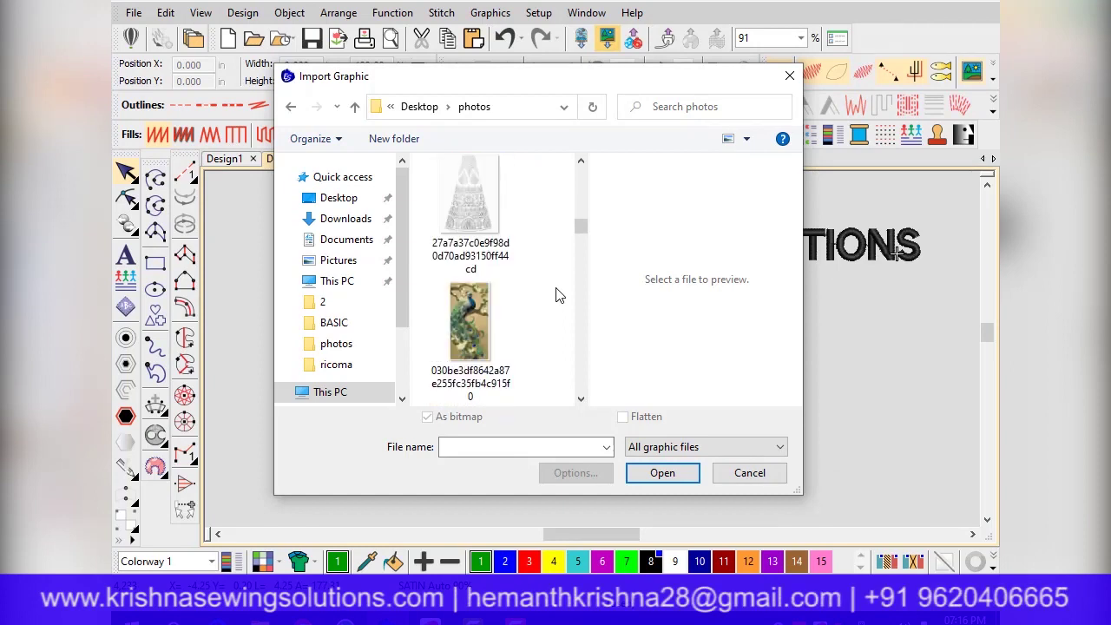
scroll(560, 295, "down", 2)
scroll(560, 295, "down", 4)
scroll(560, 295, "up", 1)
scroll(559, 295, "down", 1)
scroll(560, 295, "down", 2)
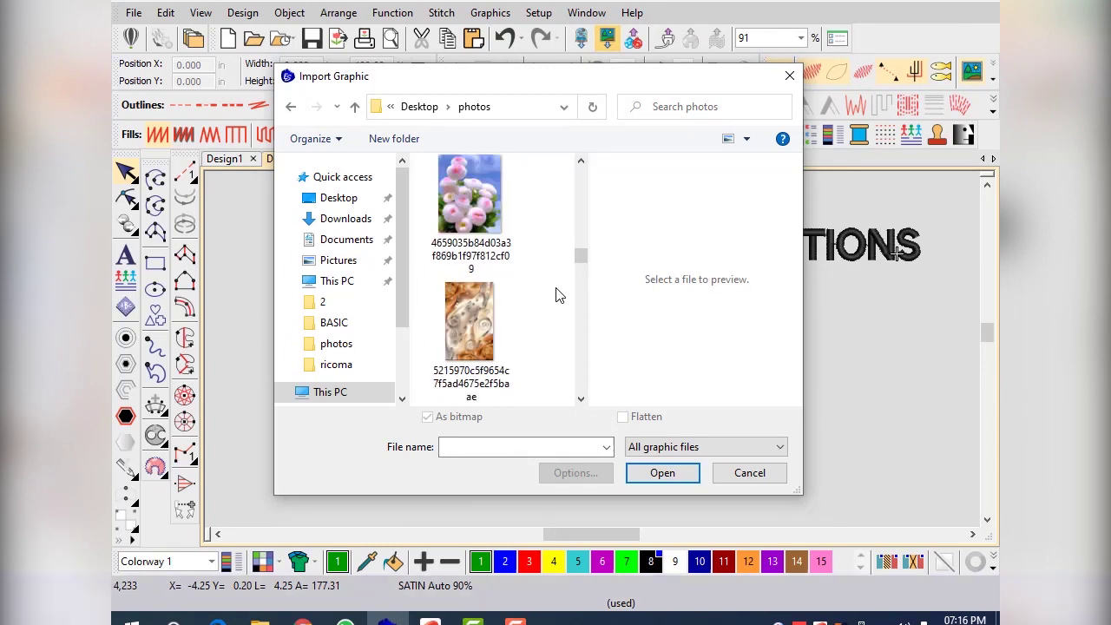
scroll(558, 295, "down", 6)
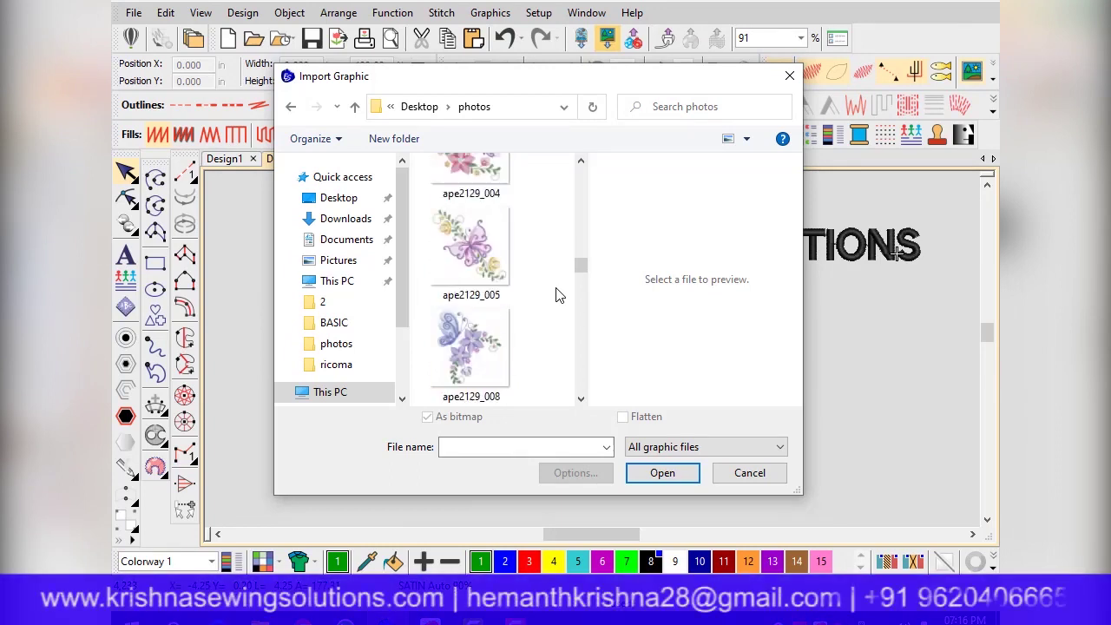
scroll(558, 295, "down", 1)
scroll(558, 295, "down", 8)
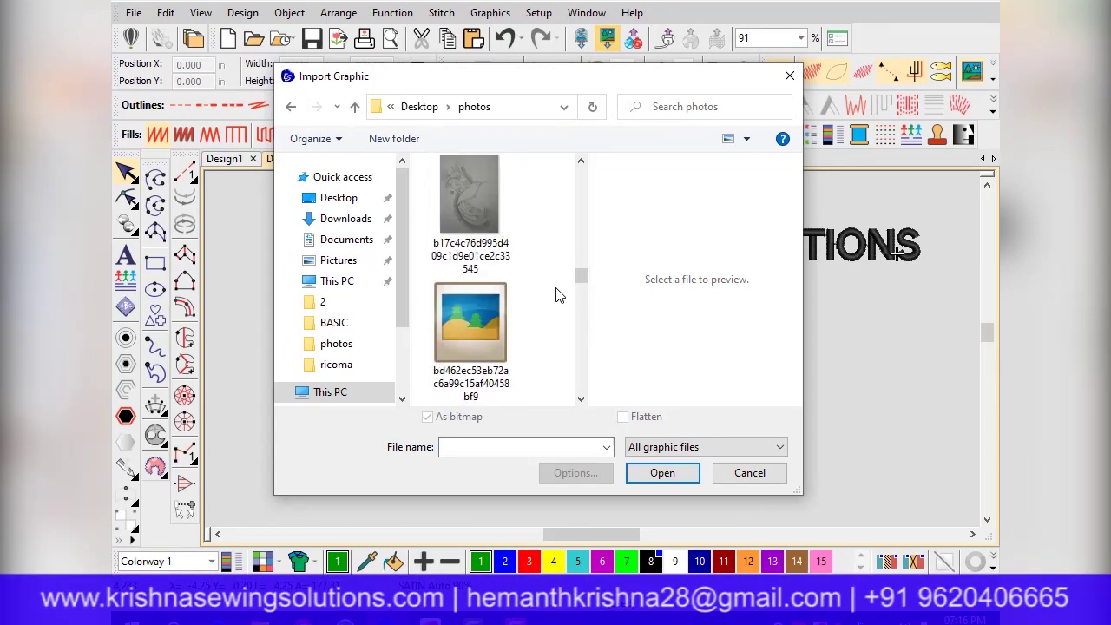
scroll(558, 296, "down", 2)
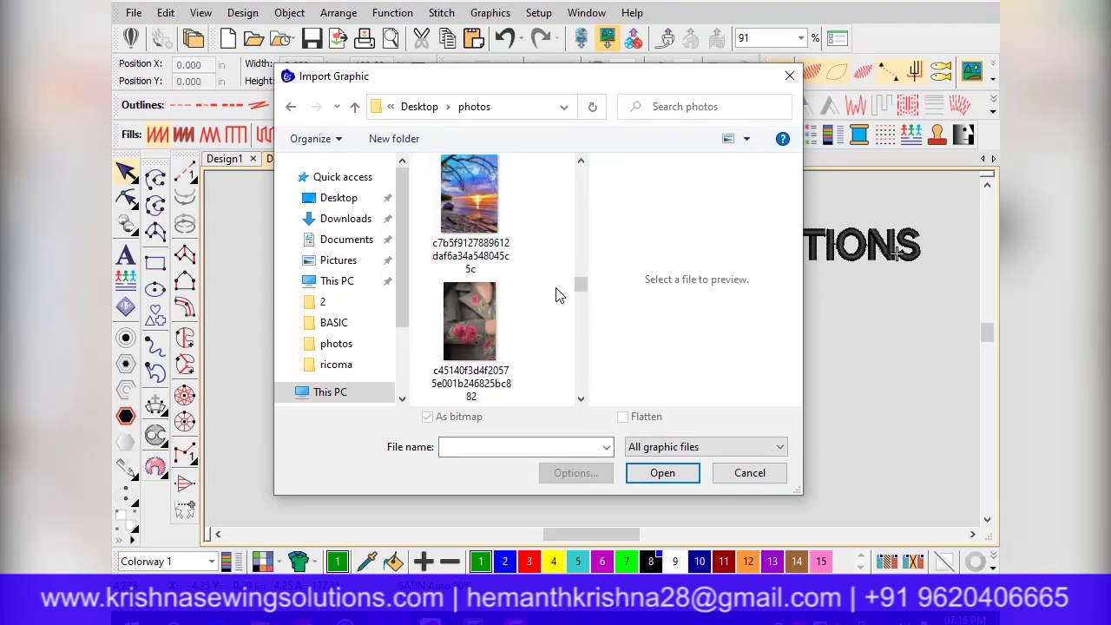
scroll(558, 295, "down", 5)
scroll(558, 295, "down", 4)
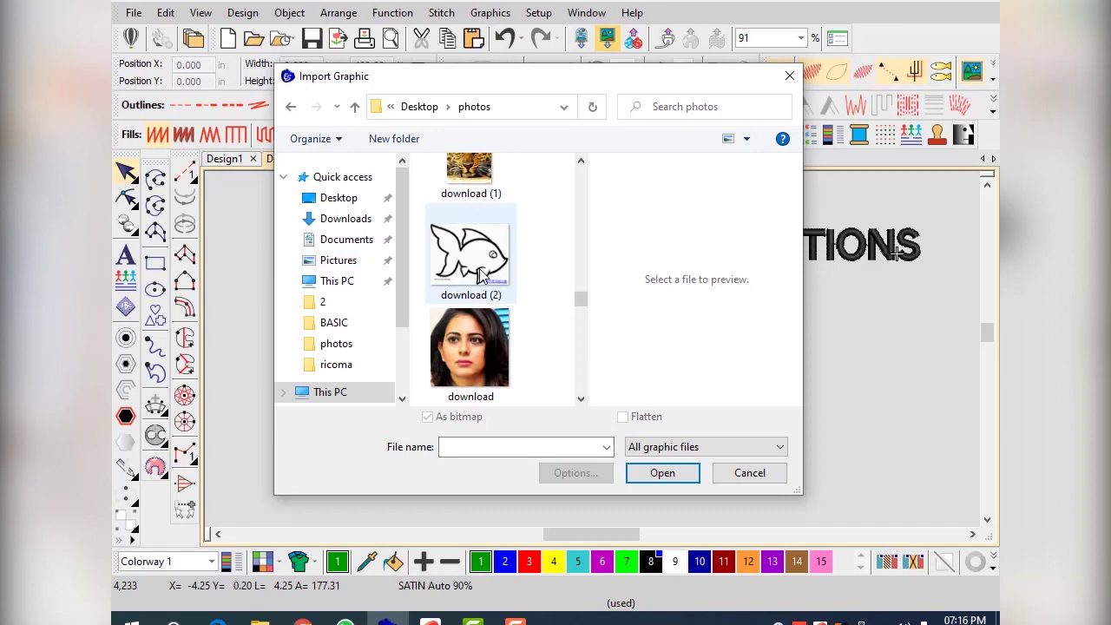
left_click(484, 274)
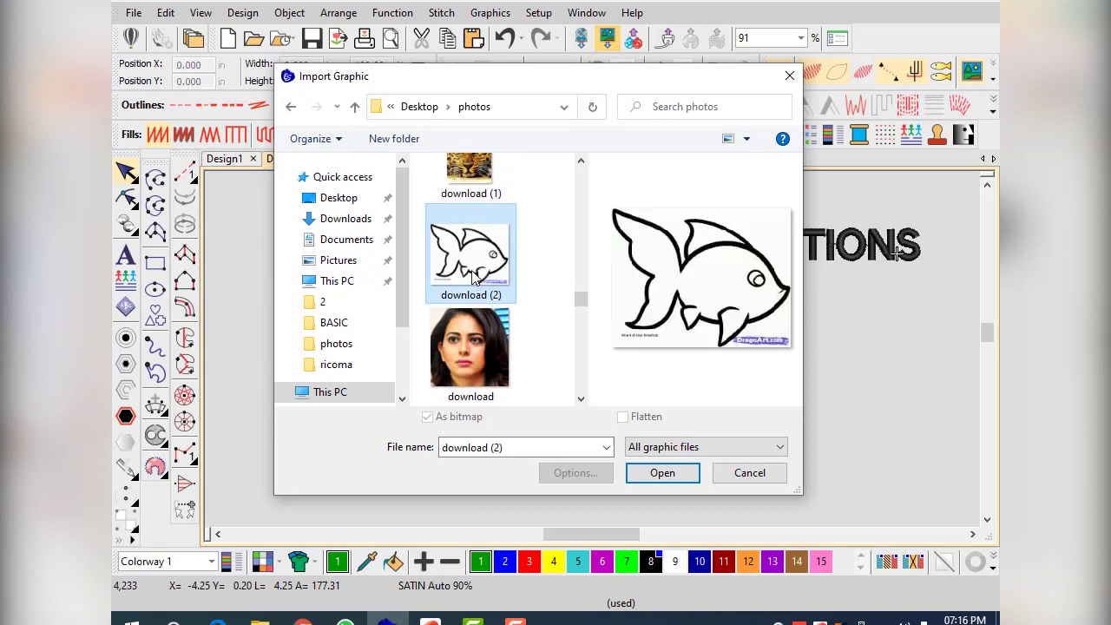
left_click(664, 471)
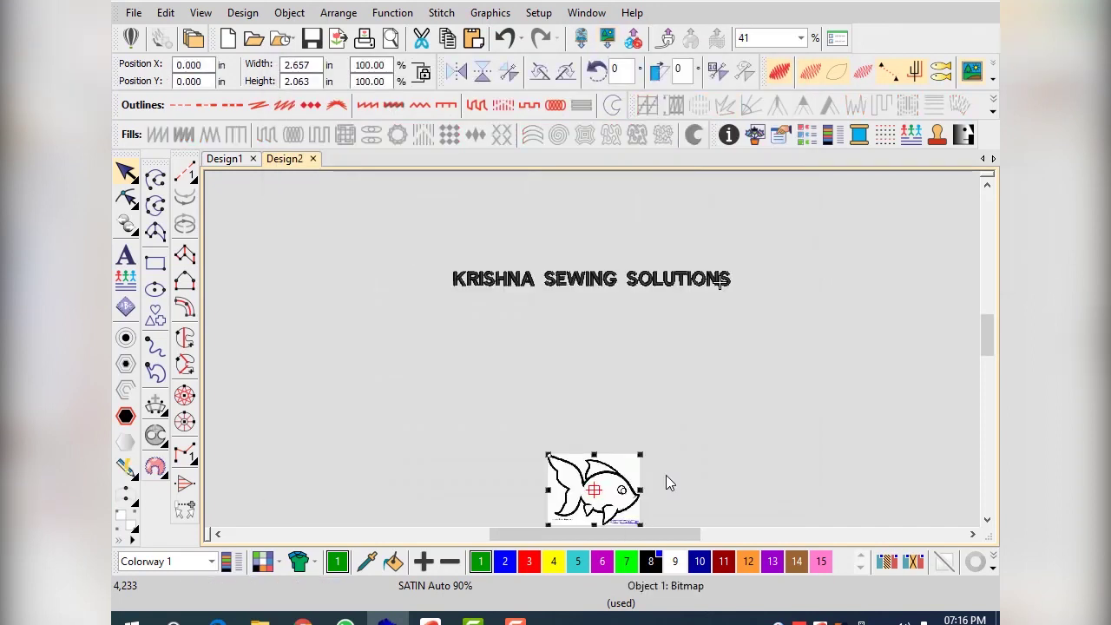
- Move the fish image up to just below the KRISHNA SEWING SOLUTIONS lettering, at about Y 3.39 in
left_click_drag(593, 517, 597, 378)
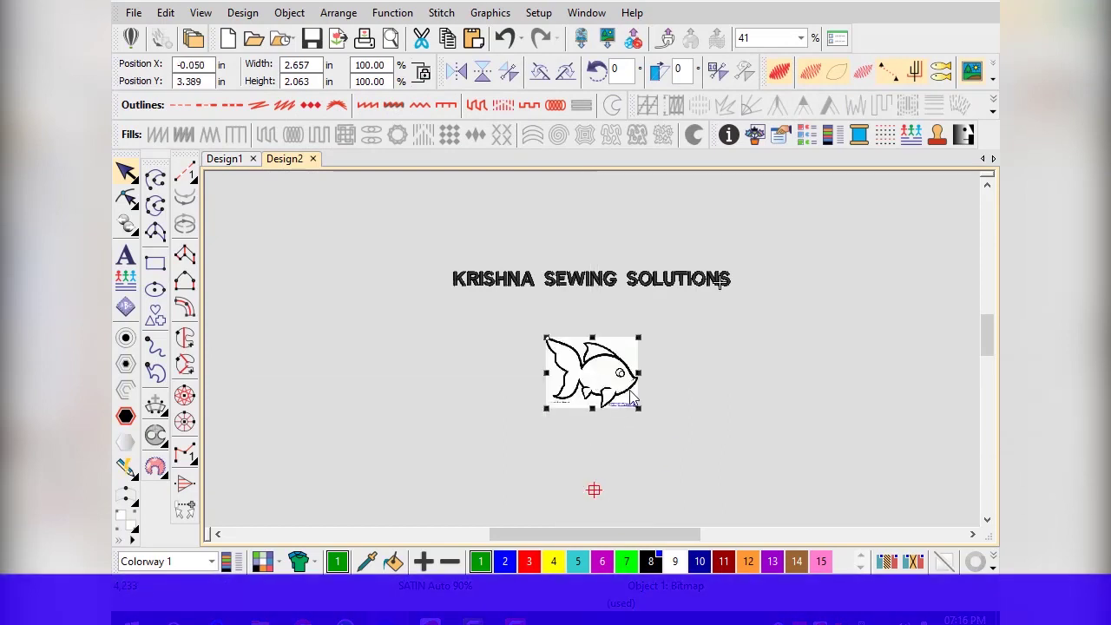
scroll(598, 391, "up", 2)
scroll(597, 391, "up", 2)
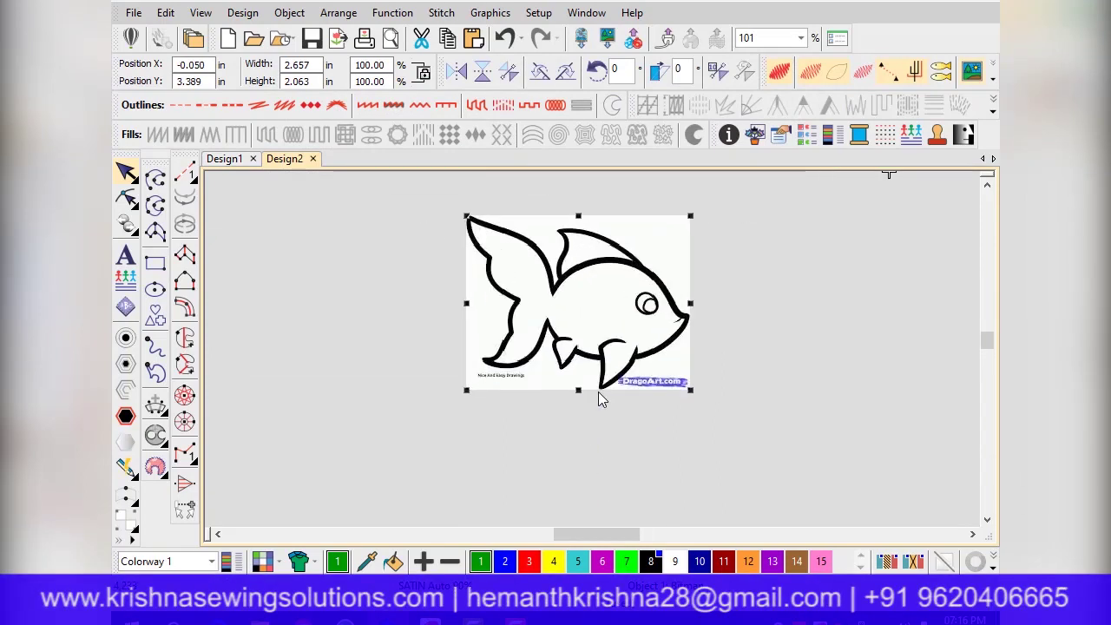
scroll(598, 391, "down", 1)
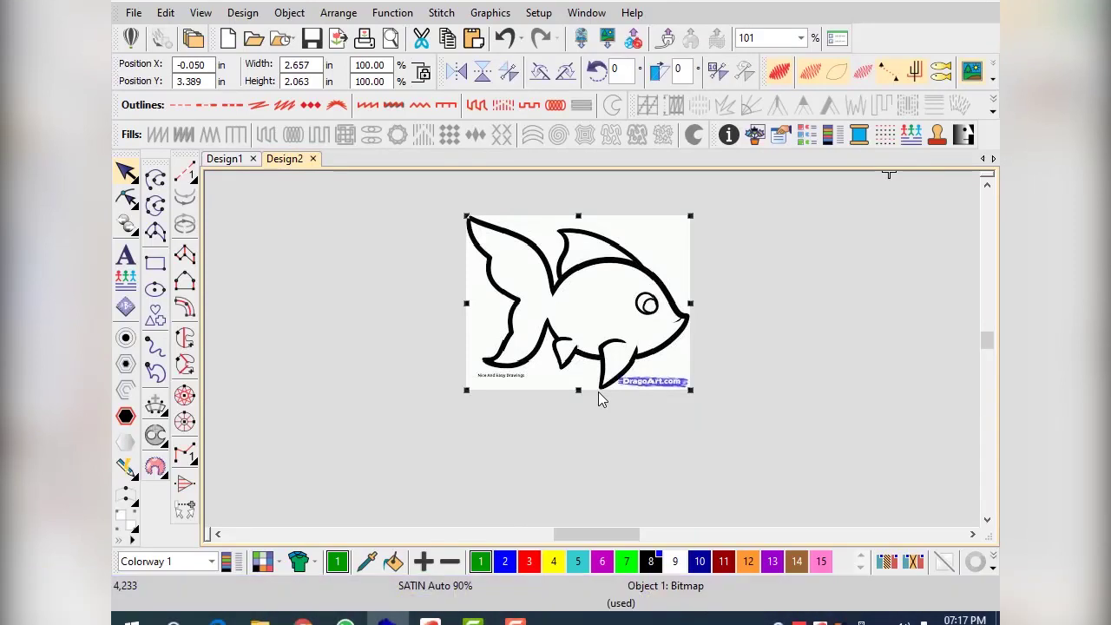
scroll(615, 366, "down", 2)
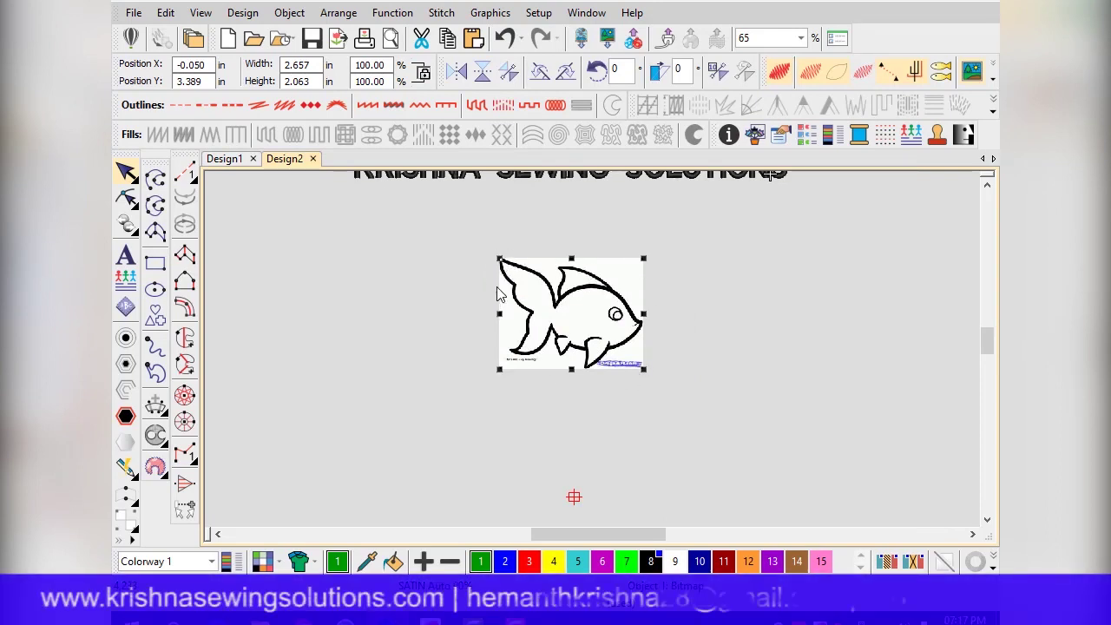
- Crop the fish bitmap with a rectangle drawn around the whole picture from corner to corner
left_click(578, 316)
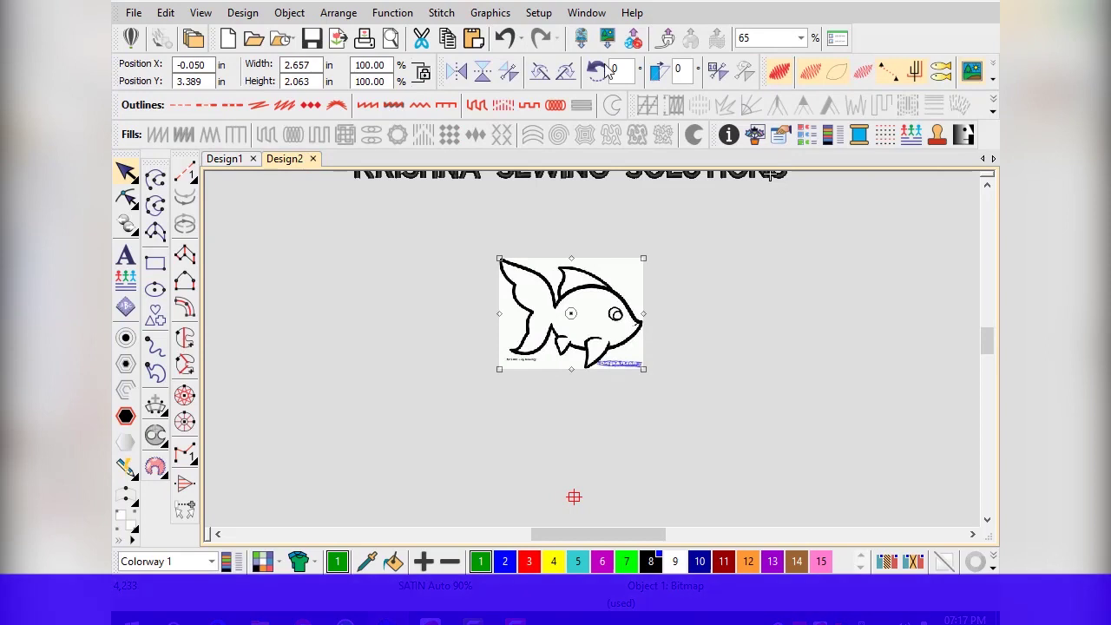
left_click(491, 18)
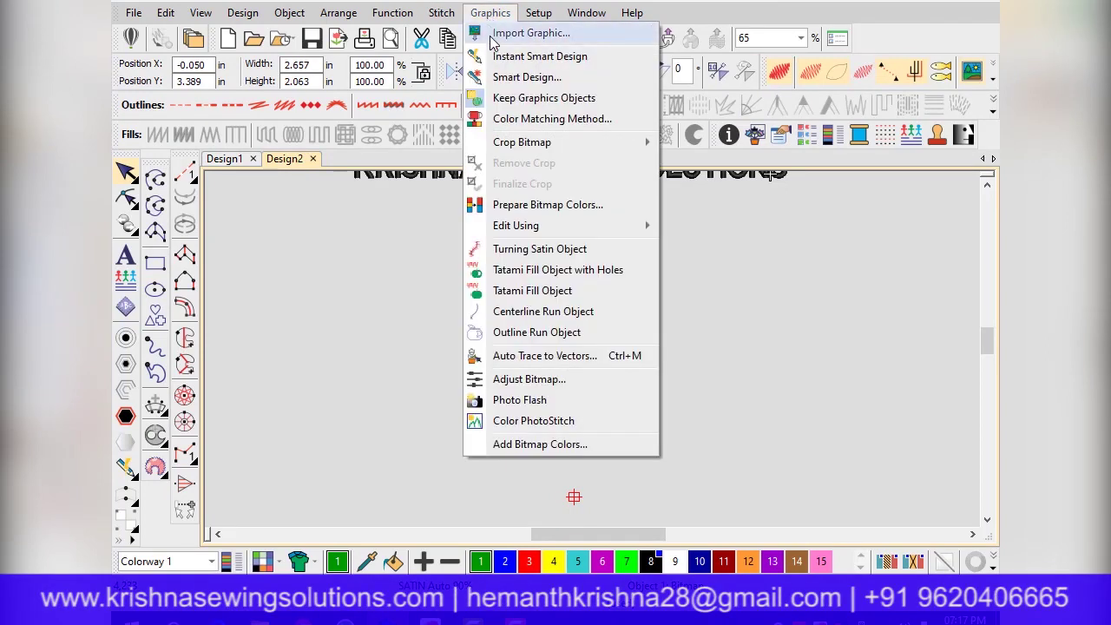
mouse_move(510, 148)
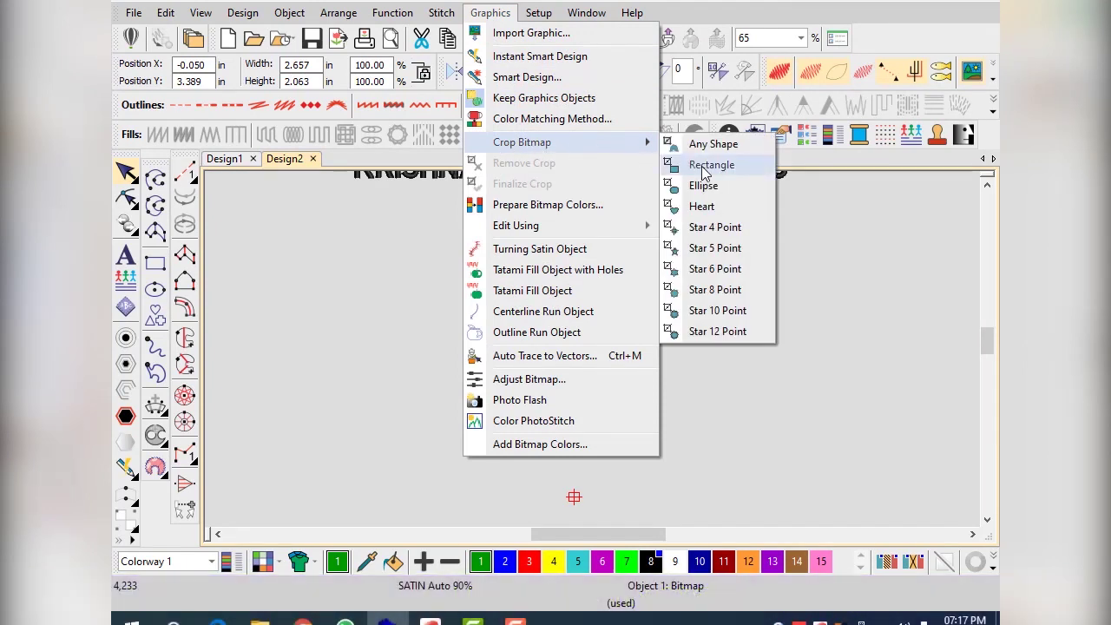
left_click(705, 165)
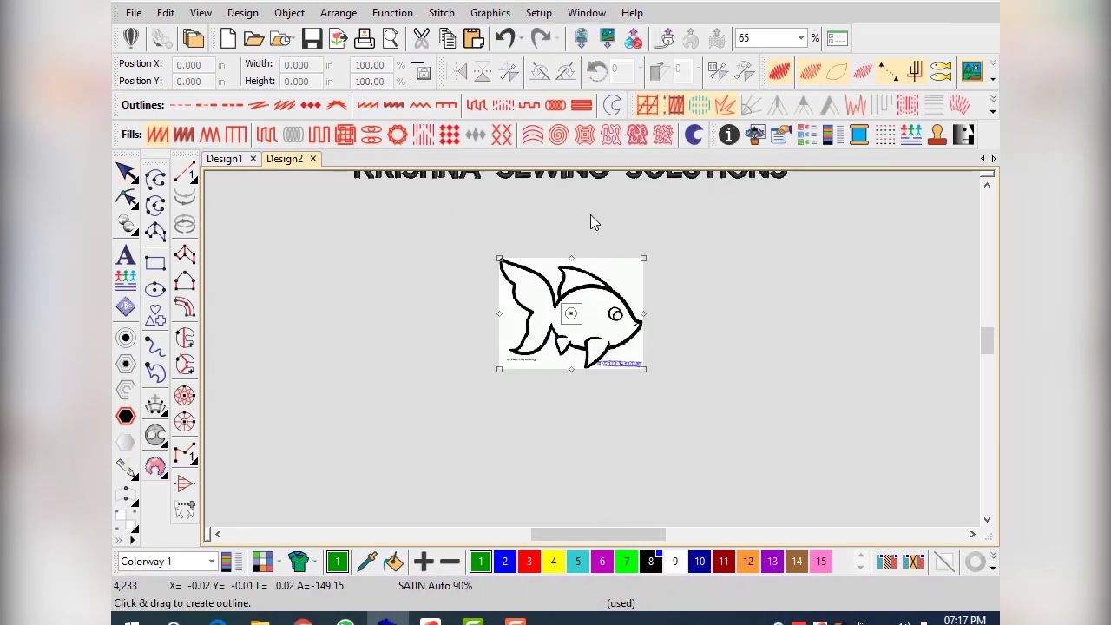
left_click_drag(500, 260, 644, 369)
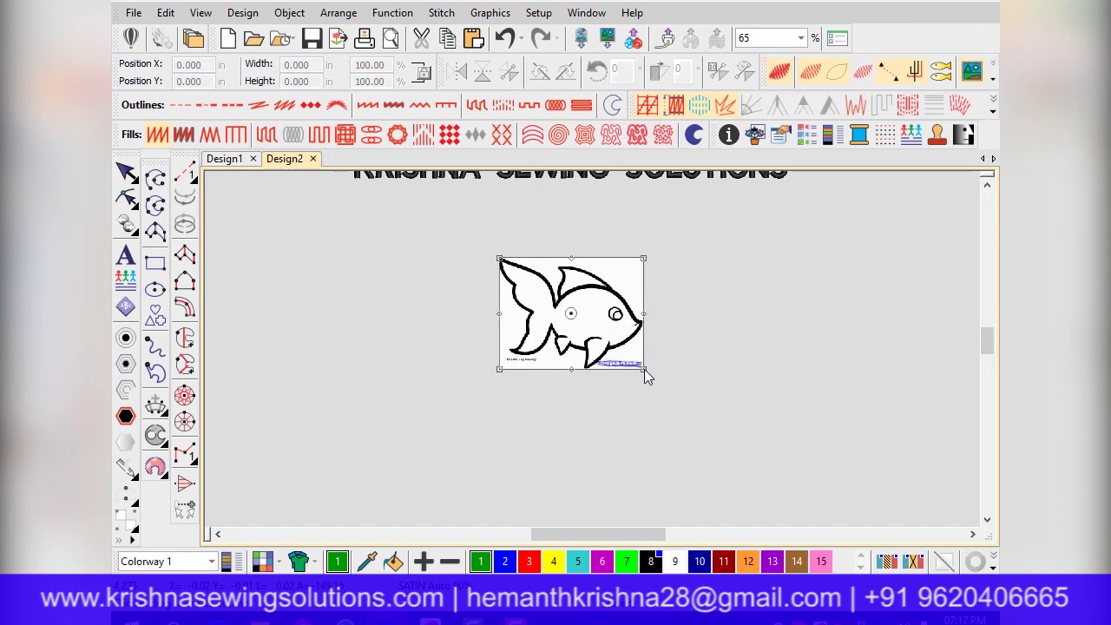
left_click_drag(644, 369, 644, 369)
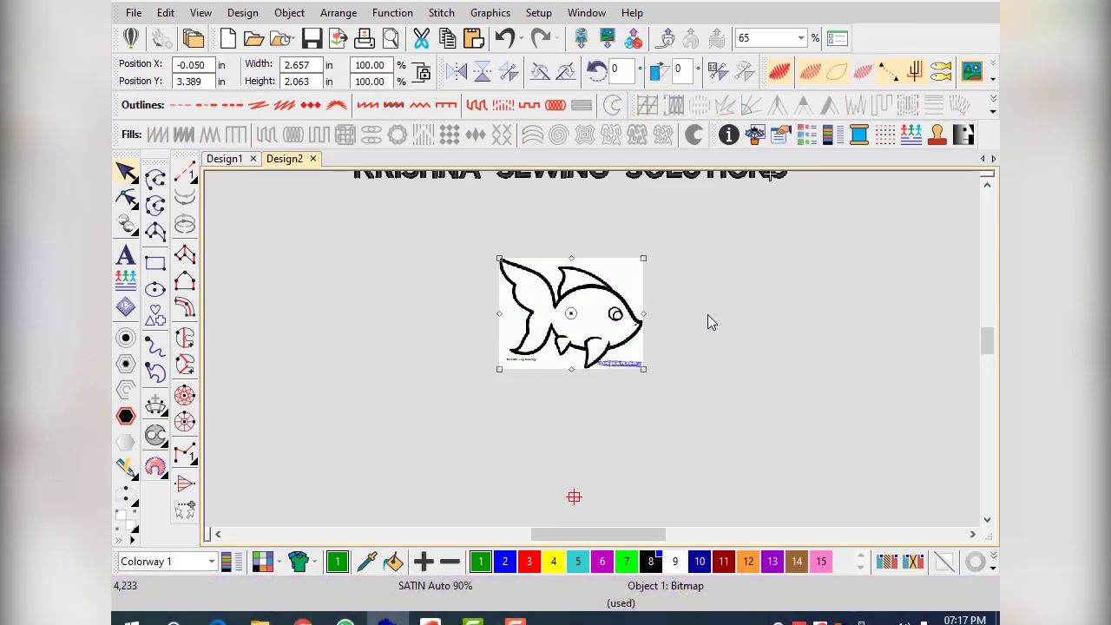
- Finalize the crop of the fish bitmap and deselect it
left_click(491, 15)
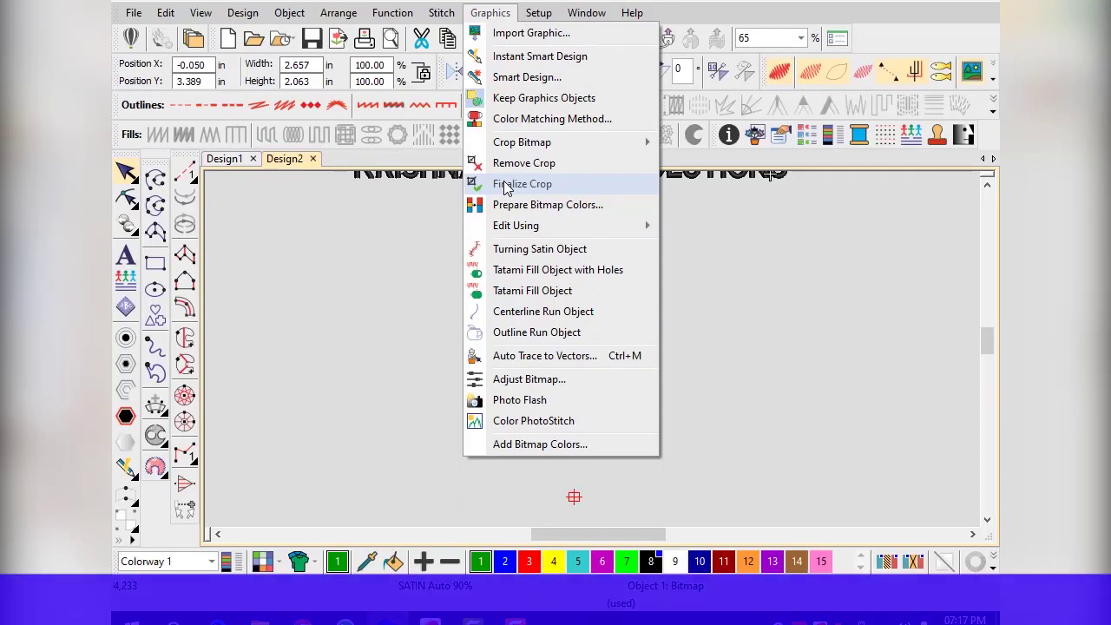
left_click(508, 187)
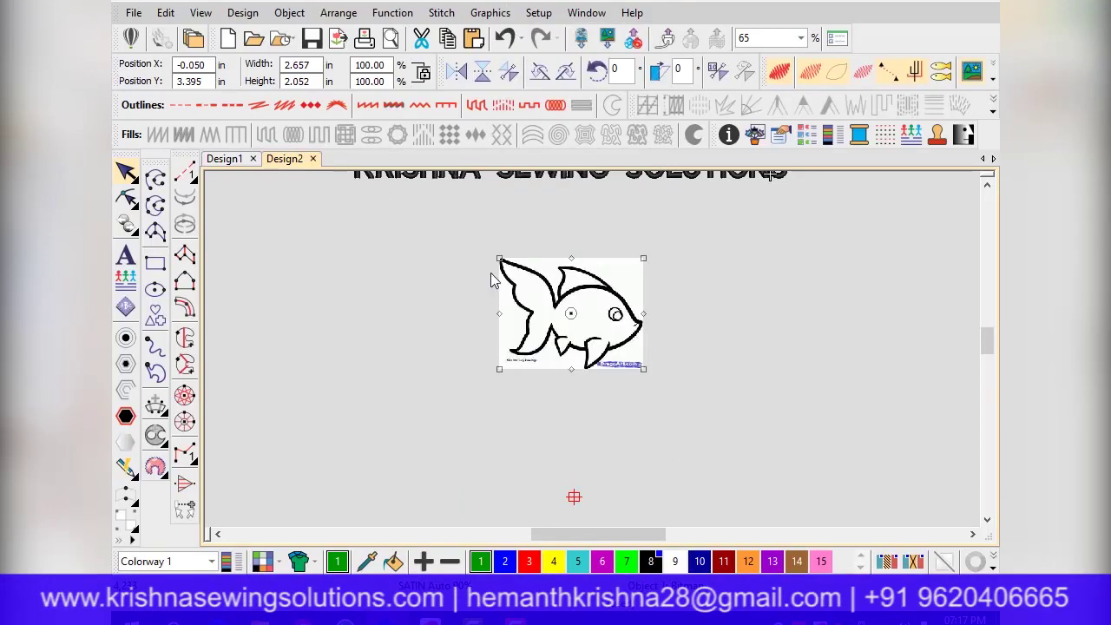
left_click(418, 309)
left_click(565, 330)
left_click(432, 335)
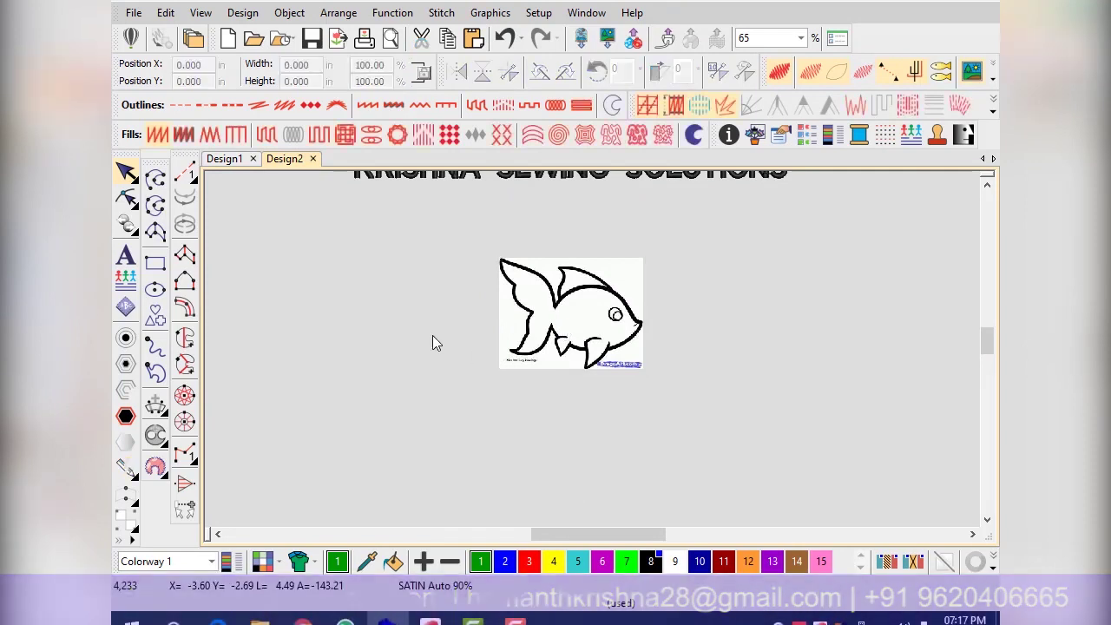
- Unlock the fish bitmap's proportional scaling and set only its height to 3 in
left_click(602, 304)
scroll(607, 325, "up", 3)
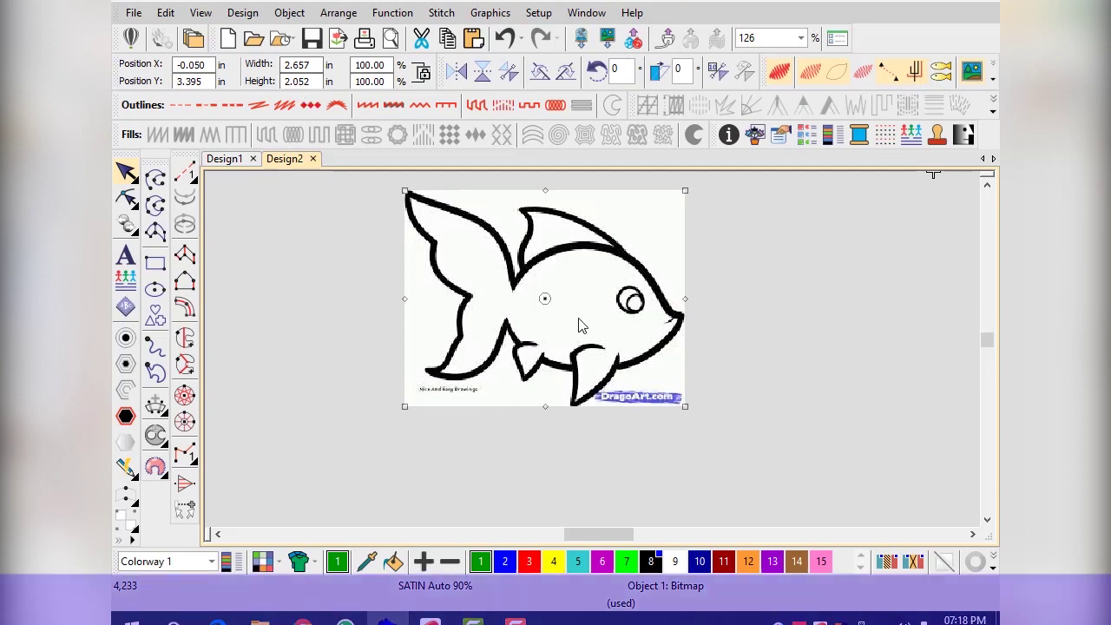
left_click(471, 261)
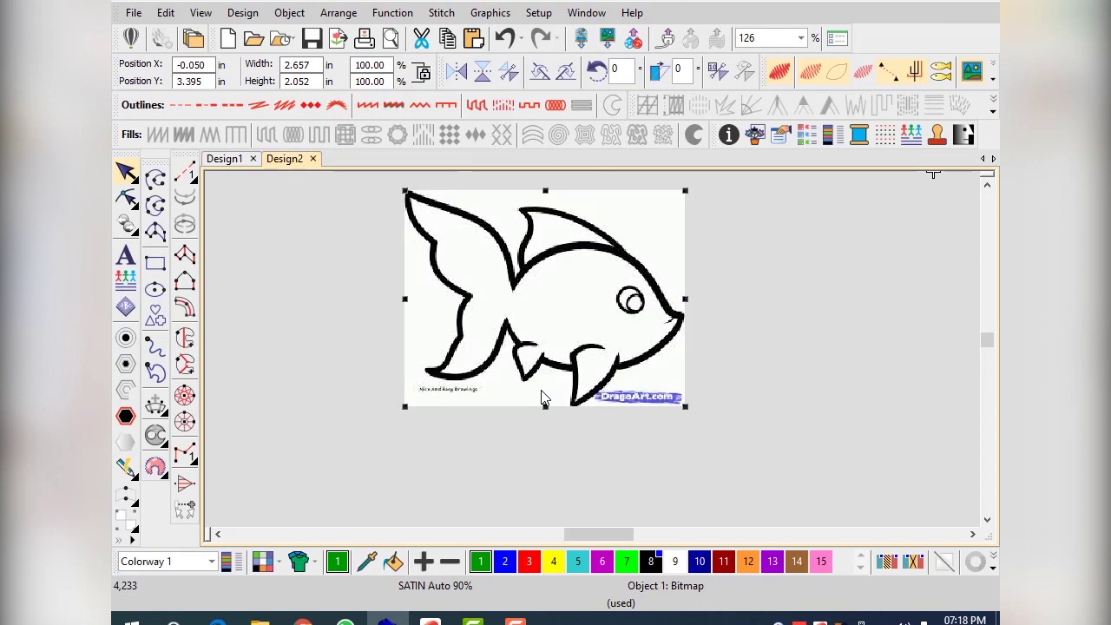
left_click(422, 73)
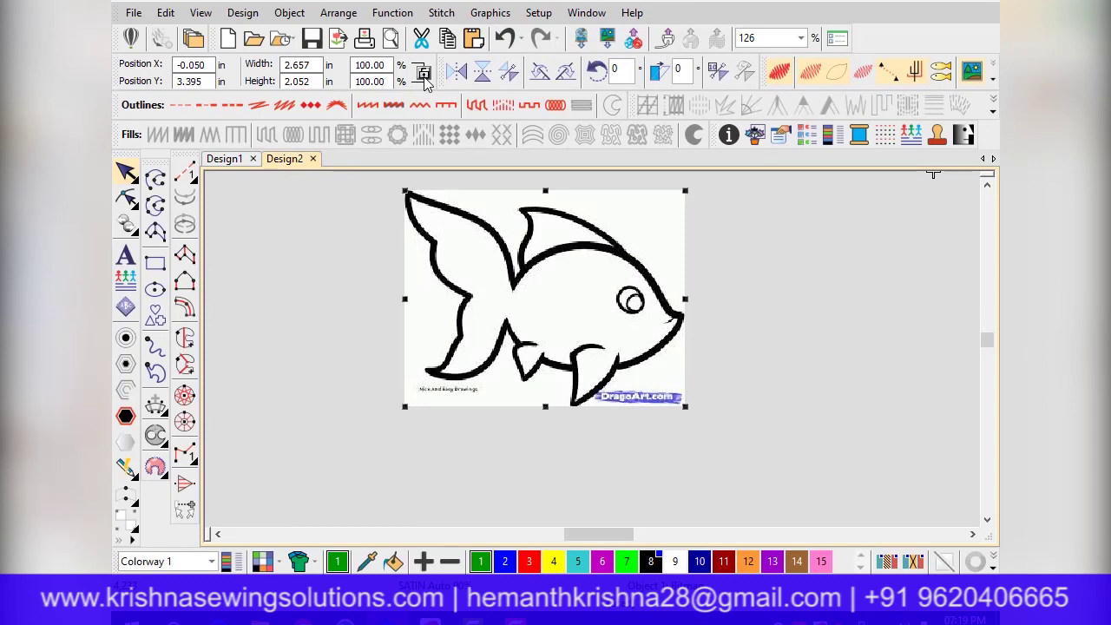
left_click(279, 81)
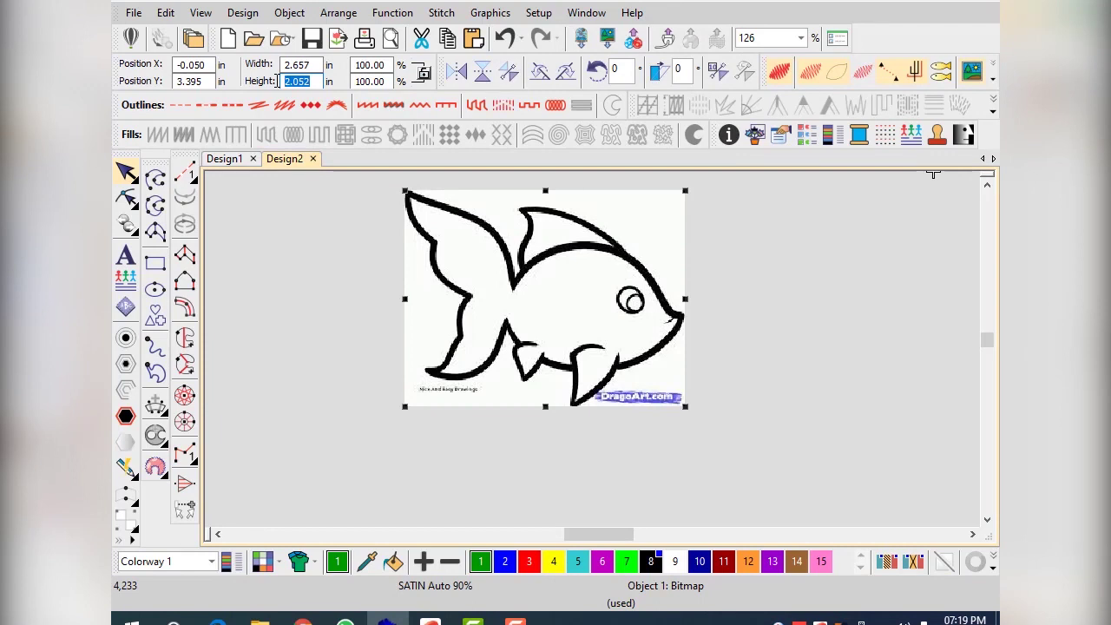
type("3")
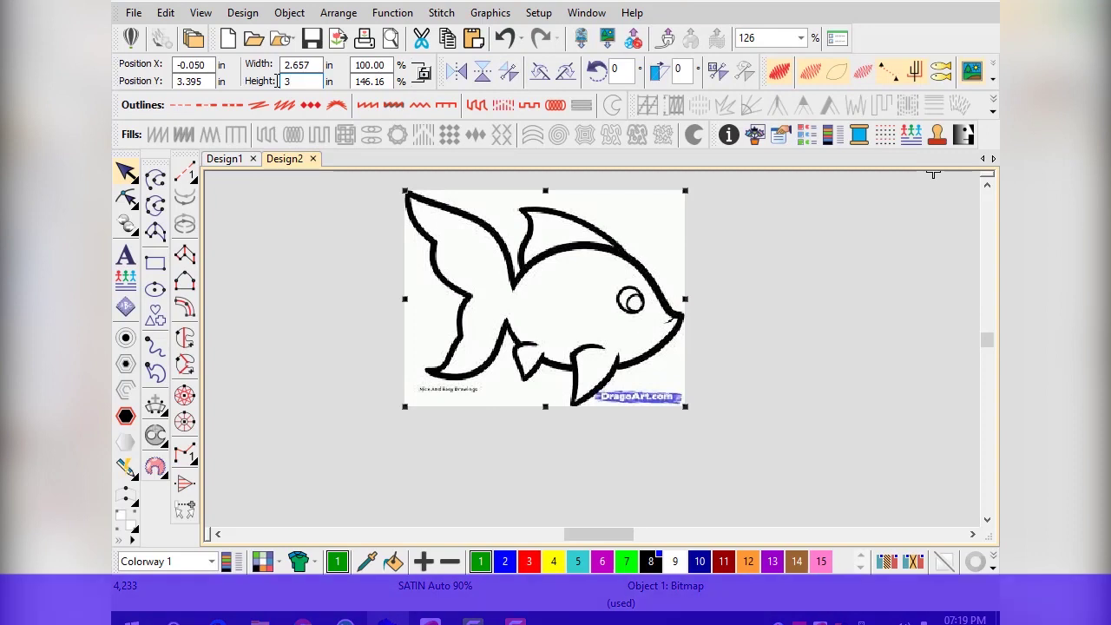
key("Return")
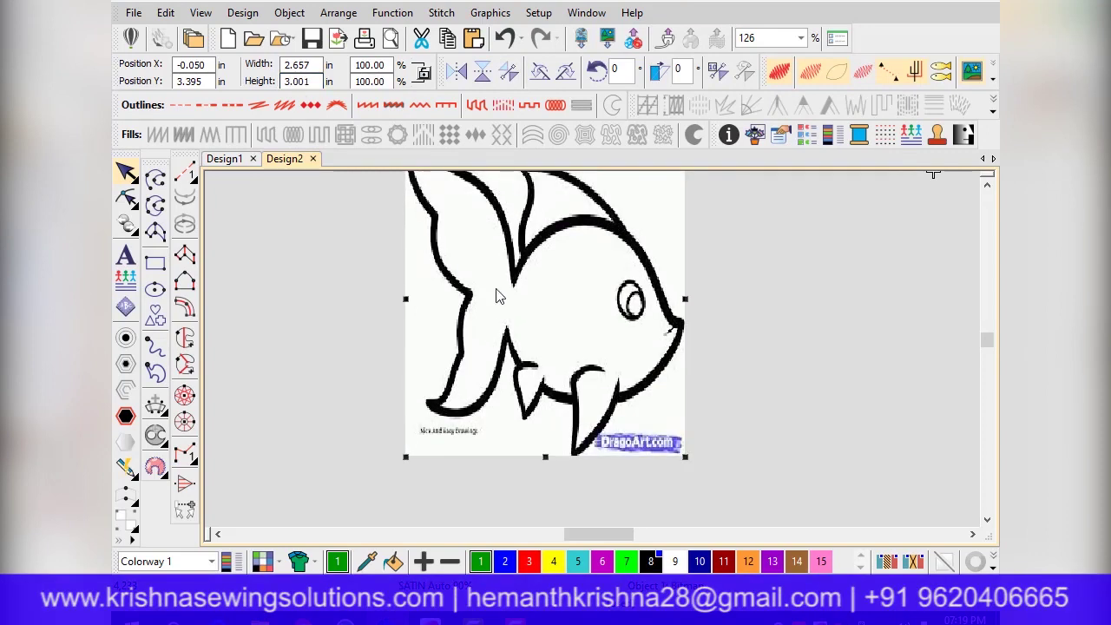
scroll(633, 388, "down", 2)
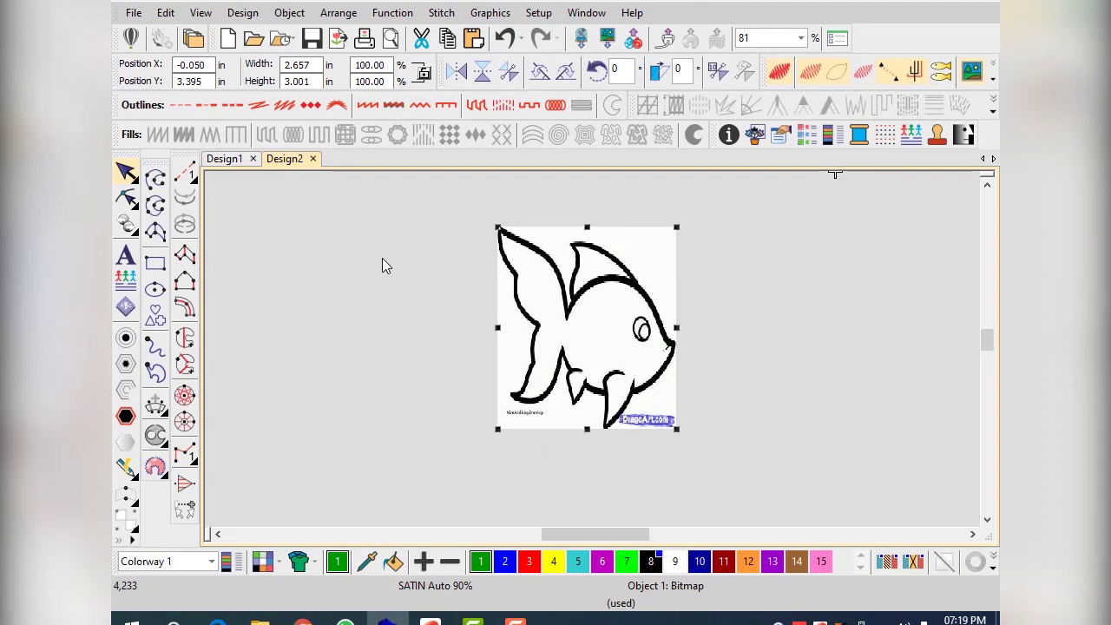
- Undo the last height change and set the fish bitmap's width to 5 in with proportional scaling locked
left_click(506, 39)
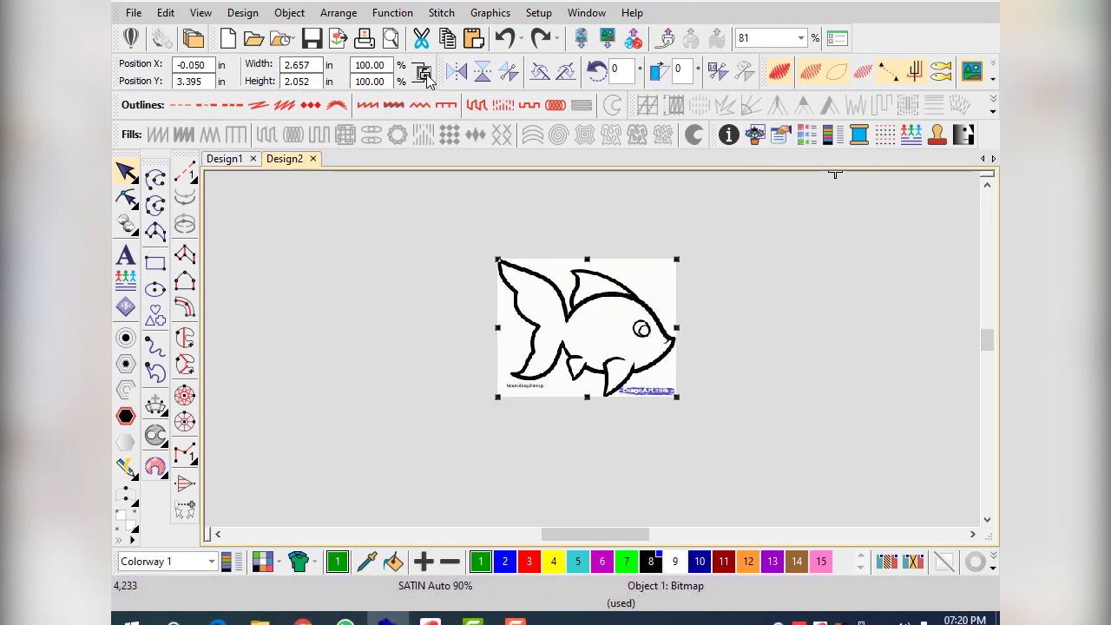
left_click(314, 67)
left_click_drag(314, 67, 281, 65)
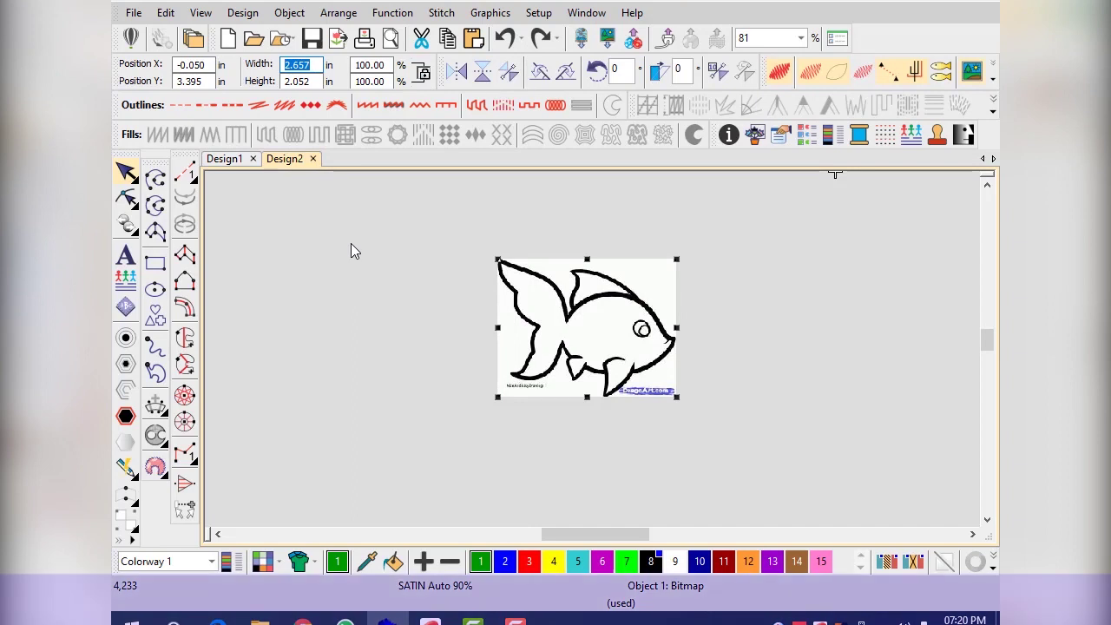
type("5")
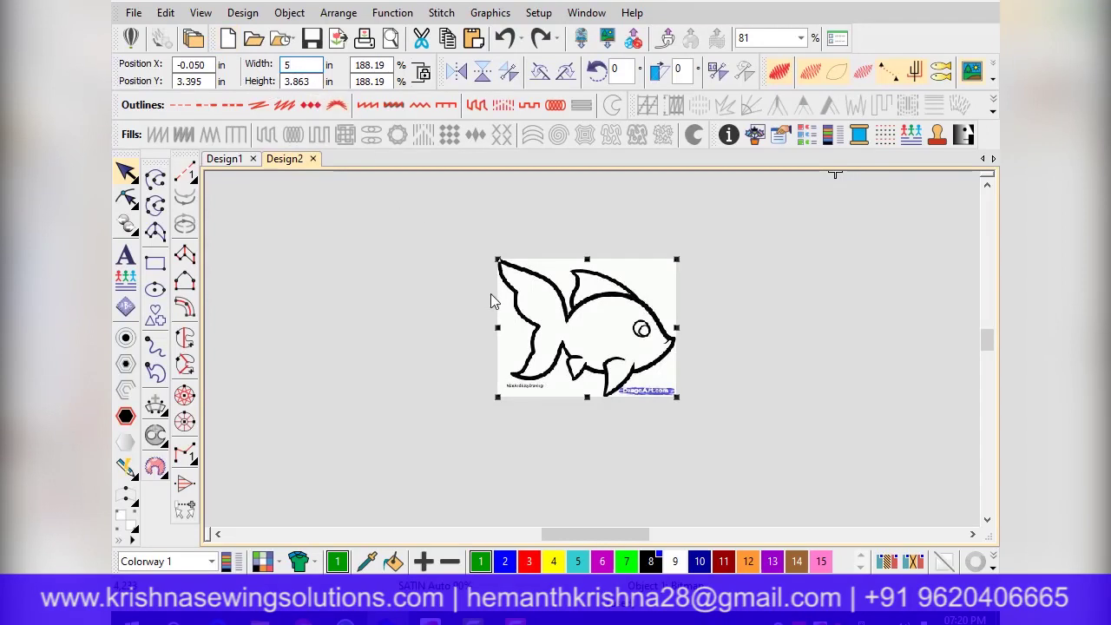
key("Return")
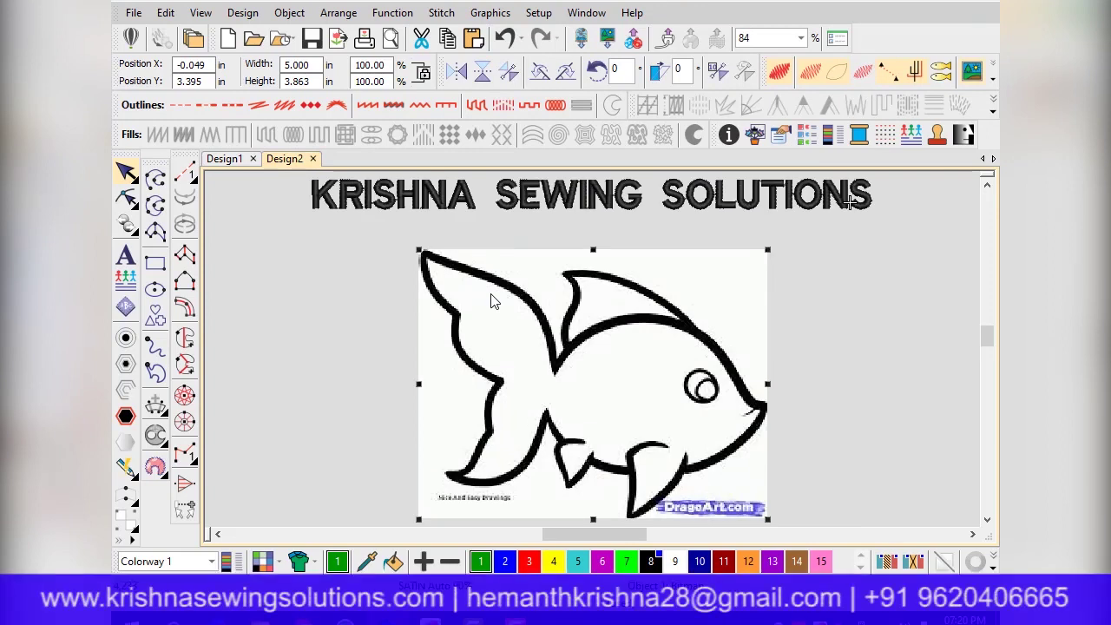
left_click(344, 318)
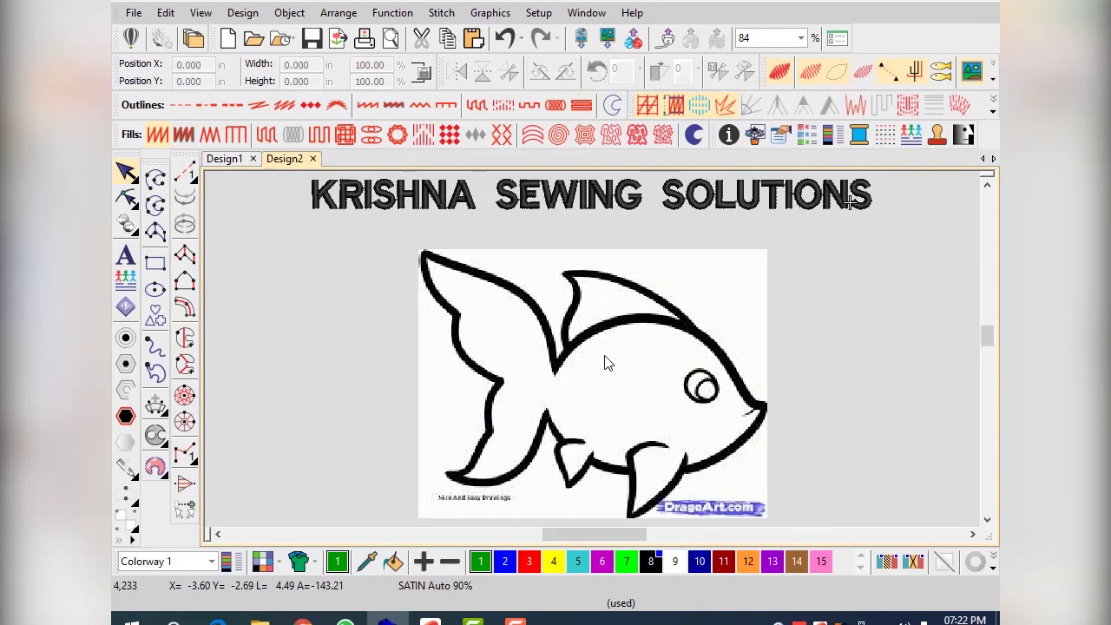
- Start a Column A object on the fish's dorsal fin, placing point pairs along its upper edge from the front end to the pointed tip
scroll(603, 362, "up", 3)
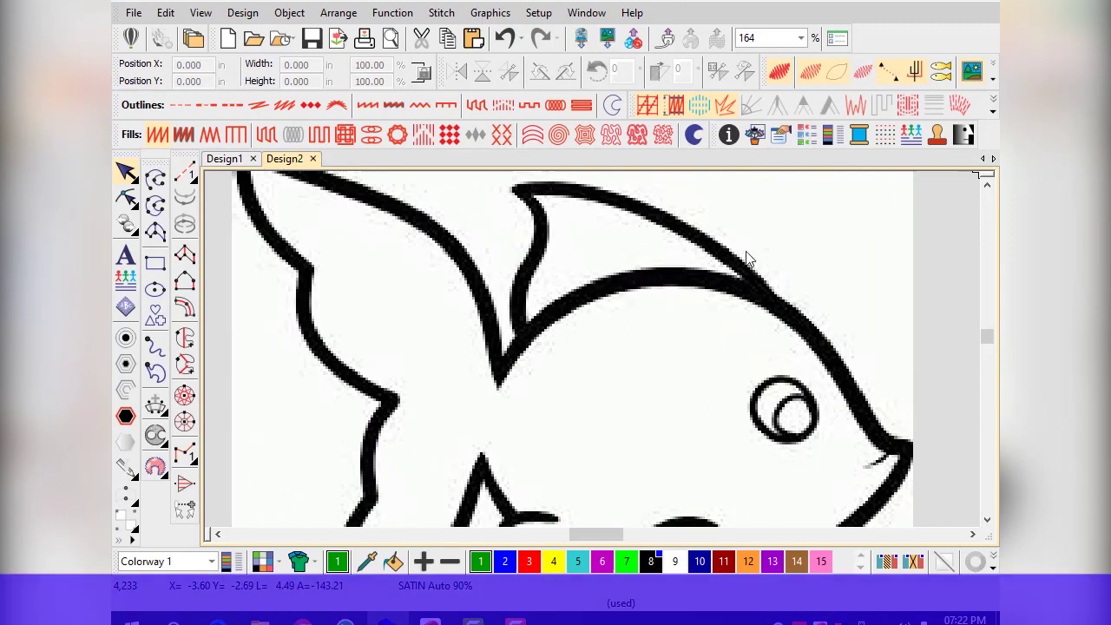
scroll(595, 359, "up", 1)
scroll(595, 359, "down", 5)
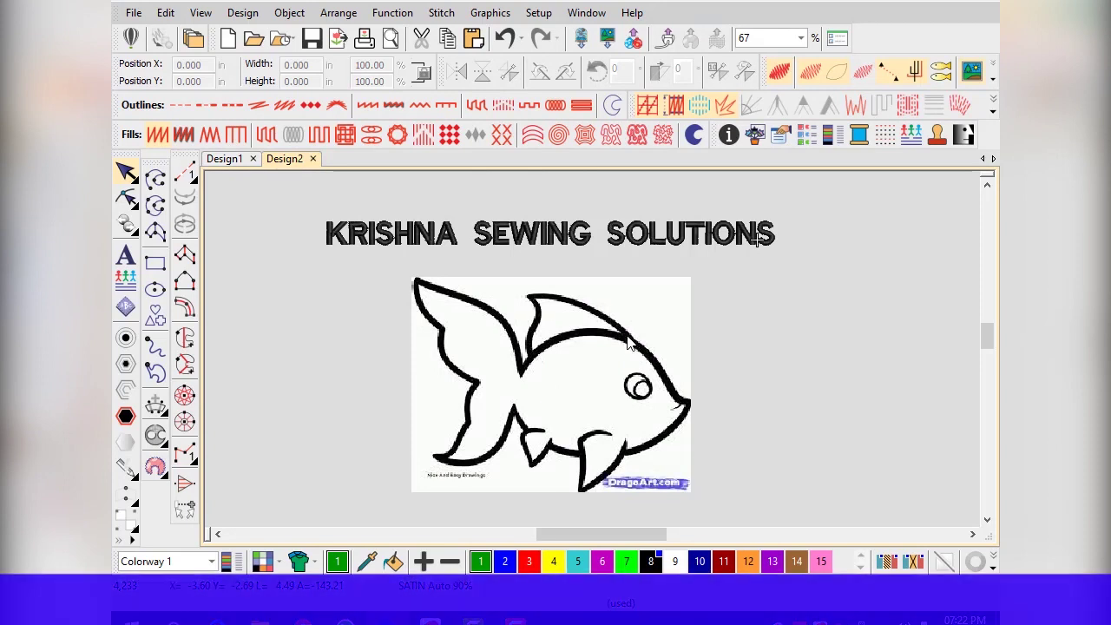
scroll(630, 343, "up", 4)
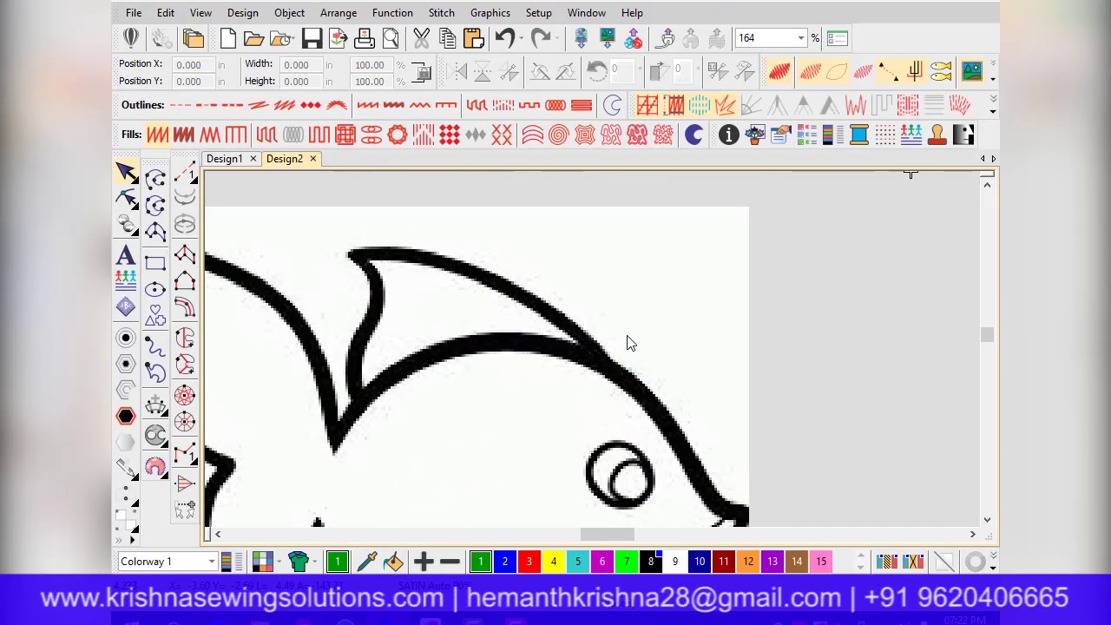
scroll(630, 343, "up", 4)
scroll(630, 343, "down", 1)
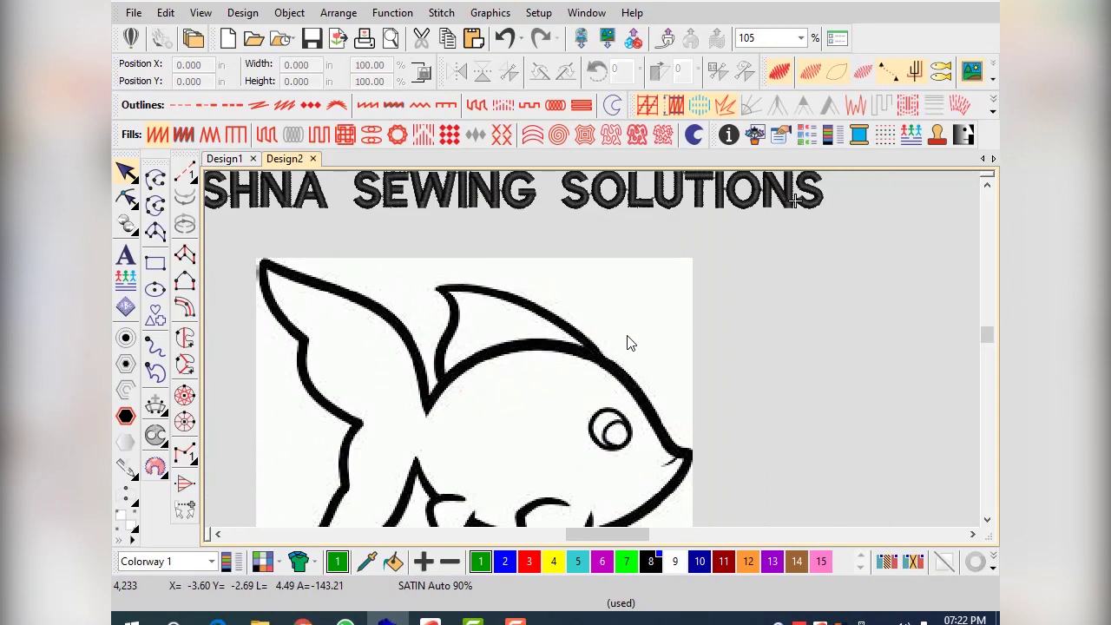
scroll(595, 354, "up", 2)
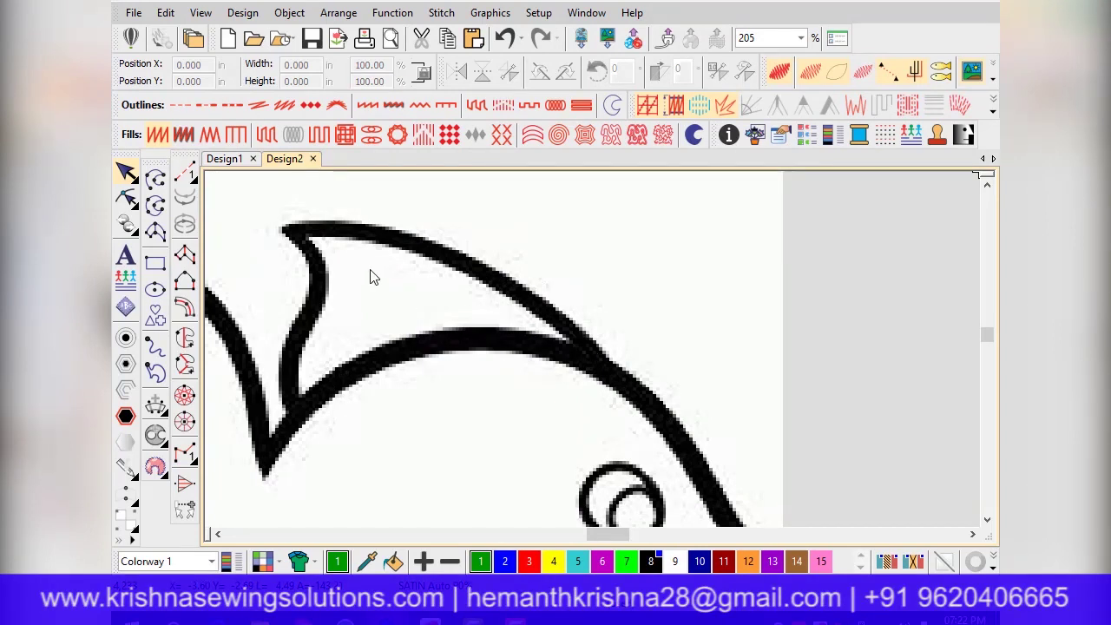
left_click(184, 254)
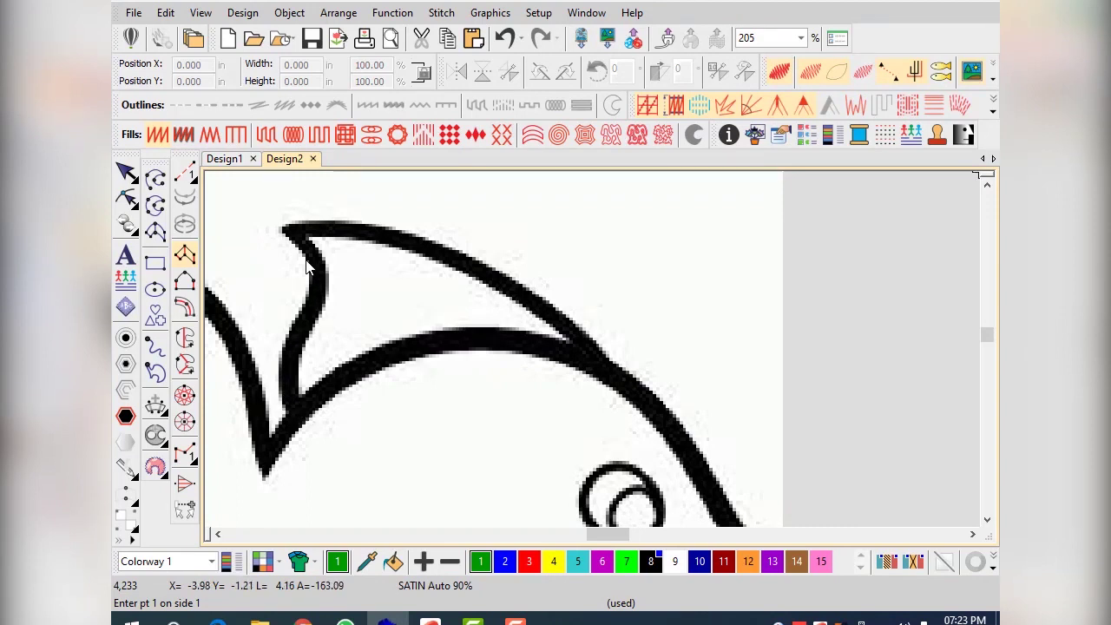
left_click(608, 366)
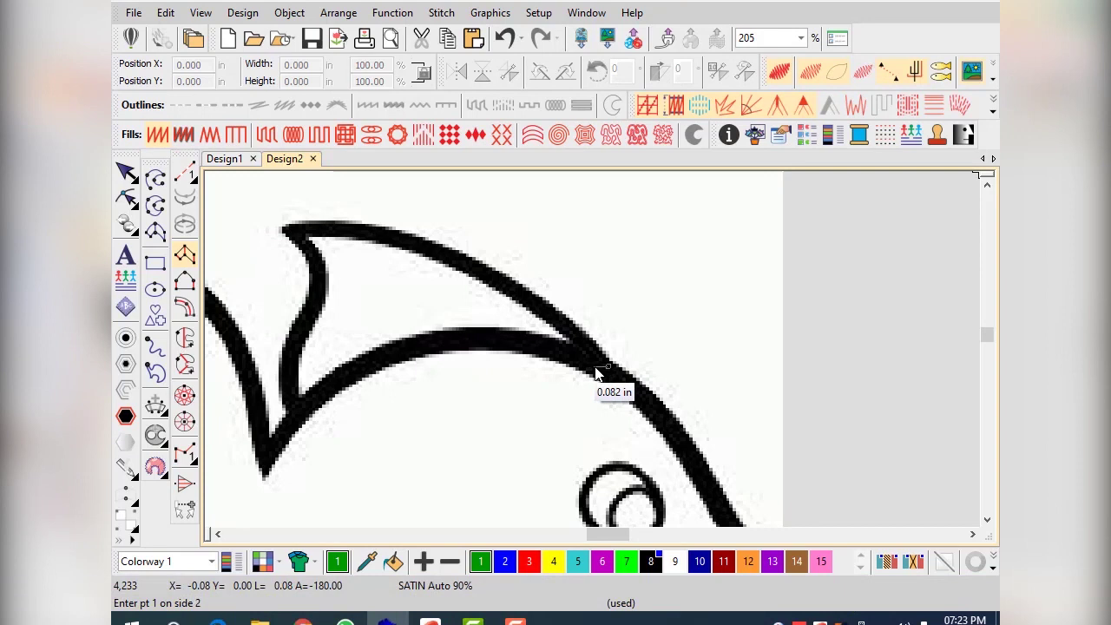
left_click(547, 306)
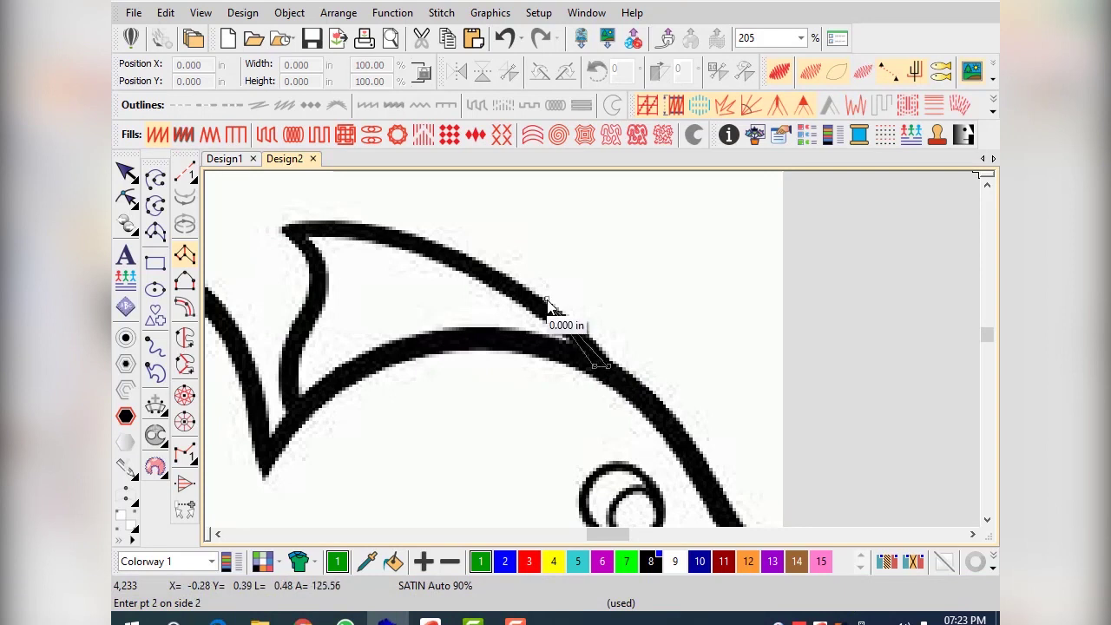
left_click(539, 314)
left_click(444, 247)
left_click(442, 257)
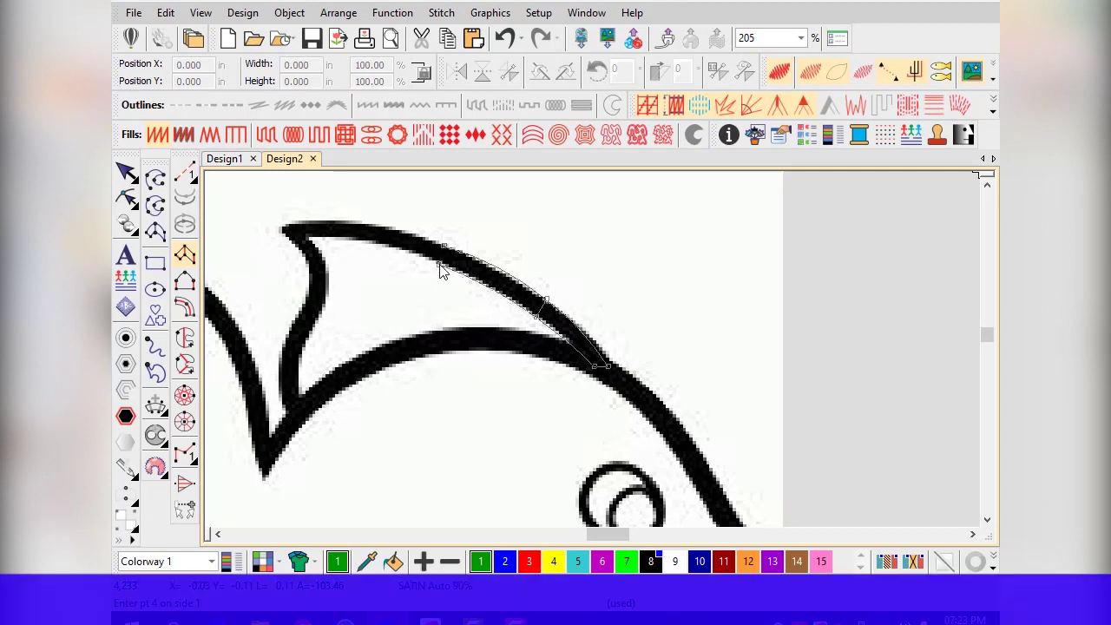
left_click(326, 226)
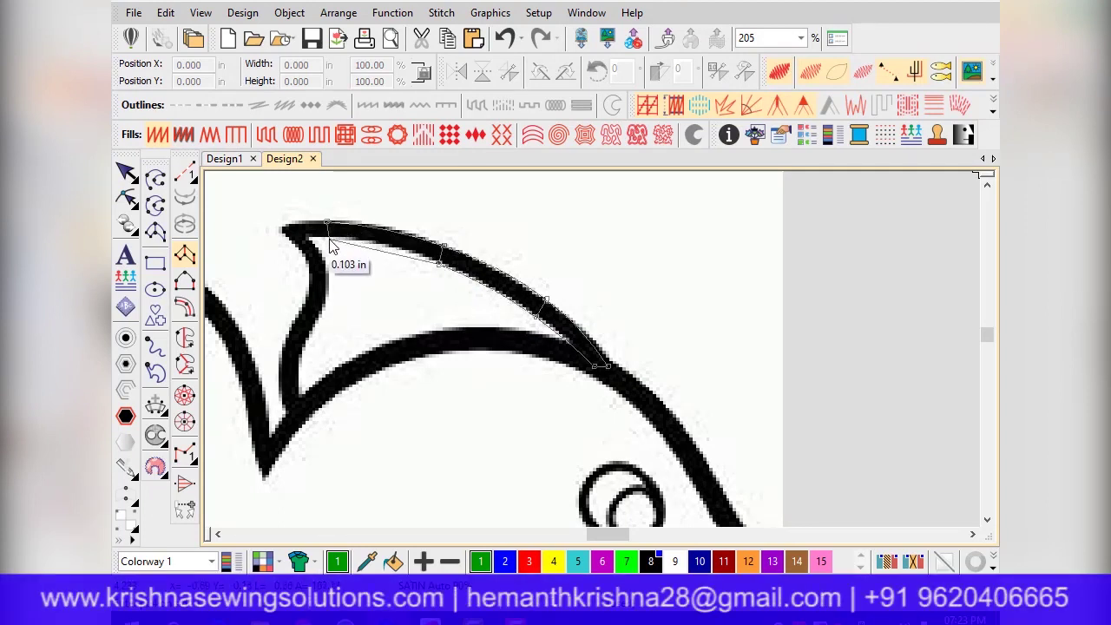
left_click(330, 242)
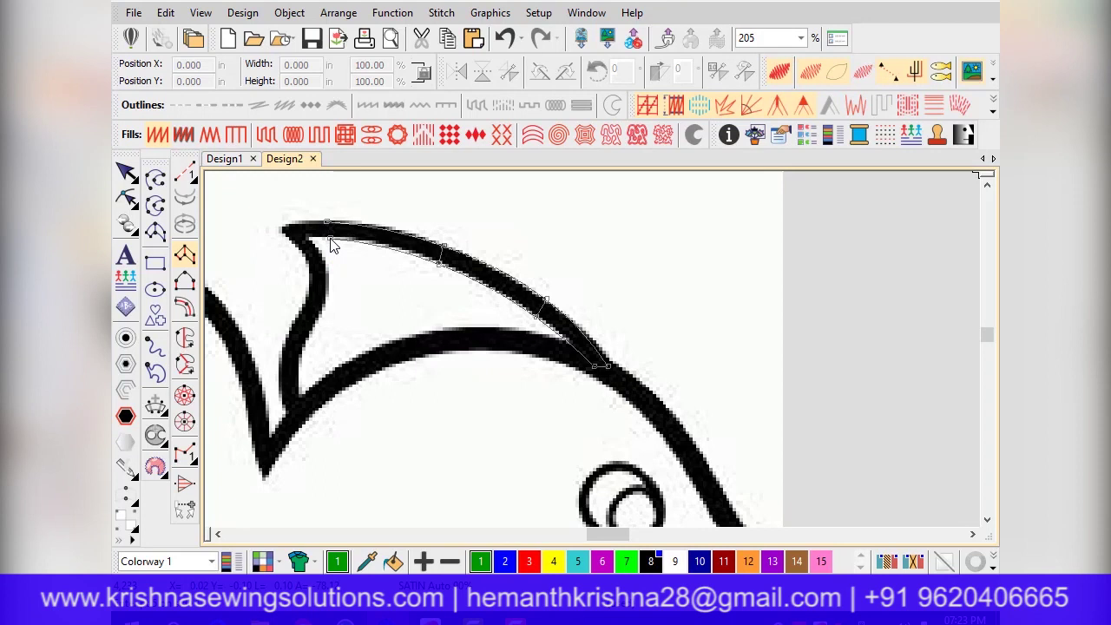
left_click(281, 228)
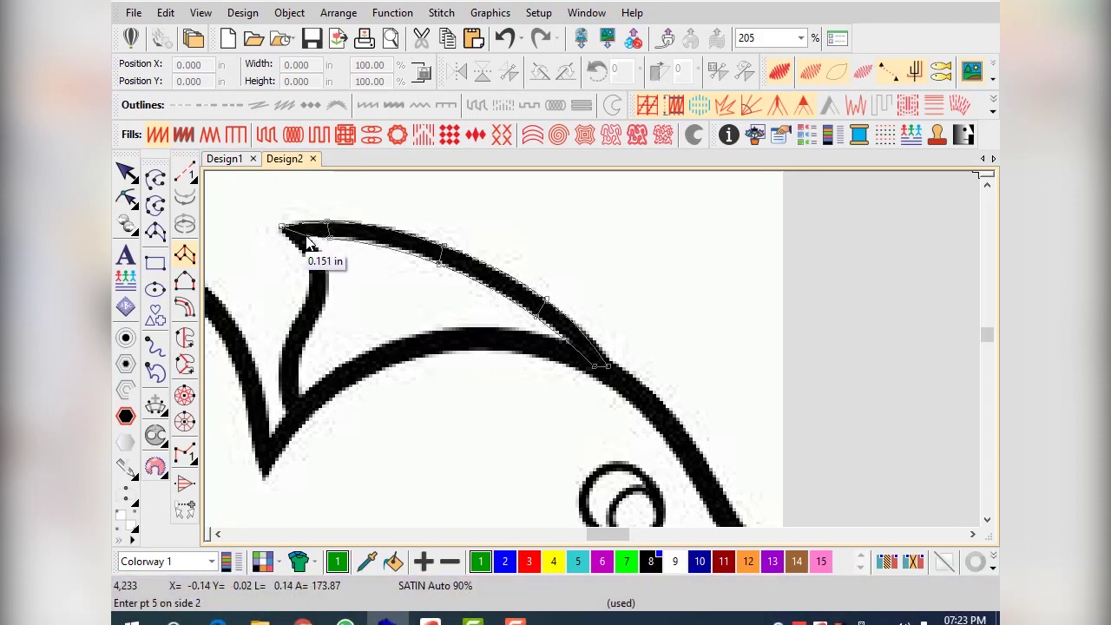
left_click(309, 241)
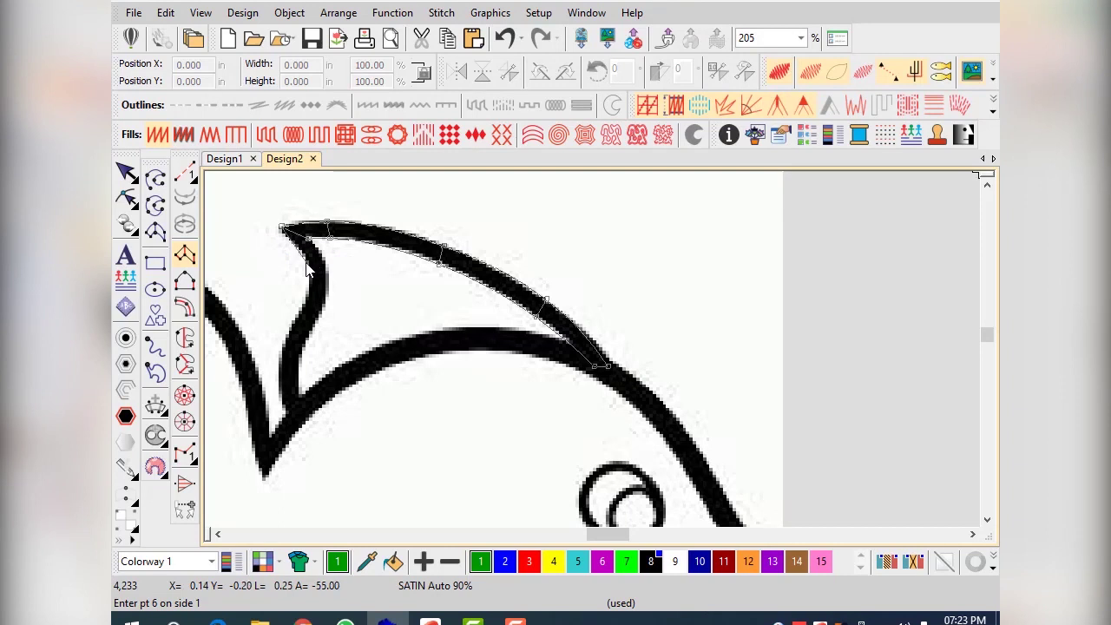
- Continue the Column A point pairs down the fin's rear edge to the body outline and generate the satin stitches
left_click(307, 258)
left_click(323, 255)
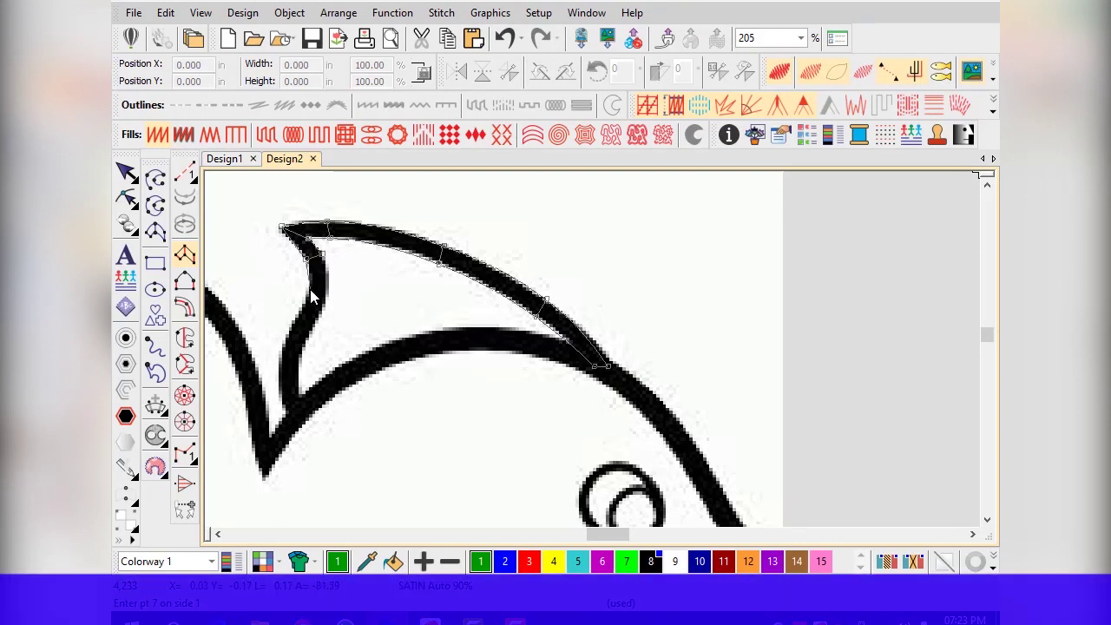
left_click(327, 290)
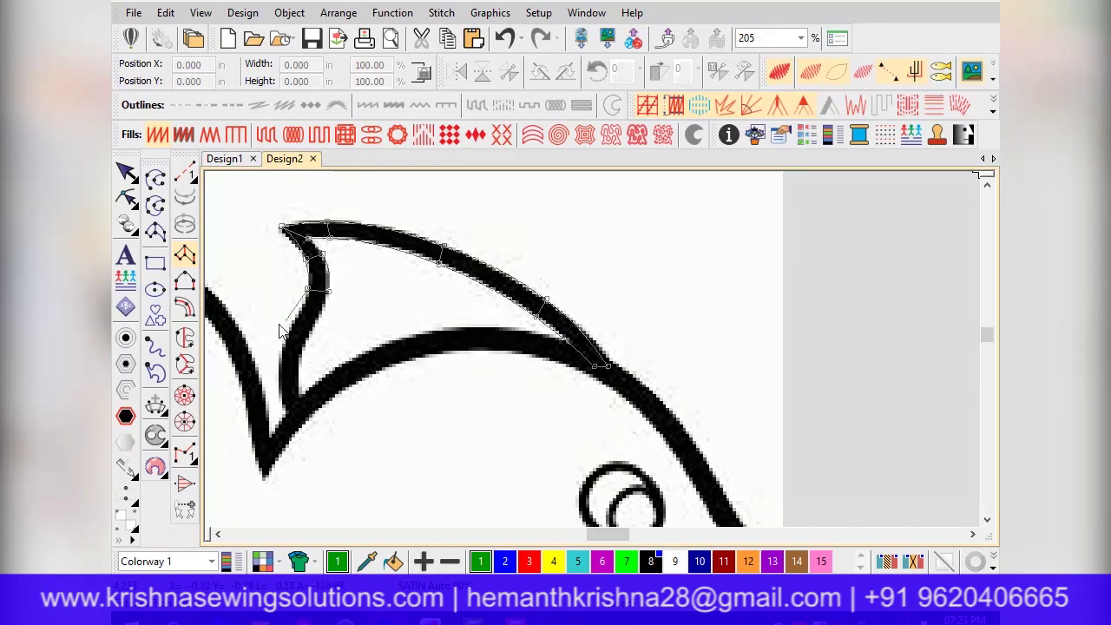
left_click(285, 338)
left_click(305, 345)
left_click(292, 391)
left_click(293, 431)
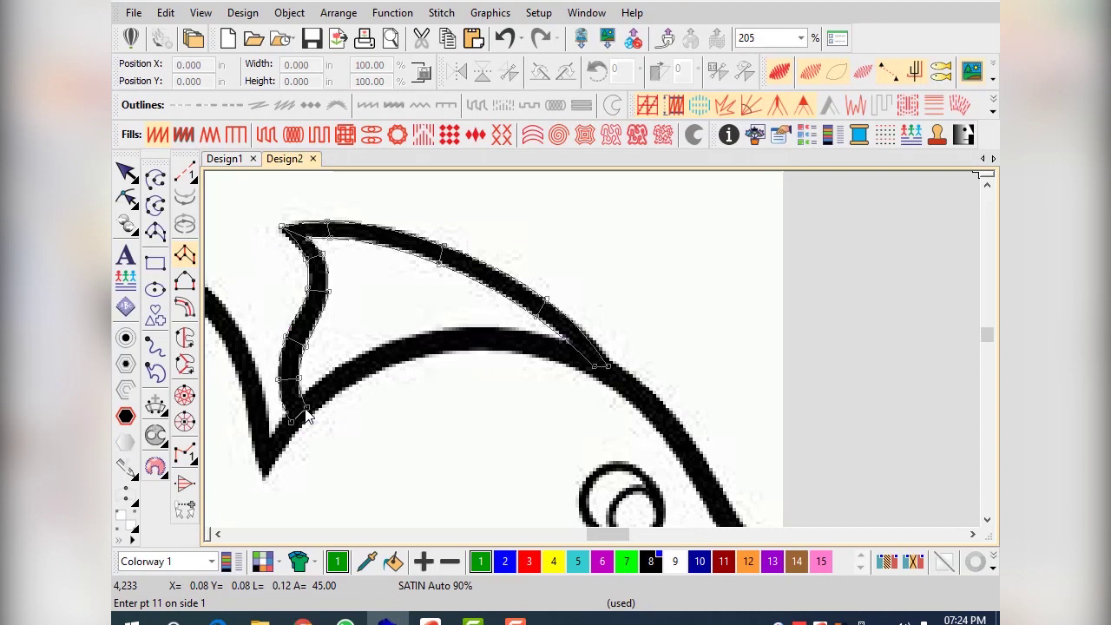
key("Return")
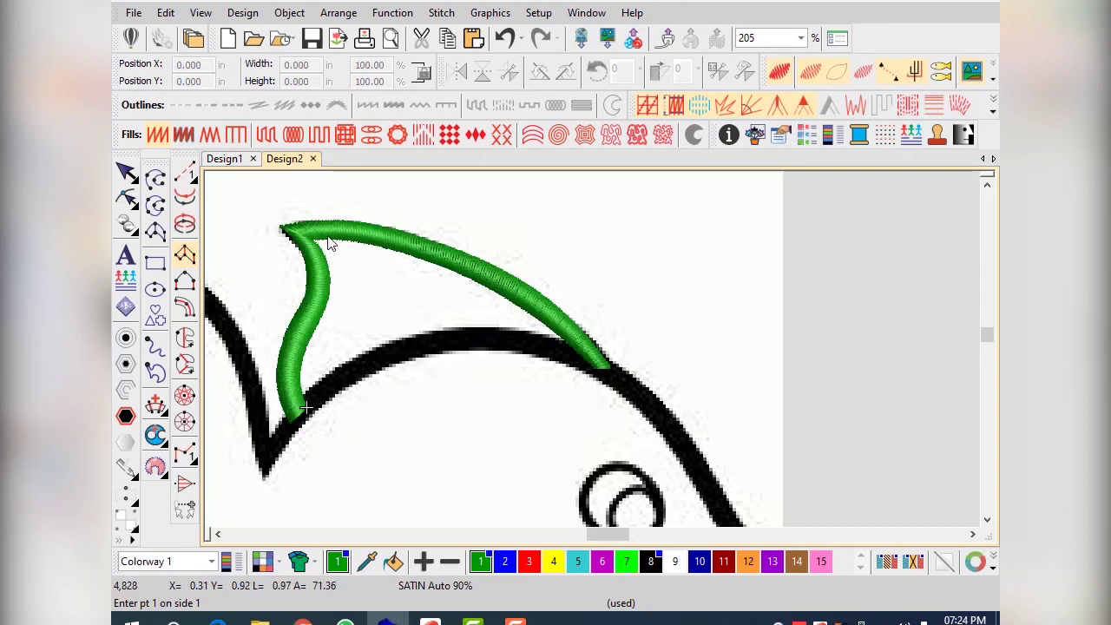
- Select the fin's satin column and compare its plain stitch view with the realistic TrueView display
key("plus")
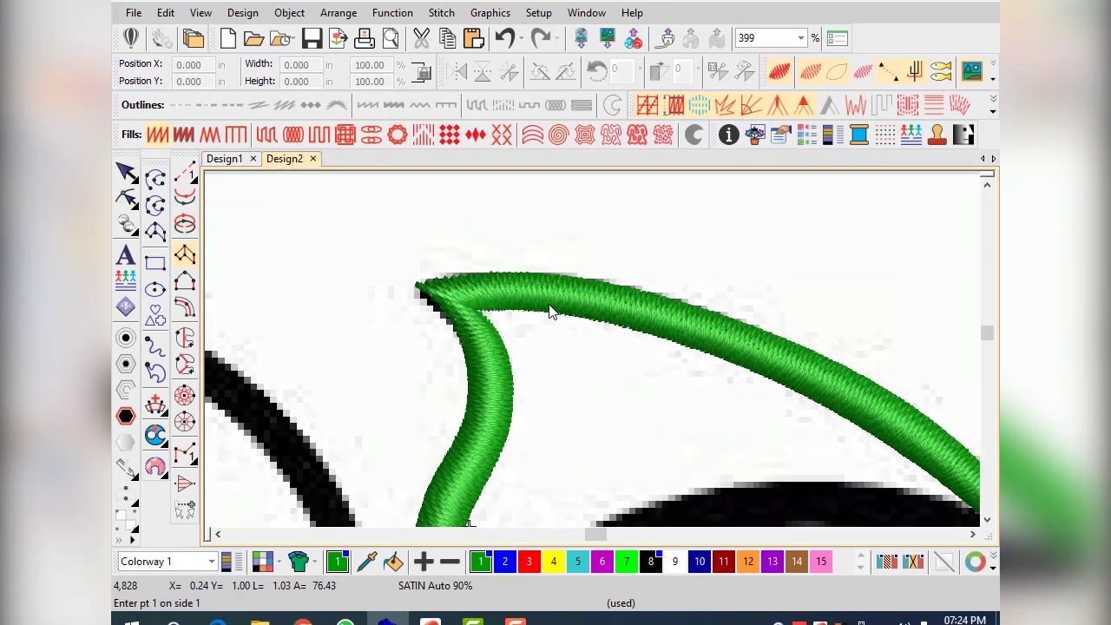
key("minus")
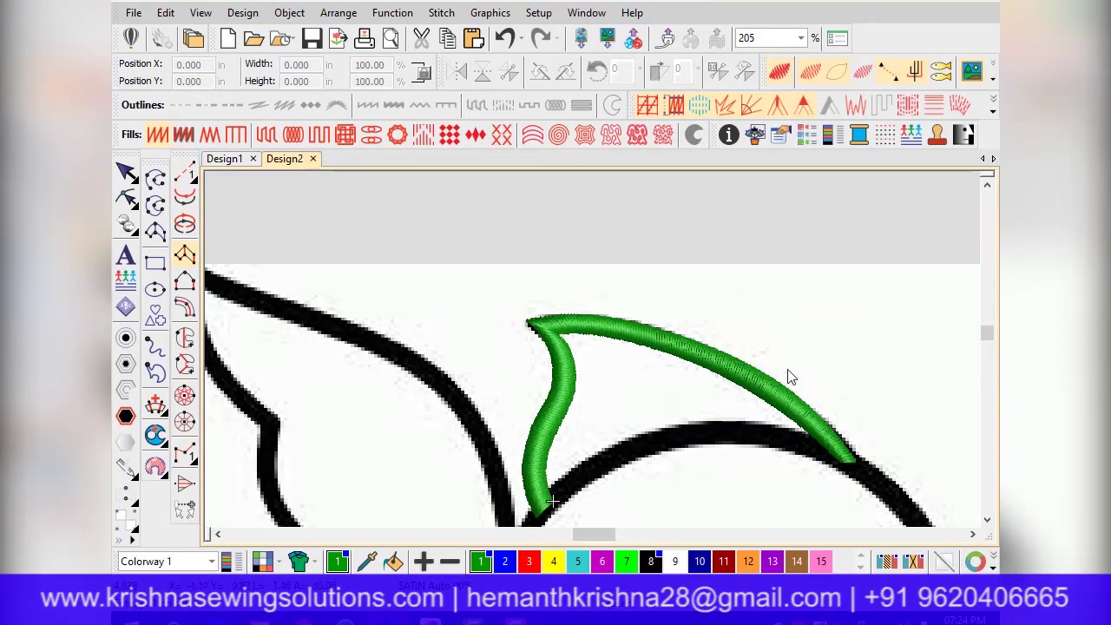
left_click(126, 171)
left_click(543, 387)
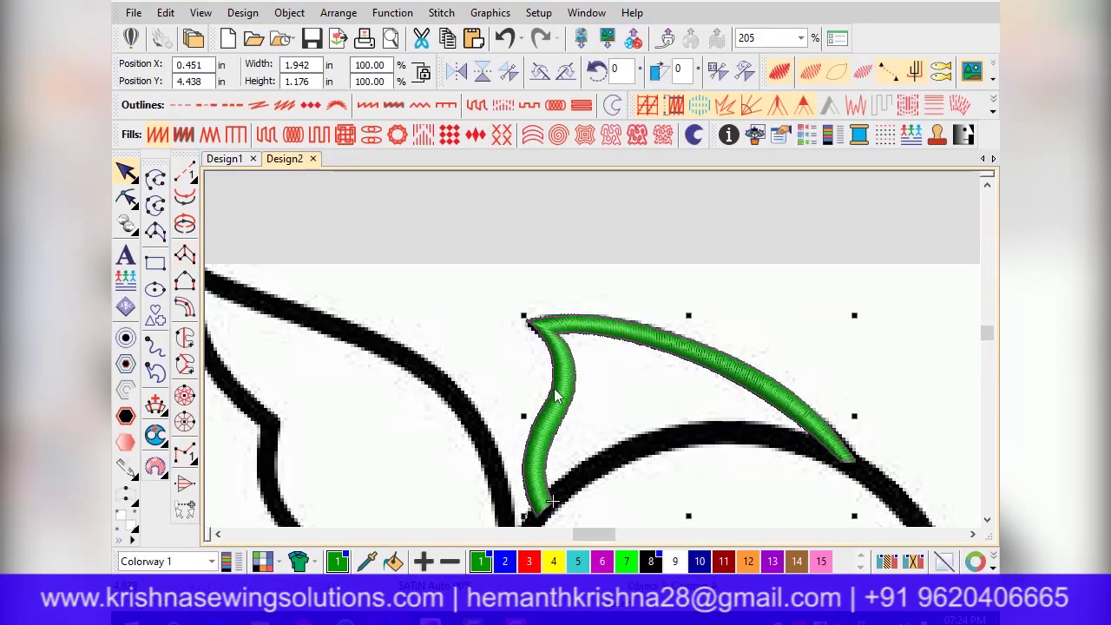
key("plus")
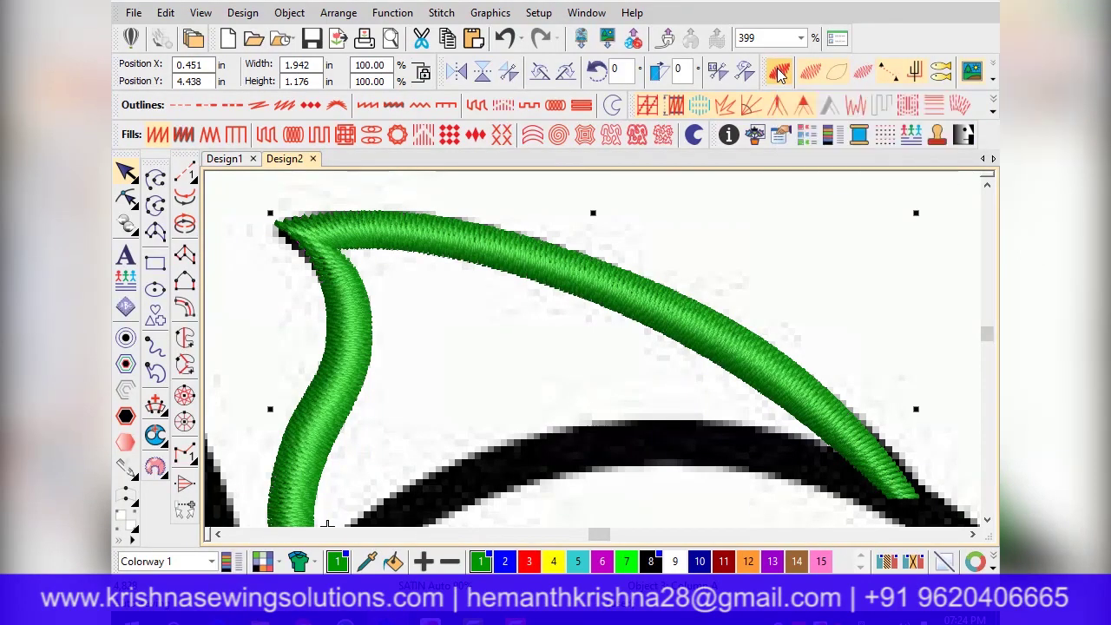
left_click(778, 74)
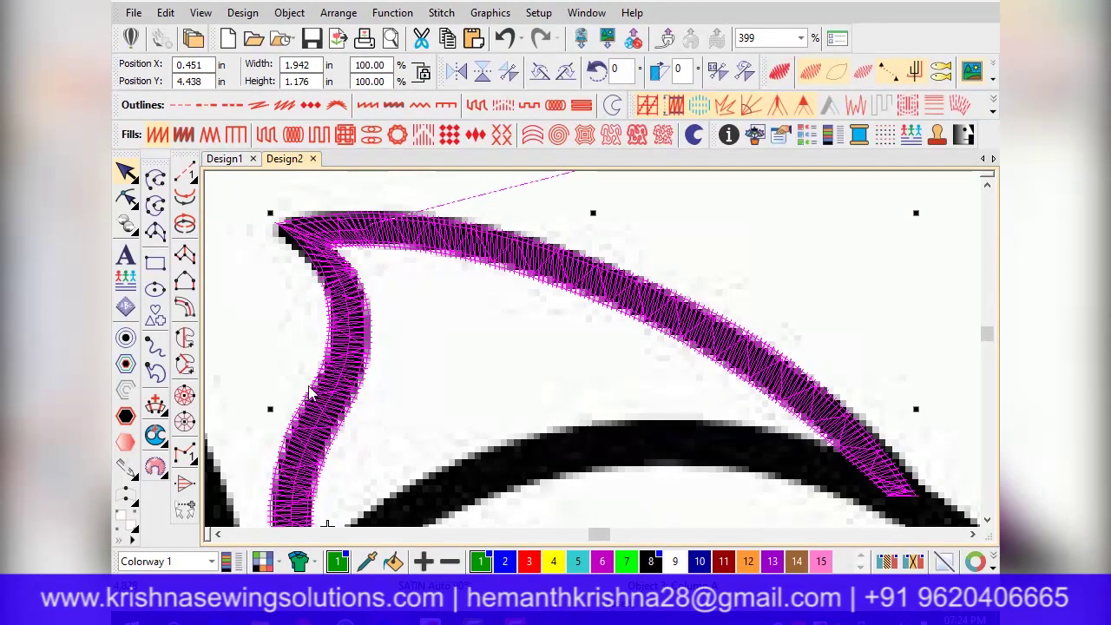
left_click(778, 71)
- Toggle the fin column's stitches, outlines and TrueView on and off to compare the display modes over the bitmap
left_click(809, 75)
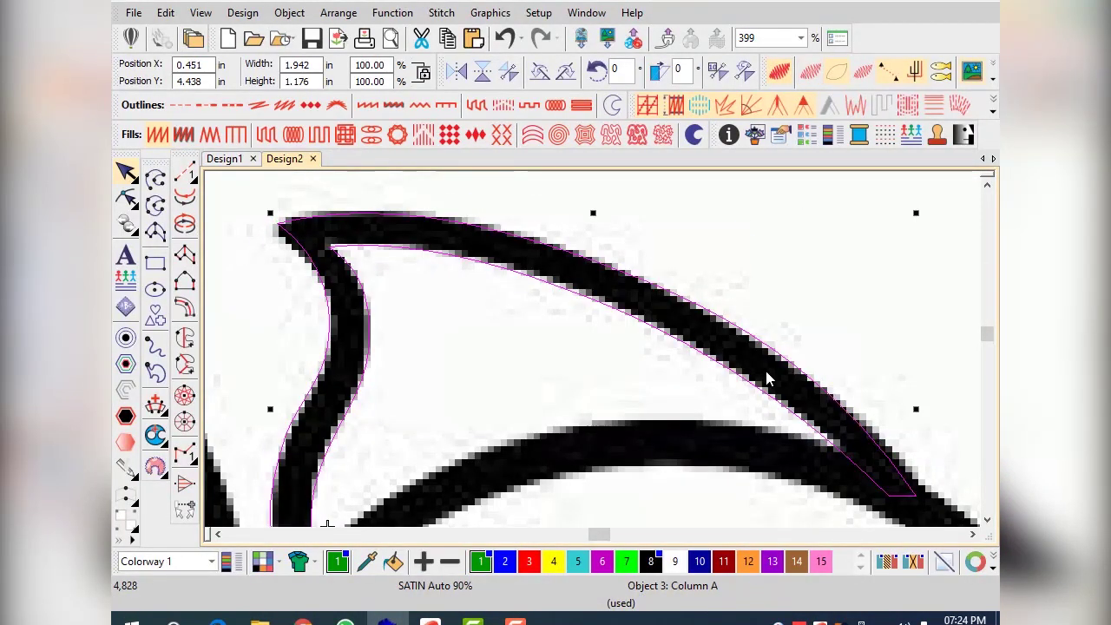
left_click(820, 72)
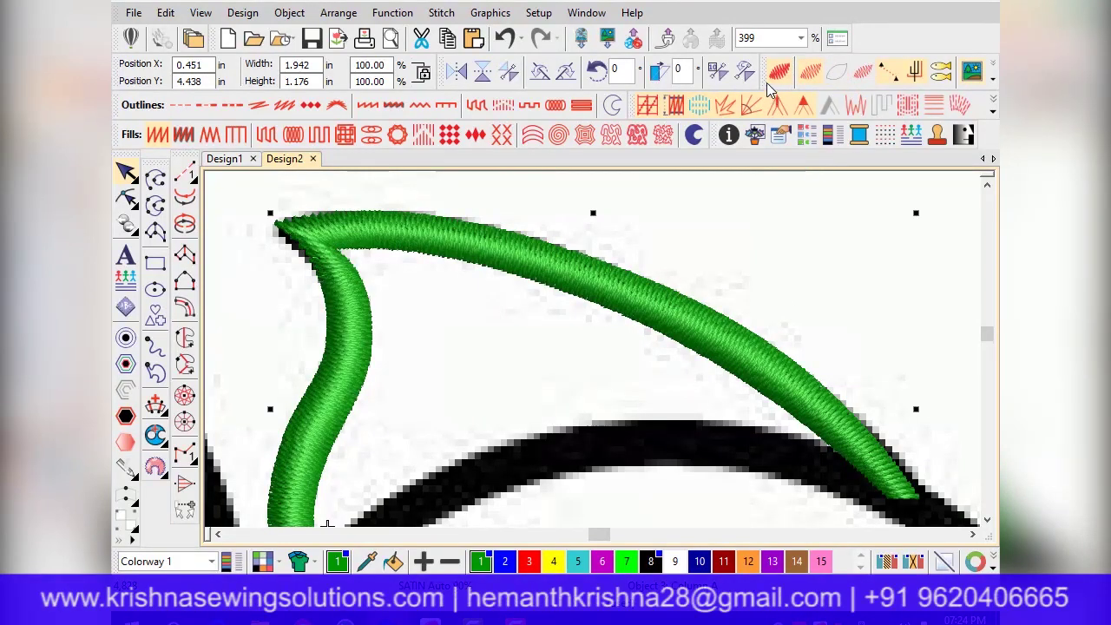
left_click(814, 75)
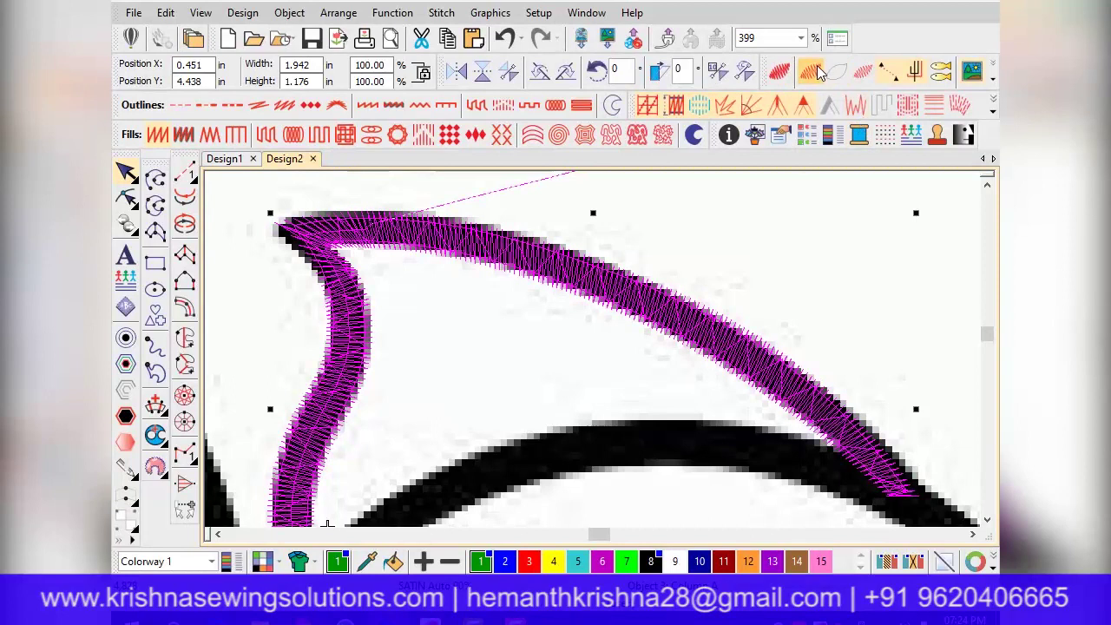
left_click(819, 72)
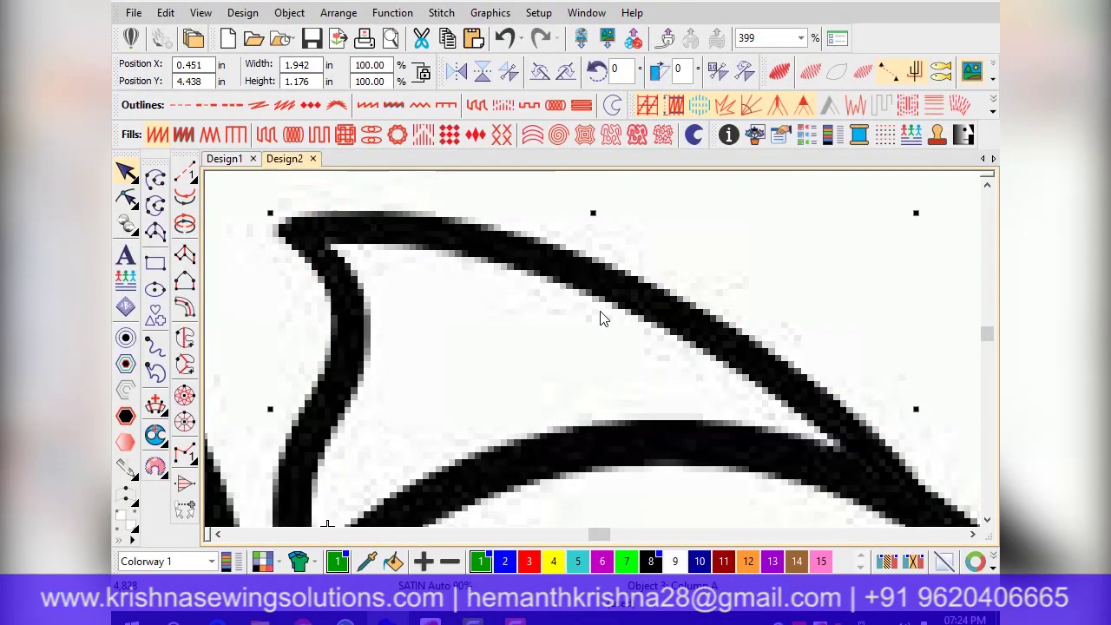
scroll(600, 318, "down", 2)
left_click(780, 74)
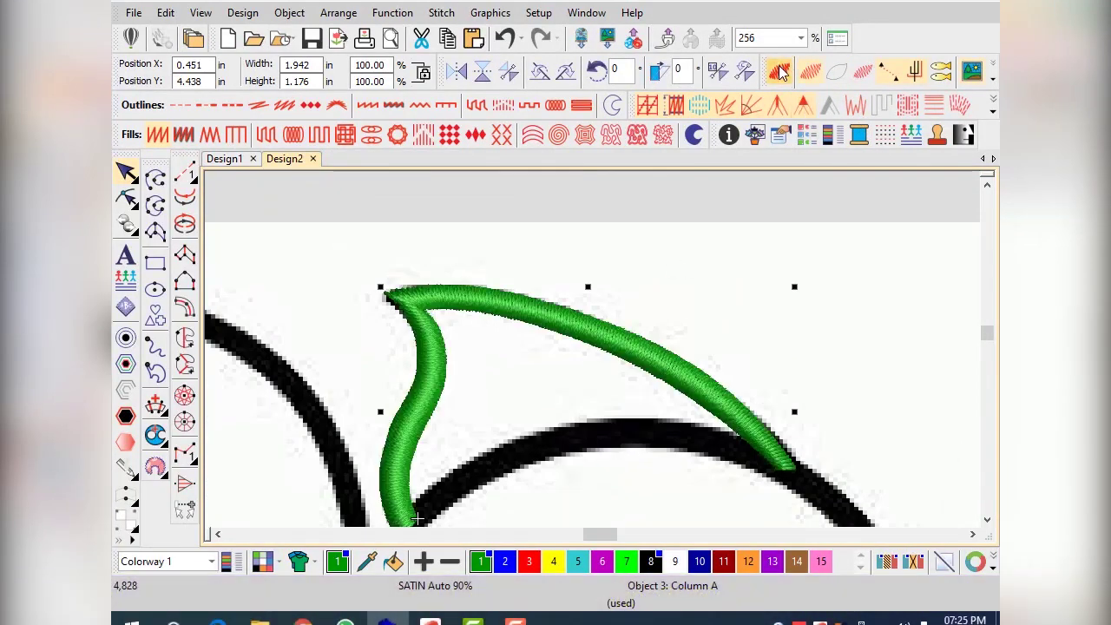
- Hide the fin column's stitches so only its outline shows, and display its control points with the Reshape tool
left_click(811, 80)
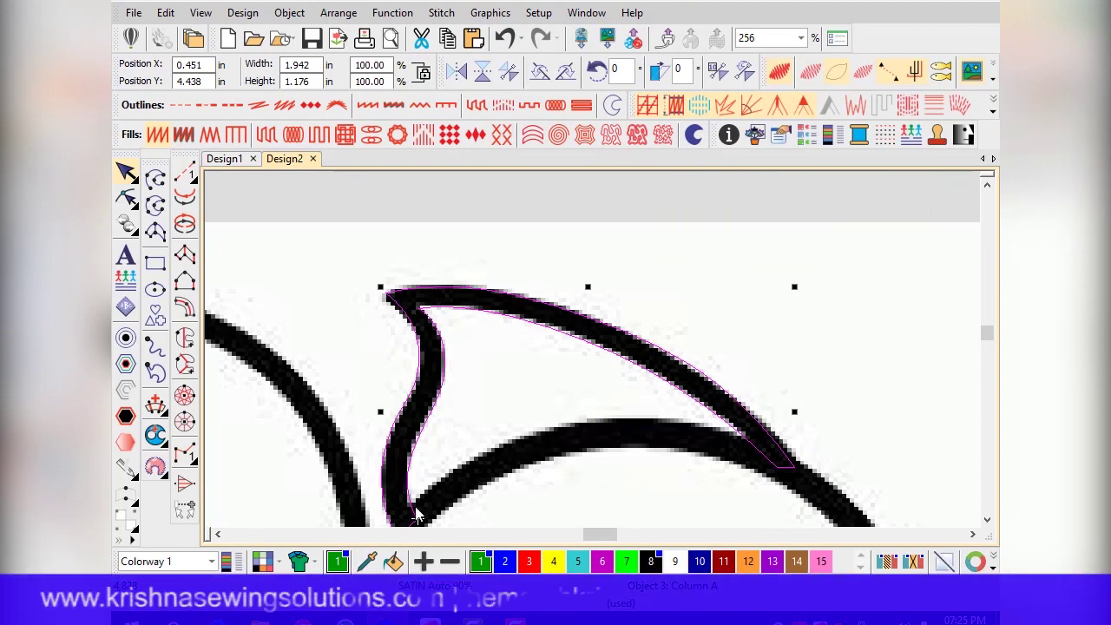
scroll(673, 386, "up", 3)
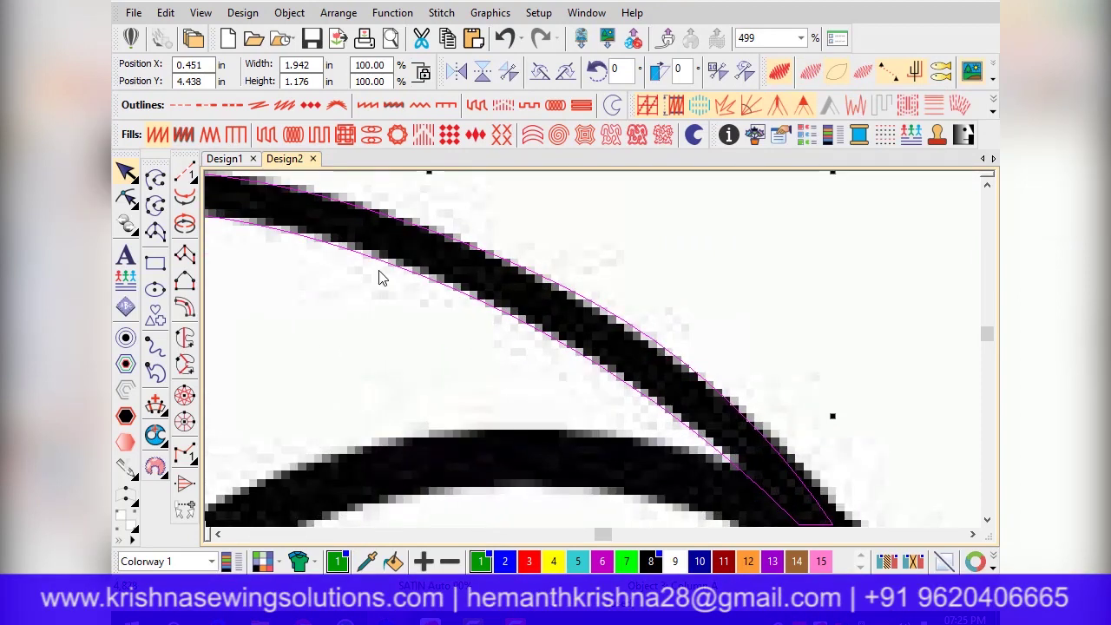
scroll(594, 357, "down", 1)
left_click(126, 197)
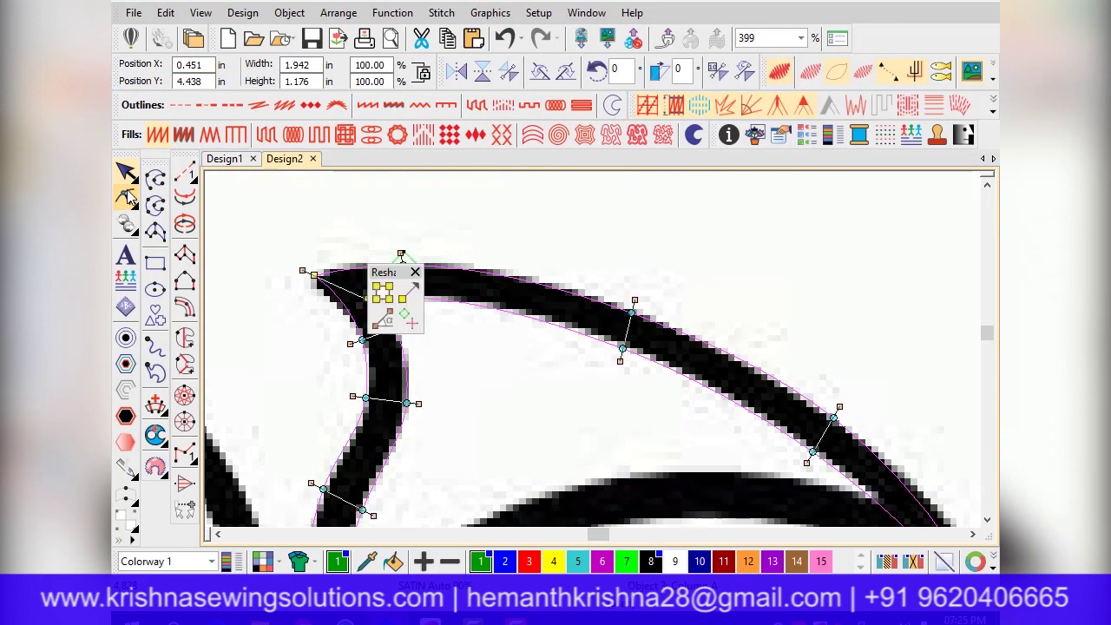
- Move the control points along the fin's long front edge, from its lower end to near the tip, to match the bitmap outline
left_click(415, 273)
scroll(731, 459, "down", 1)
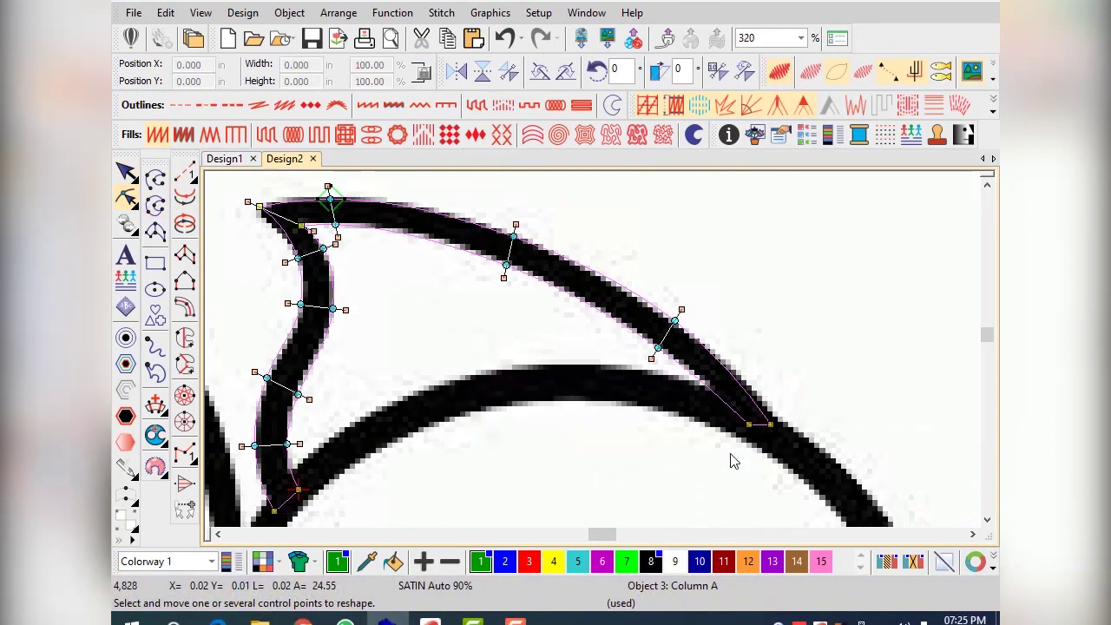
scroll(595, 356, "up", 1)
mouse_move(602, 376)
left_mouse_down()
mouse_move(620, 378)
mouse_move(591, 392)
left_mouse_up()
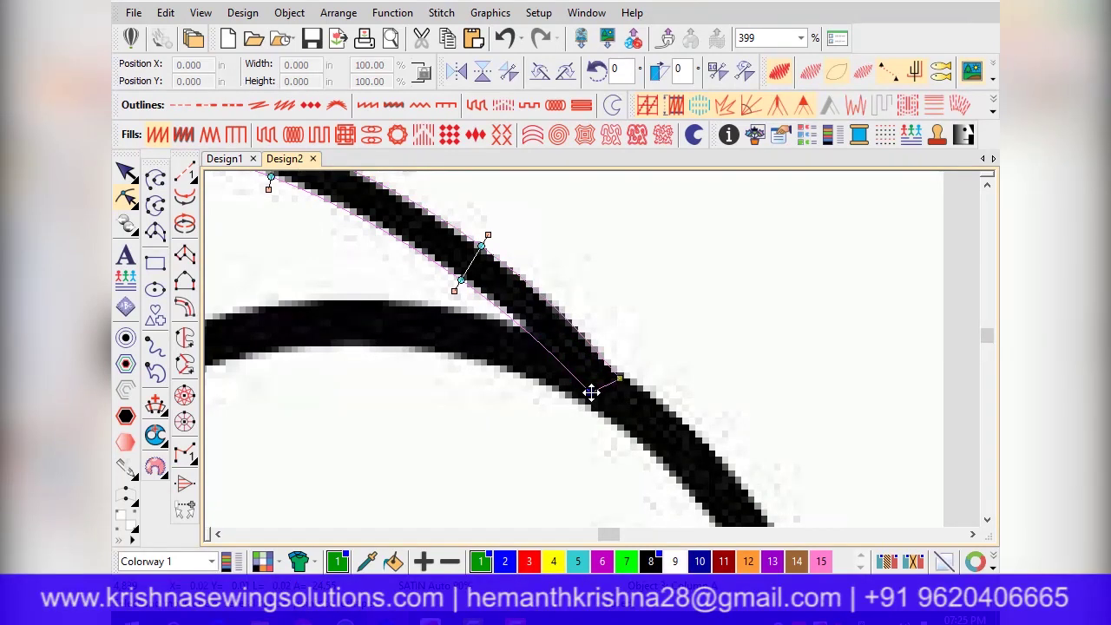
left_click_drag(464, 278, 483, 246)
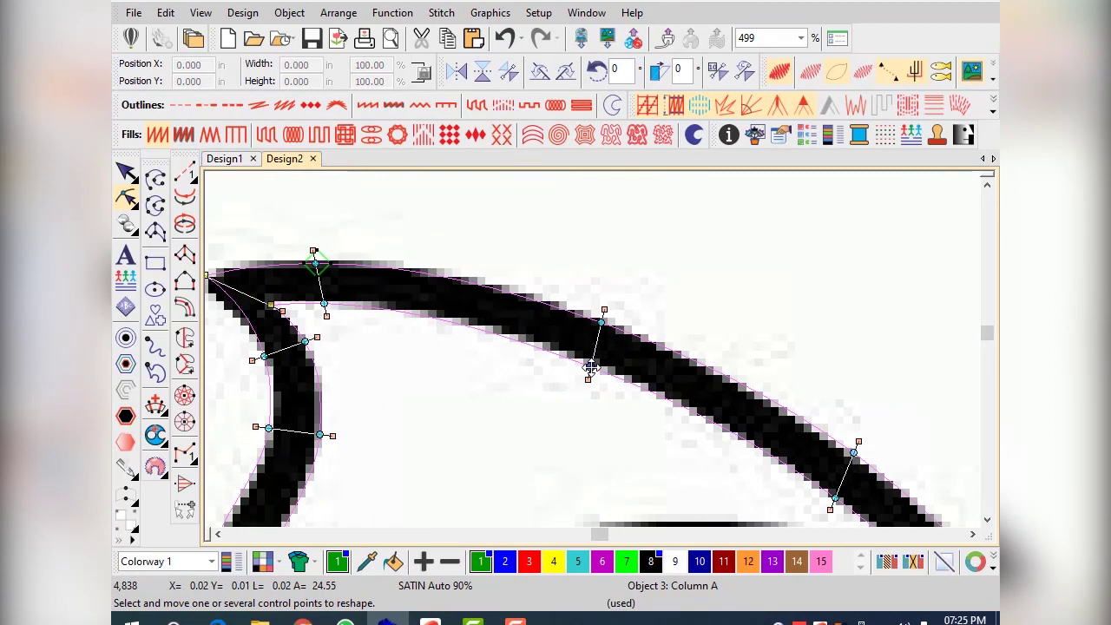
left_click_drag(590, 368, 592, 365)
left_click_drag(602, 322, 601, 320)
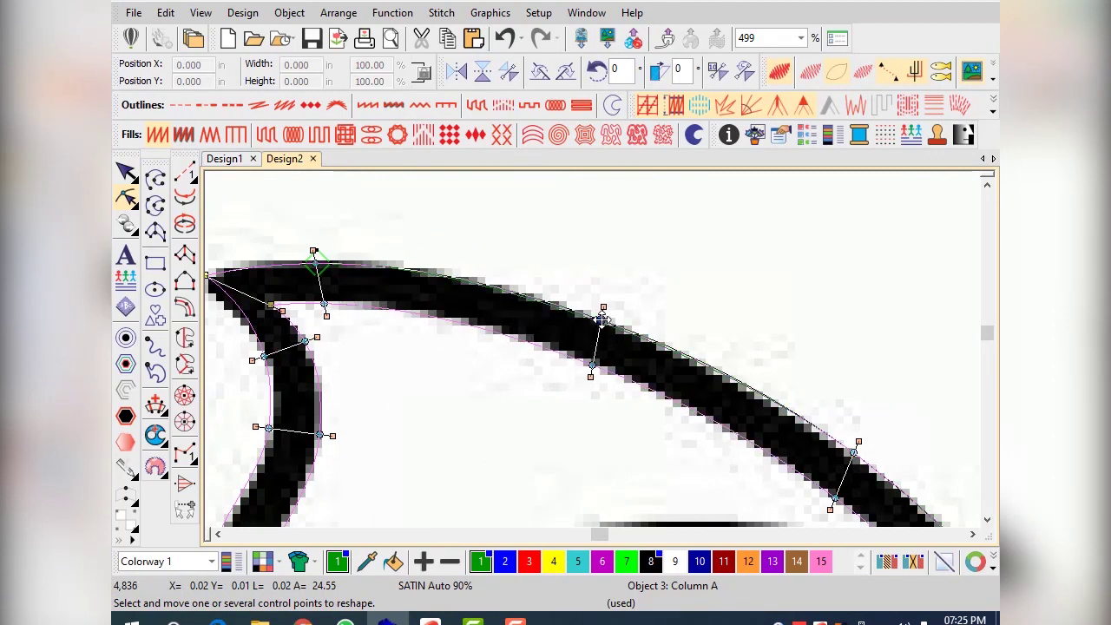
left_click_drag(322, 314, 317, 312)
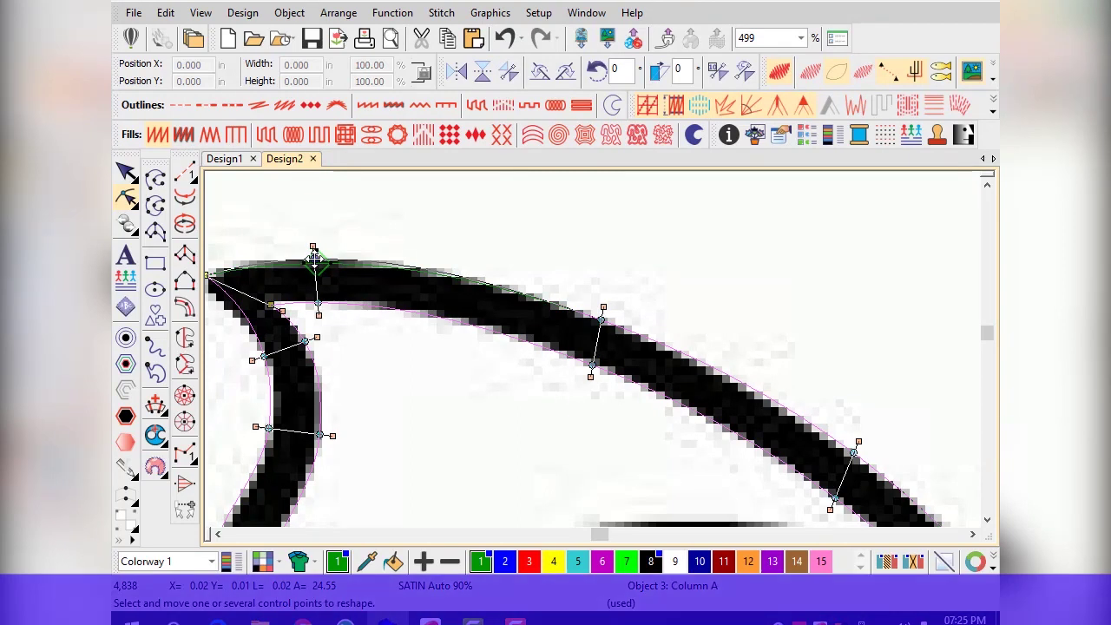
- Fit the column's control points at the fin tip and down the rear edge to the bitmap, and finish reshaping
scroll(315, 250, "down", 1)
left_click_drag(536, 319, 530, 325)
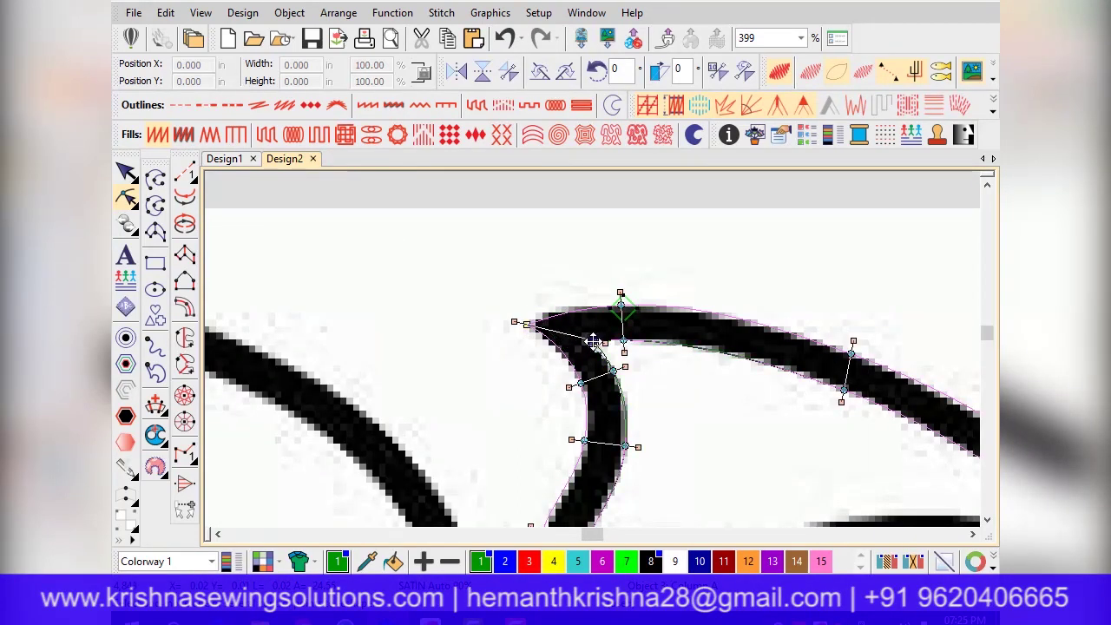
left_click_drag(581, 382, 583, 383)
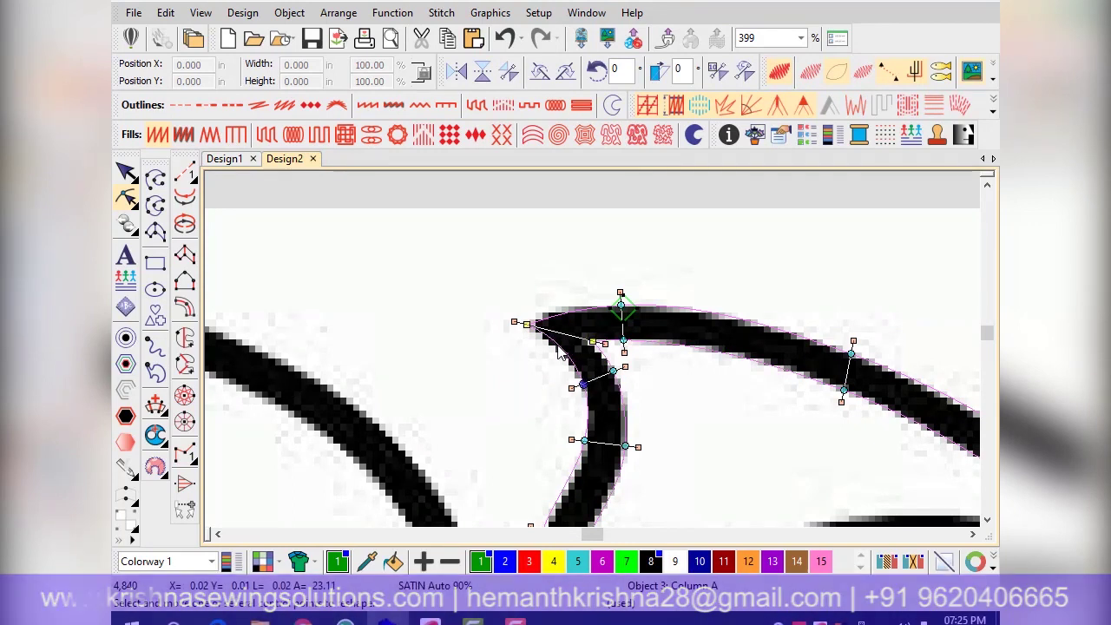
left_click_drag(527, 324, 528, 328)
left_click_drag(582, 440, 621, 447)
scroll(595, 474, "down", 1)
scroll(578, 408, "up", 1)
left_click_drag(560, 320, 599, 337)
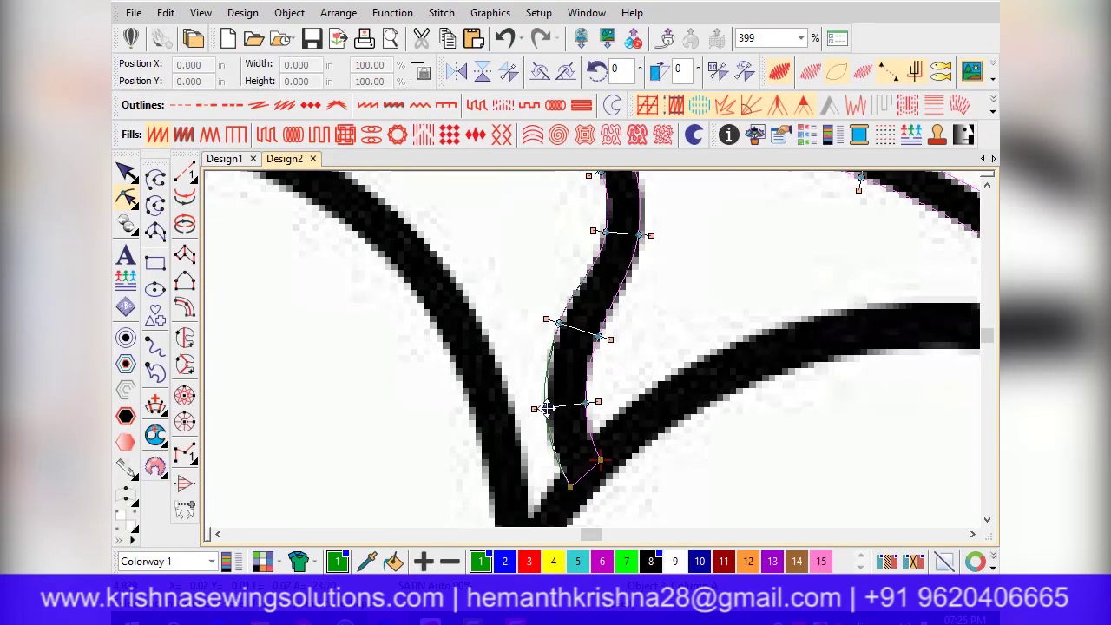
scroll(590, 363, "down", 3)
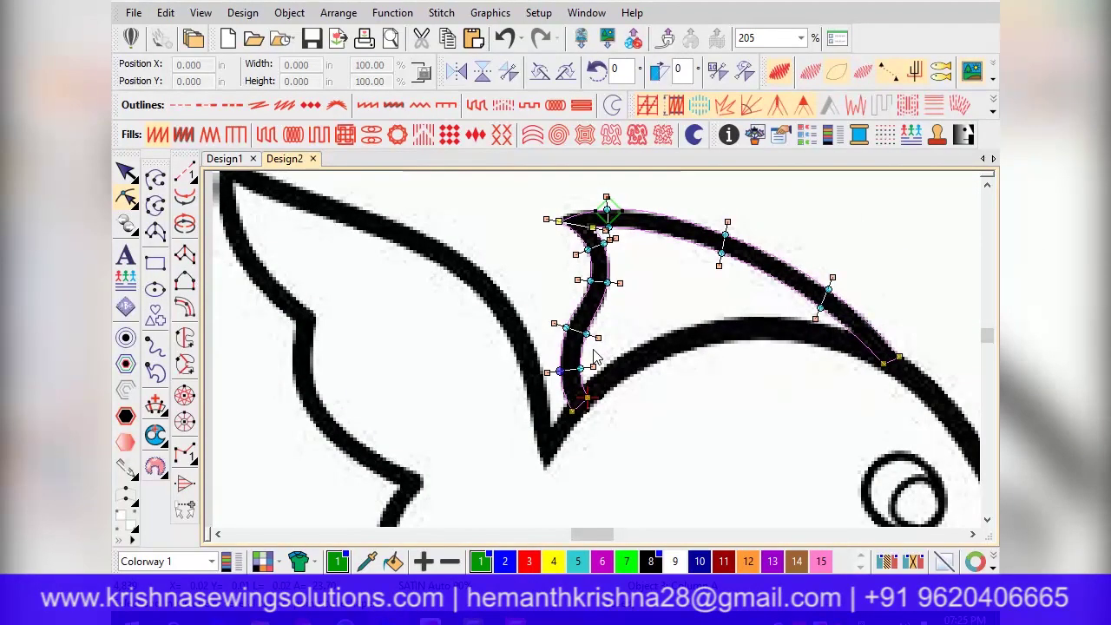
left_click(126, 170)
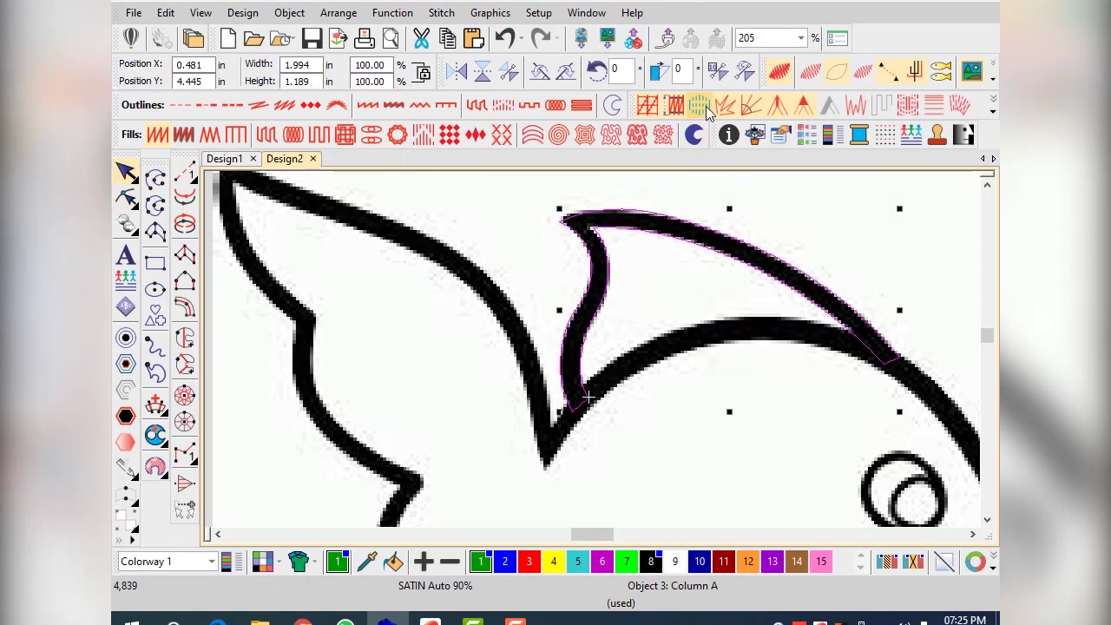
- Display the reshaped fin column's stitches and compare the plain stitch view with TrueView over the bitmap
left_click(810, 72)
scroll(646, 259, "up", 1)
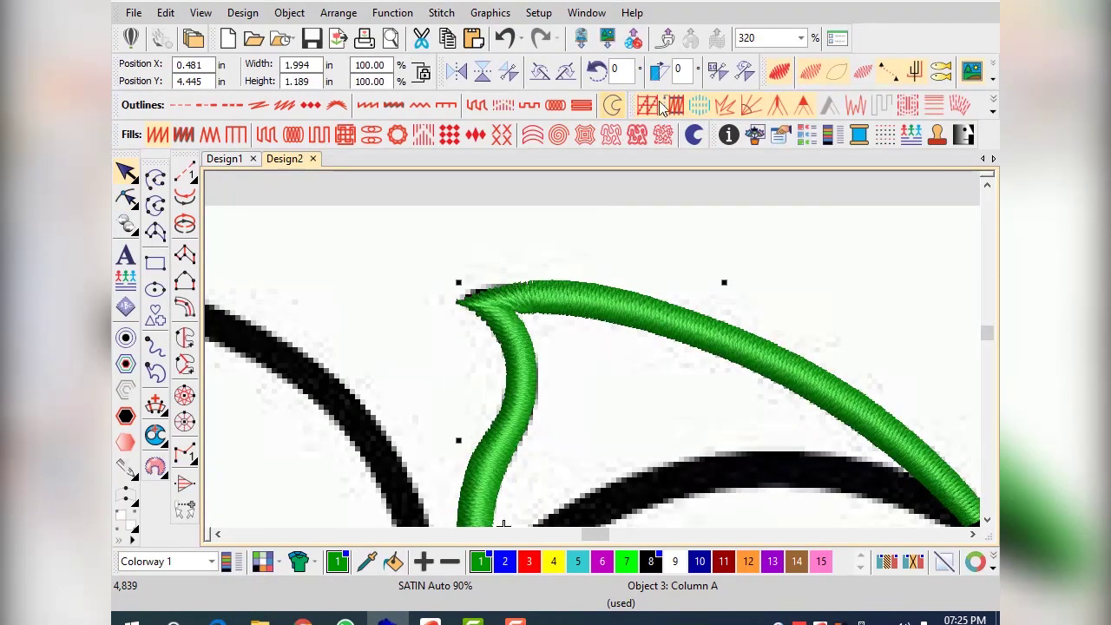
left_click(780, 72)
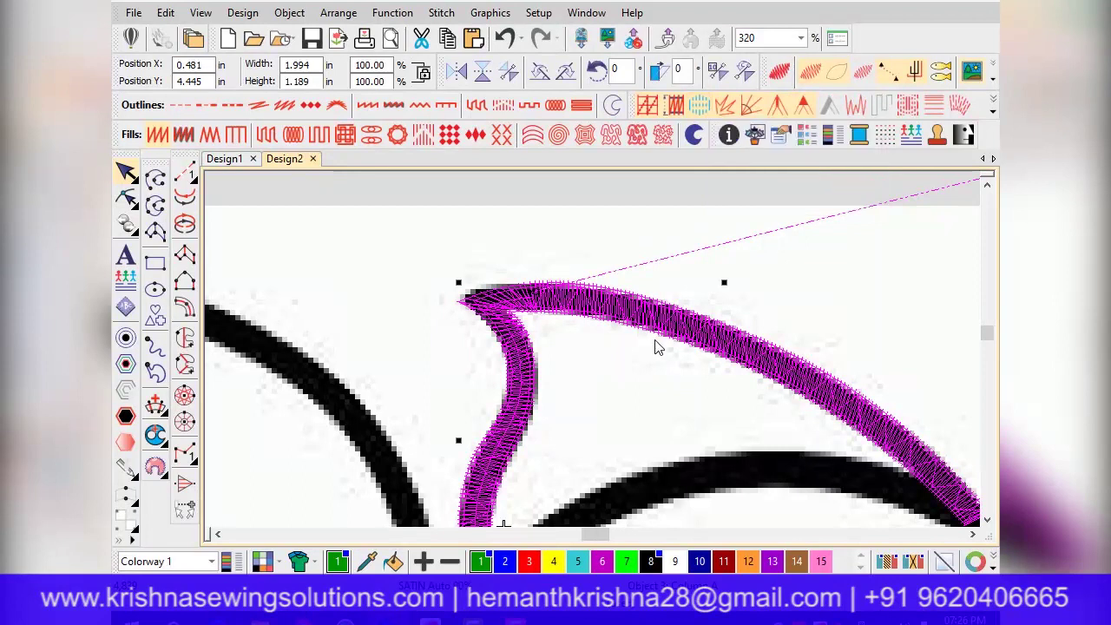
scroll(634, 314, "down", 1)
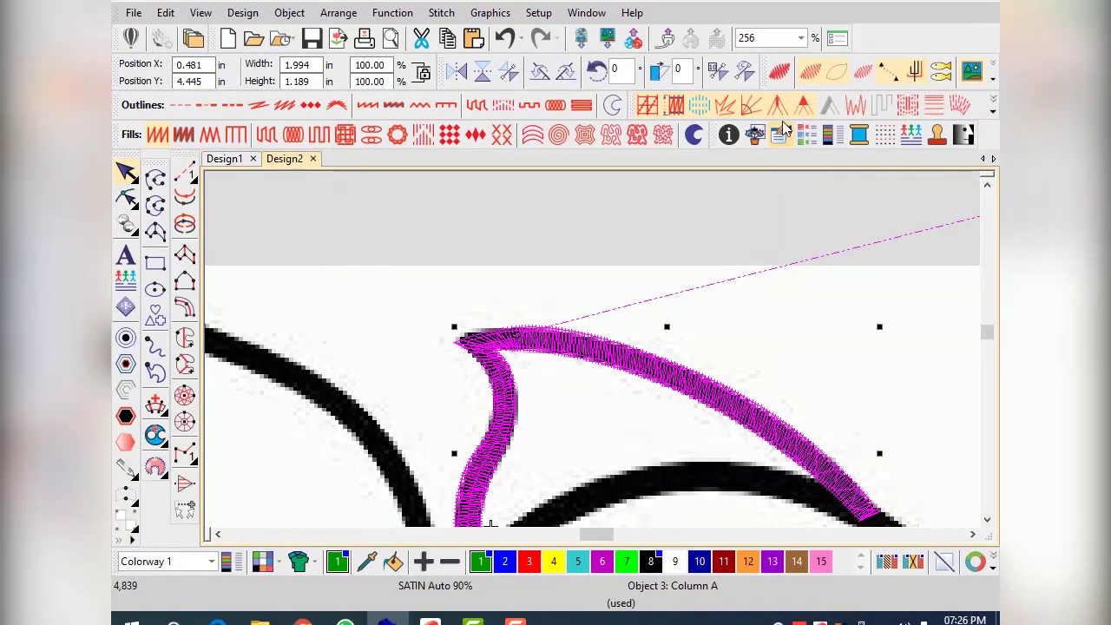
scroll(503, 416, "down", 2)
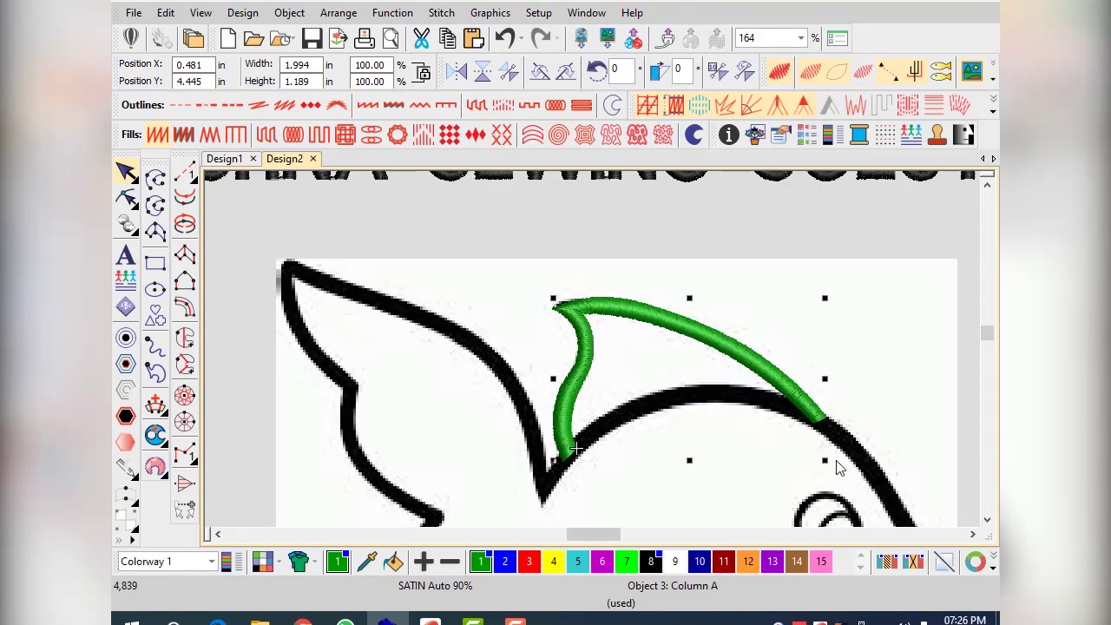
- Hide the fin's stitches and use Reshape to move its stitch start point to the front end on the body outline
key("c")
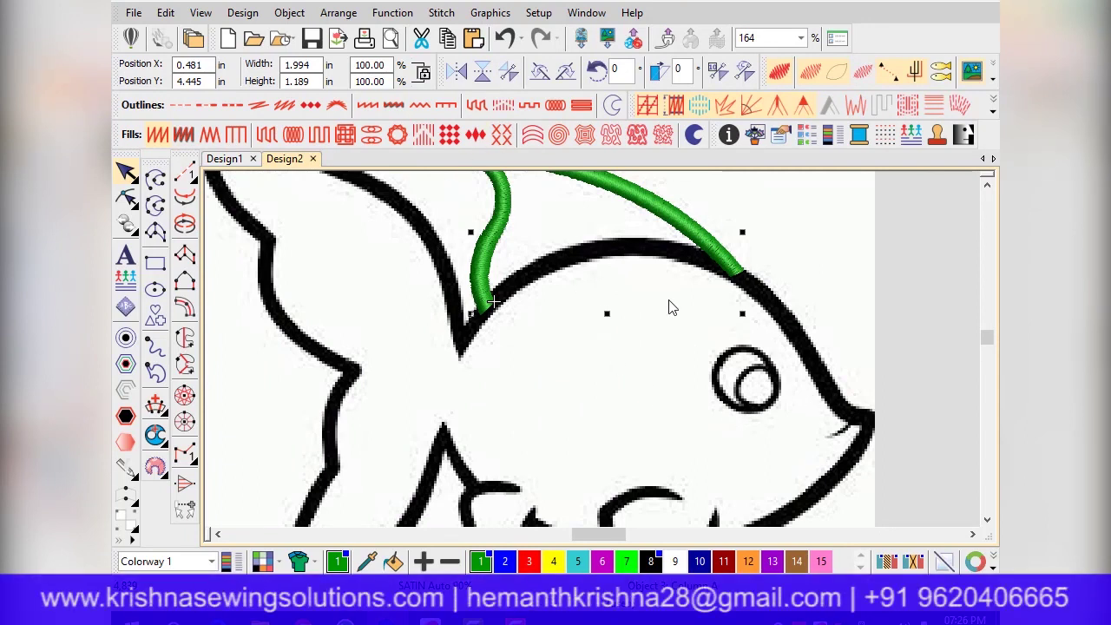
scroll(596, 357, "down", 1)
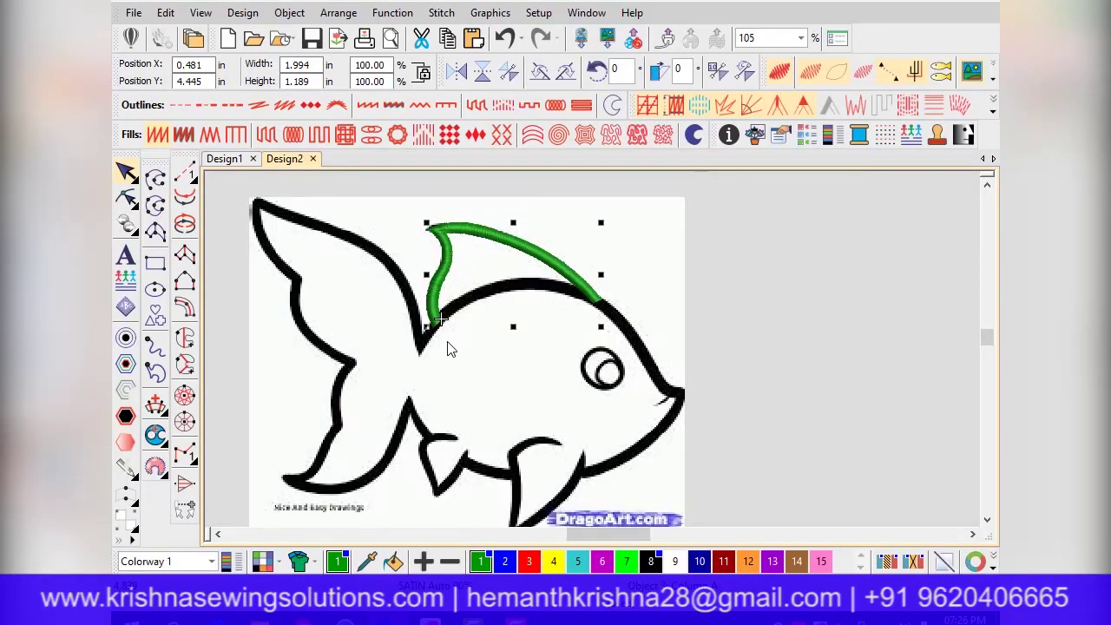
scroll(448, 349, "up", 3)
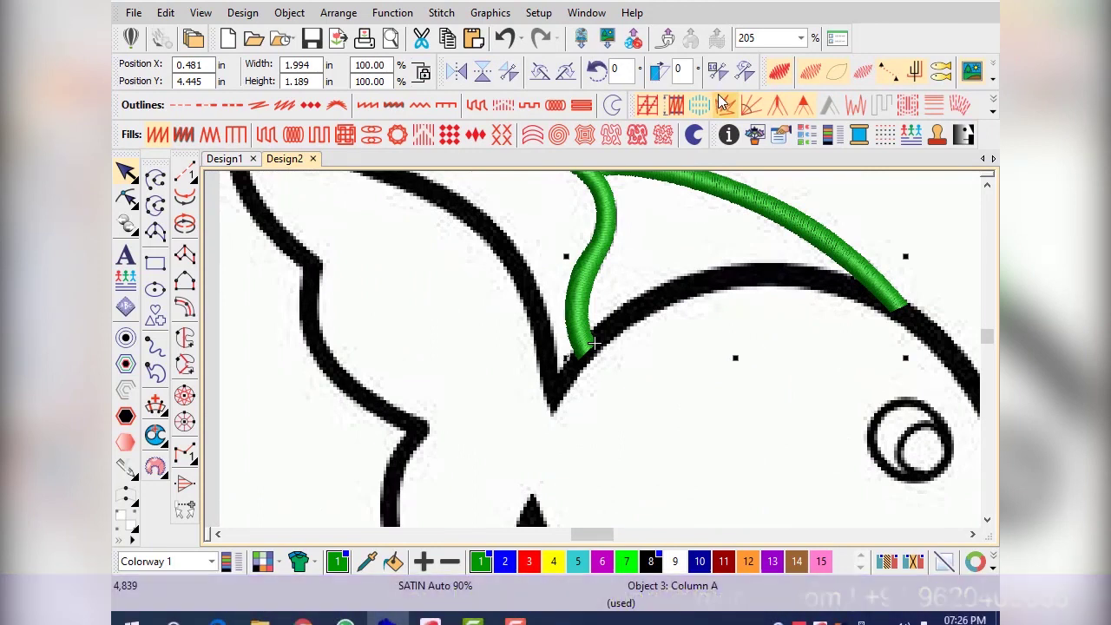
left_click(807, 73)
scroll(729, 261, "up", 1)
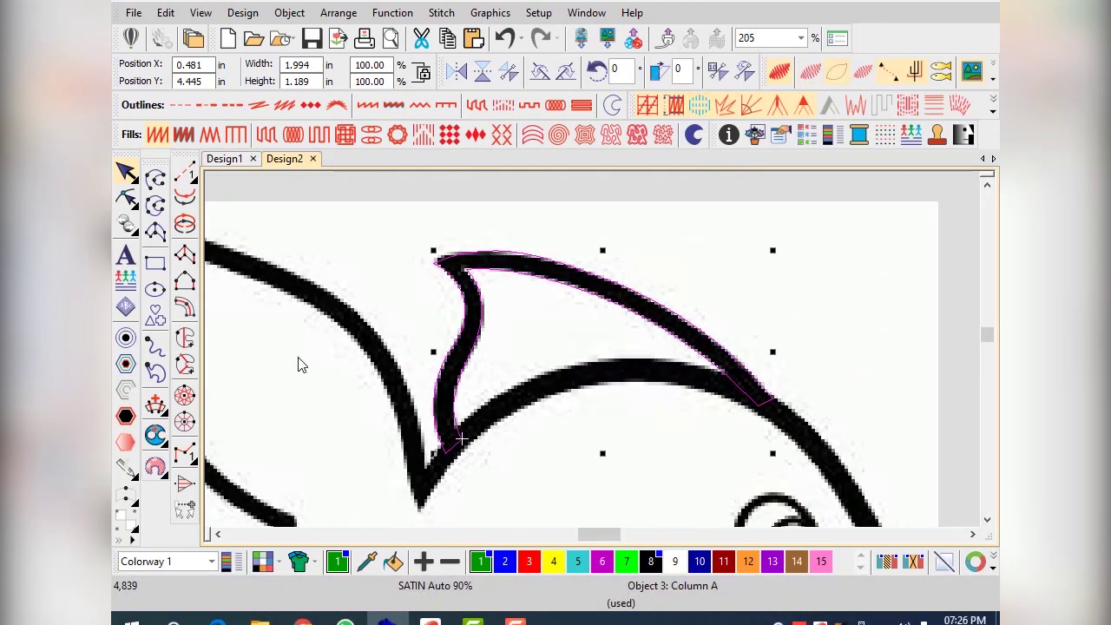
left_click(126, 198)
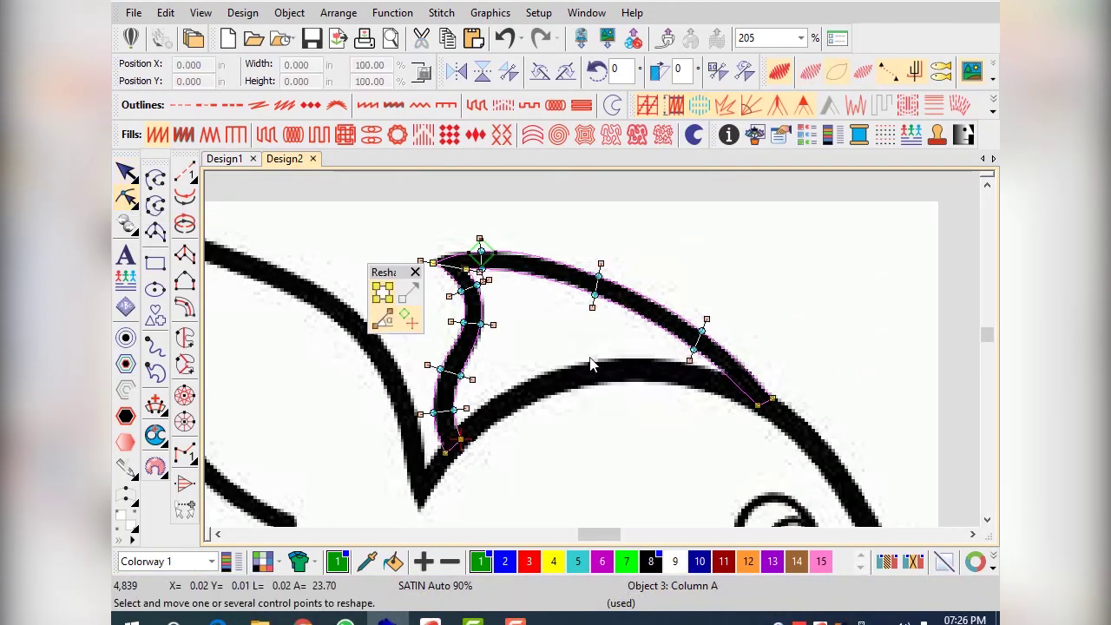
left_click(414, 273)
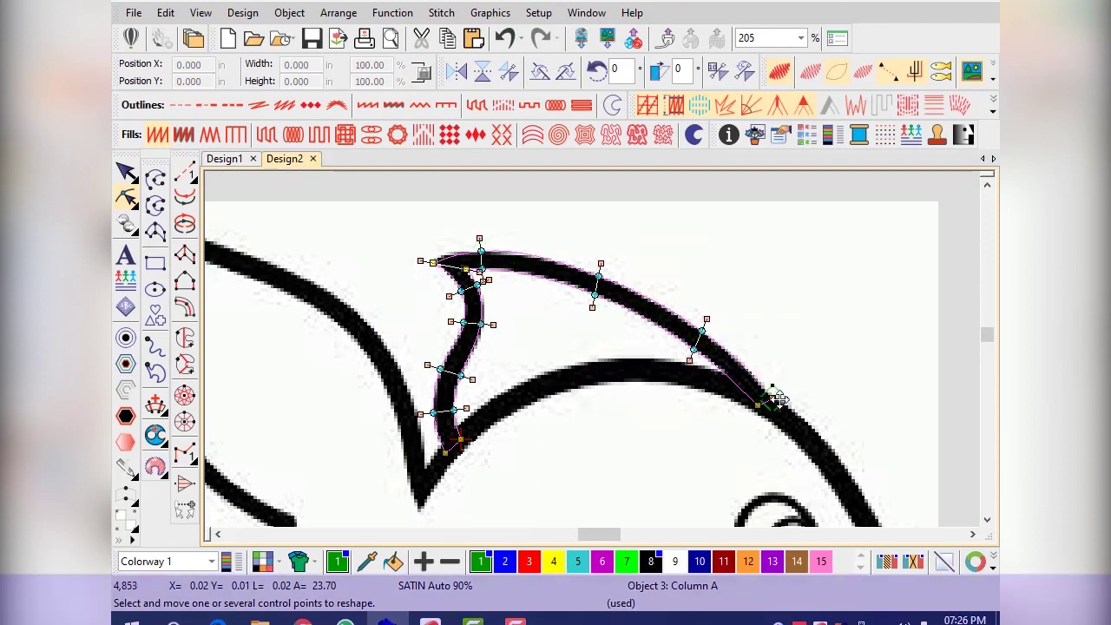
scroll(777, 401, "up", 5)
scroll(588, 356, "up", 2)
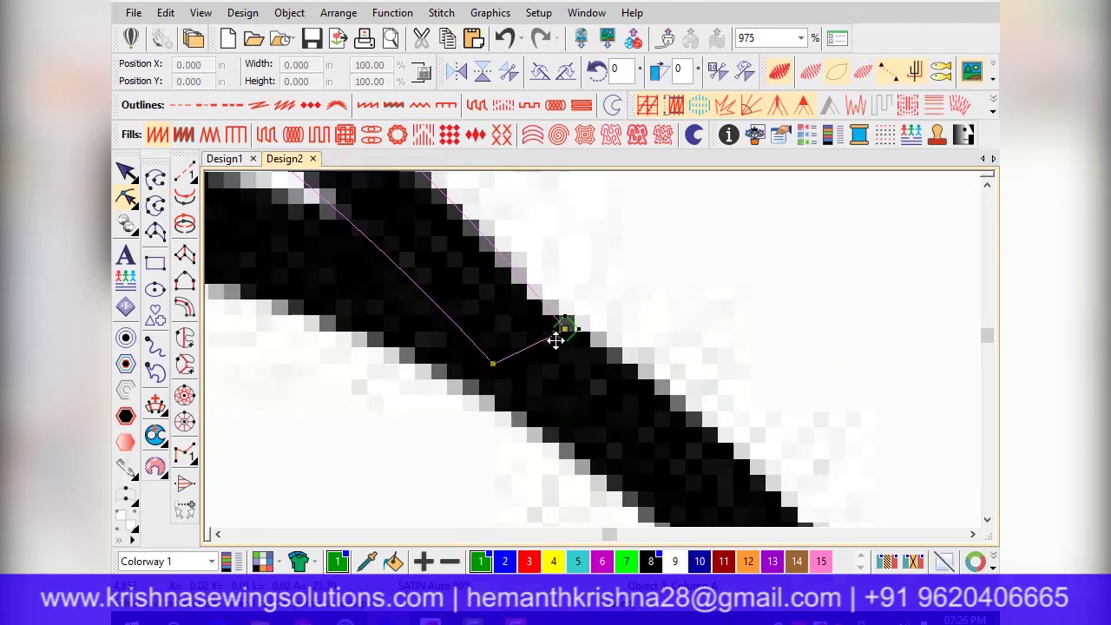
scroll(555, 339, "down", 1)
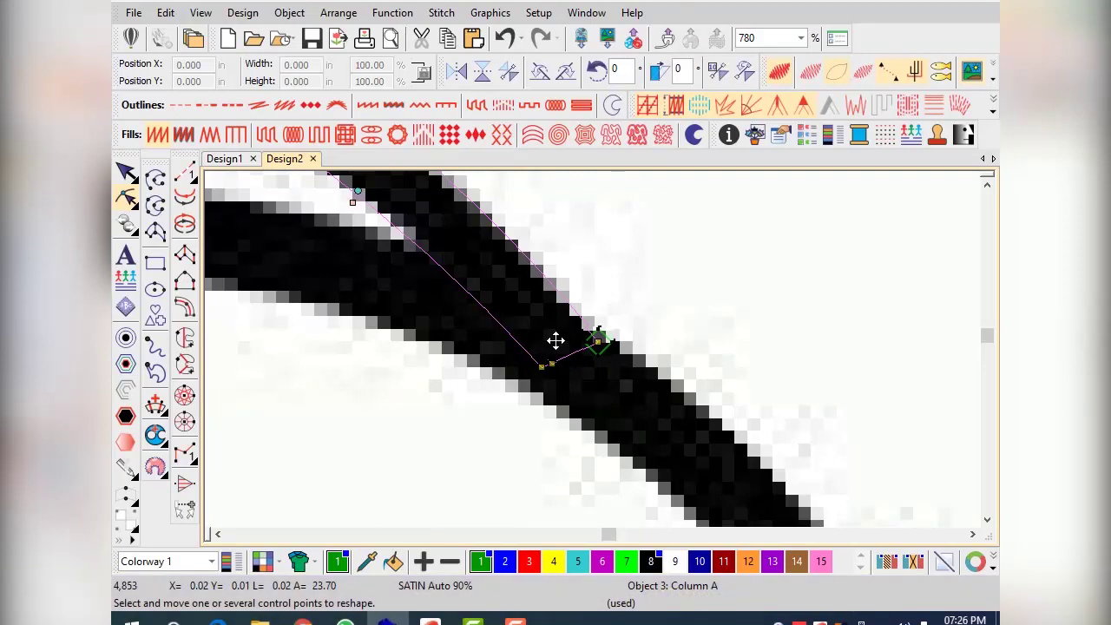
scroll(555, 340, "down", 6)
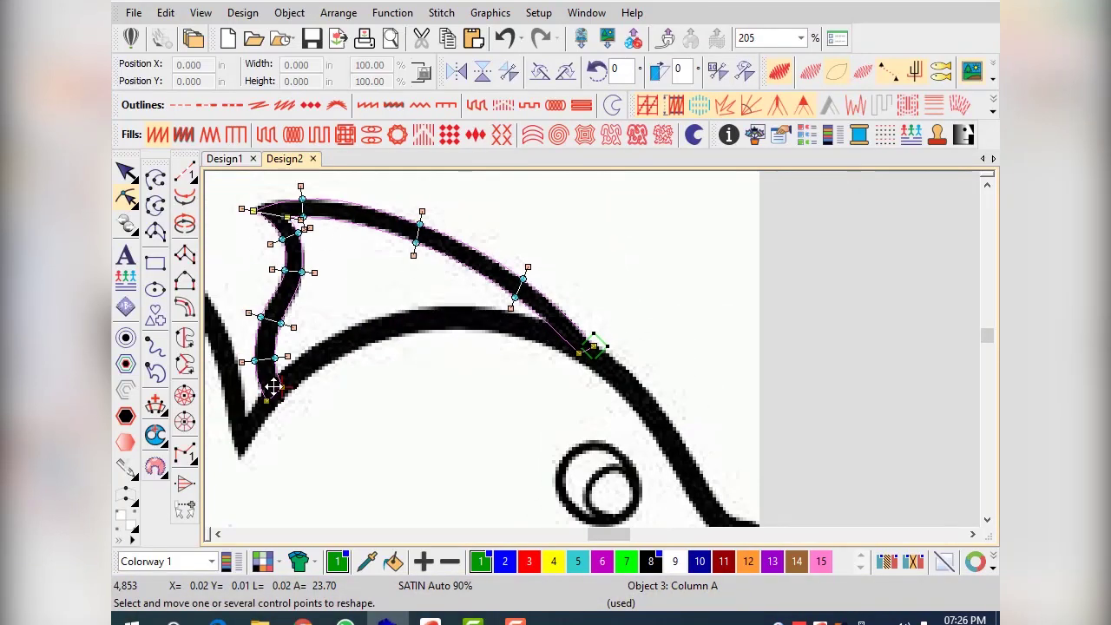
- Place the fin column's stitch end point on the inner corner of its rear base at the body outline
scroll(595, 347, "up", 3)
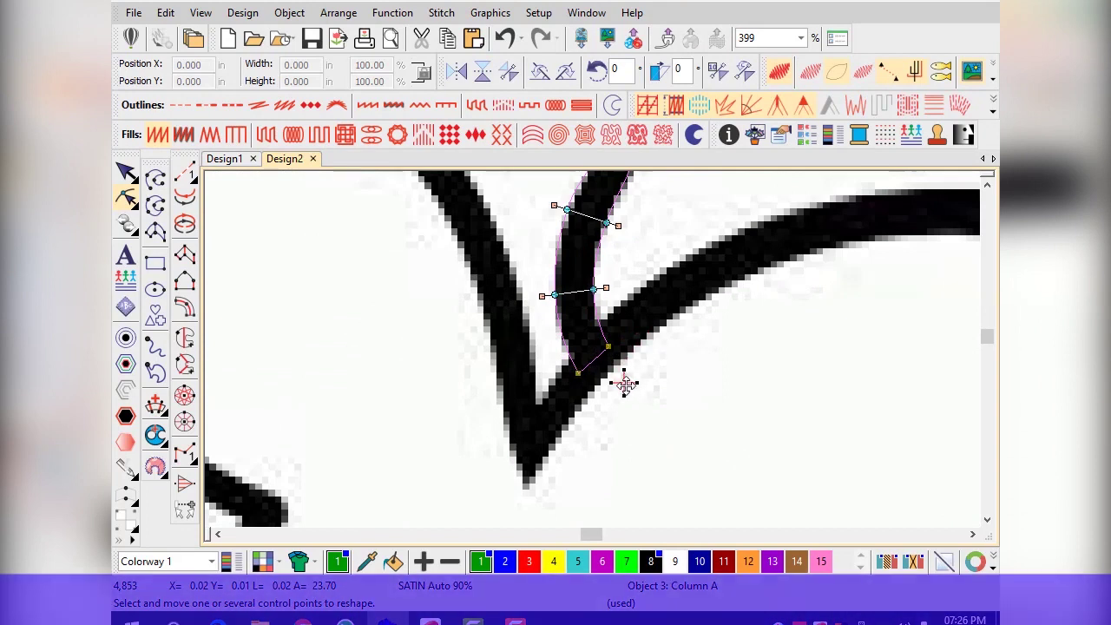
scroll(628, 384, "down", 1)
scroll(628, 384, "up", 1)
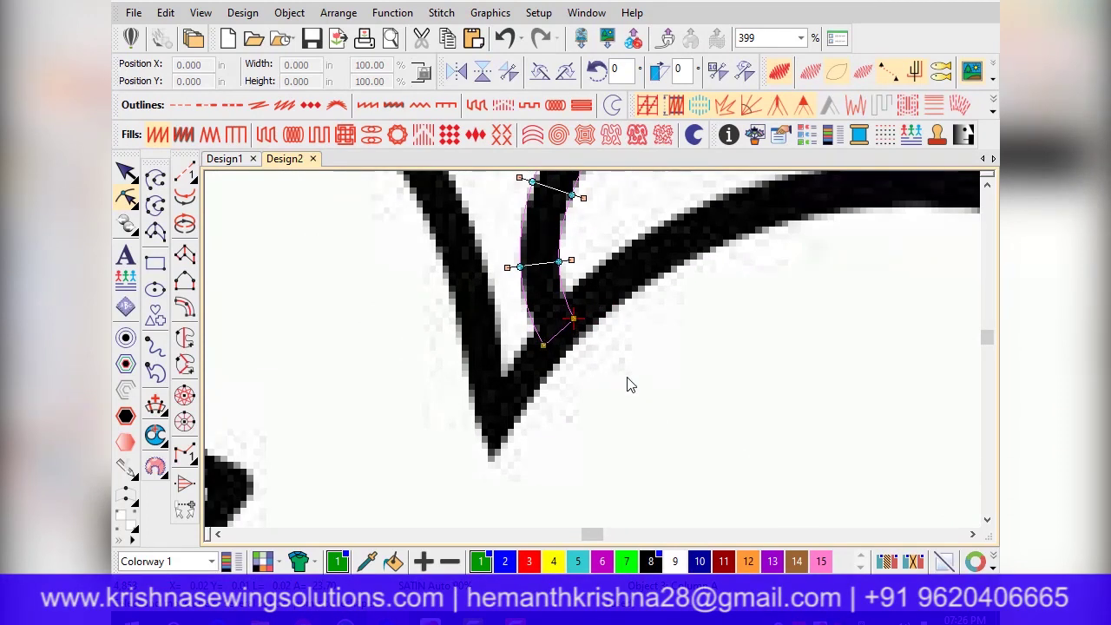
scroll(631, 385, "down", 3)
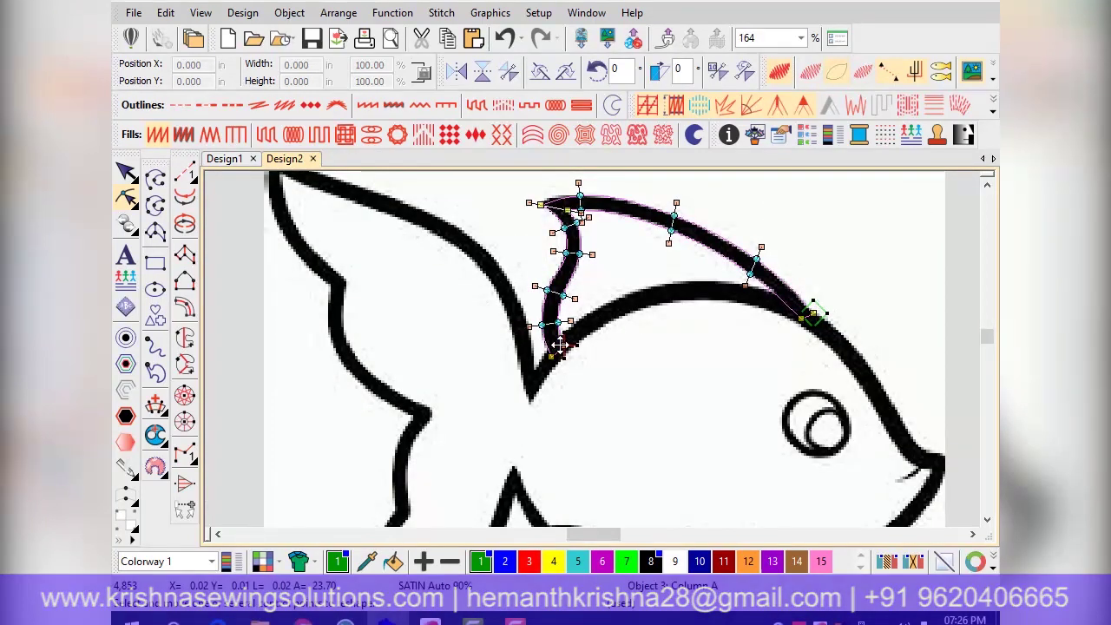
- Move the outer control point at the fin tip slightly outward, and deselect the fin column
left_click_drag(540, 205, 536, 202)
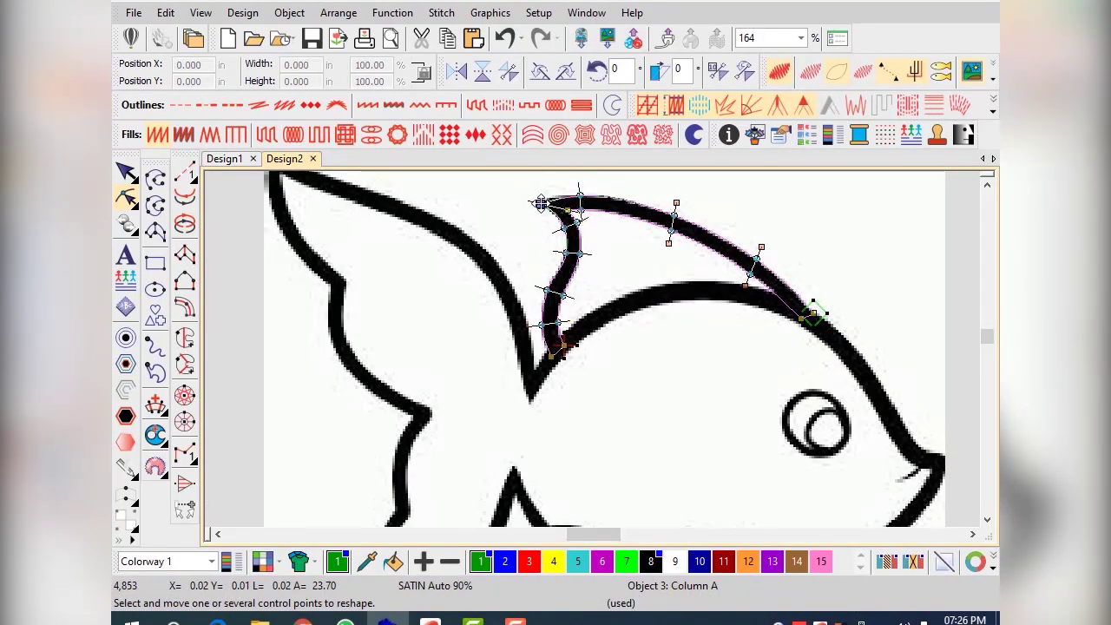
left_click(126, 173)
left_click(224, 284)
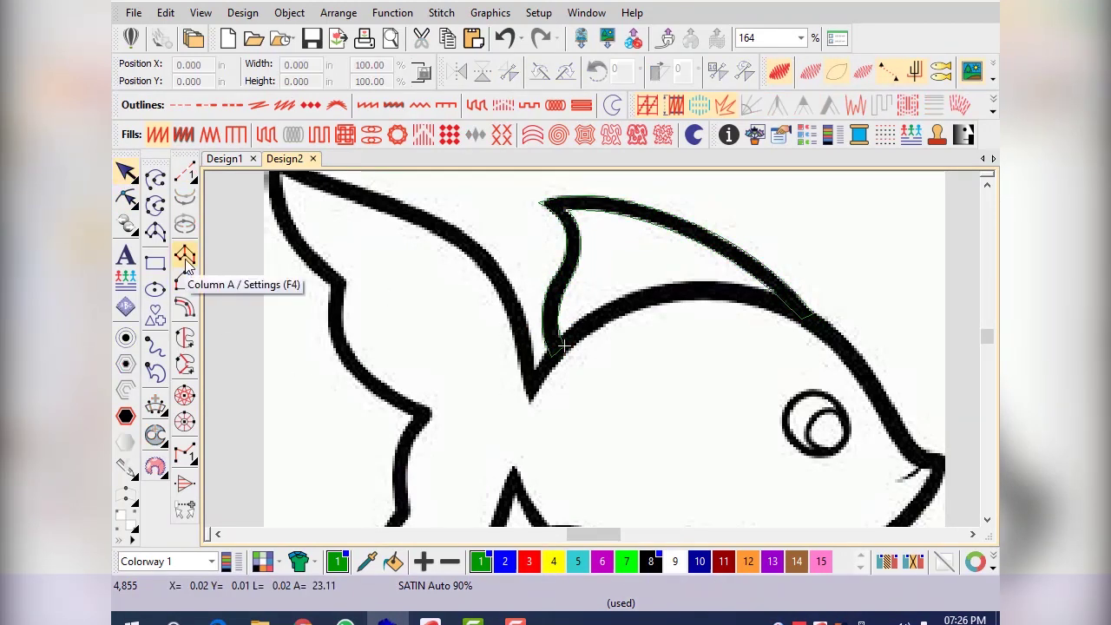
- Start a Column A object over the fin's rear base and place point pairs down to the notch between body and tail
left_click(185, 259)
scroll(594, 358, "up", 2)
scroll(597, 364, "up", 1)
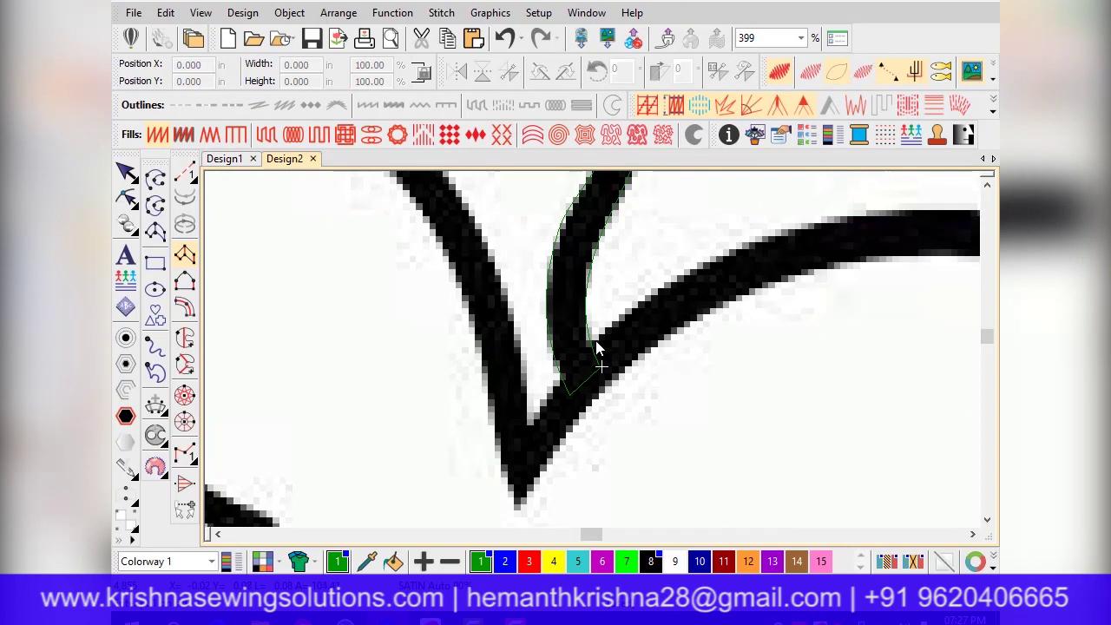
left_click(595, 341)
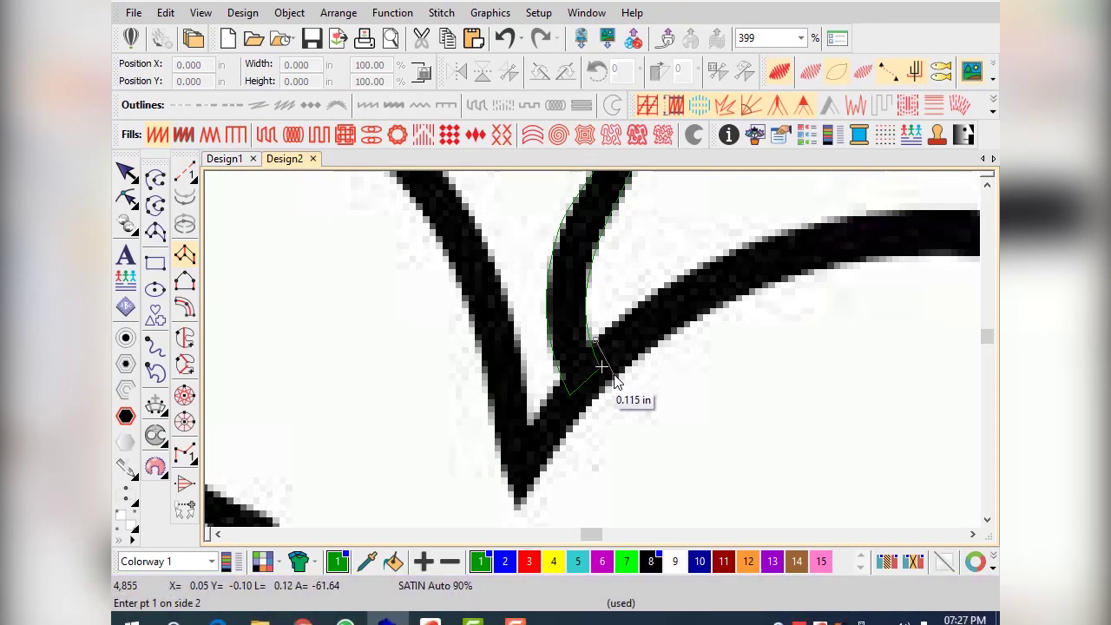
left_click(615, 379)
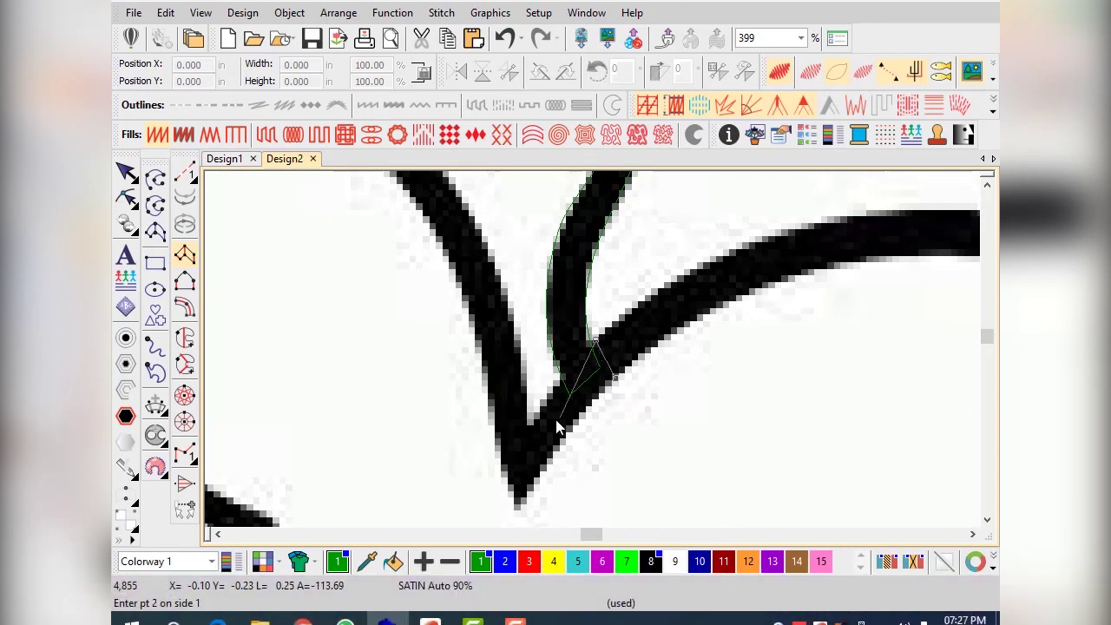
left_click(553, 389)
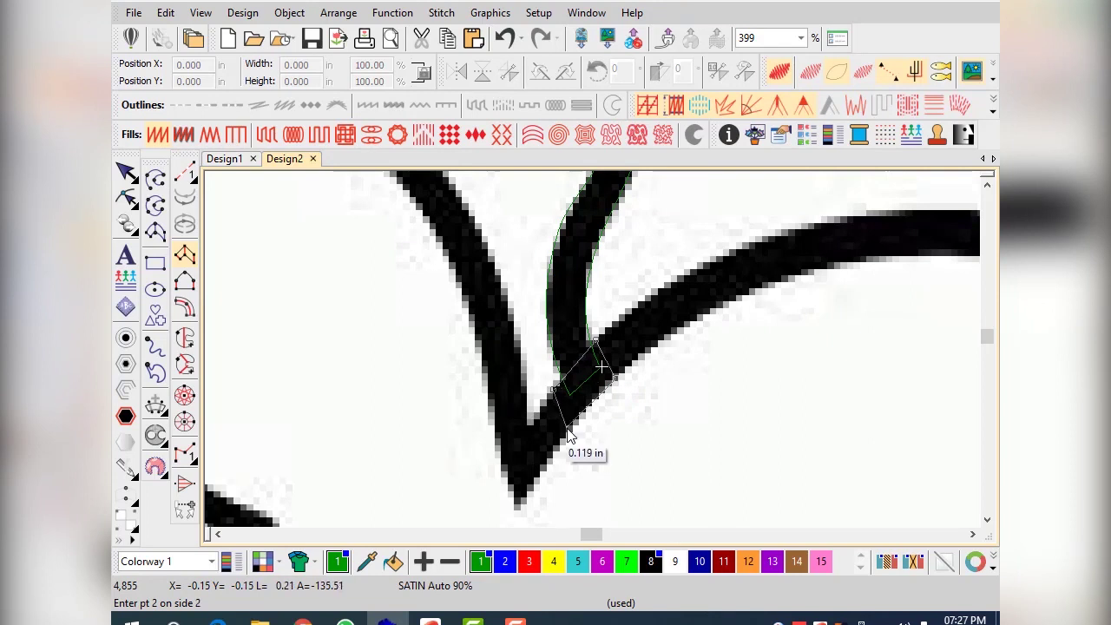
left_click(519, 499)
left_click(522, 510)
- Continue the Column A point pairs from the notch along the upper edge of the tail toward its upper tip
scroll(588, 352, "down", 3)
scroll(599, 365, "up", 2)
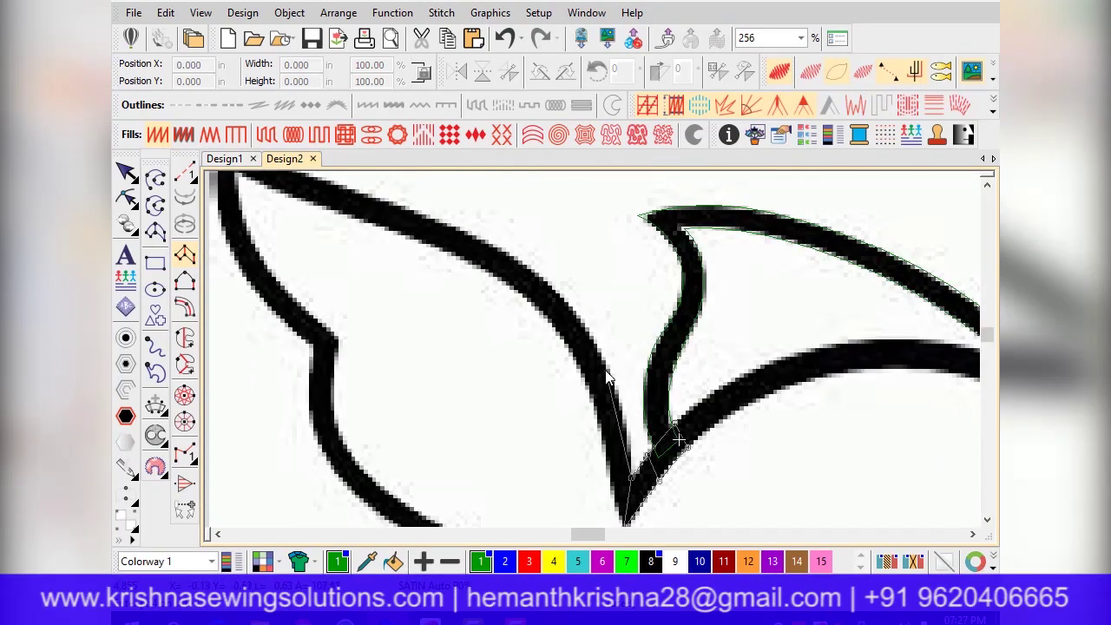
left_click(587, 383)
left_click(502, 253)
left_click(483, 276)
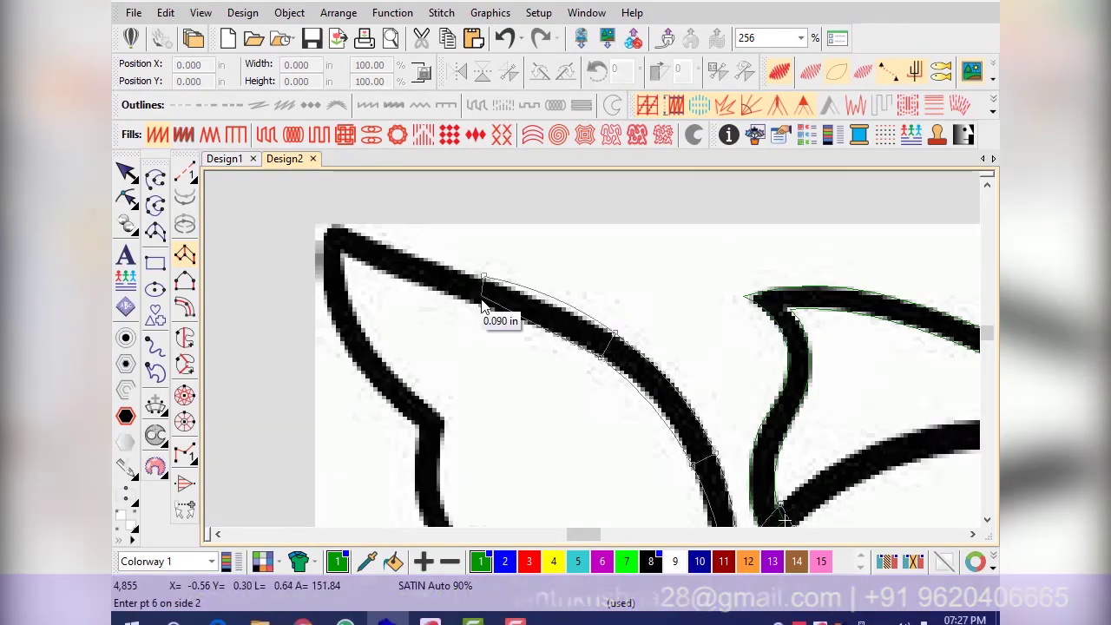
left_click(386, 247)
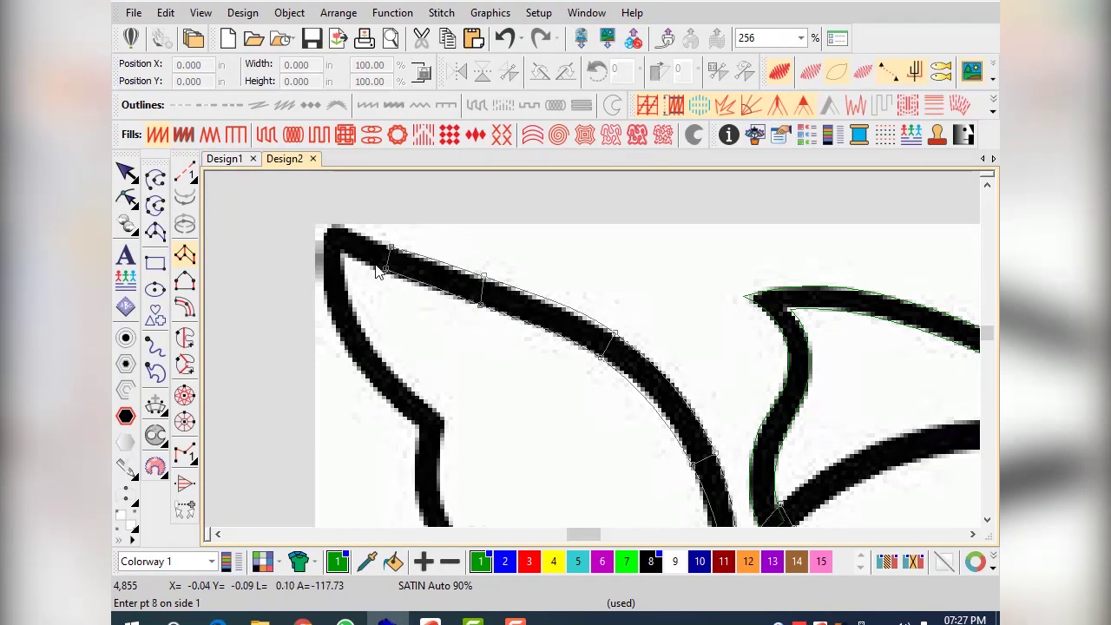
- Place point pairs around the tail's upper tip and down its rear edge to the first corner
left_click(331, 222)
left_click(323, 296)
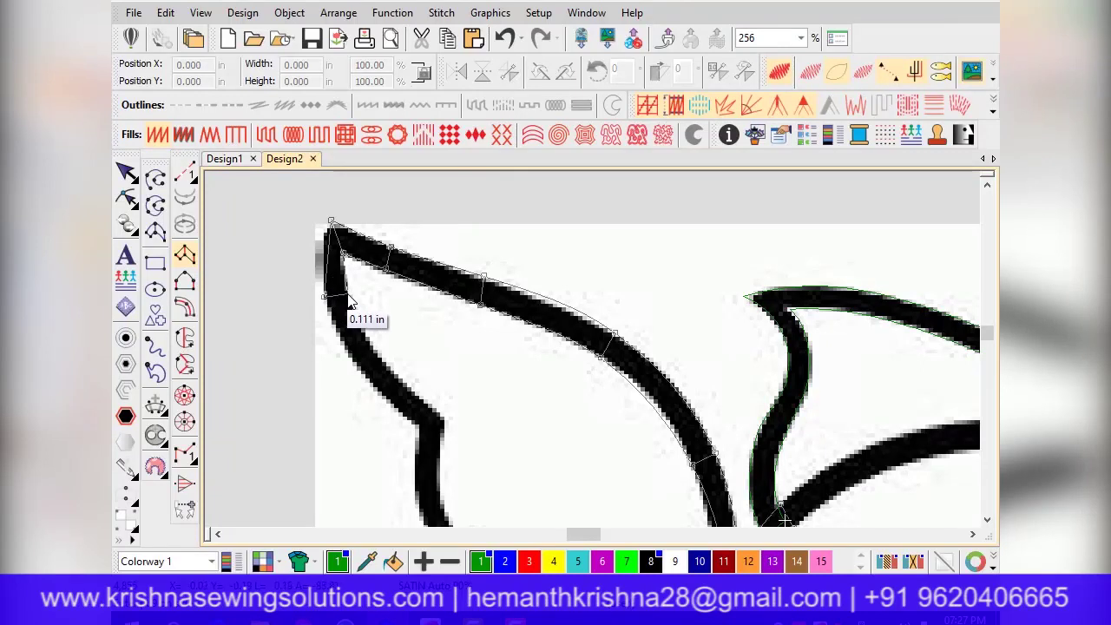
left_click(402, 382)
left_click(419, 428)
left_click(445, 425)
- Extend the column with point pairs along the curved rear edge to the pointed notch midway between the tail lobes
scroll(445, 425, "down", 3)
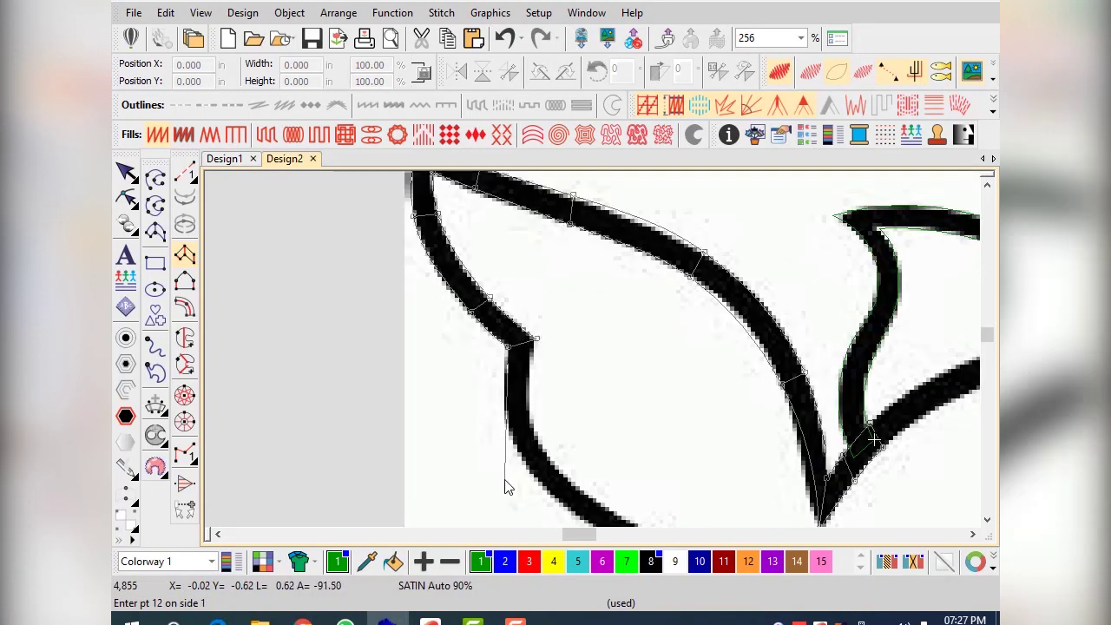
scroll(520, 382, "left", 2)
left_click(541, 346)
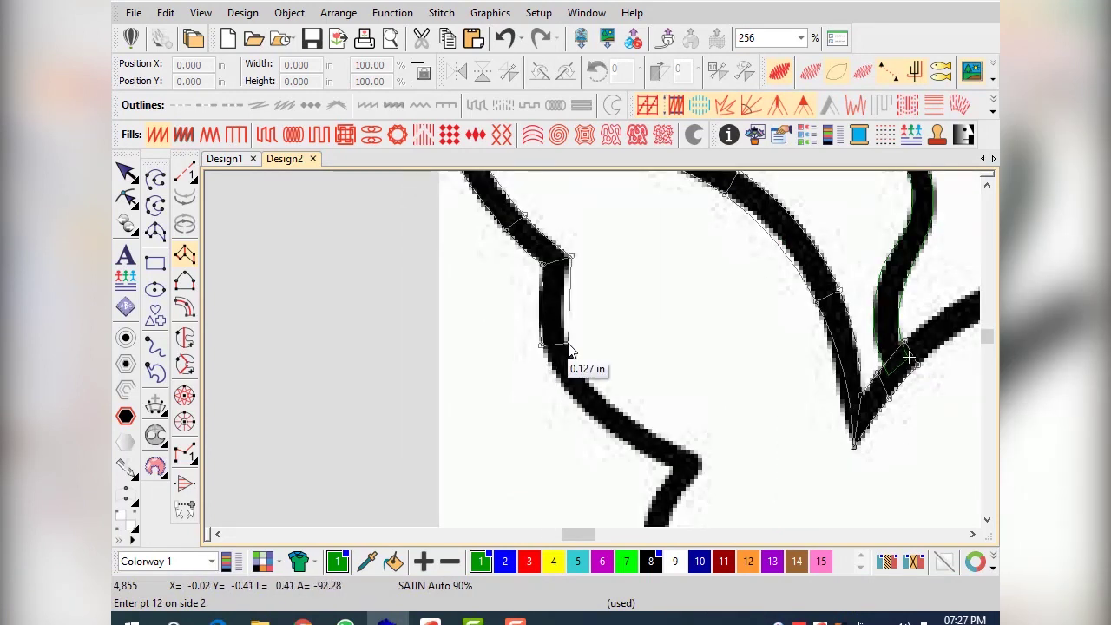
left_click(568, 345)
left_click(619, 436)
left_click(631, 415)
left_click(668, 468)
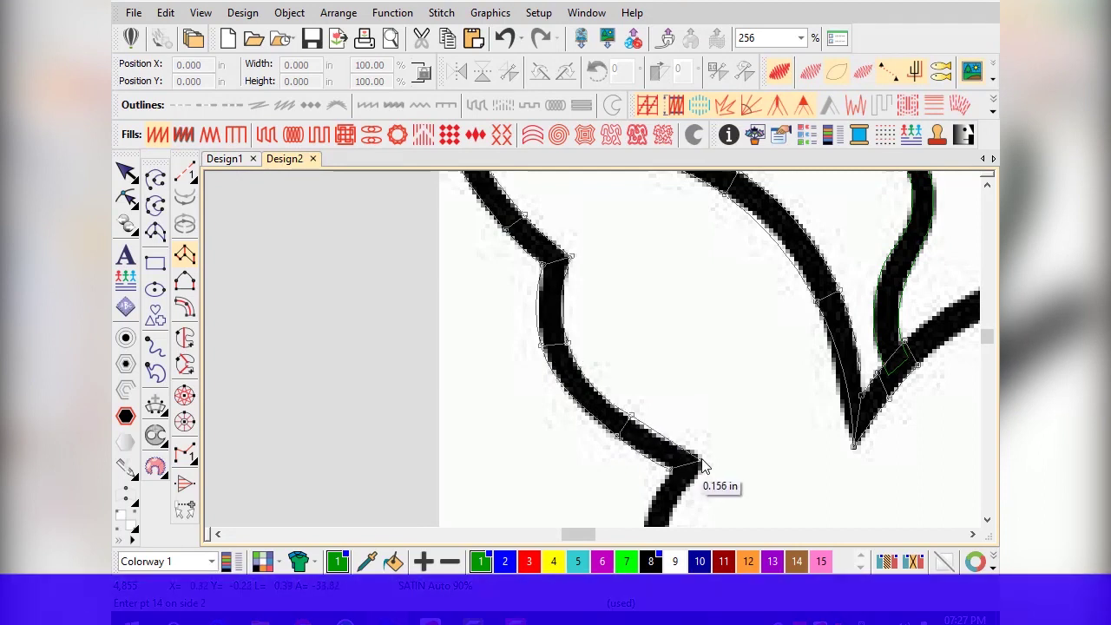
left_click(698, 462)
- Place point pairs from the middle notch down to the rear corner of the lower tail lobe
scroll(669, 466, "down", 2)
scroll(597, 382, "up", 1)
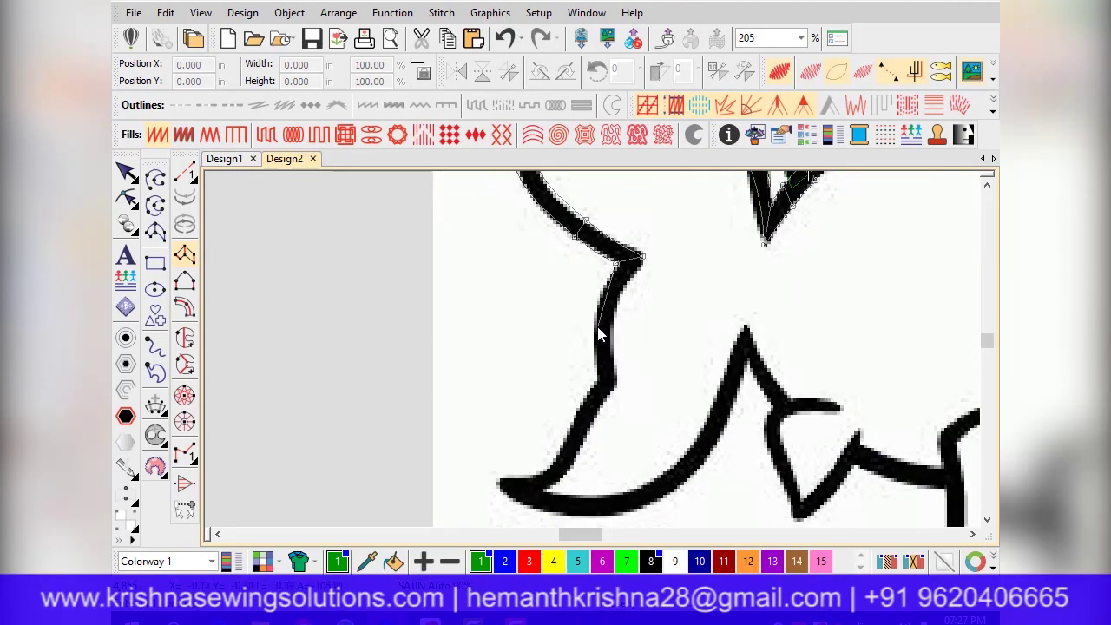
left_click(592, 325)
left_click(613, 324)
left_click(599, 383)
left_click(619, 382)
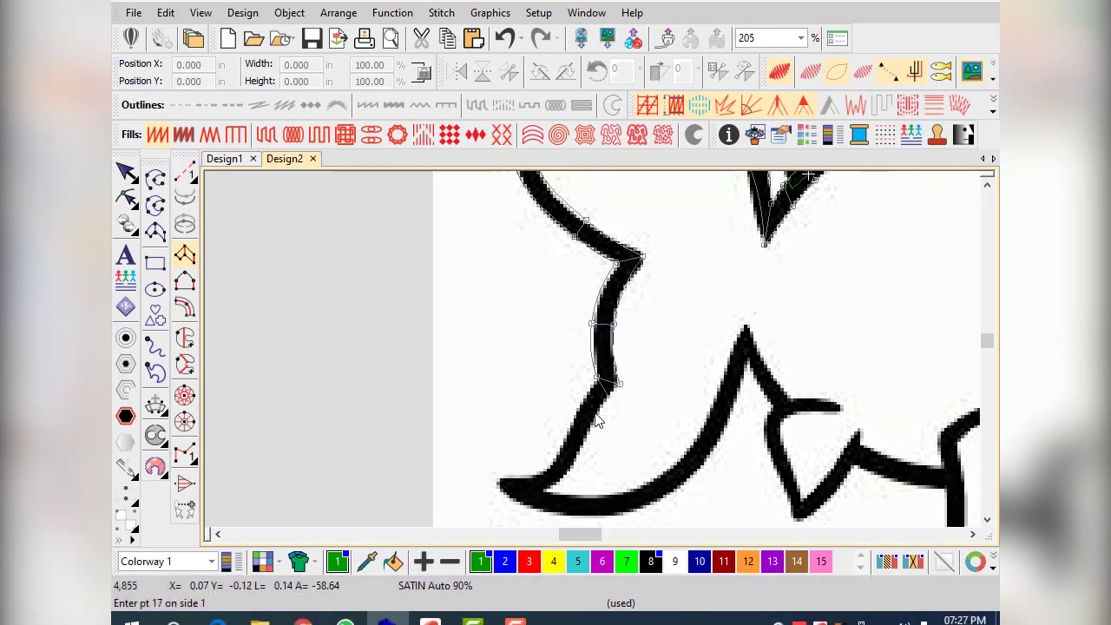
- Continue the point pairs down the lower lobe's rear edge and around the tail's lower tip
left_click(572, 423)
left_click(590, 438)
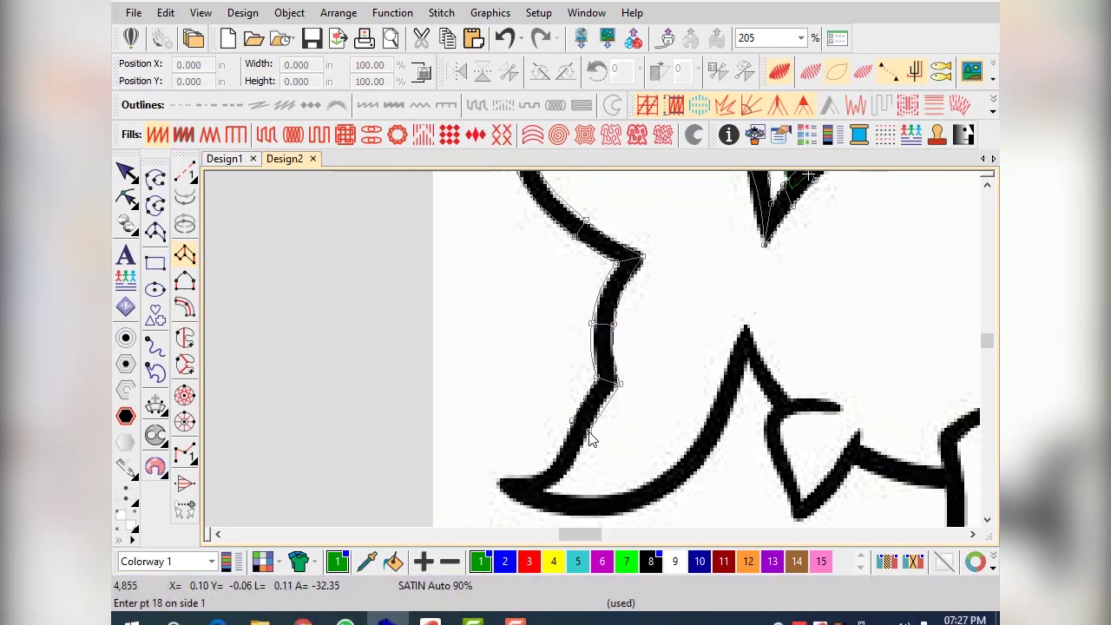
left_click(545, 471)
left_click(552, 489)
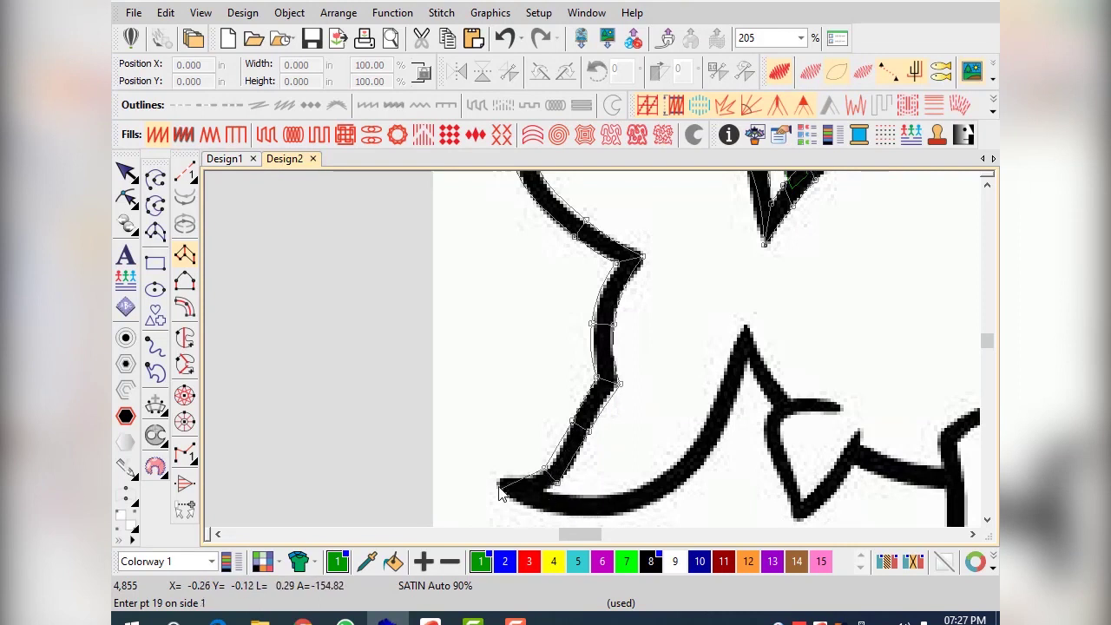
left_click(494, 480)
left_click(546, 491)
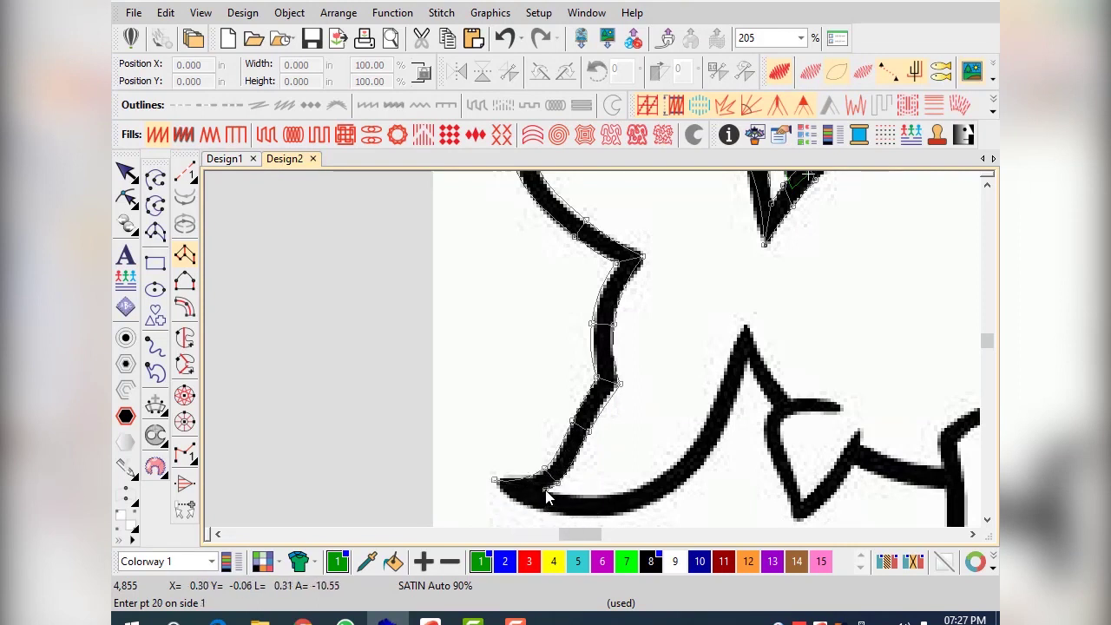
- Place point pairs along the lower edge of the tail and up to the peak where it meets the body
left_click(532, 514)
left_click(568, 517)
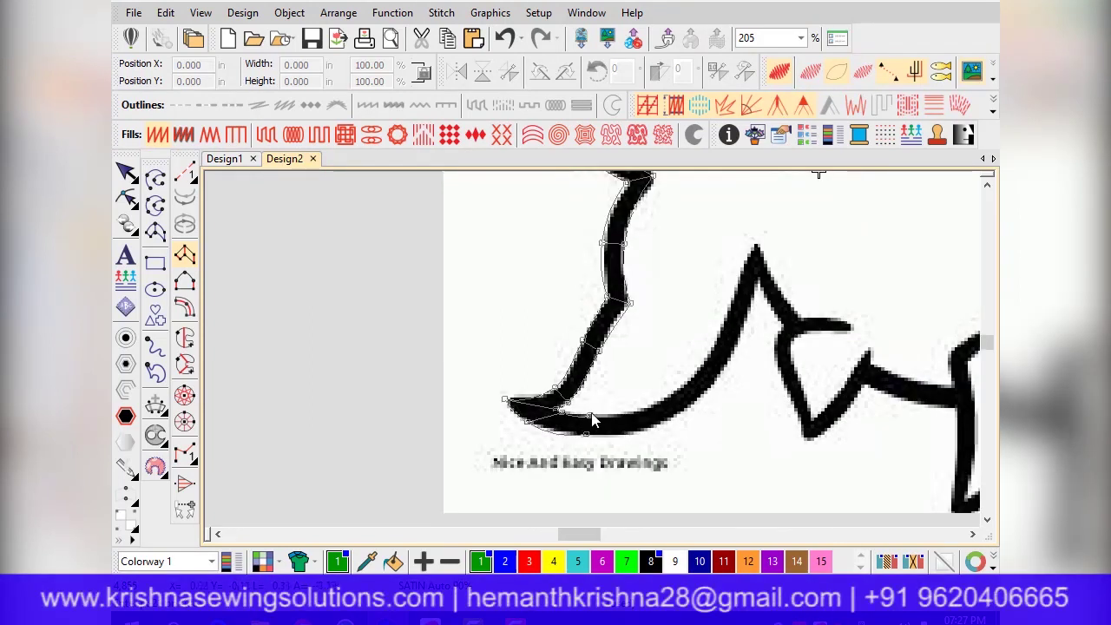
left_click(660, 428)
left_click(720, 380)
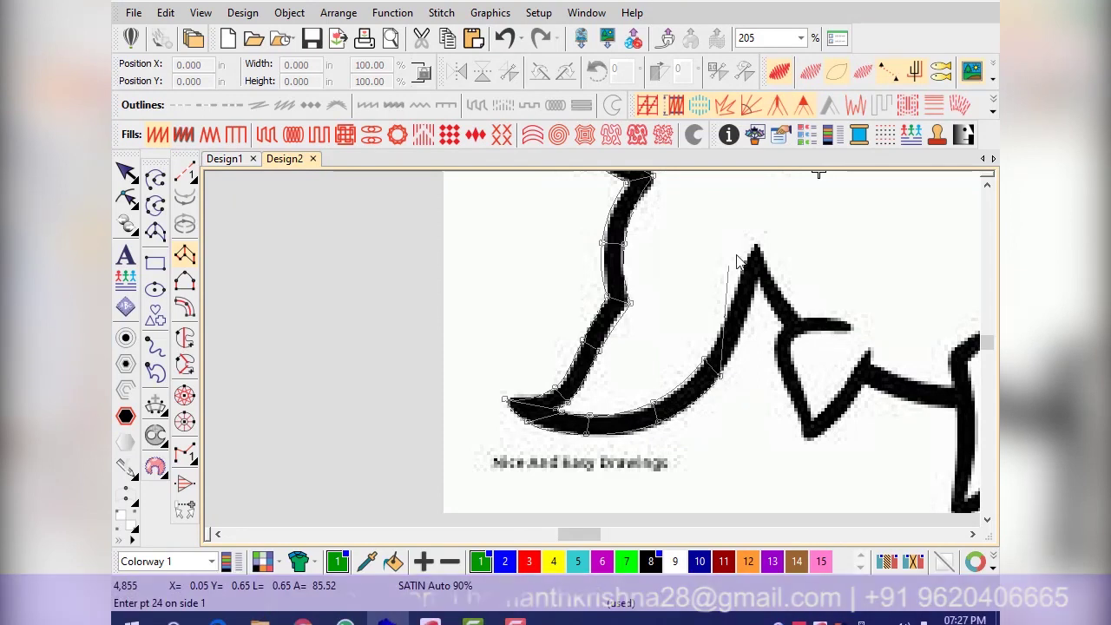
left_click(735, 295)
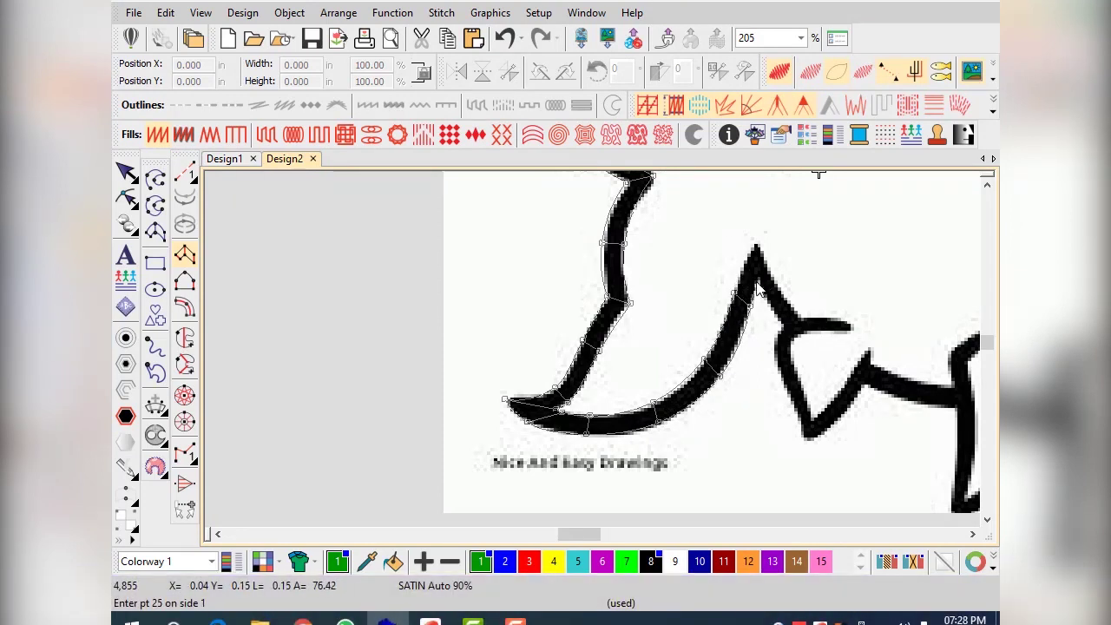
left_click(756, 242)
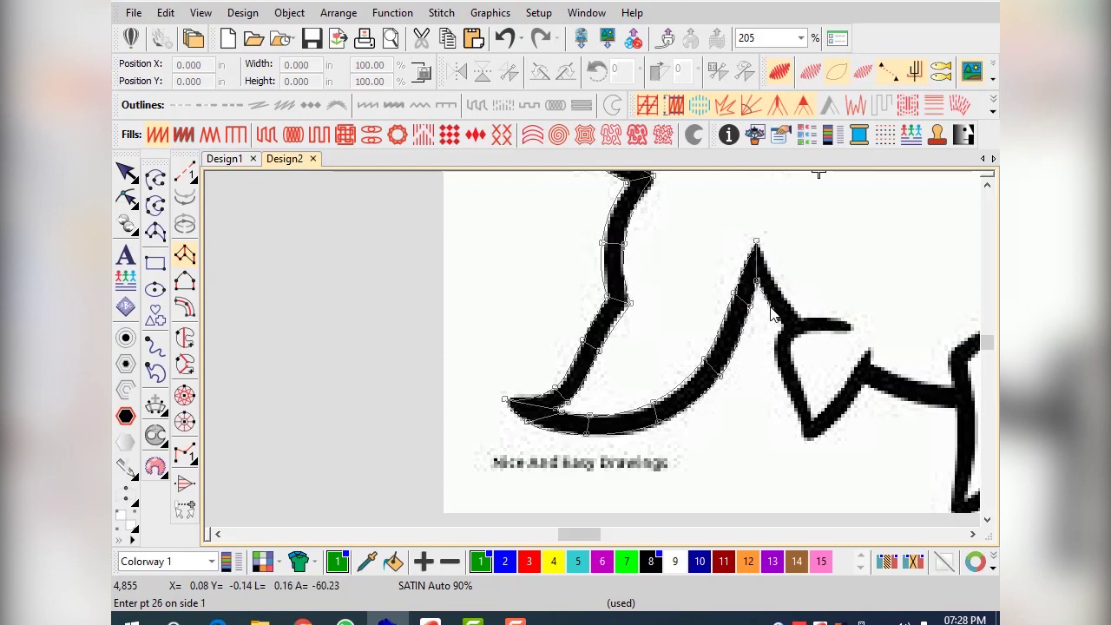
- Place the last point pairs from the peak down to the small belly fin junction and finish the tail column
left_click(774, 311)
left_click(788, 333)
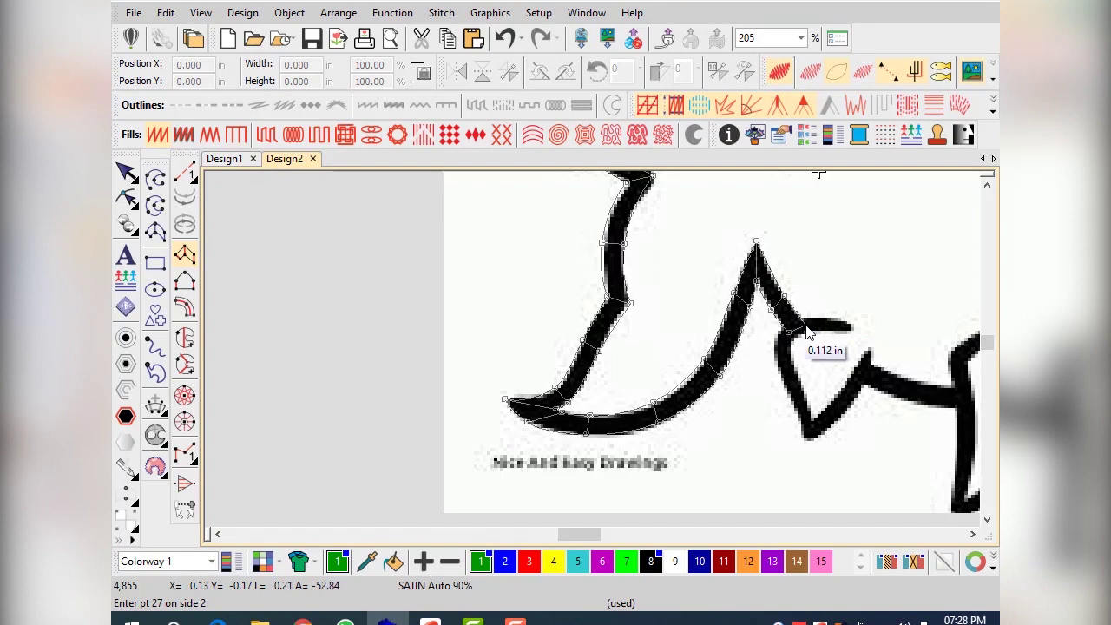
left_click(806, 328)
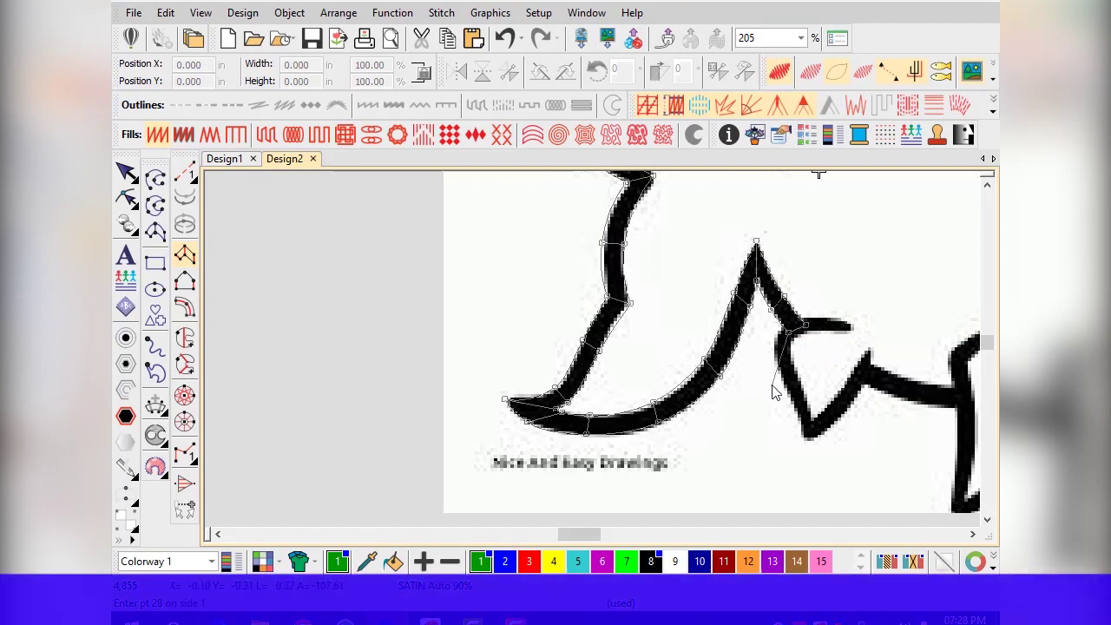
key("Return")
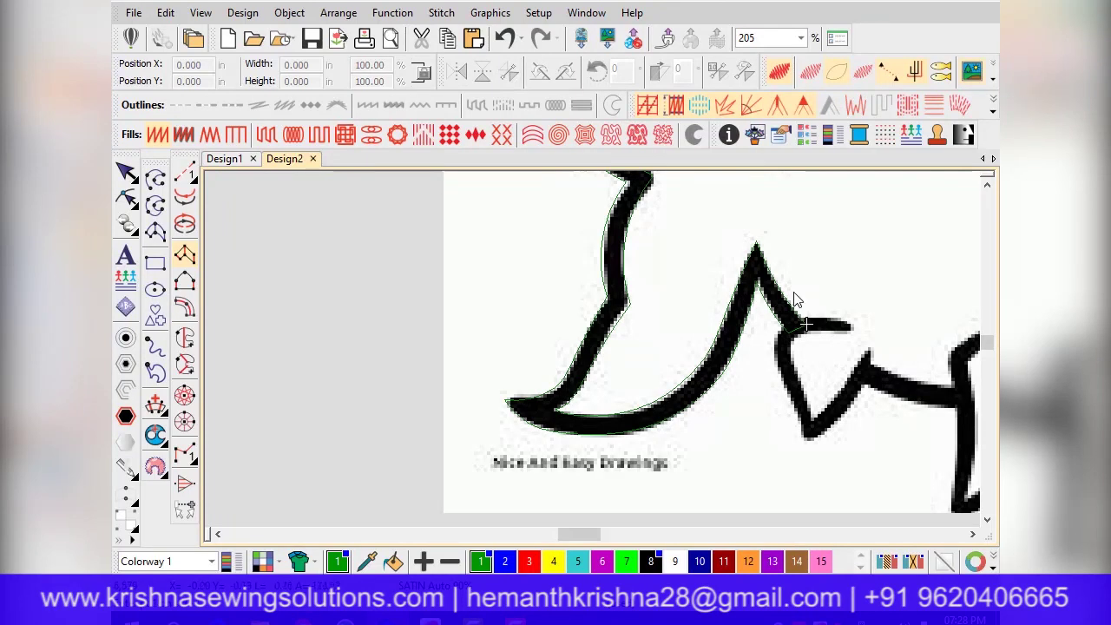
- Reshape the tail column by moving the lower-side control point between the peak and the belly fin onto the outline
scroll(796, 299, "up", 6)
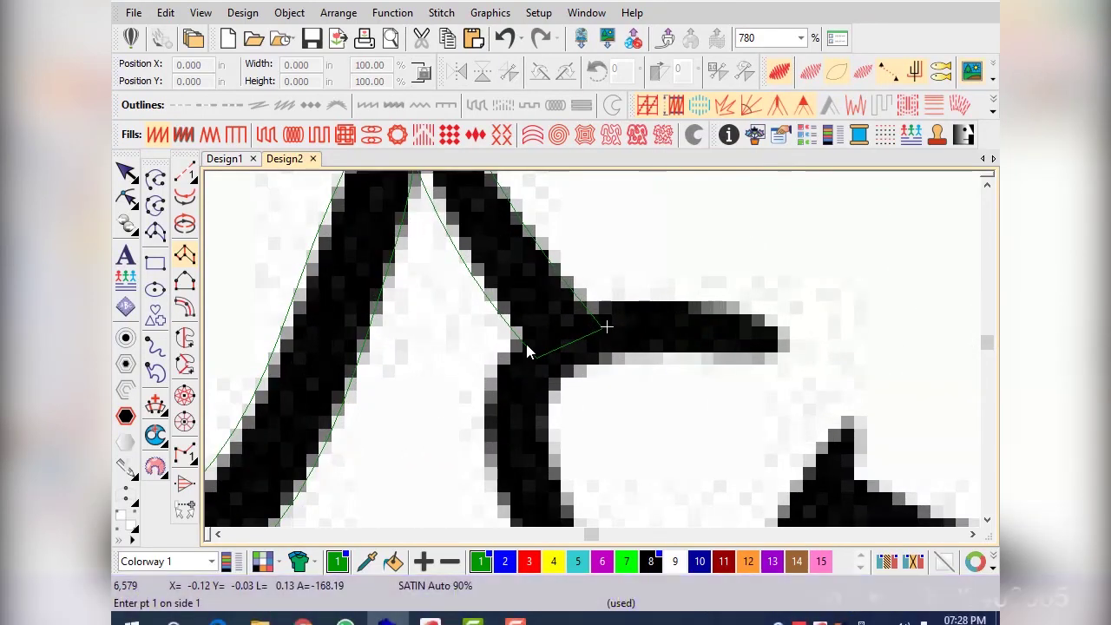
scroll(606, 330, "down", 6)
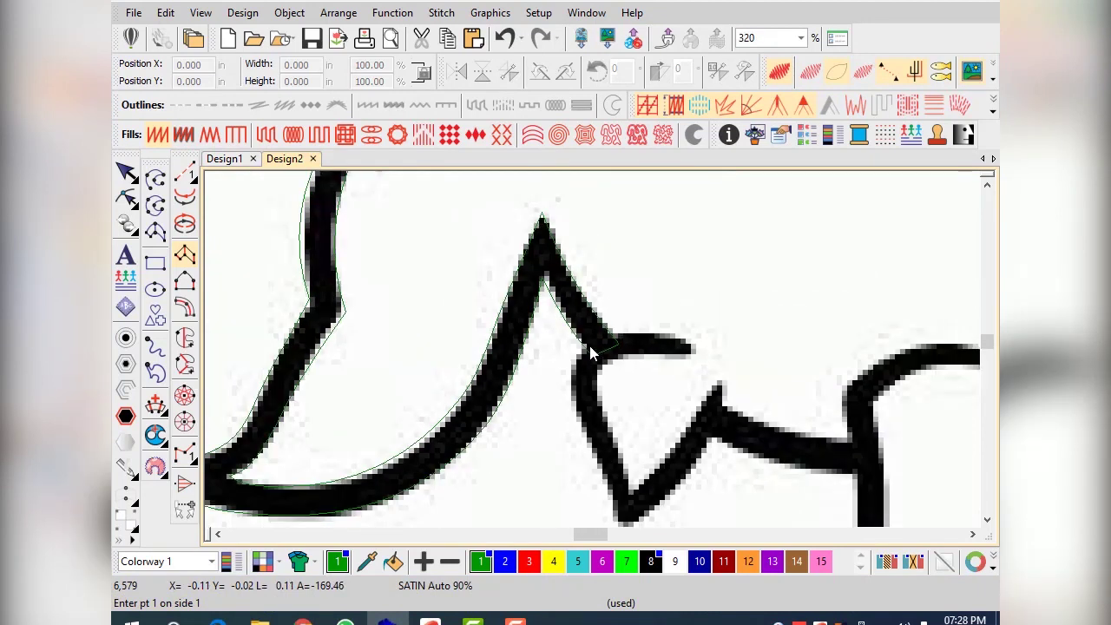
key("Return")
key("h")
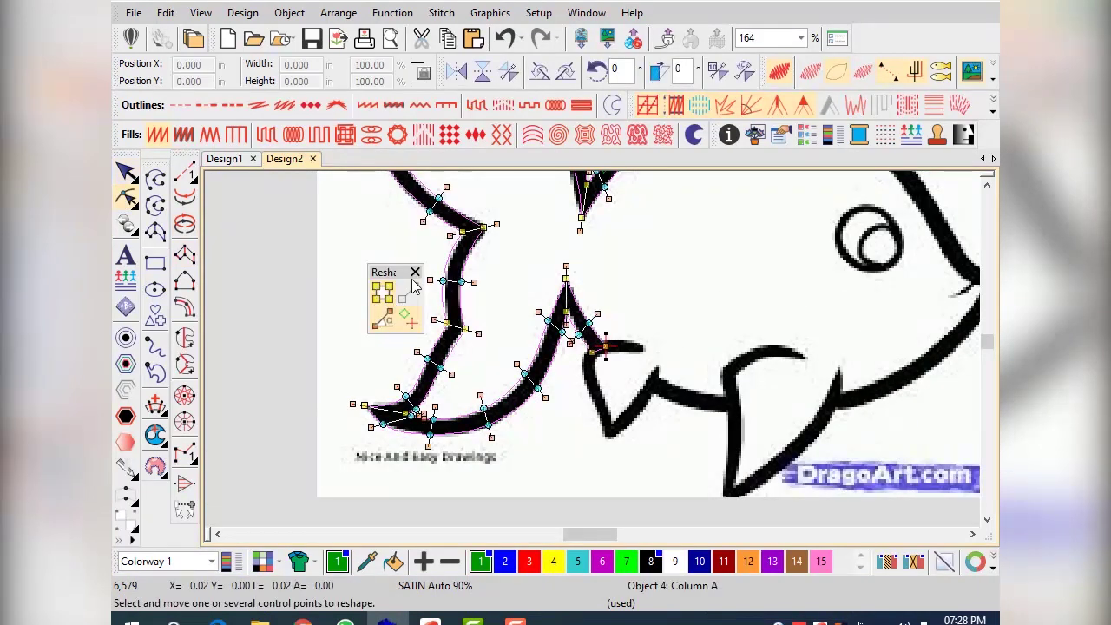
scroll(598, 347, "up", 6)
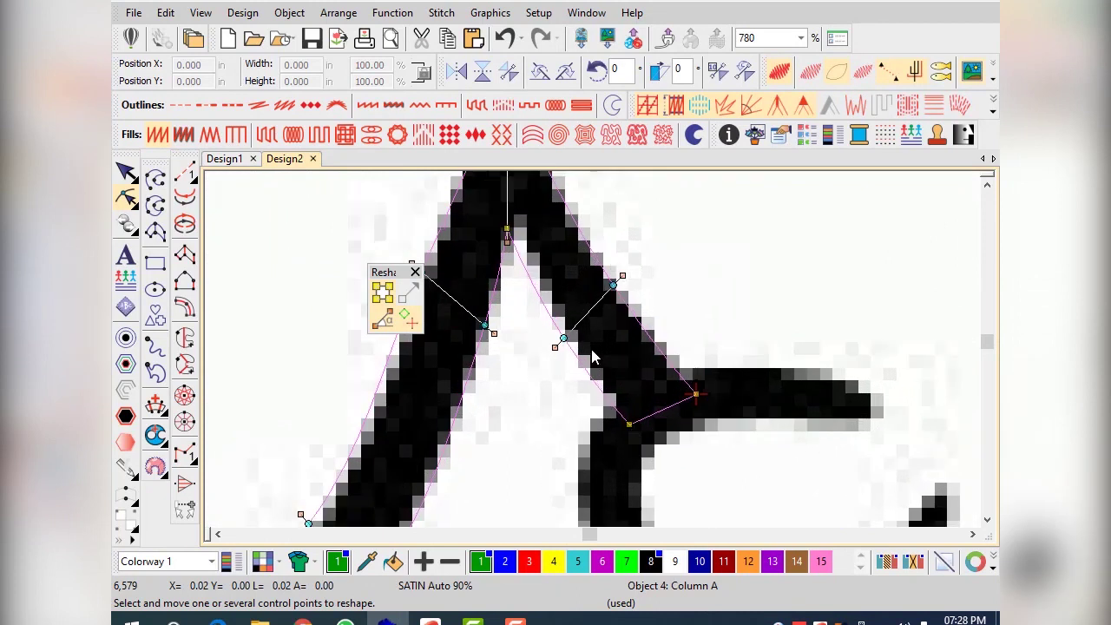
left_click_drag(557, 344, 560, 336)
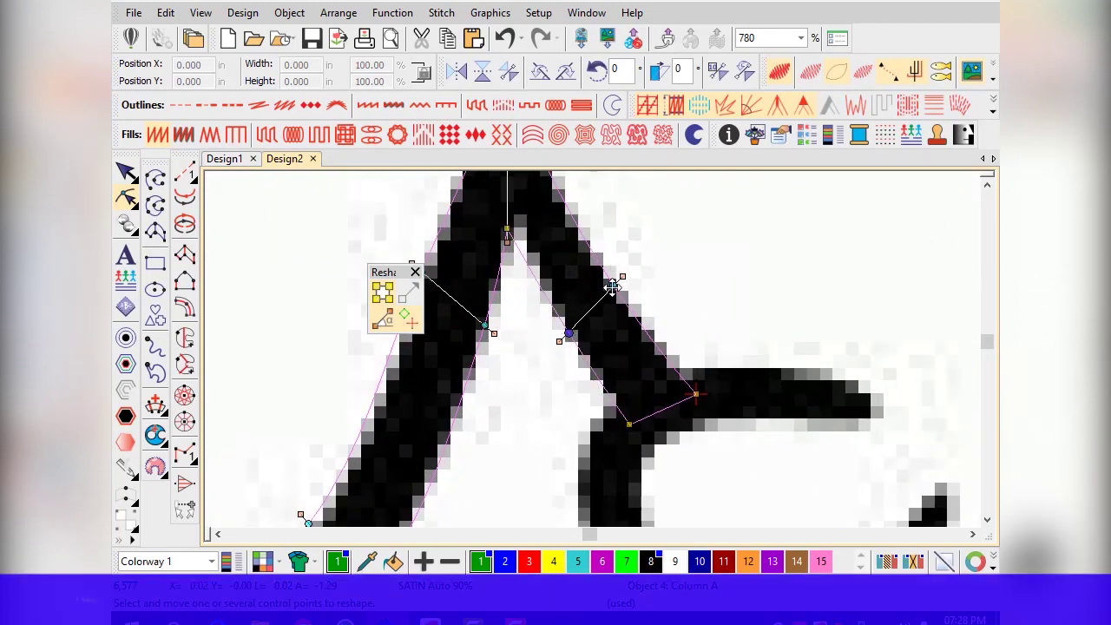
- Move the inner corner point under the peak and the tail-side control points below it onto the black outline
scroll(595, 348, "down", 2)
left_click_drag(601, 314, 609, 314)
left_click_drag(546, 338, 551, 341)
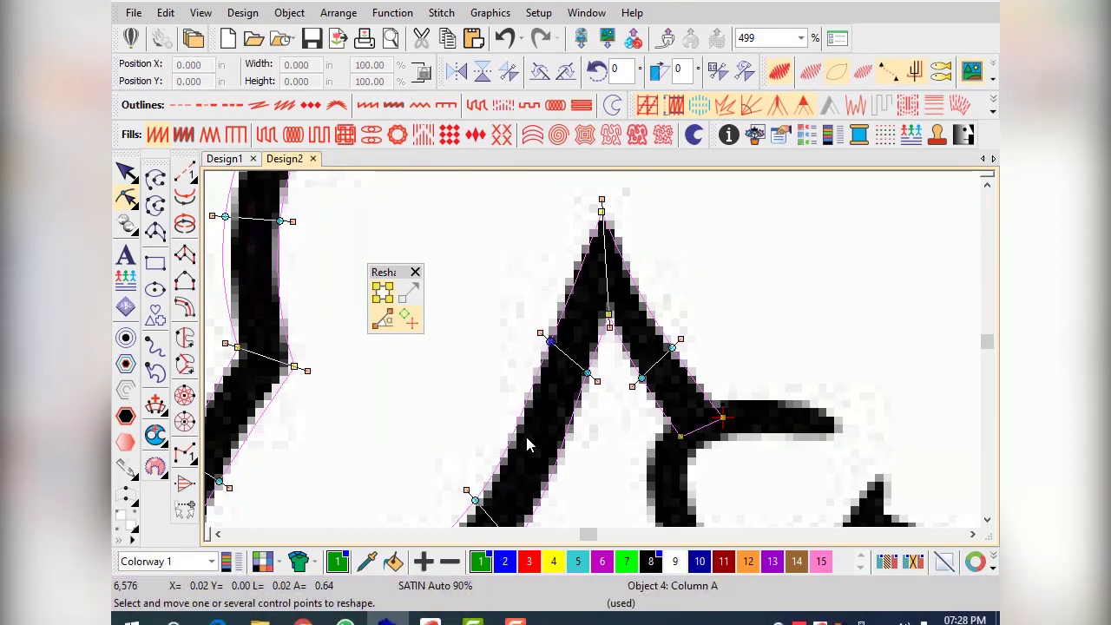
scroll(527, 445, "down", 3)
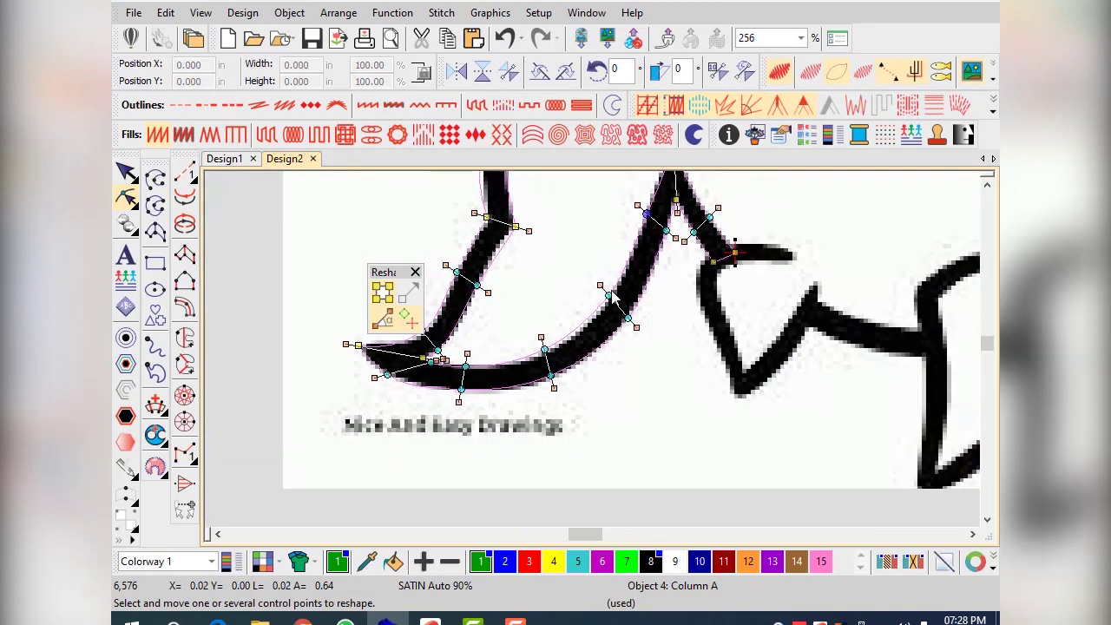
left_click(608, 296)
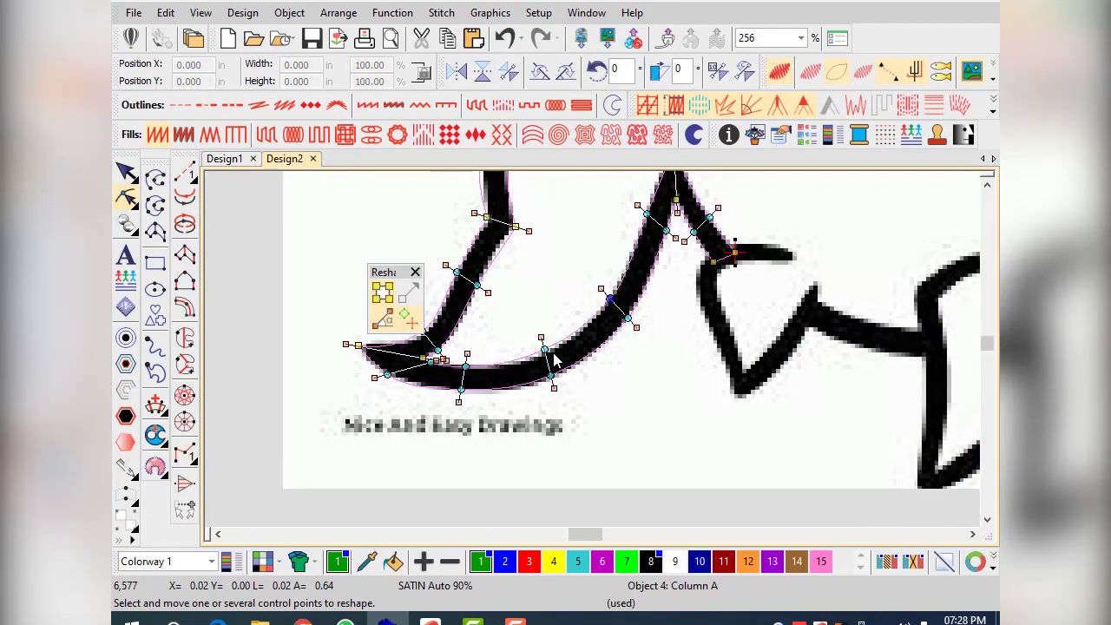
- Adjust the control points on both sides of the lower lobe's bottom curve to fit the outline
scroll(555, 360, "up", 4)
left_click_drag(573, 340, 574, 347)
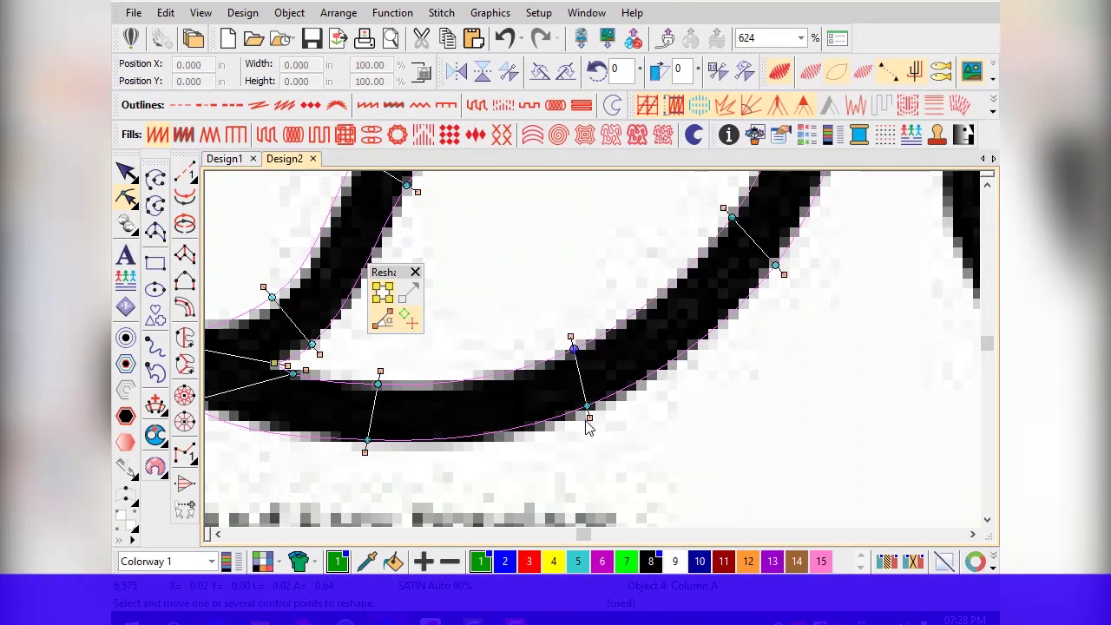
left_click_drag(590, 407, 593, 412)
left_click_drag(379, 385, 372, 384)
scroll(335, 354, "down", 3)
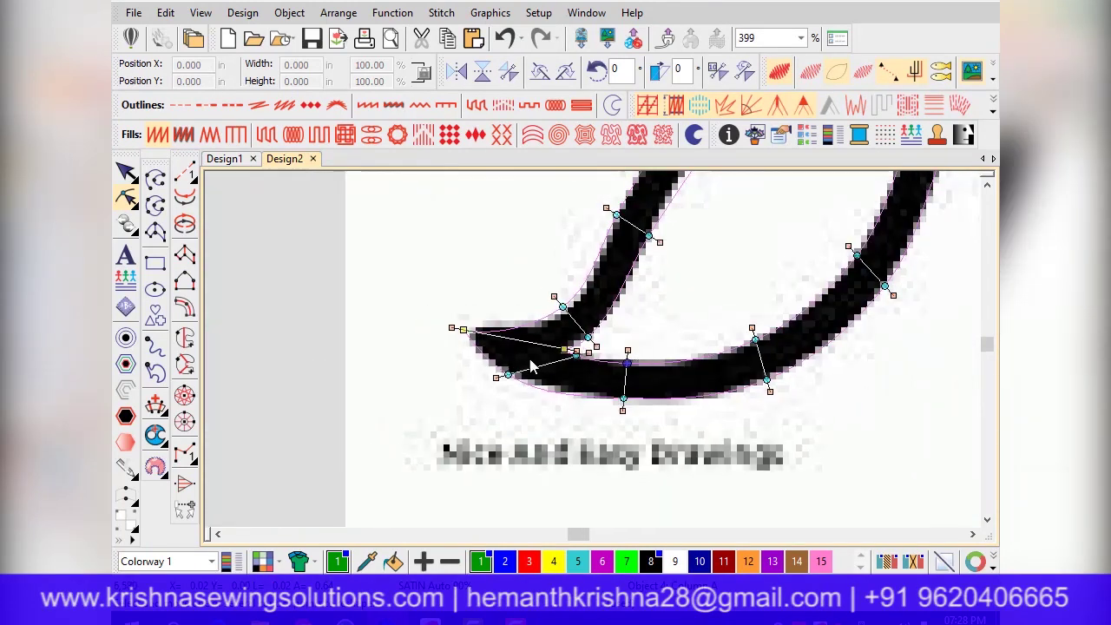
- Fit the column to the tail's lower tip by moving its tip point and the neighbouring outer-edge control points
scroll(587, 354, "up", 3)
left_click_drag(593, 369, 605, 369)
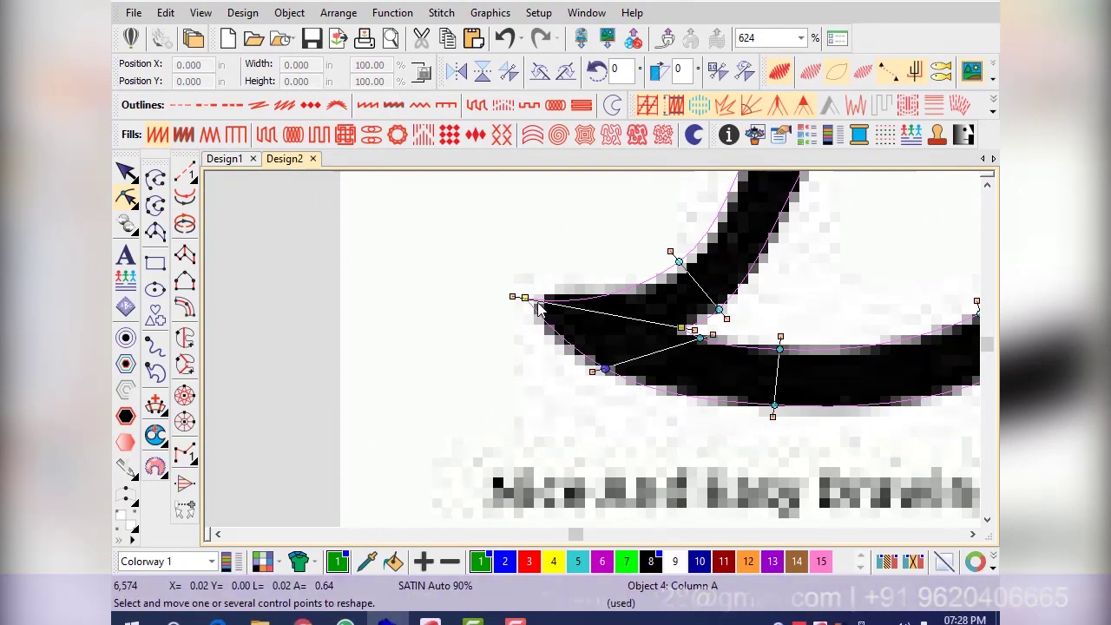
left_click(531, 295)
left_click_drag(531, 295, 531, 289)
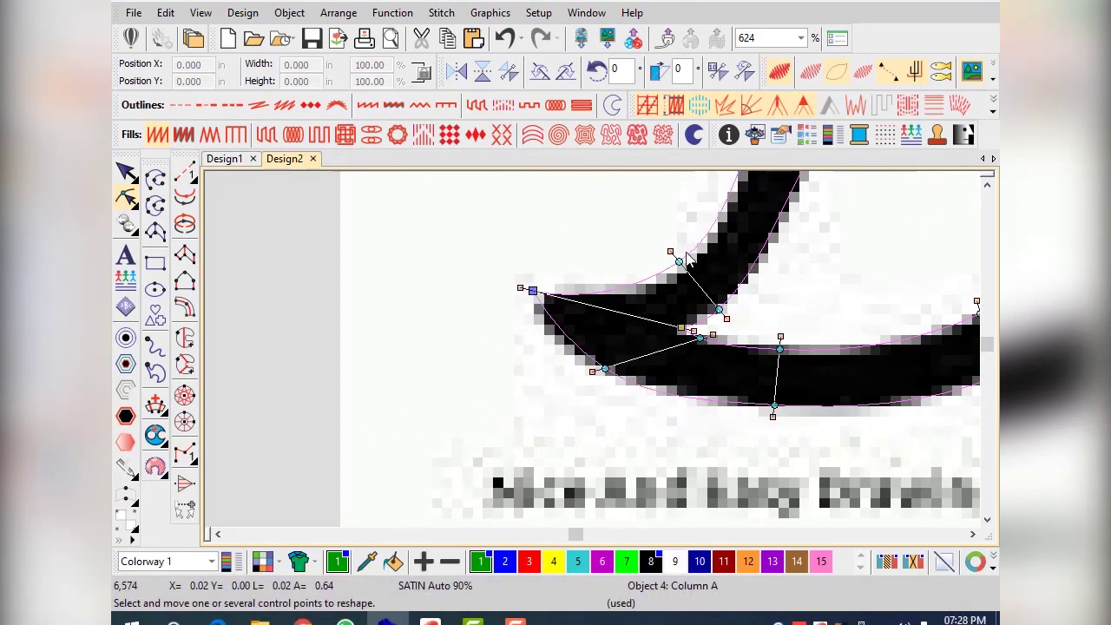
left_click_drag(678, 262, 688, 267)
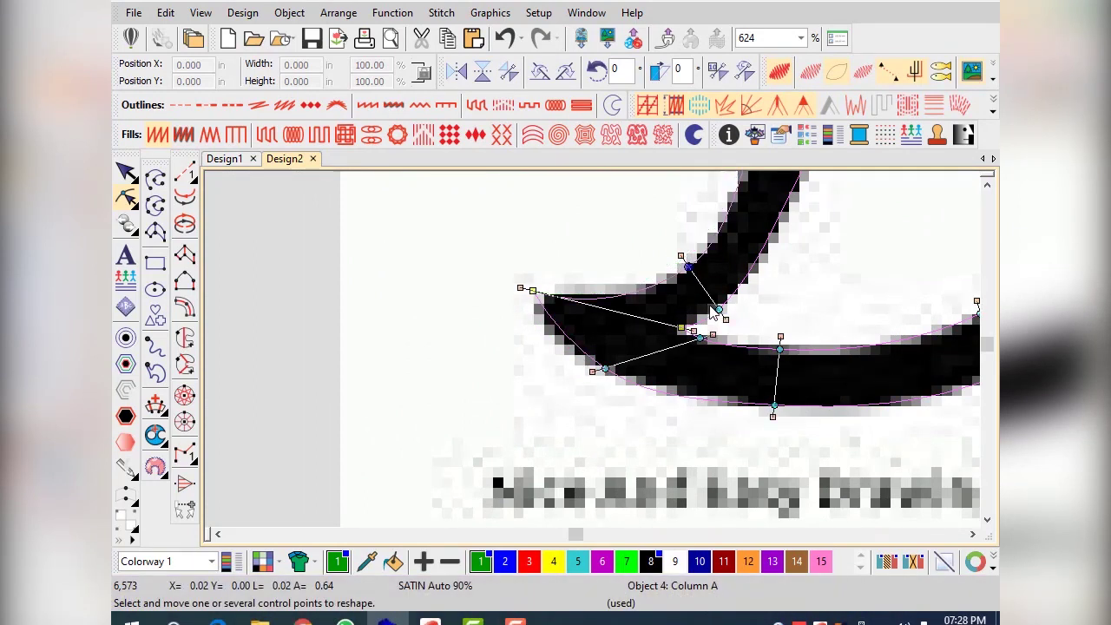
- Move the control points on both sides of the lower lobe's rear corner onto the outline
scroll(722, 313, "down", 3)
scroll(636, 269, "up", 2)
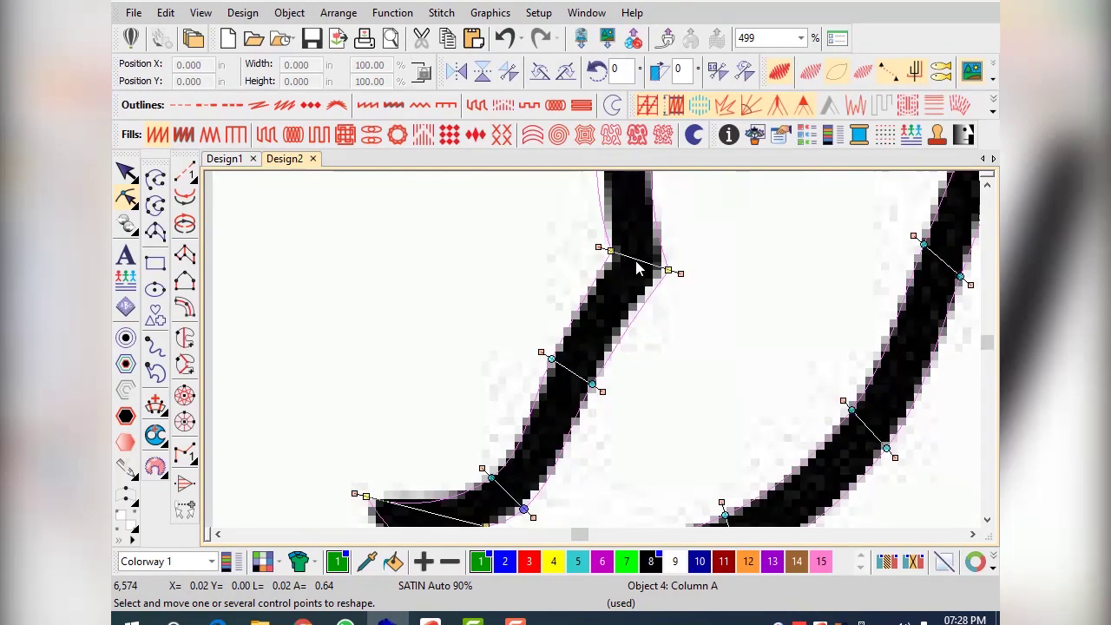
left_click_drag(668, 271, 662, 274)
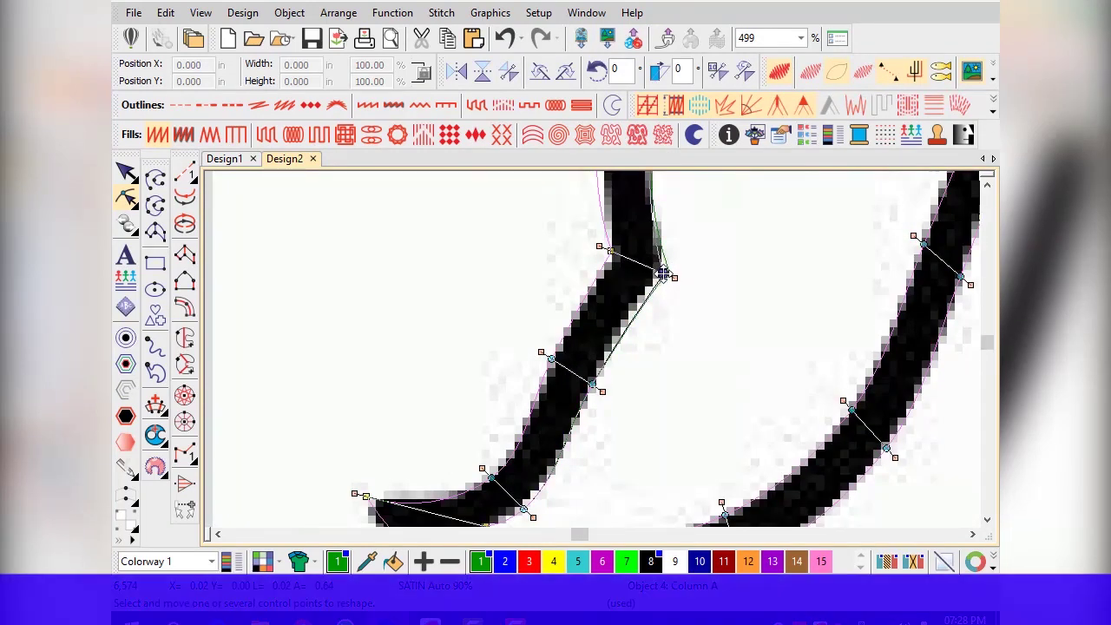
scroll(651, 276, "down", 1)
left_click_drag(562, 331, 565, 338)
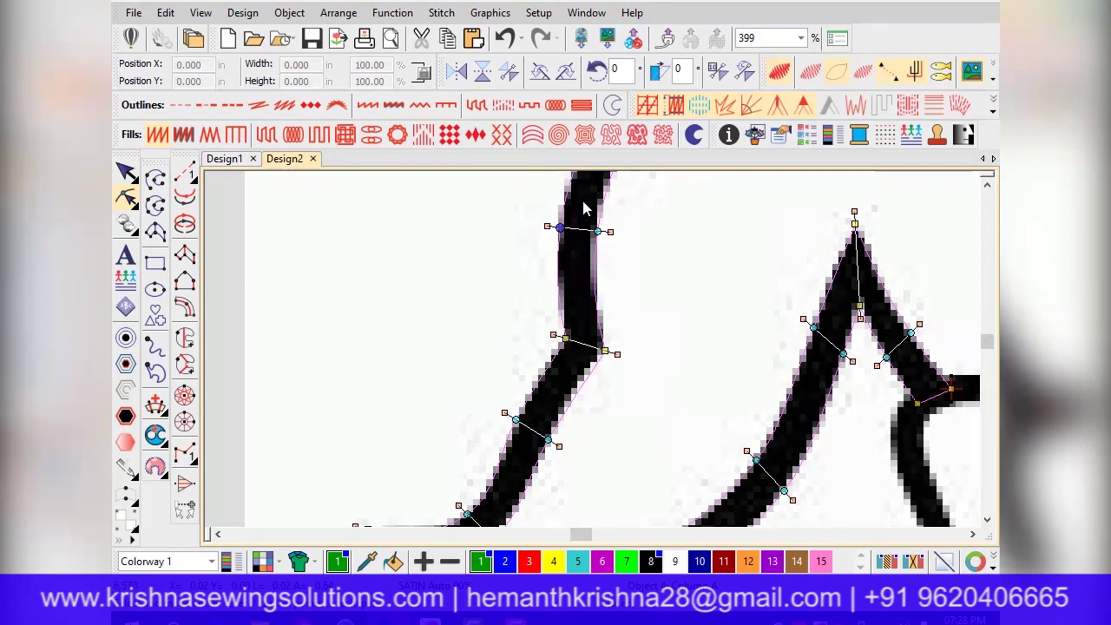
- Move the control points at the tail's central notch and along the curve above it onto the black outline
scroll(501, 339, "down", 2)
scroll(501, 339, "up", 1)
scroll(501, 338, "down", 1)
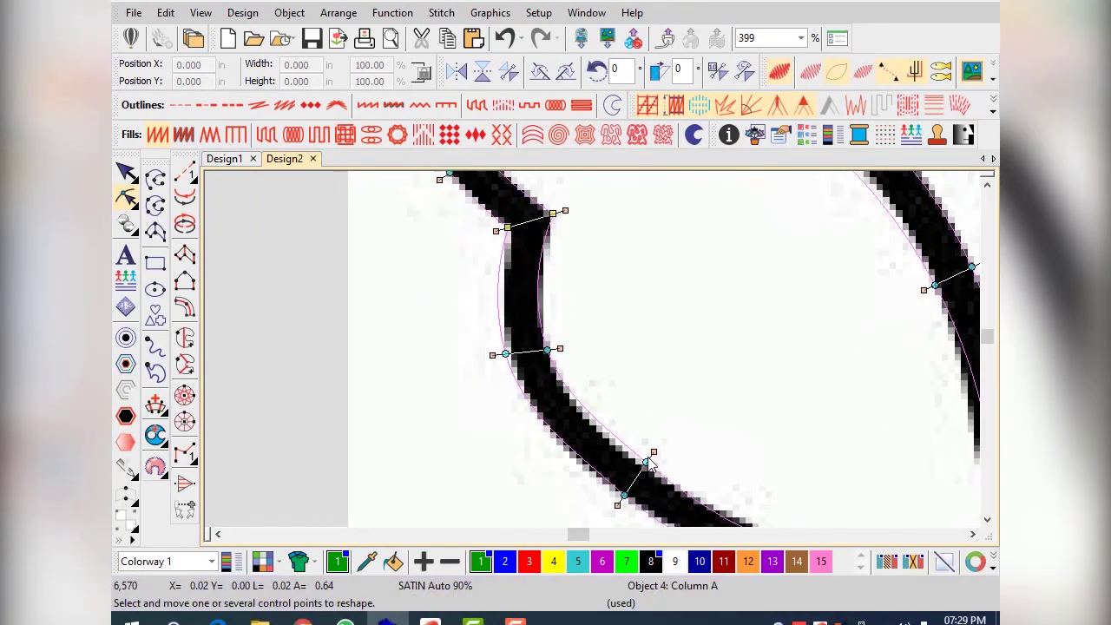
scroll(599, 360, "up", 1)
left_click_drag(669, 401, 678, 402)
left_click_drag(584, 344, 580, 383)
left_click(517, 336)
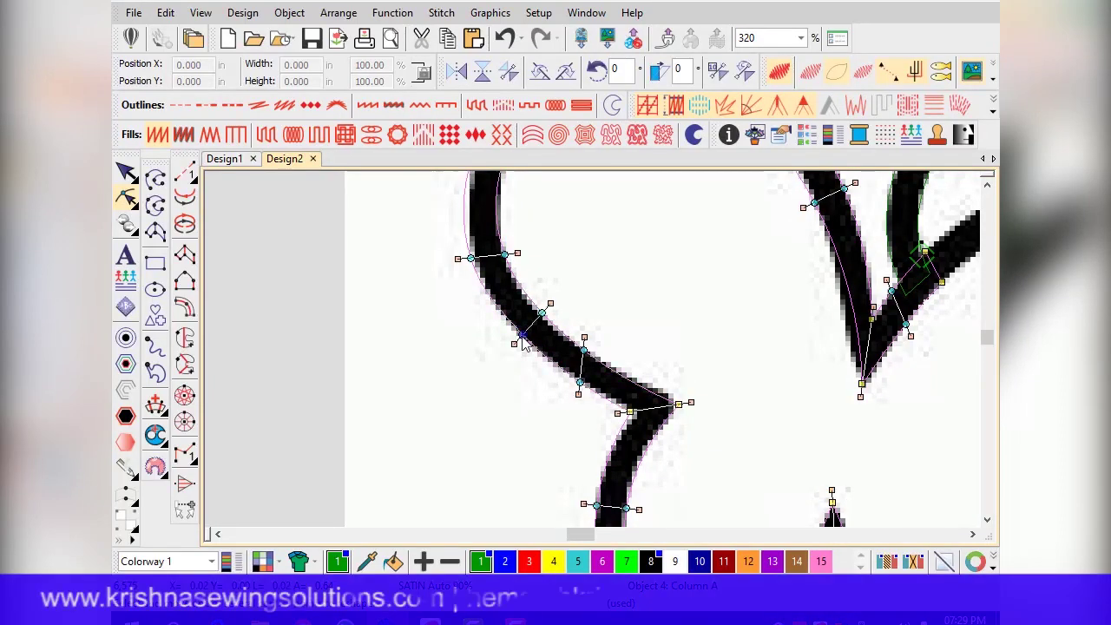
left_click_drag(523, 336, 525, 337)
scroll(473, 267, "down", 1)
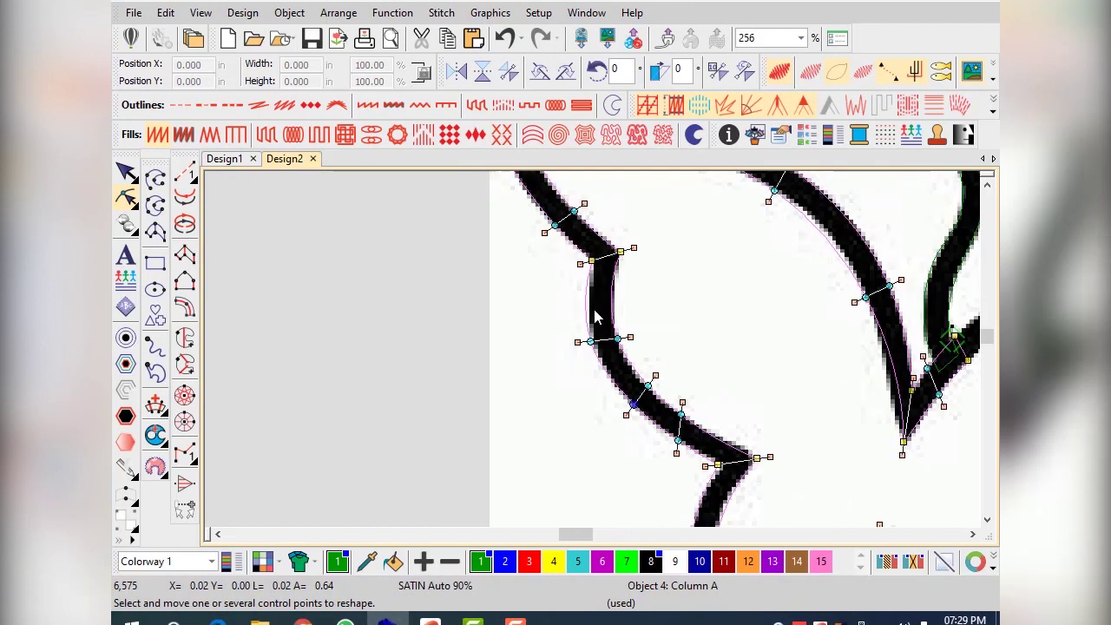
- Adjust the outer control point below the upper lobe's rear corner to follow the black outline
scroll(595, 317, "up", 2)
scroll(586, 274, "down", 1)
scroll(593, 403, "up", 1)
scroll(590, 400, "down", 1)
left_click_drag(590, 401, 593, 405)
scroll(623, 268, "up", 1)
scroll(564, 303, "down", 1)
scroll(501, 264, "up", 1)
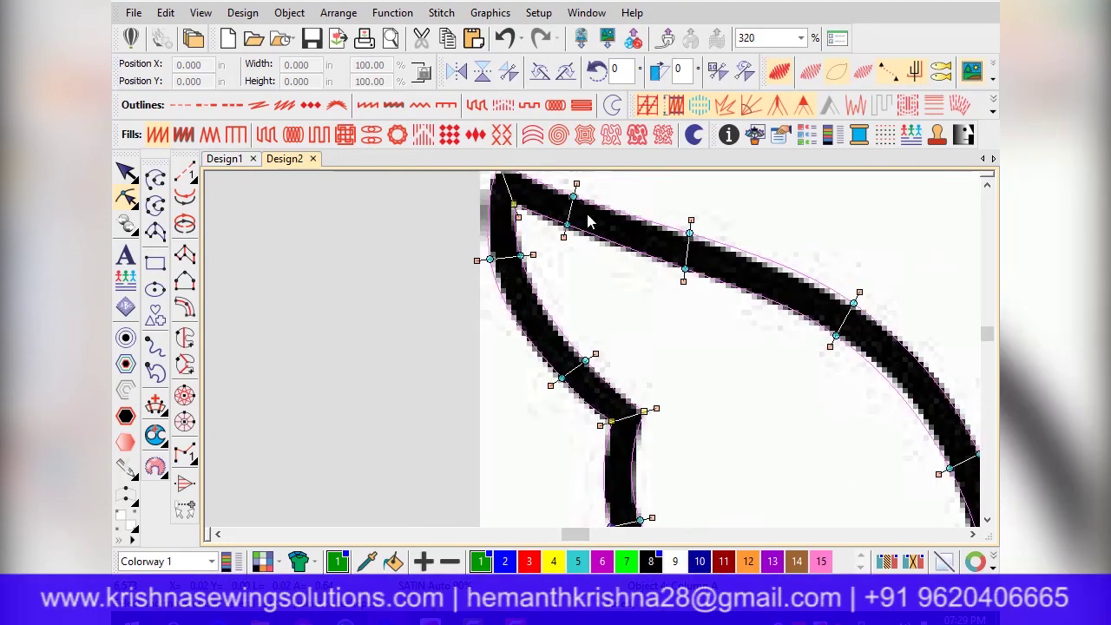
- Move the control points on both sides of the upper lobe's long top edge onto the outline, starting near its tip
scroll(595, 355, "up", 2)
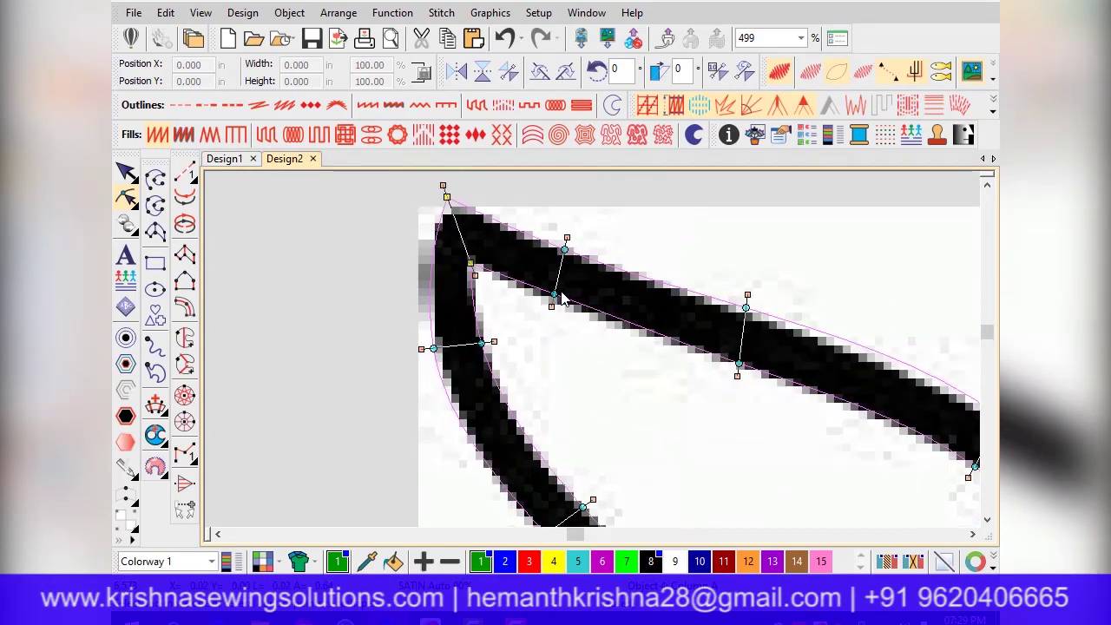
left_click_drag(555, 296, 555, 302)
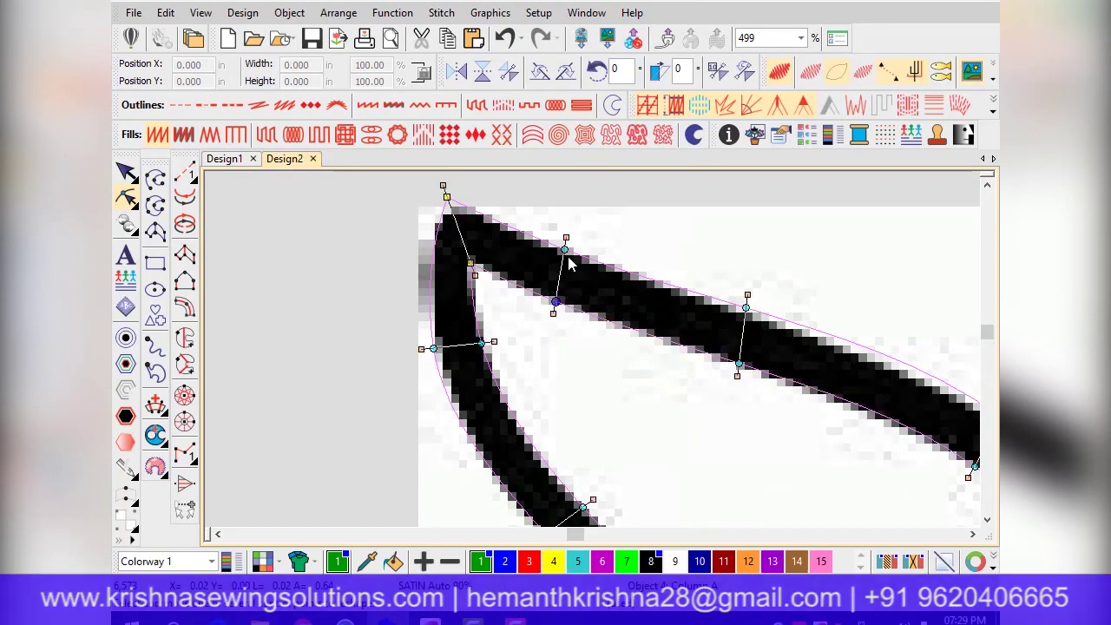
left_click_drag(563, 247, 563, 249)
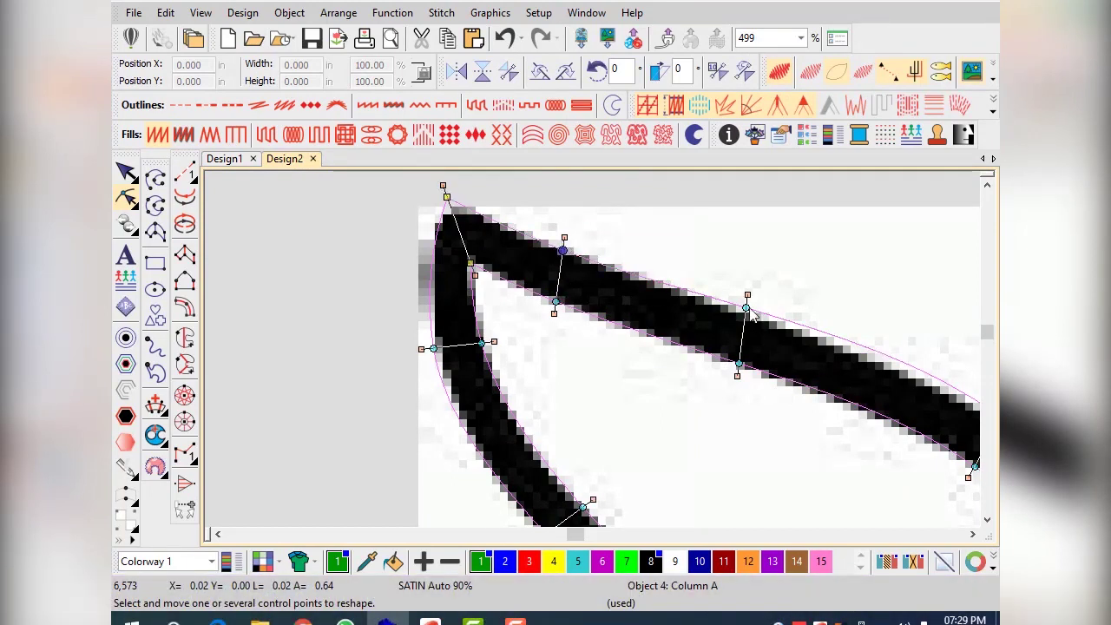
scroll(753, 320, "down", 1)
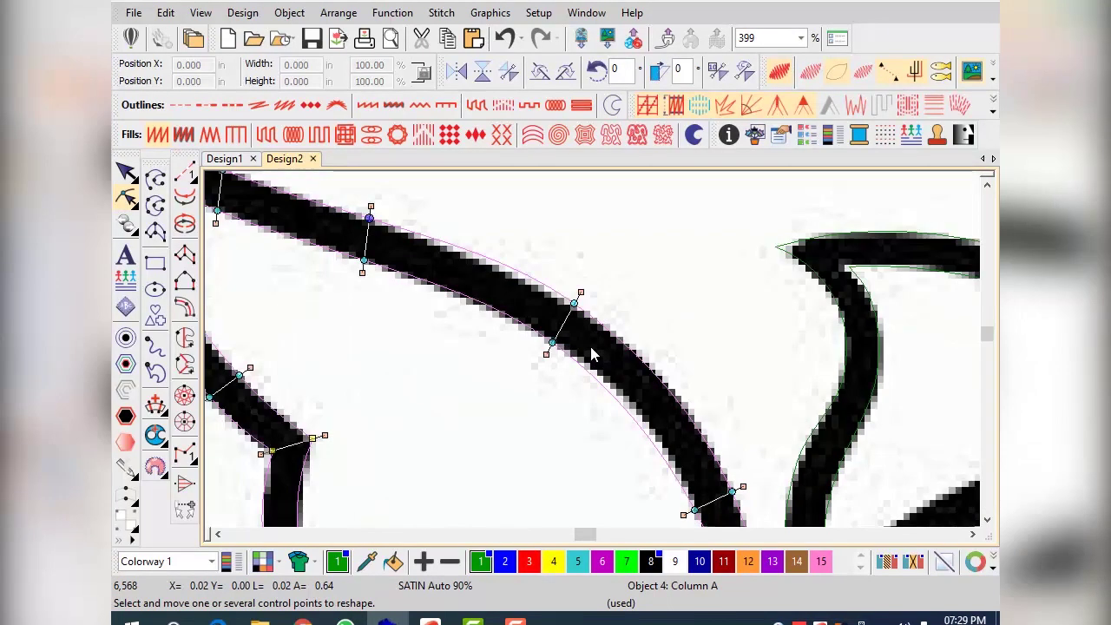
scroll(593, 354, "up", 1)
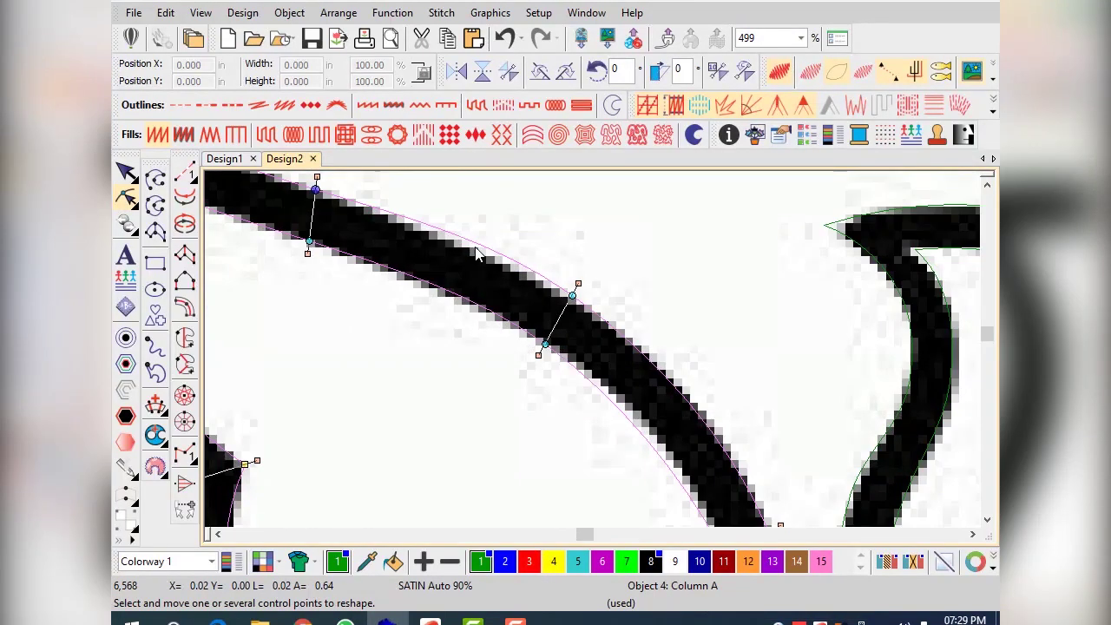
scroll(547, 349, "down", 1)
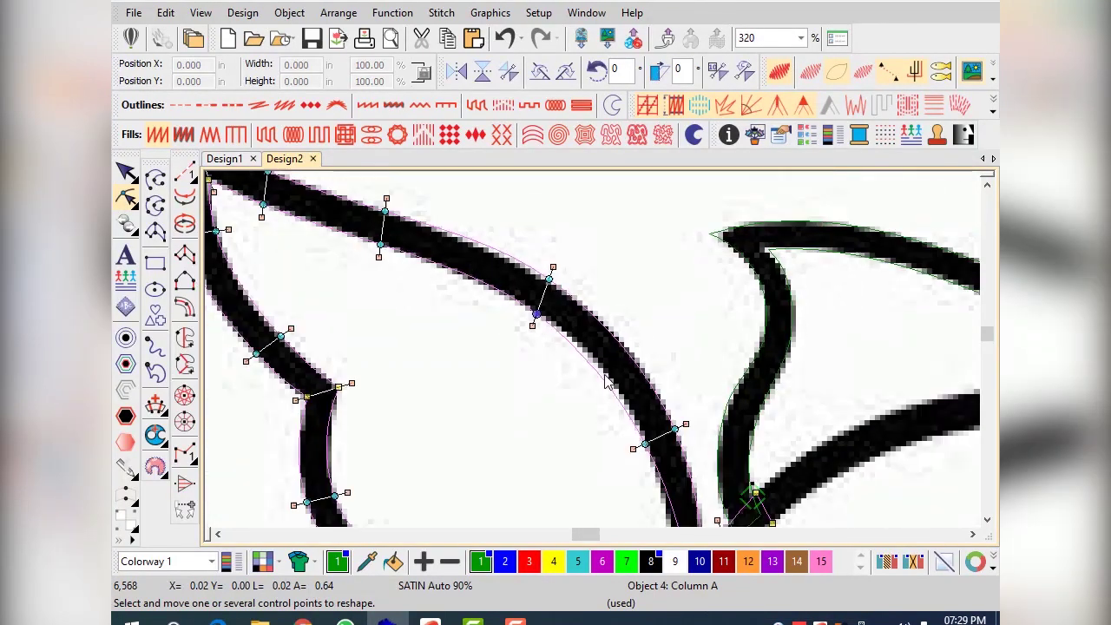
scroll(599, 389, "up", 1)
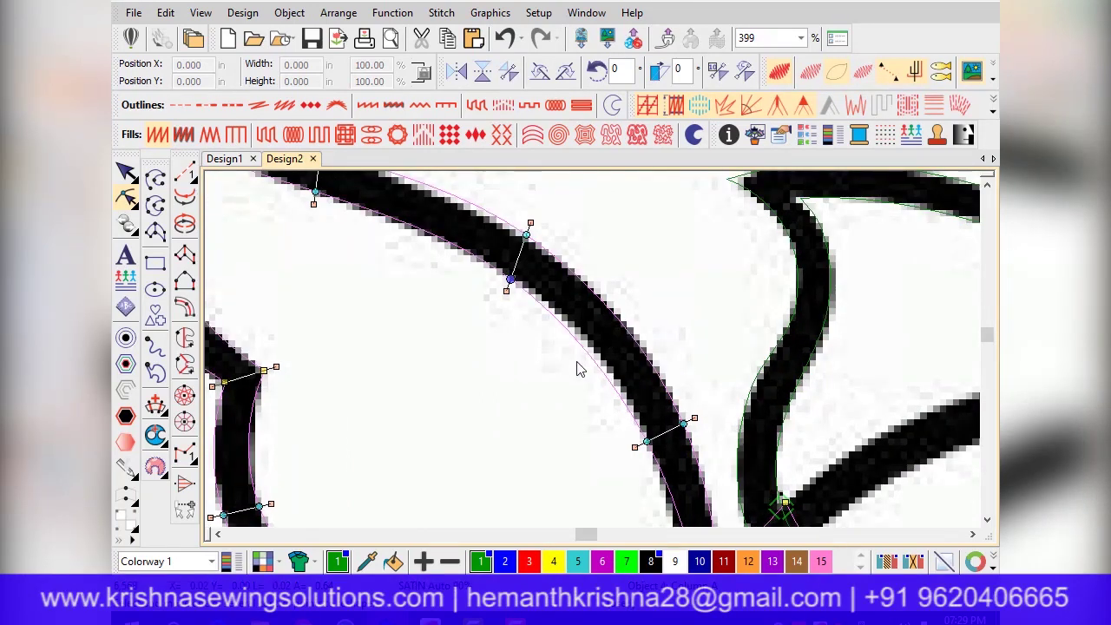
- Add a pair of control points on the upper lobe's front curve and fit both points to the outline
left_click(585, 352)
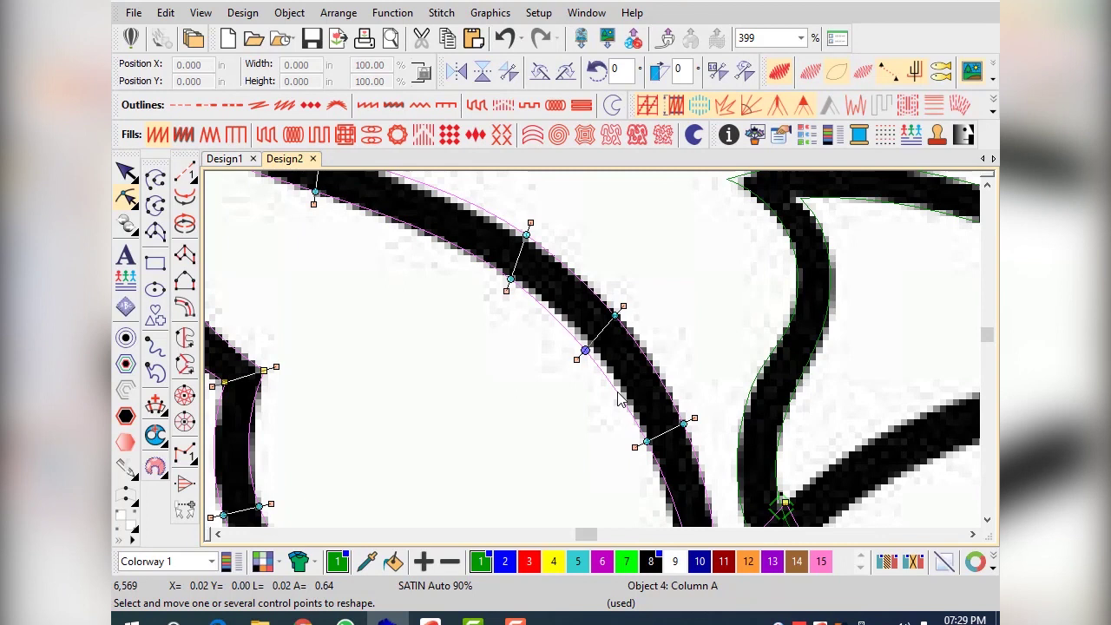
left_click(505, 38)
left_click_drag(580, 349, 590, 348)
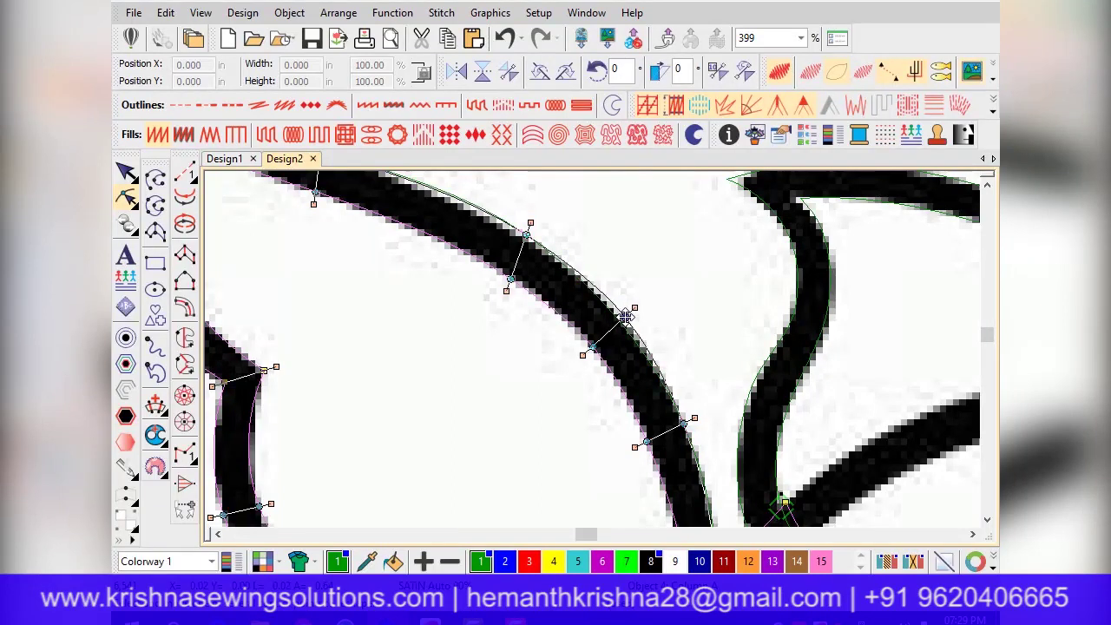
- Fit the column to the V-shaped corner below the dorsal fin by moving its corner points and adding a control-point pair above them
scroll(605, 379, "down", 2)
scroll(605, 380, "up", 2)
left_click_drag(618, 483, 616, 491)
left_click_drag(633, 407, 631, 414)
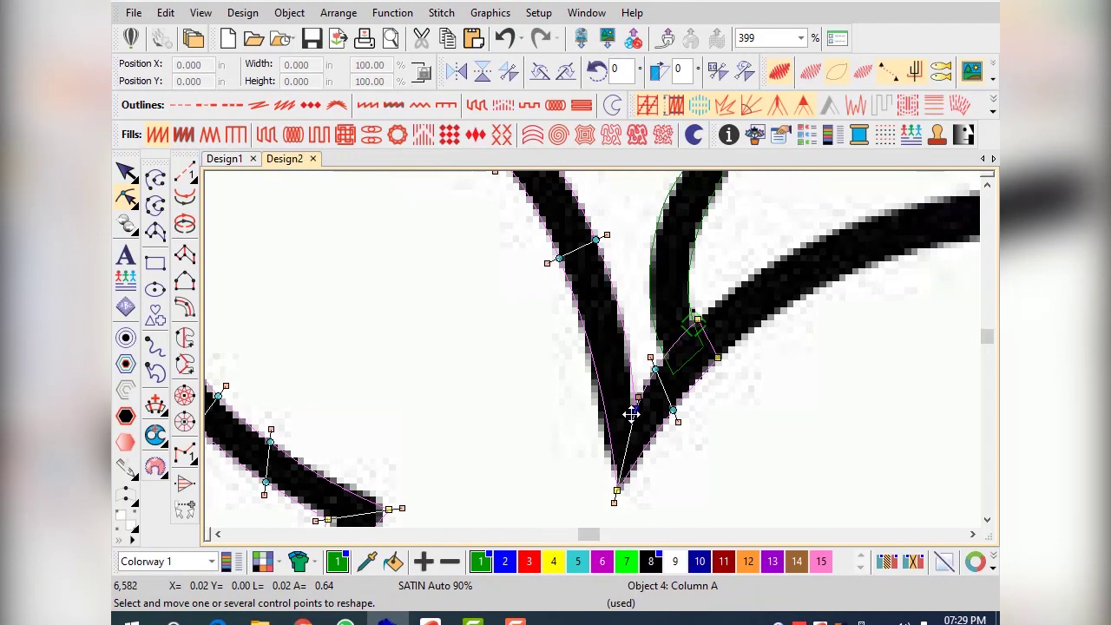
left_click(590, 365)
left_click_drag(623, 331, 658, 354)
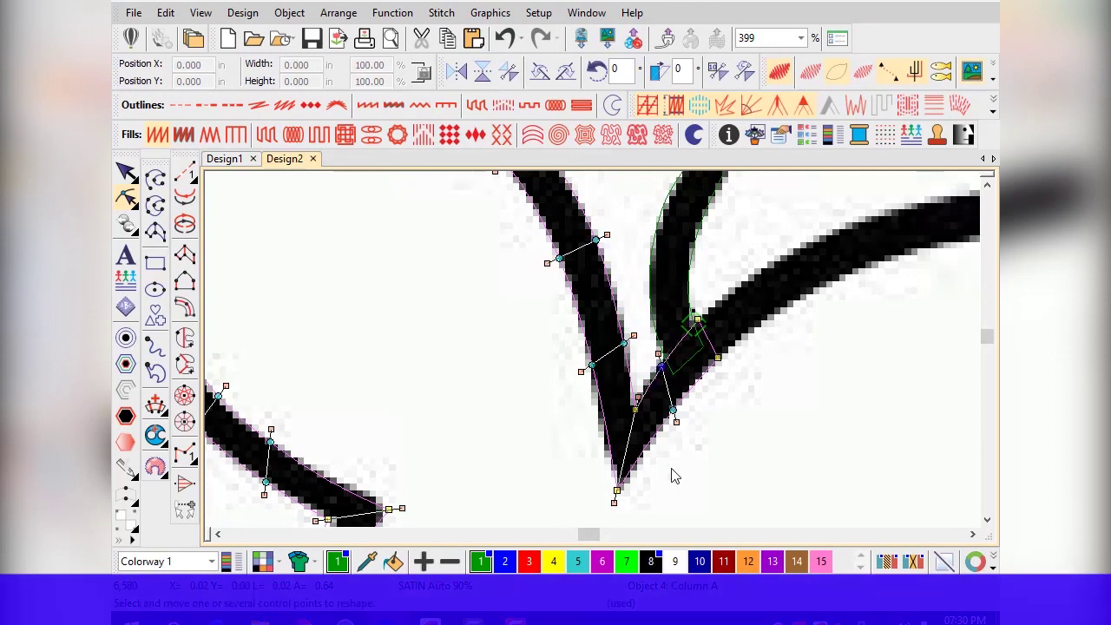
- Finish reshaping the tail column and deselect it
scroll(674, 466, "down", 3)
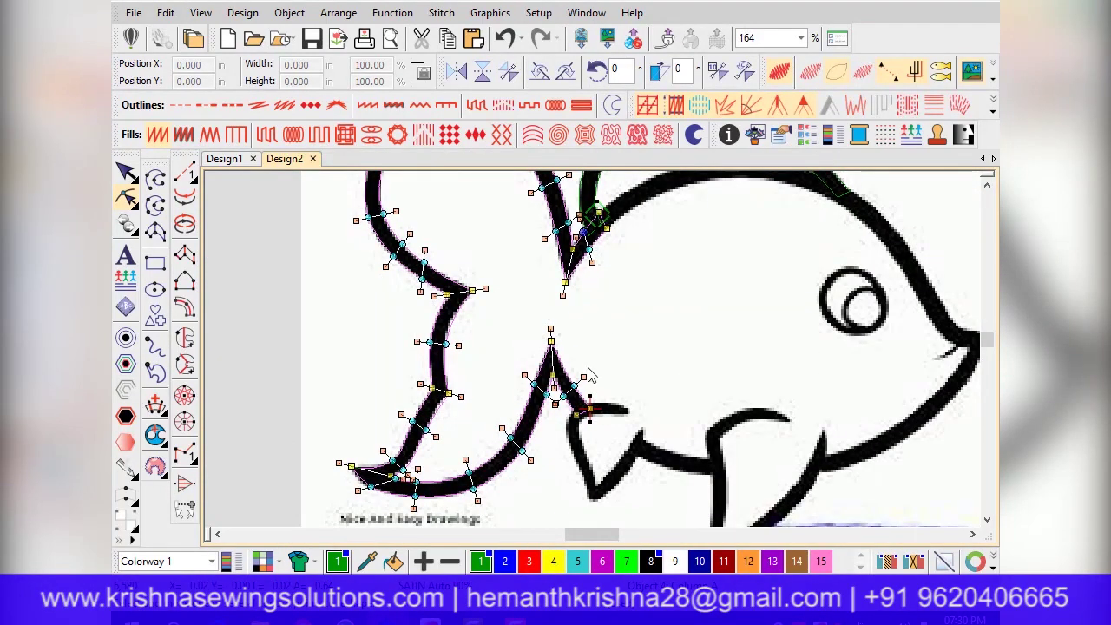
scroll(643, 447, "up", 2)
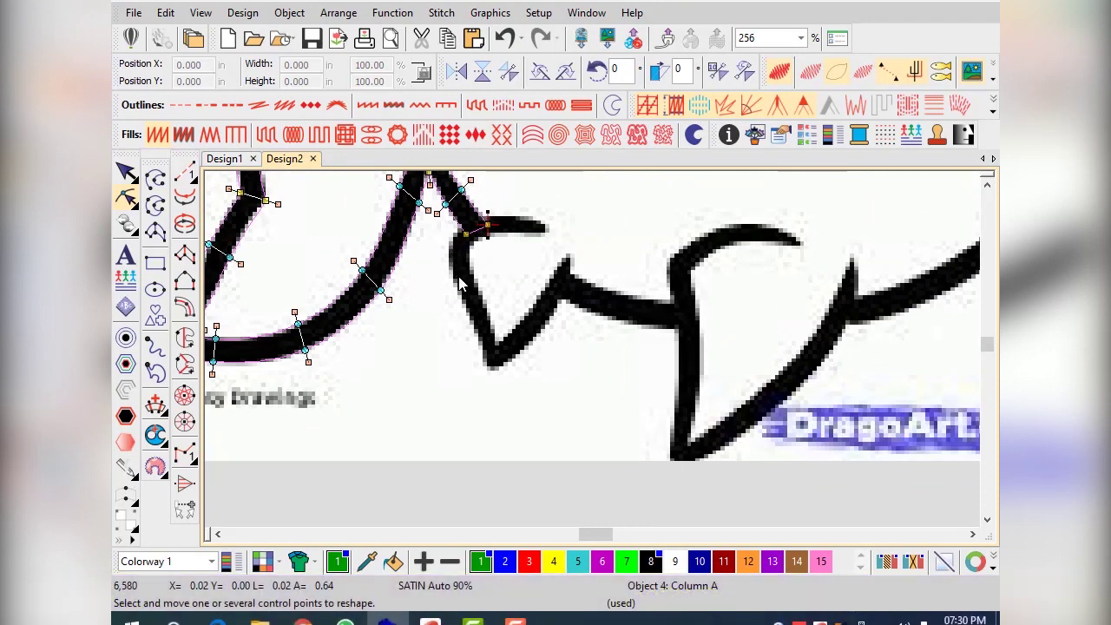
key("Escape")
scroll(598, 425, "down", 1)
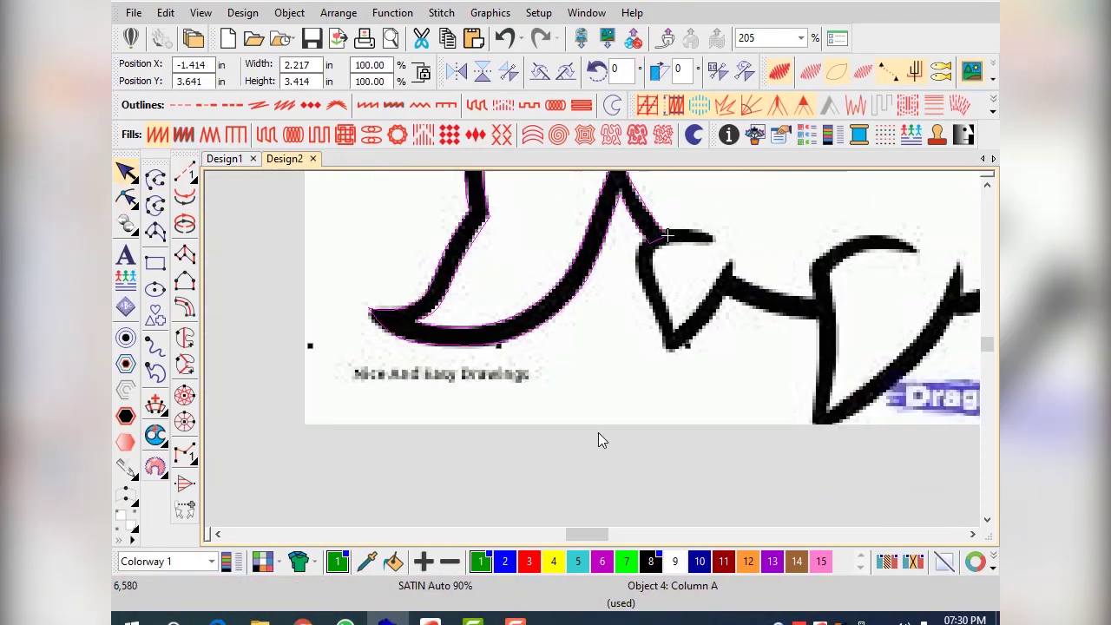
key("Escape")
scroll(676, 357, "down", 1)
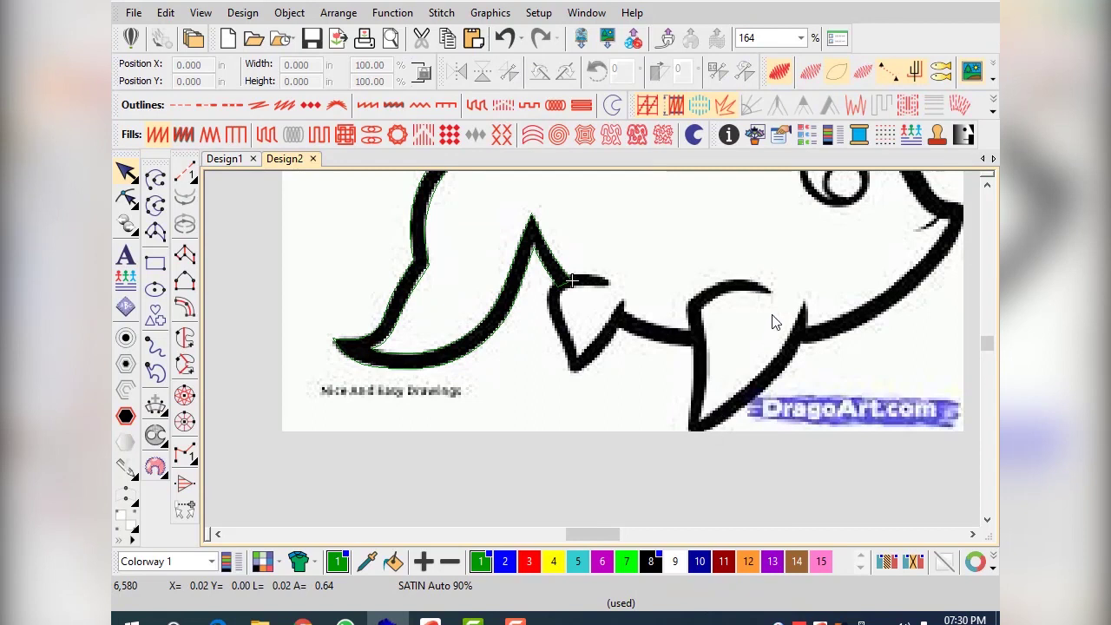
- Examine the lower fins, belly and remaining undigitized outlines of the fish picture
scroll(701, 315, "up", 2)
scroll(495, 389, "up", 1)
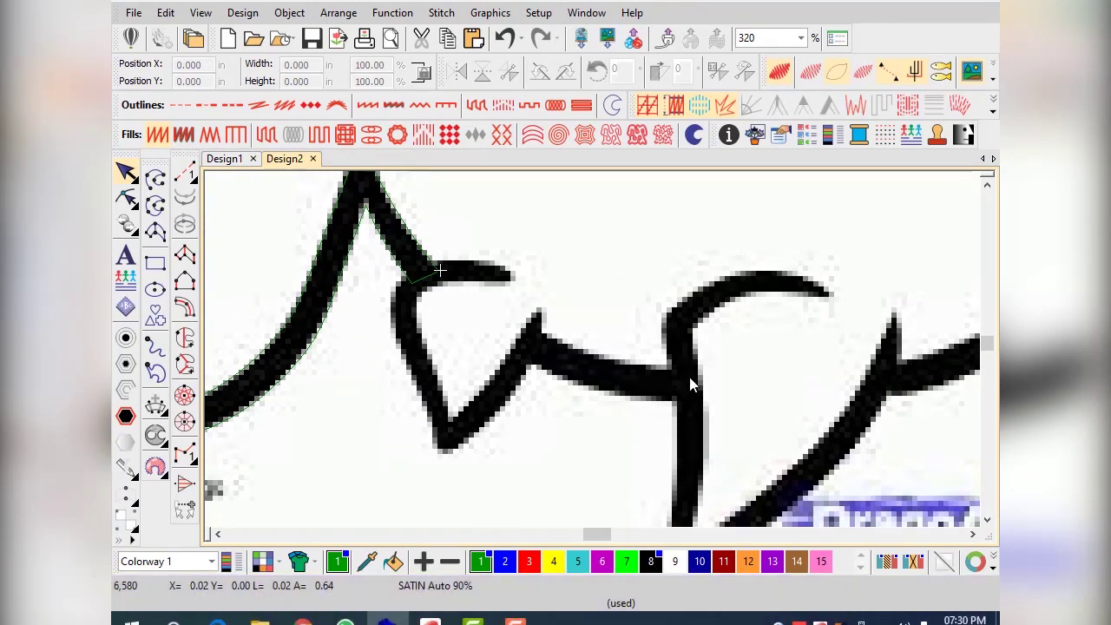
scroll(690, 379, "down", 1)
scroll(844, 339, "down", 1)
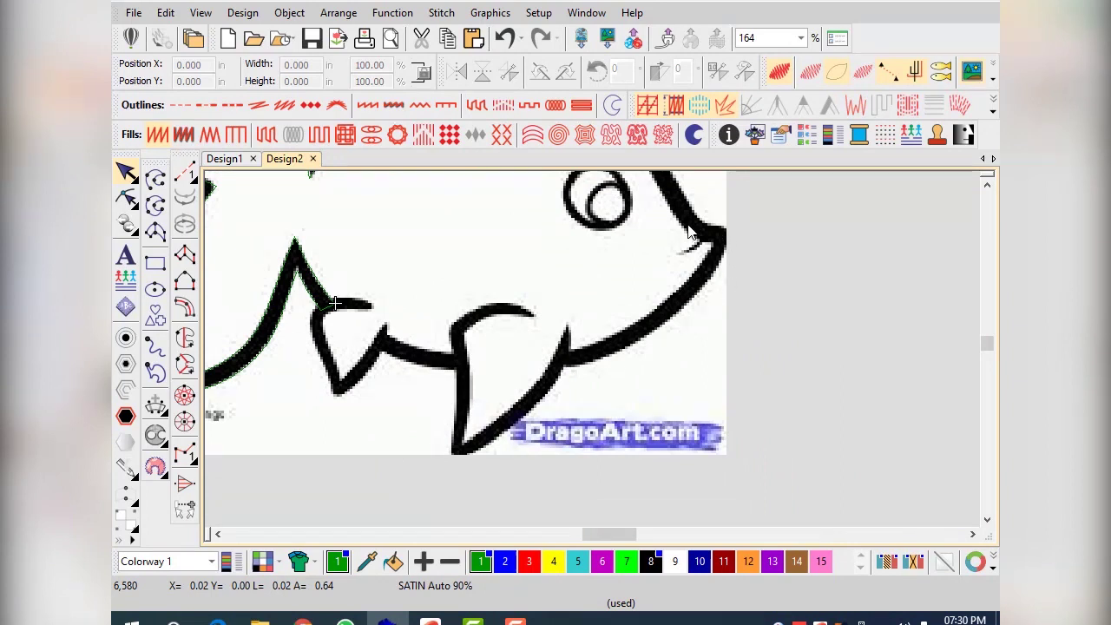
scroll(594, 344, "down", 1)
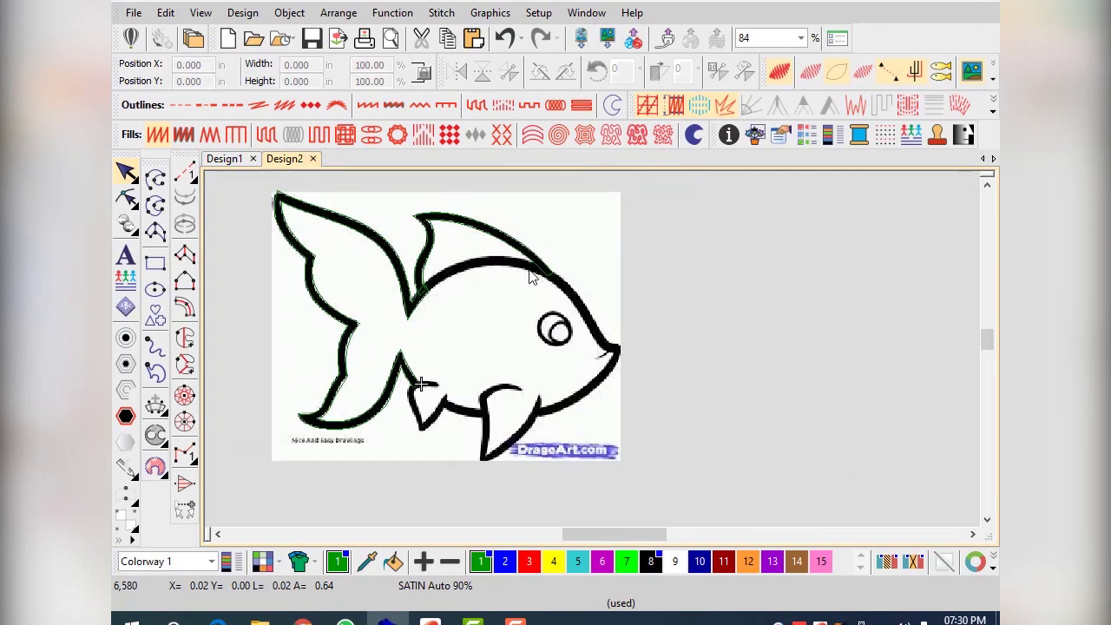
scroll(486, 391, "down", 1)
scroll(573, 356, "up", 4)
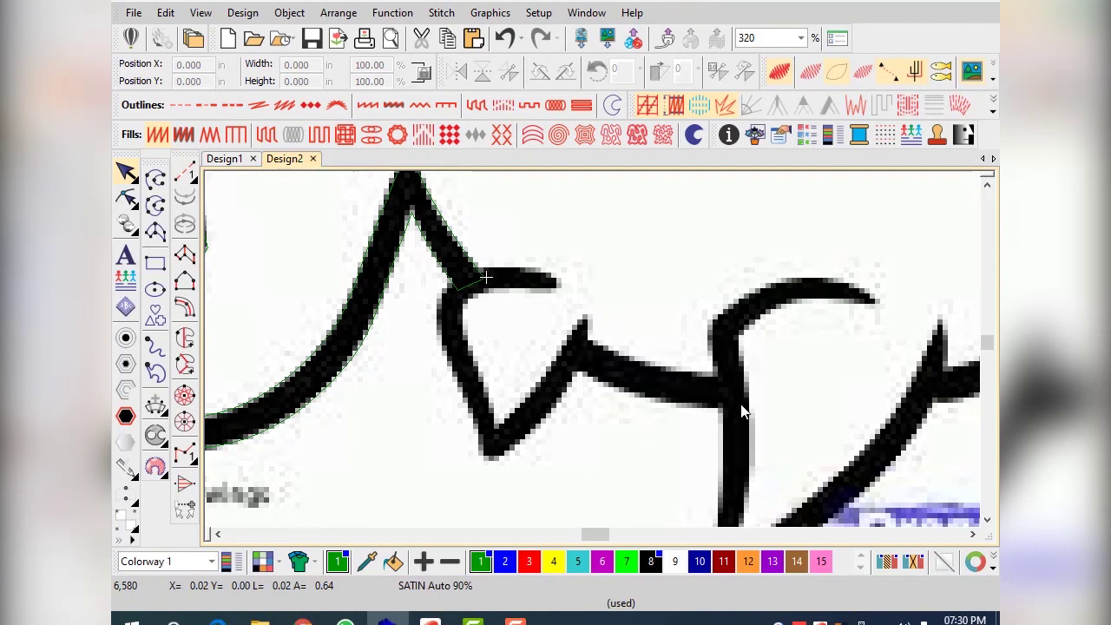
- Digitize a run-stitch line from the tail column's end around the small lower fin to the start of the belly outline
left_click(183, 176)
left_click(484, 280)
left_click(458, 292)
left_click(452, 331)
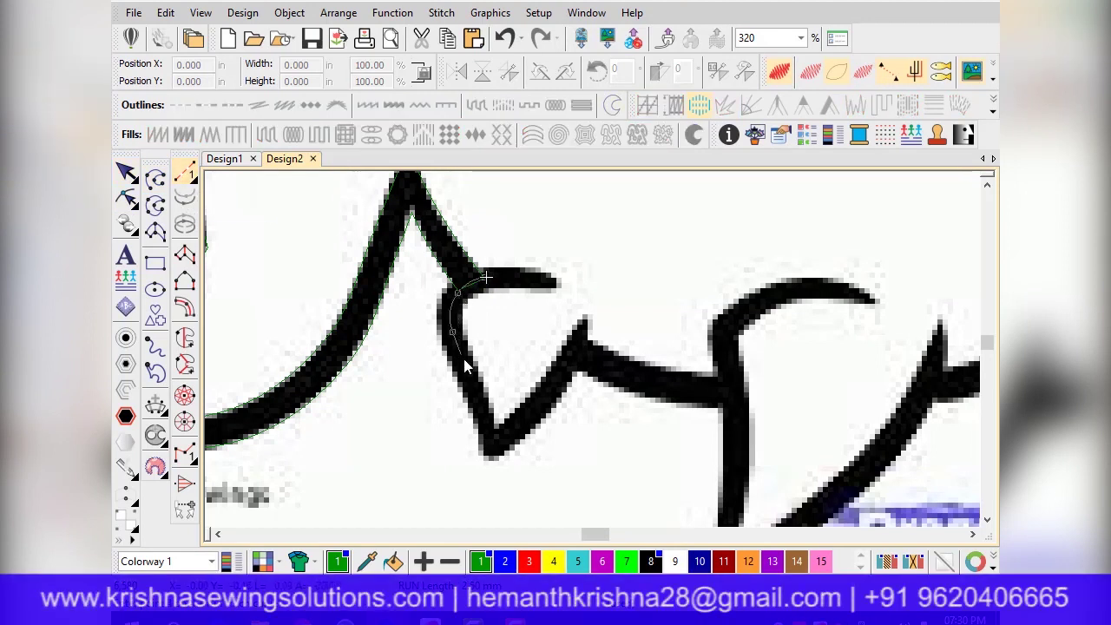
left_click(492, 447)
left_click(578, 355)
key("Return")
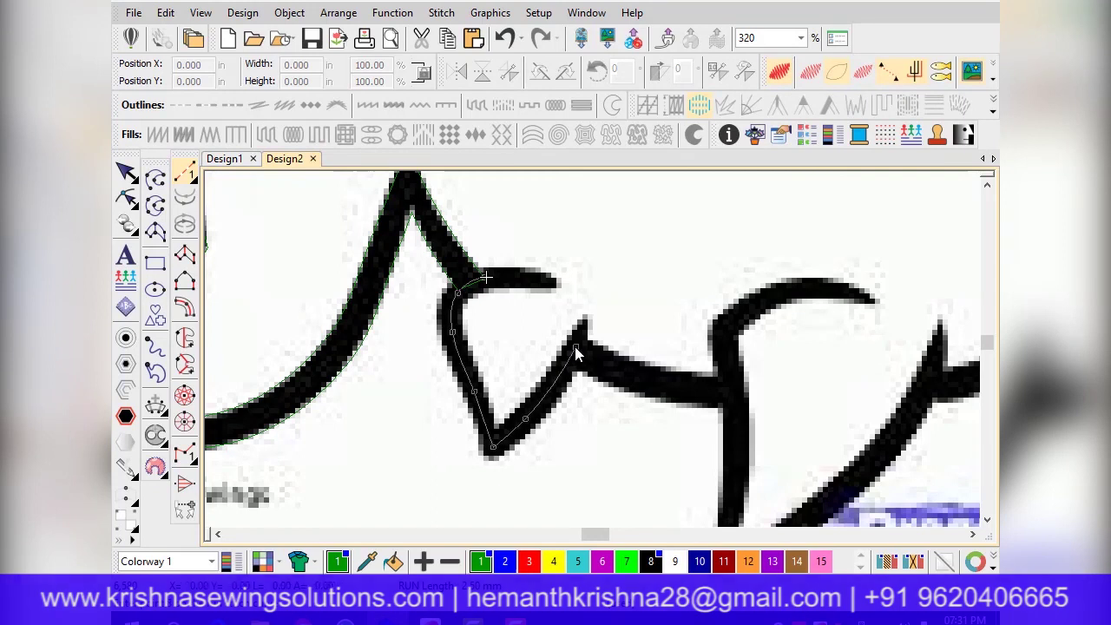
scroll(578, 354, "up", 1)
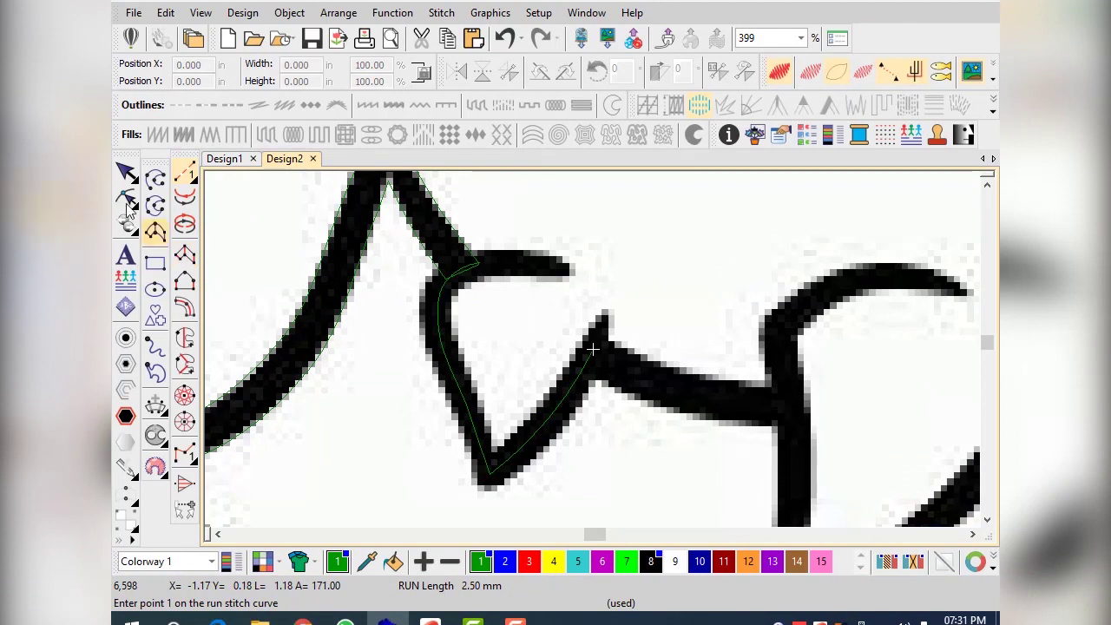
scroll(591, 349, "down", 3)
left_click(545, 506)
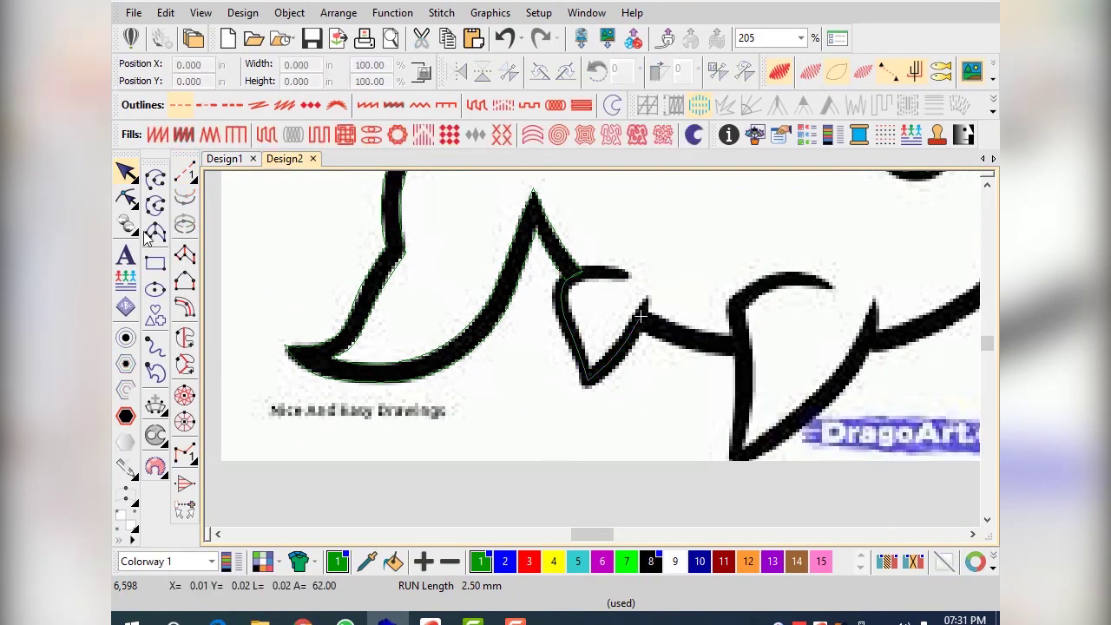
- Digitize a Column A satin segment with four point pairs along the belly outline between the small and large lower fins
left_click(186, 254)
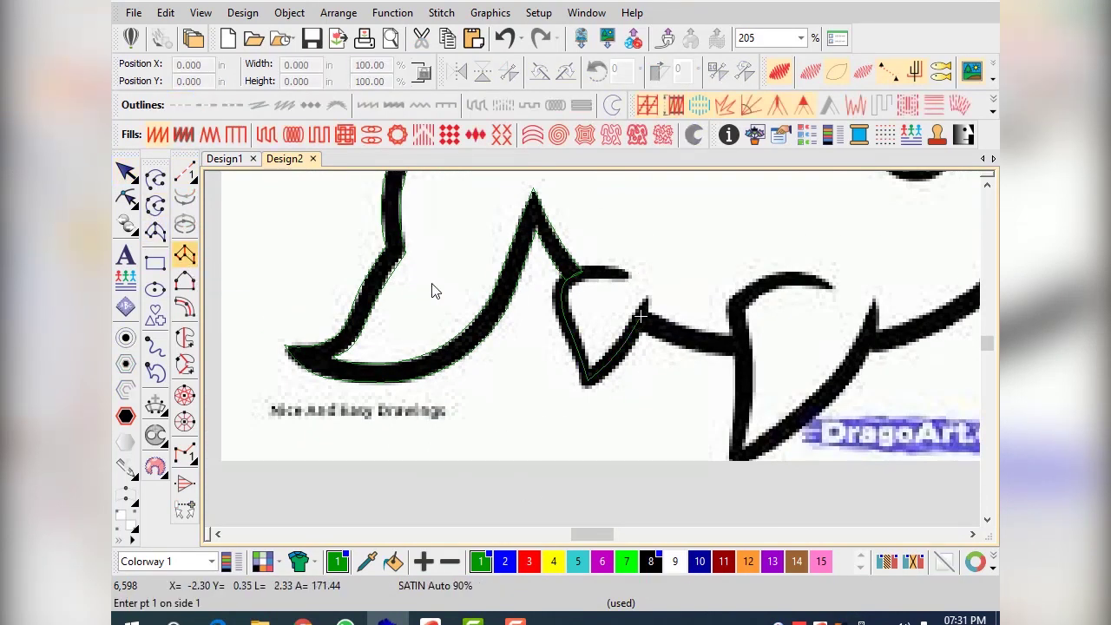
scroll(587, 354, "up", 1)
scroll(588, 355, "up", 2)
left_click(576, 343)
left_click(546, 413)
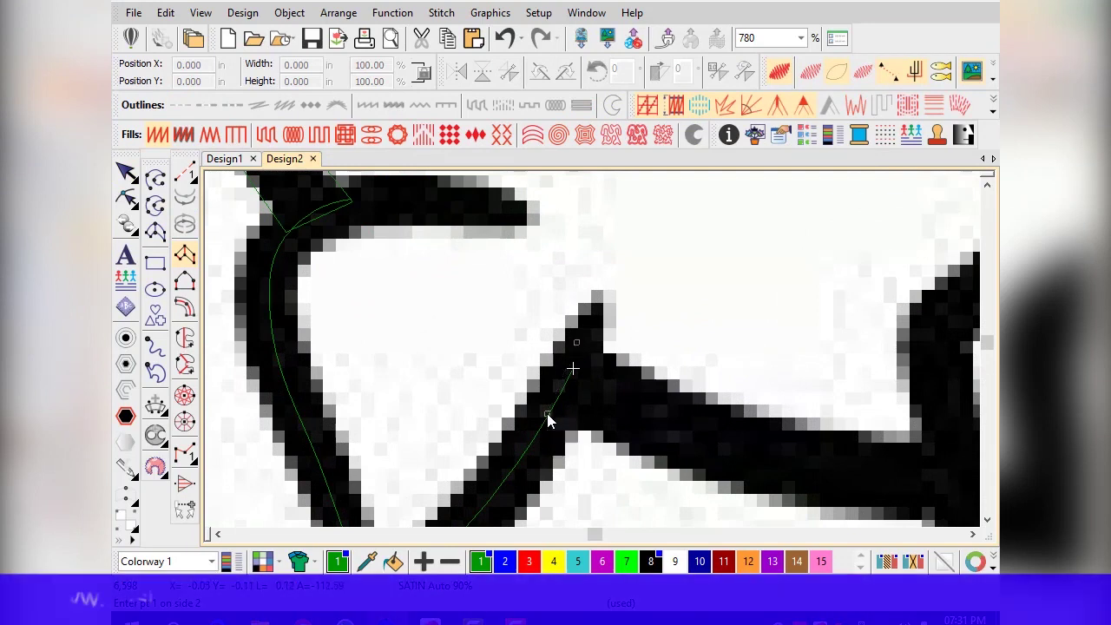
left_click(699, 396)
left_click(682, 472)
scroll(592, 346, "down", 2)
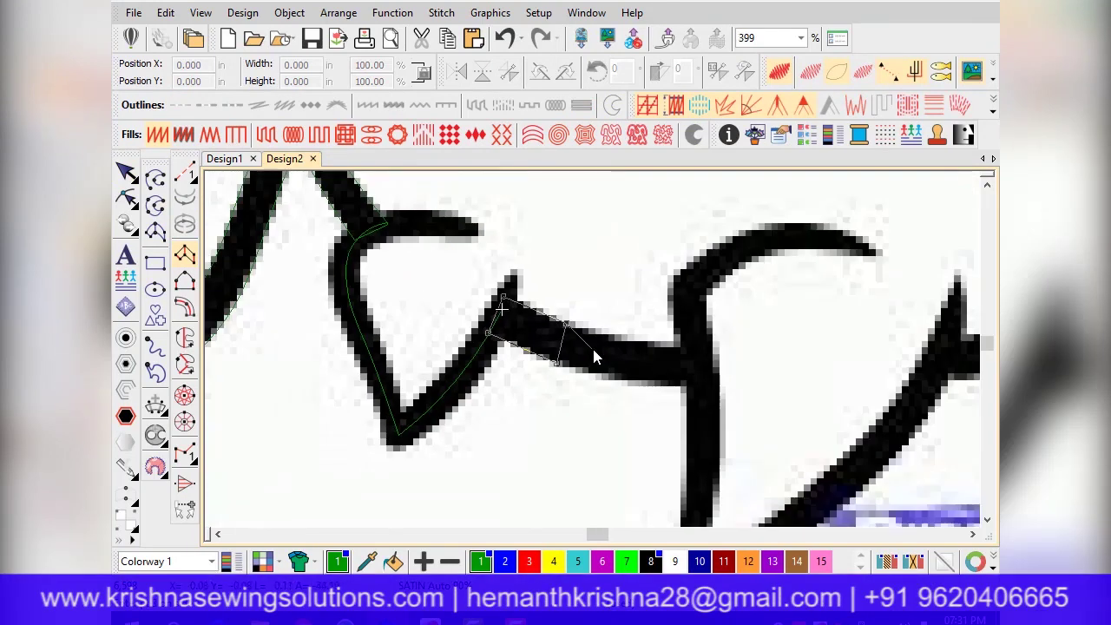
left_click(648, 342)
left_click(648, 385)
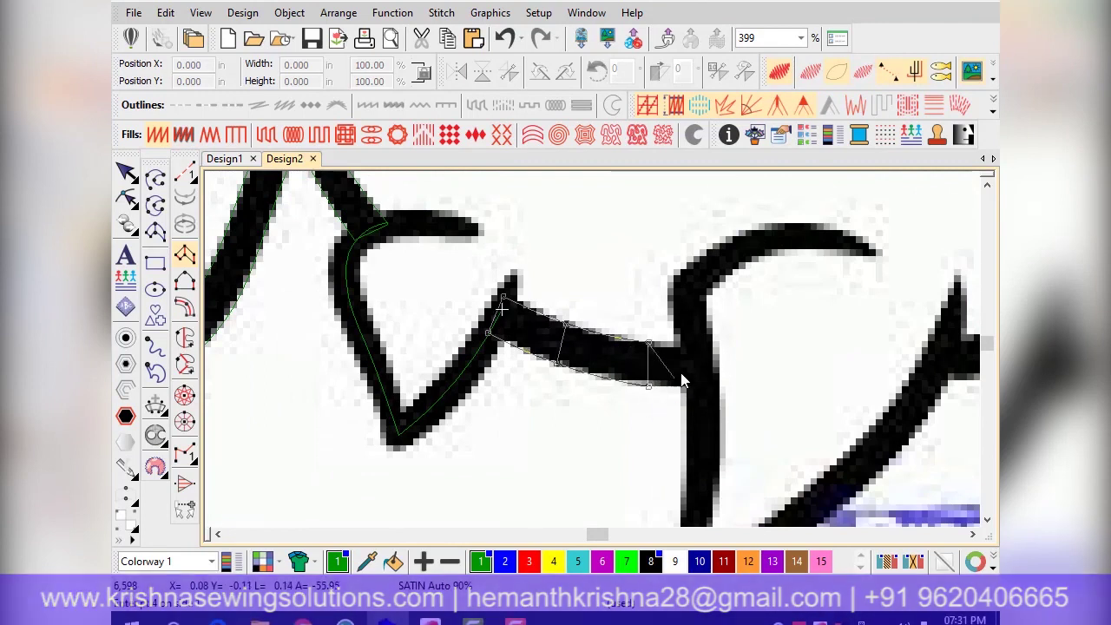
left_click(700, 345)
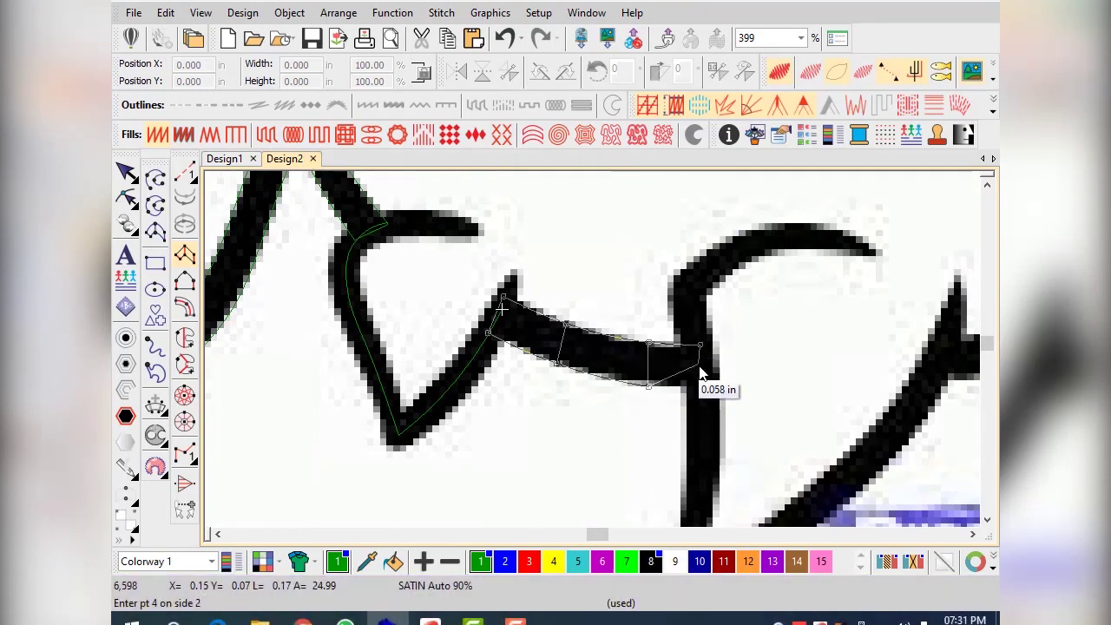
left_click(704, 387)
key("Return")
scroll(703, 387, "down", 1)
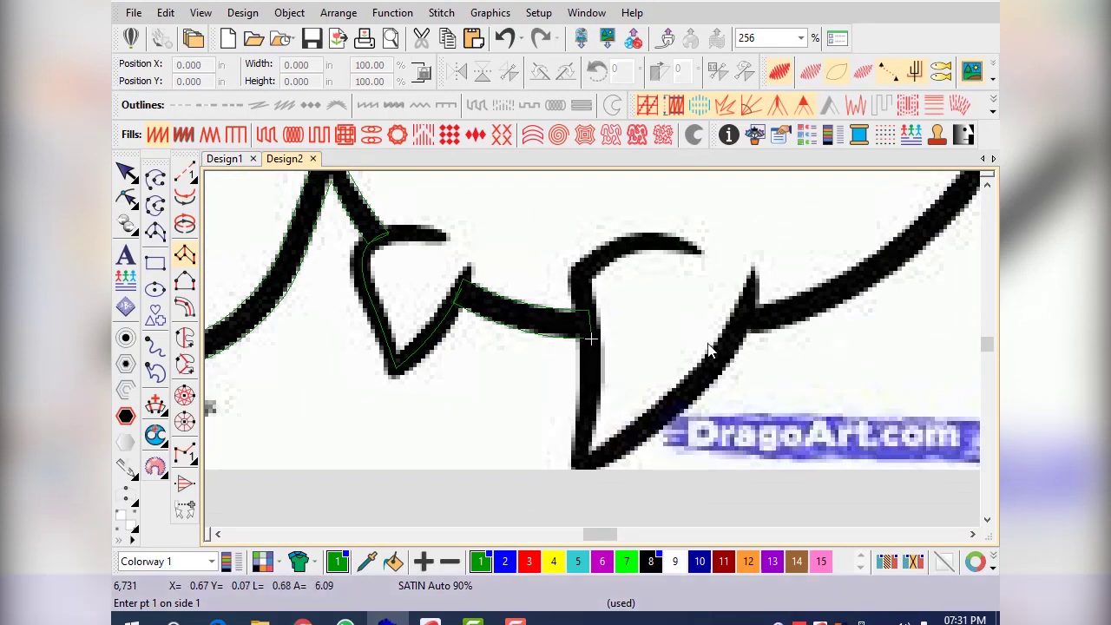
- Digitize a run-stitch line from the belly segment's end down to the large lower fin's tip and up to the front belly outline
left_click(126, 171)
left_click(156, 230)
left_click(184, 171)
left_click(589, 339)
left_click(583, 464)
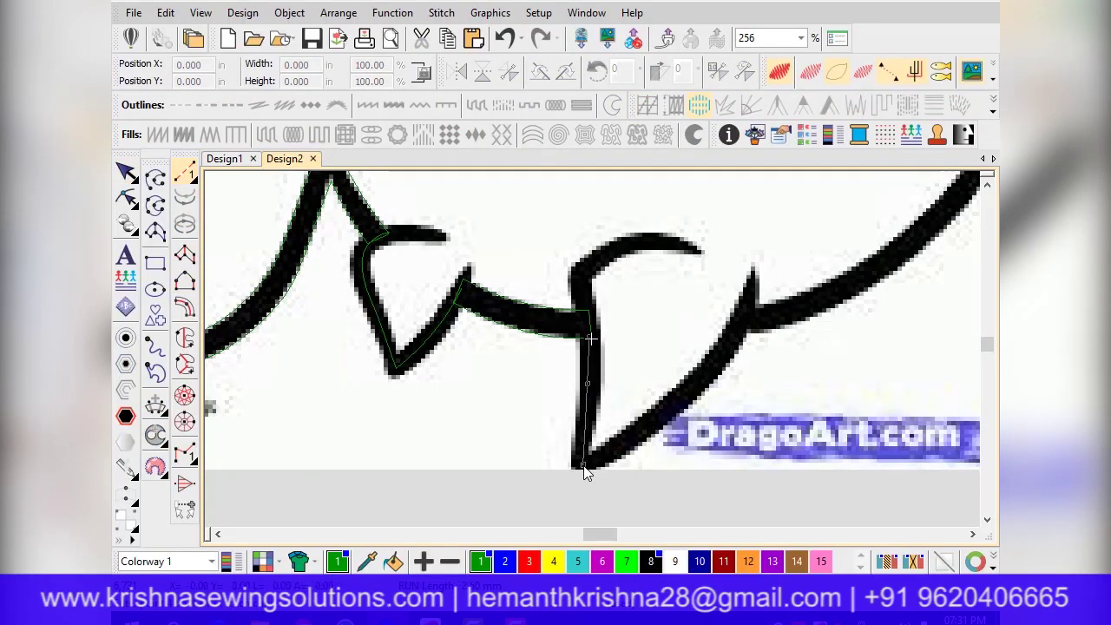
left_click(650, 423)
left_click(740, 318)
key("Return")
left_click(125, 178)
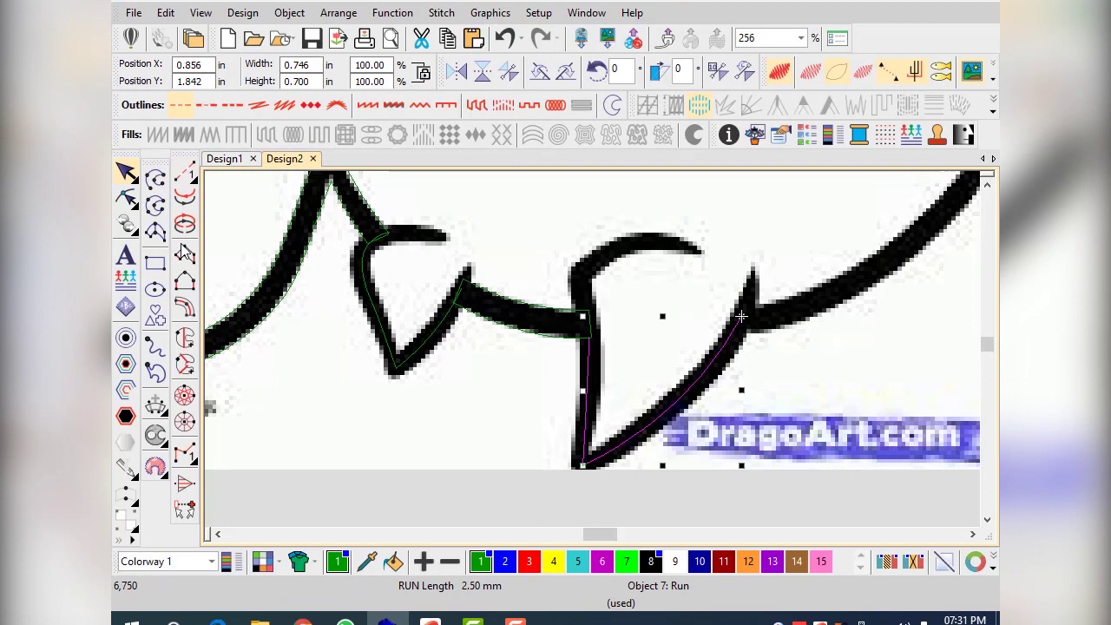
- Digitize a Column A satin from the large lower fin's front edge along both sides of the front belly outline up to the mouth
left_click(330, 495)
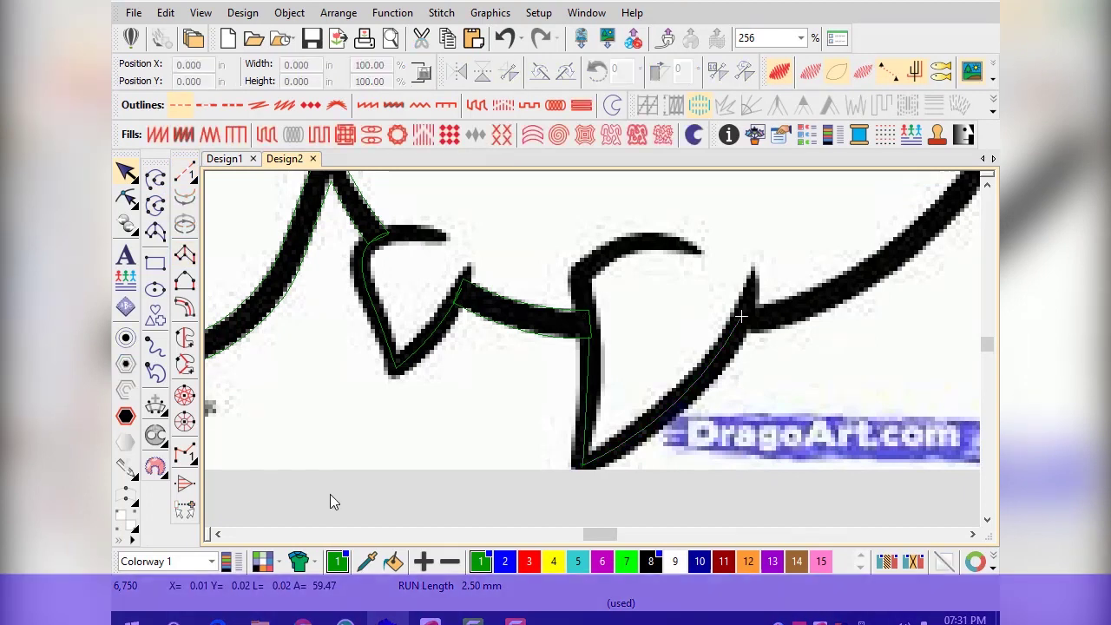
scroll(475, 424, "down", 3)
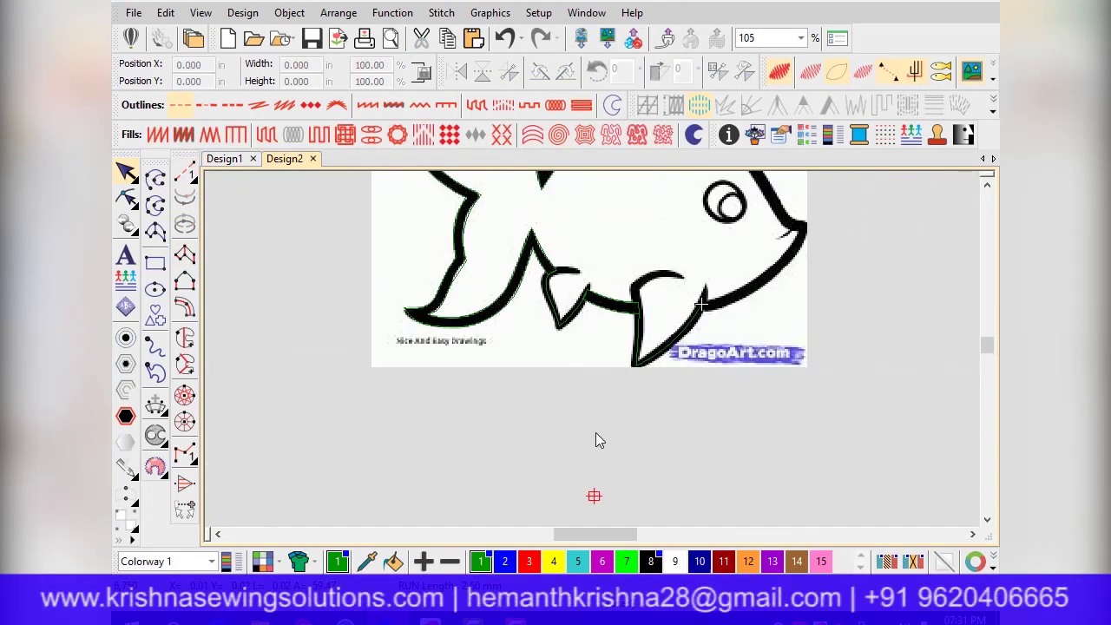
scroll(595, 432, "up", 5)
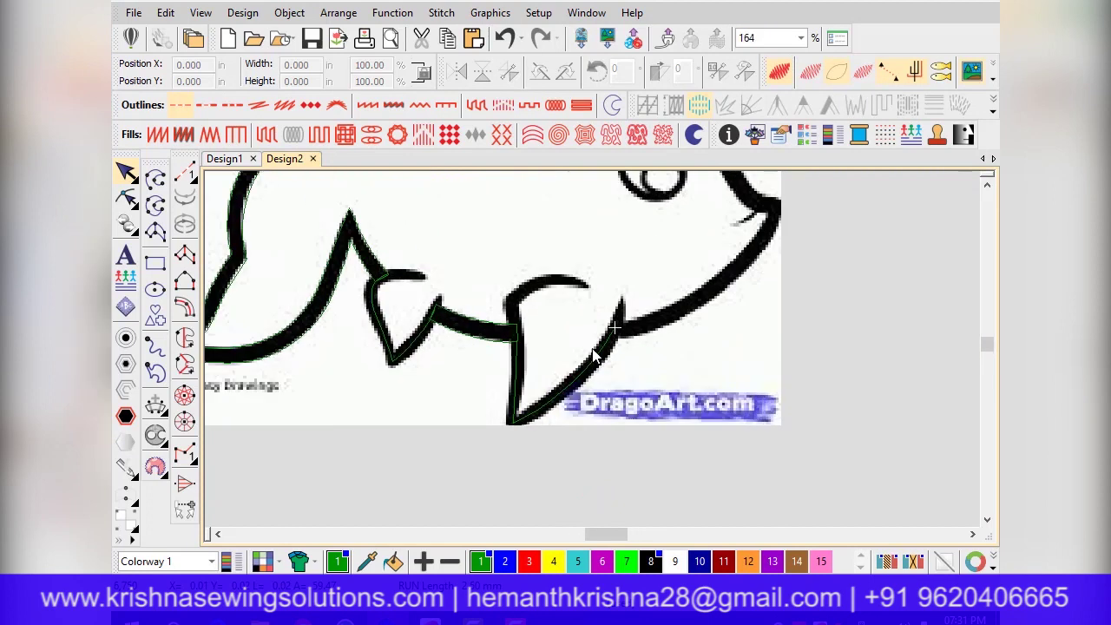
left_click(184, 253)
scroll(561, 317, "up", 1)
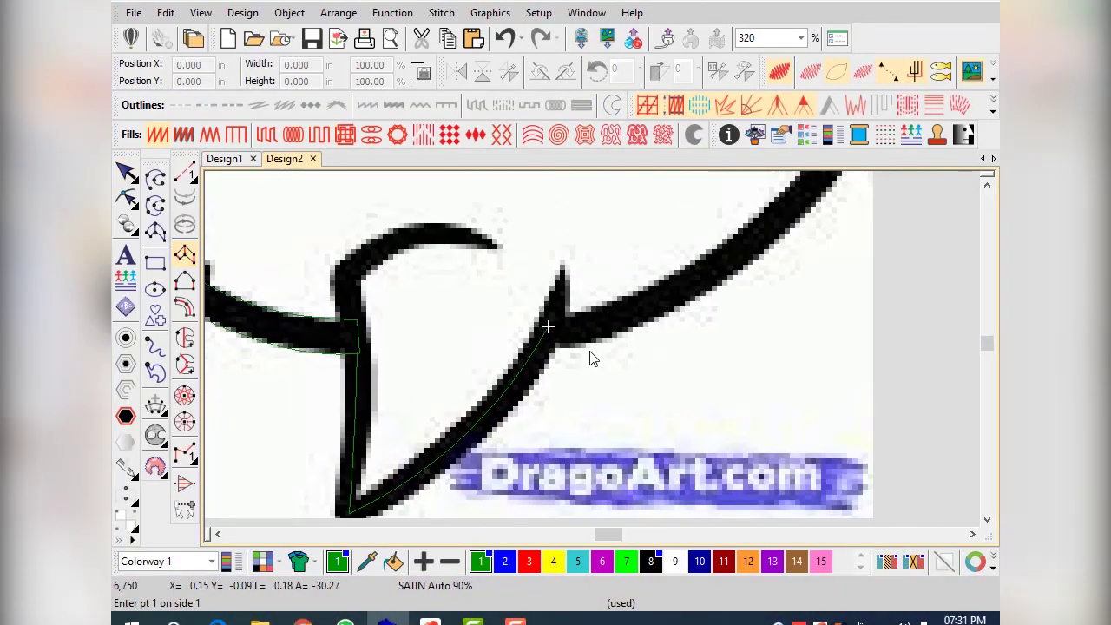
left_click(539, 312)
left_click(538, 336)
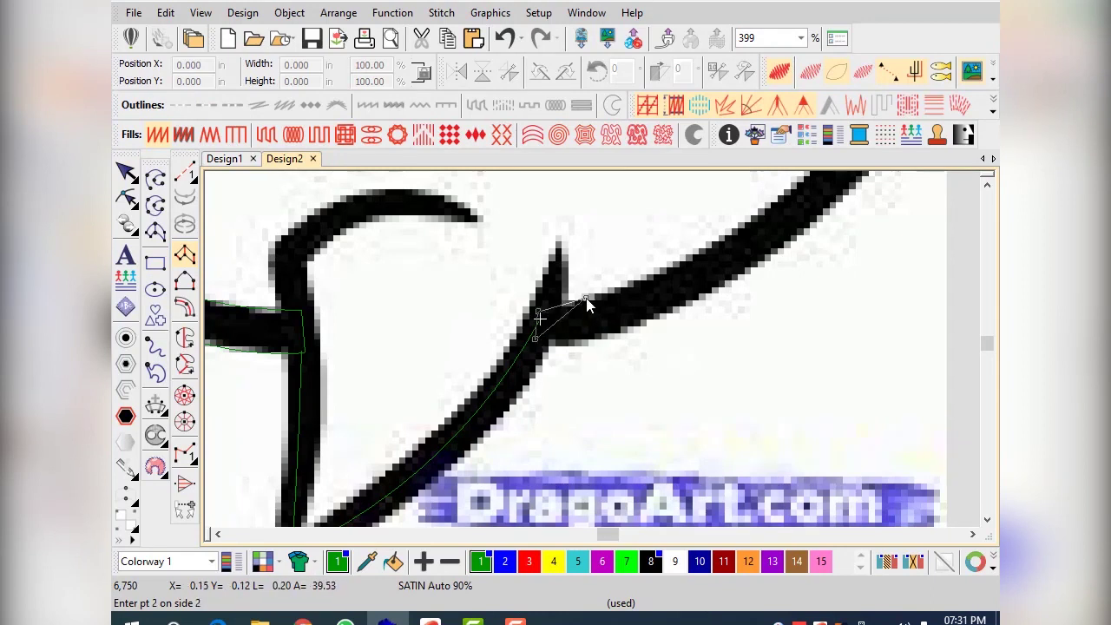
left_click(590, 338)
left_click(683, 266)
left_click(695, 305)
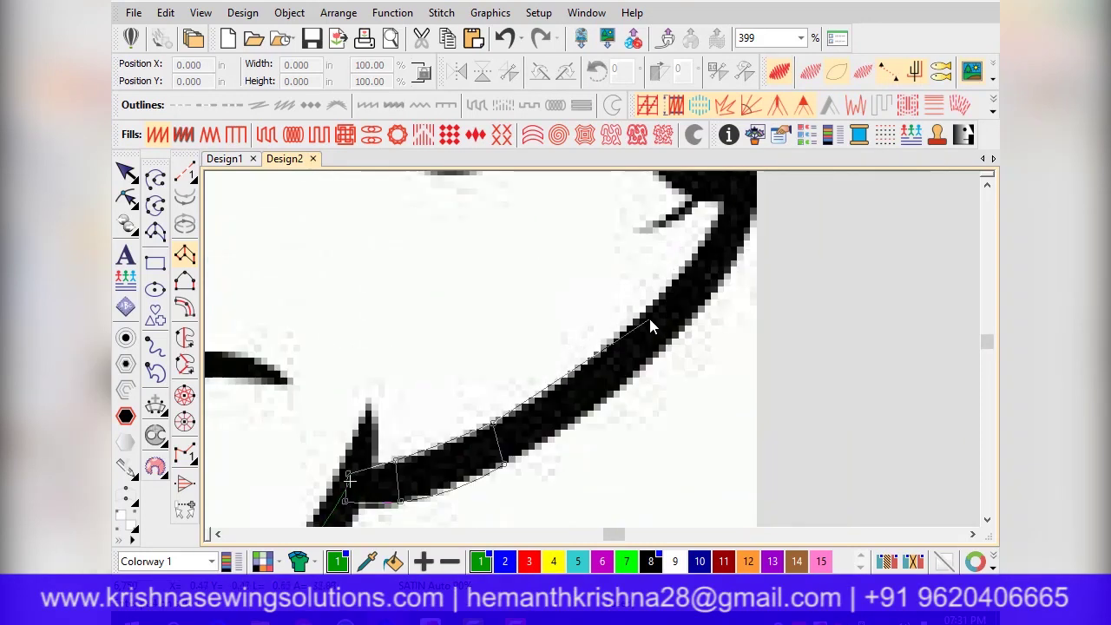
left_click(643, 315)
left_click(669, 347)
left_click(716, 219)
left_click(746, 237)
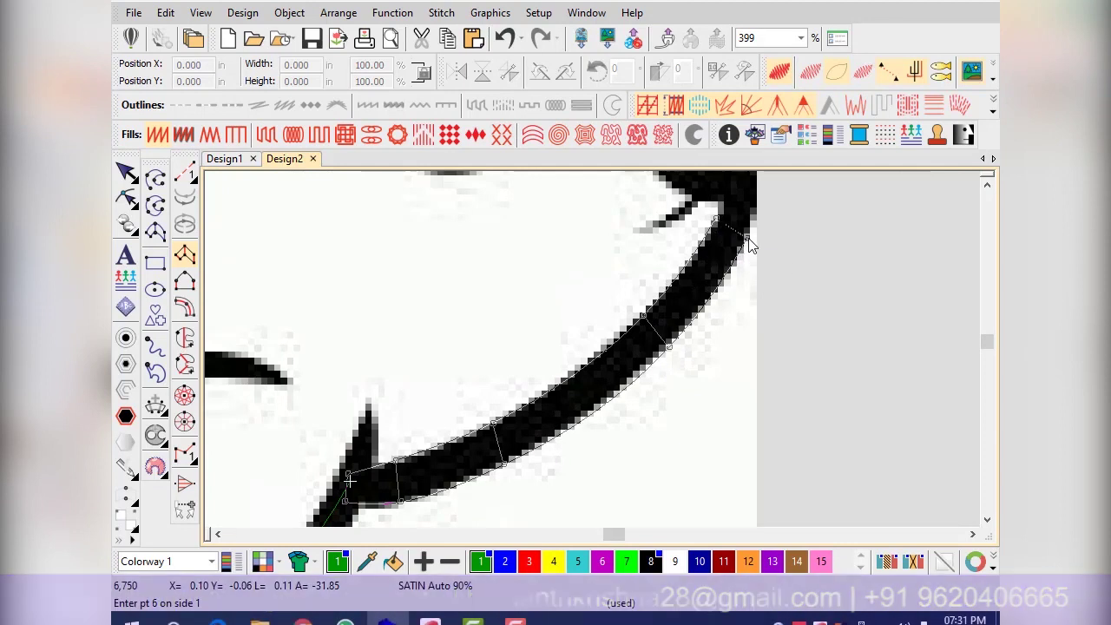
- Continue the satin column with point pairs around the tip of the nose and up the forehead outline
scroll(749, 246, "up", 2)
left_click(579, 412)
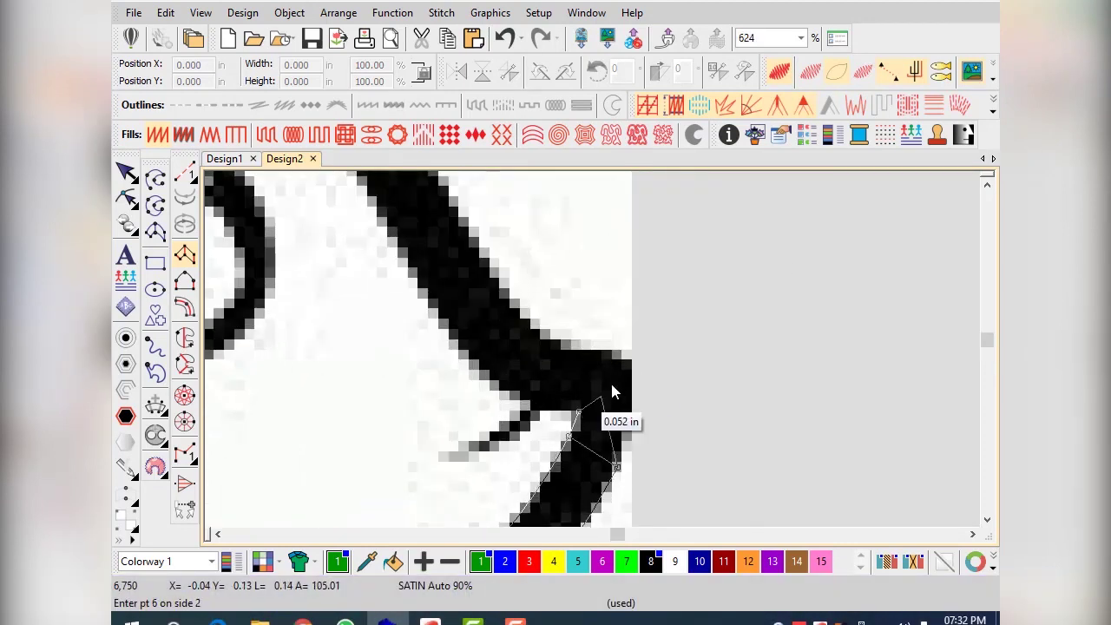
left_click(639, 363)
left_click(519, 398)
left_click(543, 337)
left_click(469, 233)
scroll(473, 236, "down", 2)
left_click(488, 256)
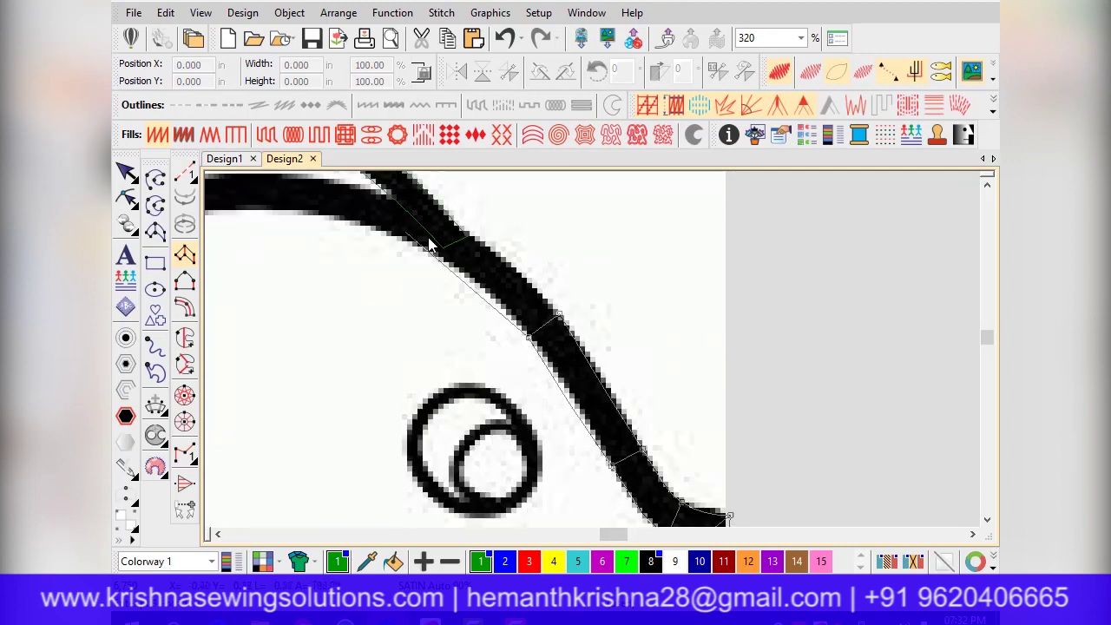
- Continue the satin column past the top fin's front end and along the back, finishing it at the top fin's rear base
left_click(441, 251)
left_click(447, 224)
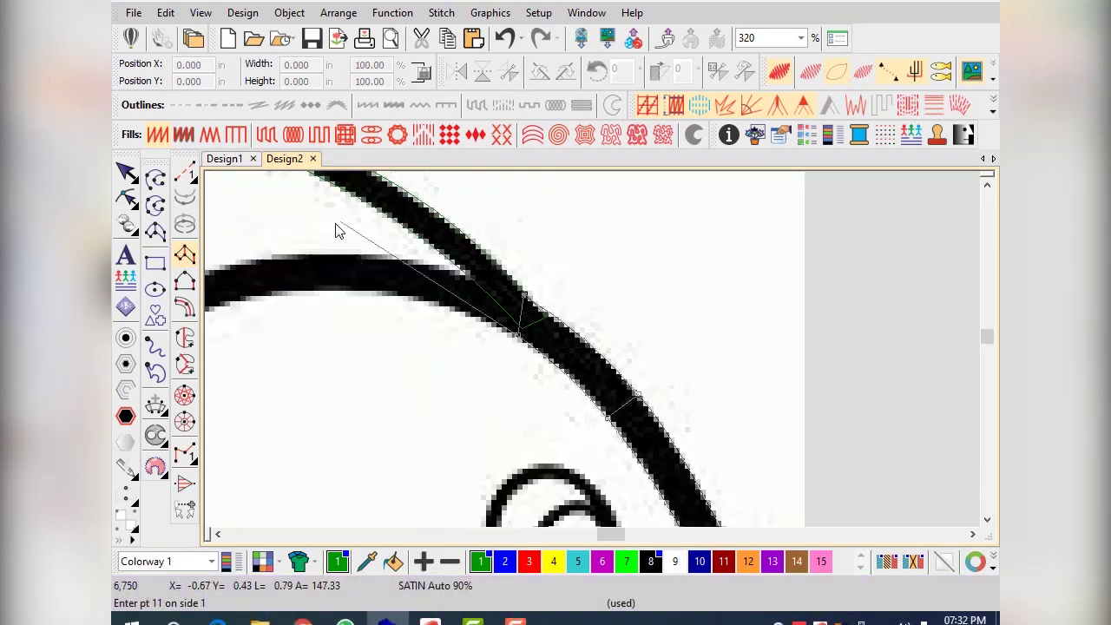
left_click(338, 263)
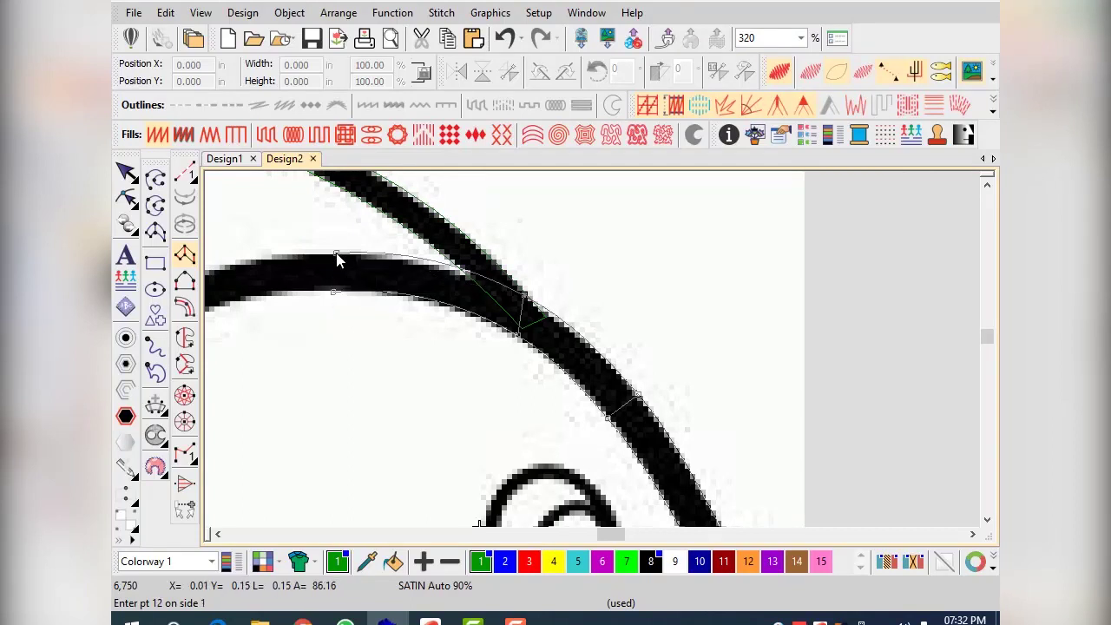
left_click(380, 328)
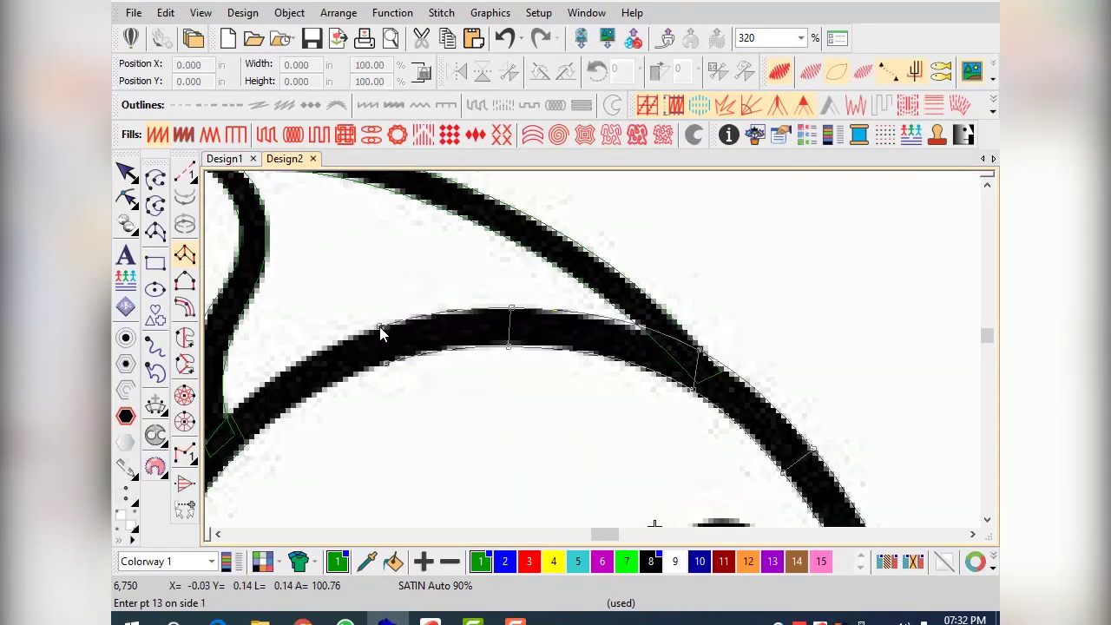
left_click(291, 416)
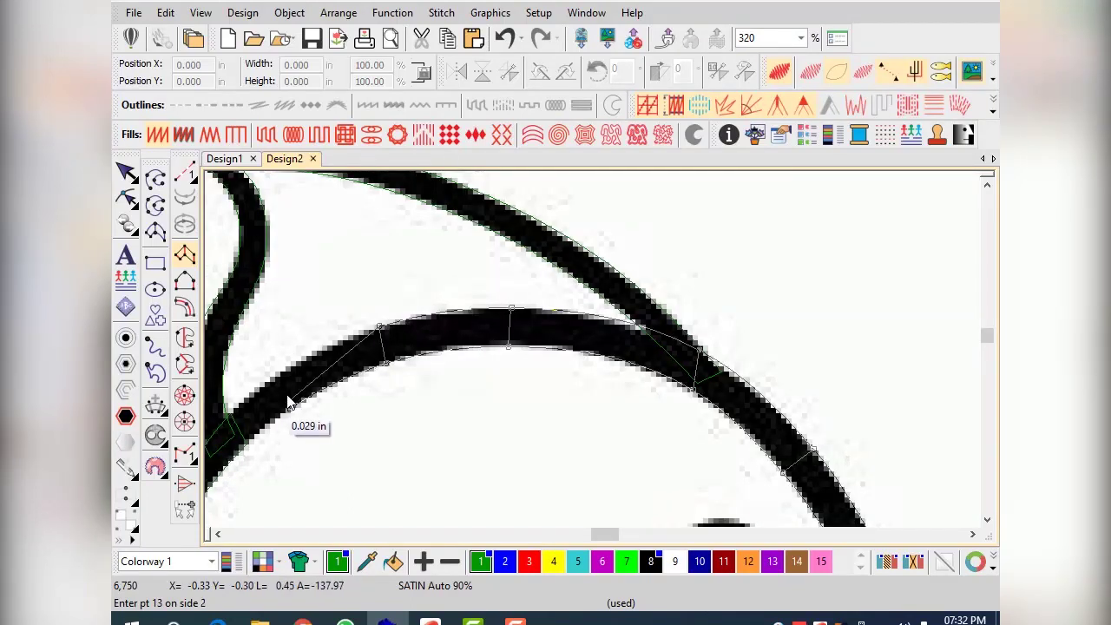
left_click(271, 386)
scroll(591, 345, "up", 4)
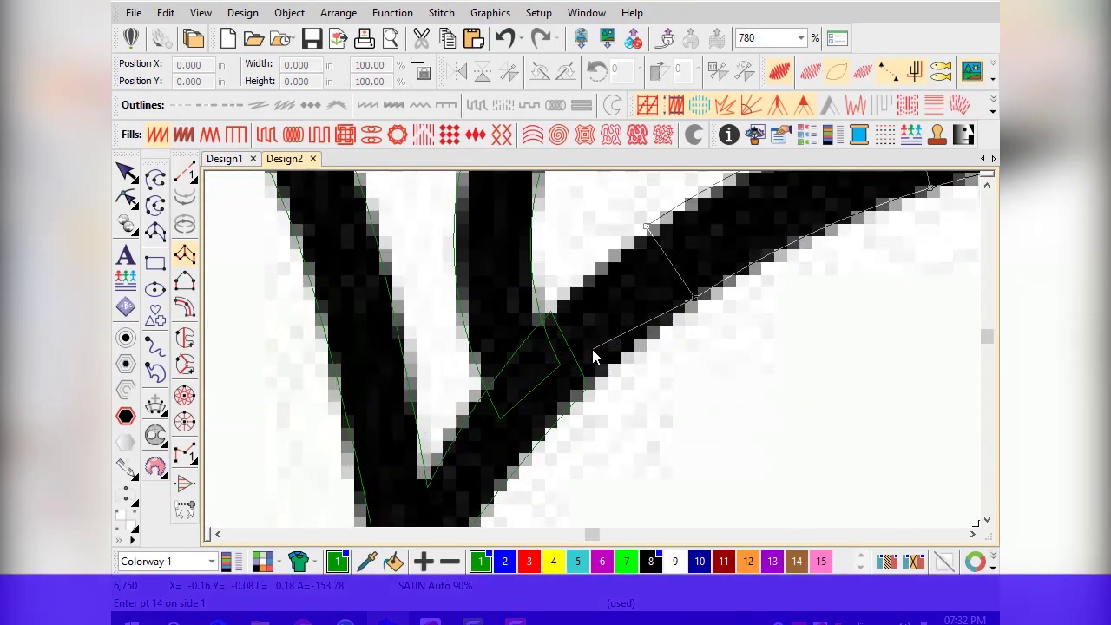
left_click(588, 386)
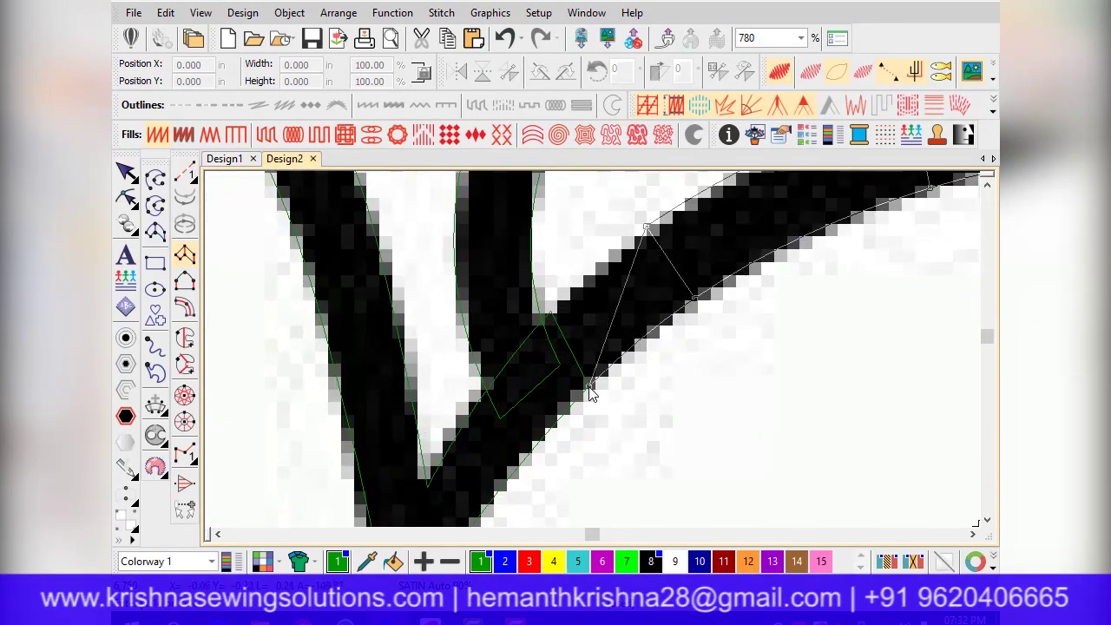
left_click(549, 321)
key("Return")
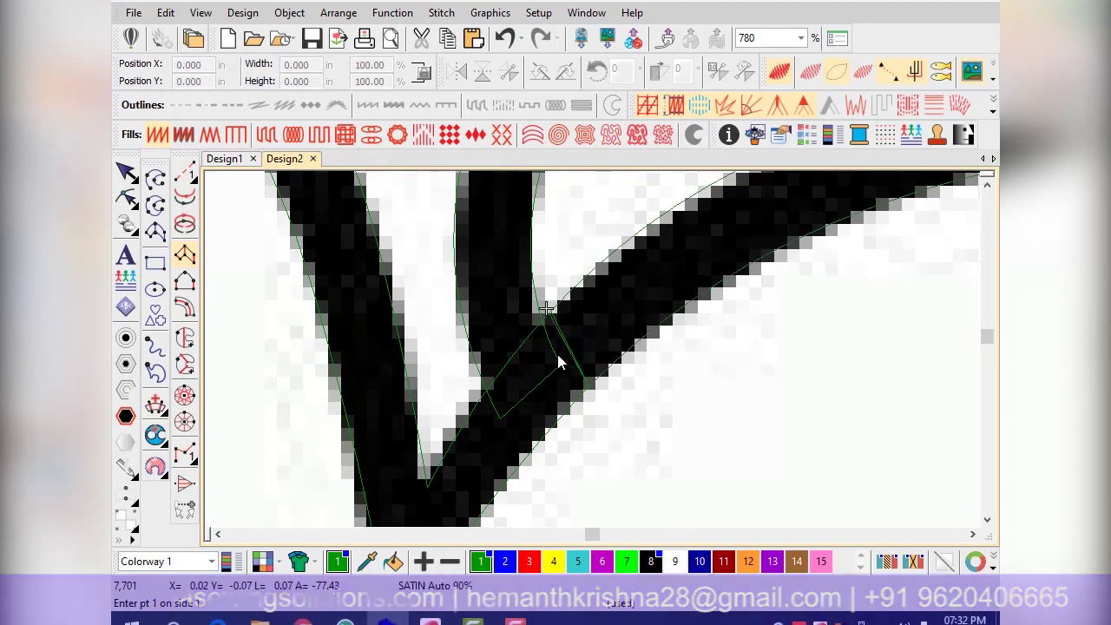
- Reshape the body column along the back by moving the control points at its crest and below the top fin's front end
scroll(599, 357, "down", 4)
scroll(599, 358, "down", 3)
left_click(126, 173)
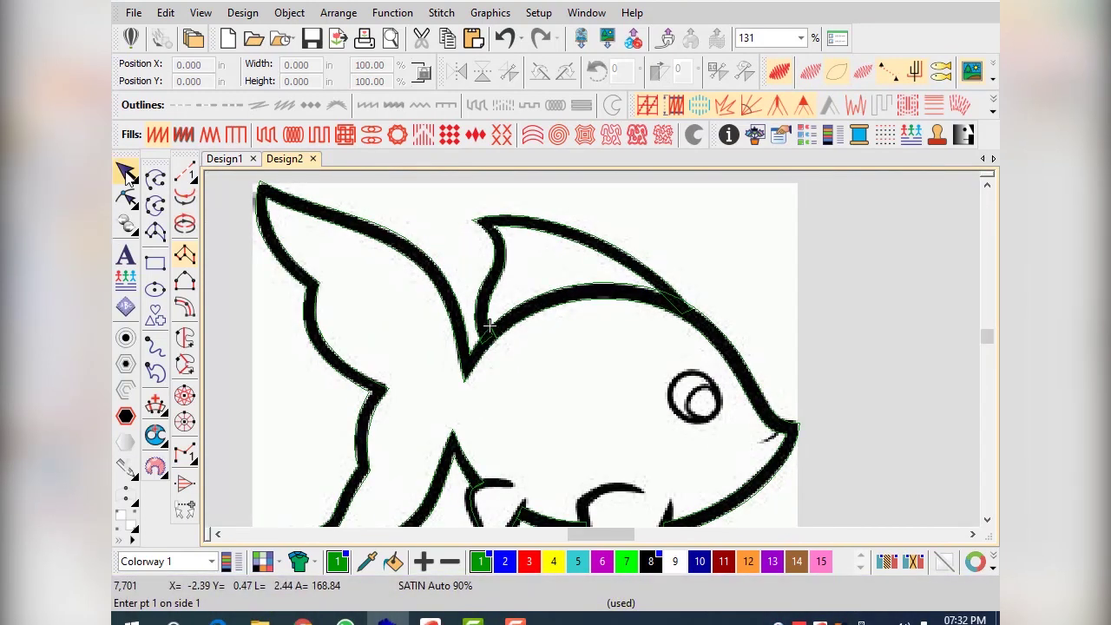
scroll(596, 356, "up", 4)
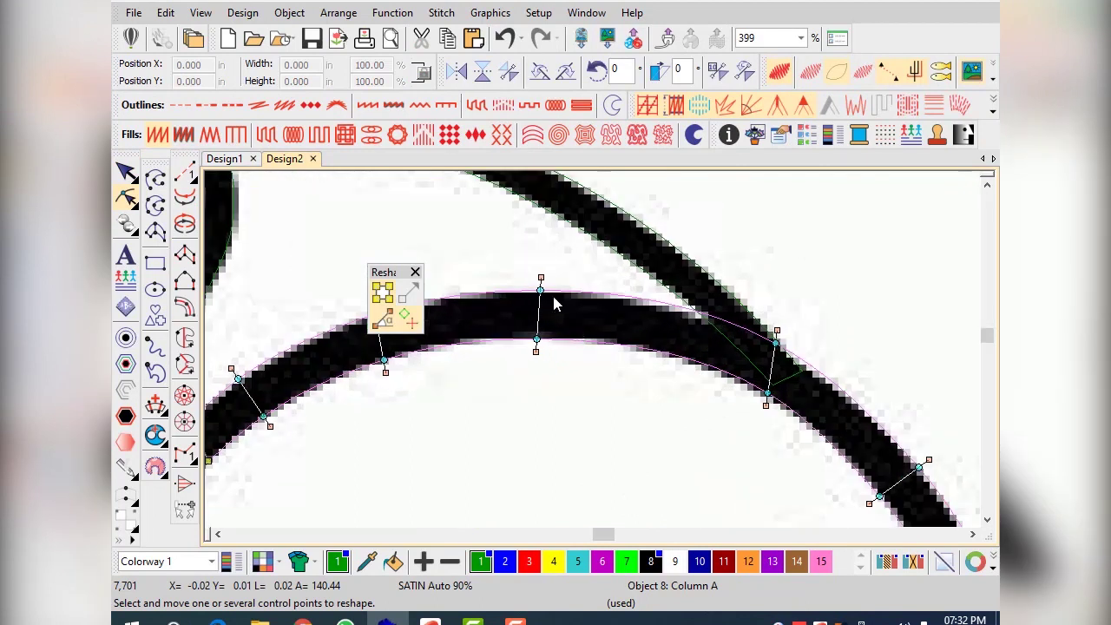
left_click_drag(542, 289, 537, 290)
left_click_drag(776, 344, 785, 354)
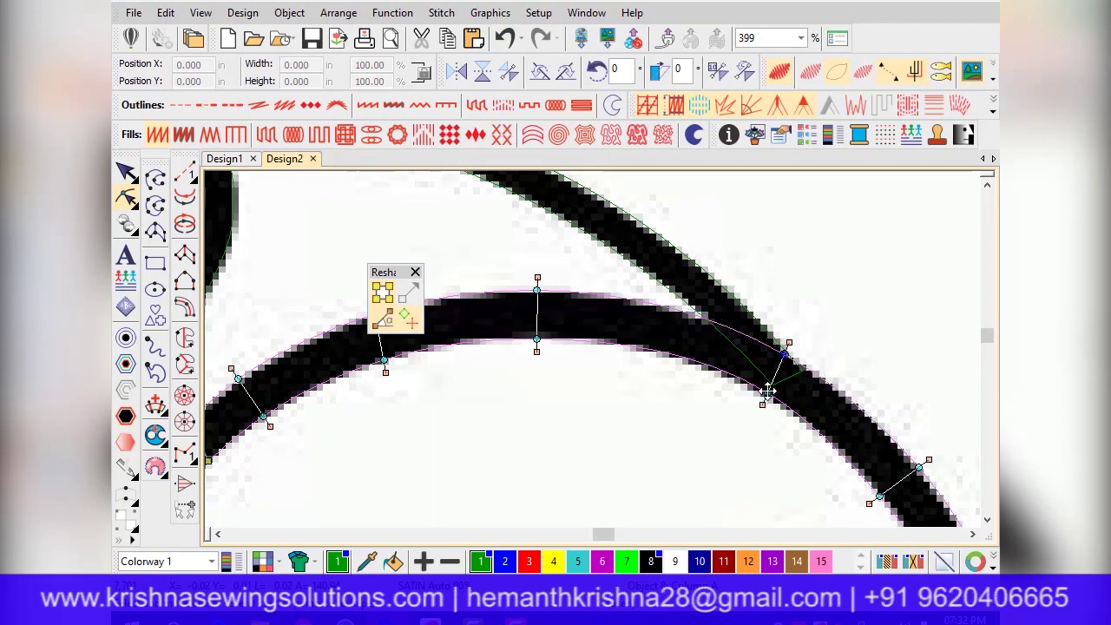
left_click(767, 392)
- Adjust the body column's control points above the eye, at the nose tip and beside the mouth to fit the outline
scroll(617, 417, "down", 2)
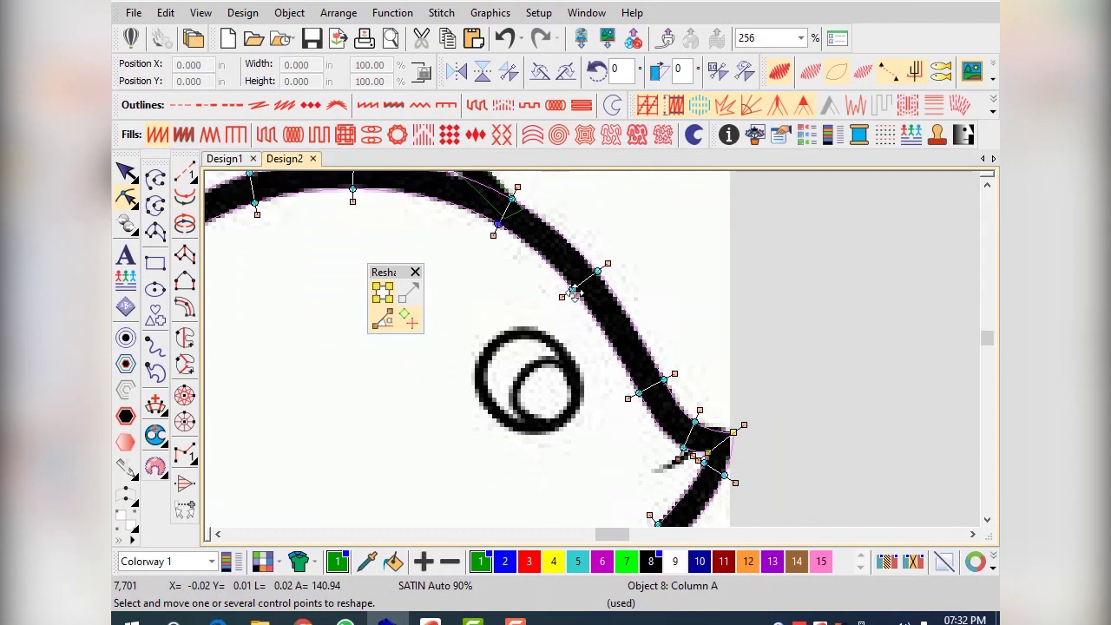
left_click_drag(566, 293, 572, 293)
scroll(665, 453, "up", 1)
left_click_drag(659, 342, 661, 335)
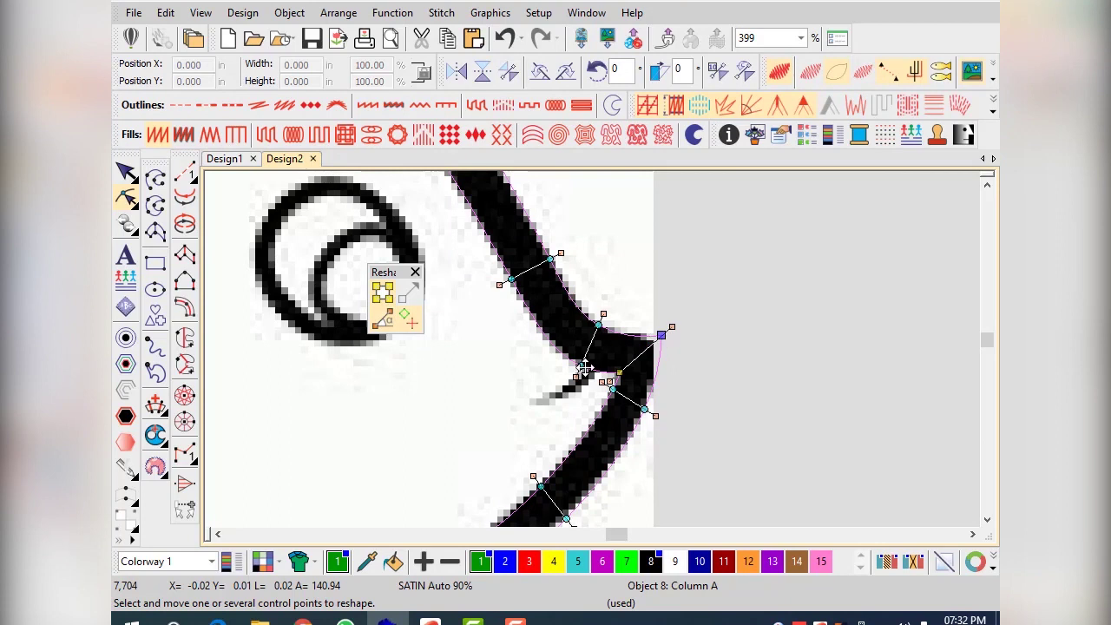
left_click_drag(581, 364, 583, 361)
left_click_drag(655, 416, 667, 408)
- Fit the body column's inner and outer control points to the middle of the front belly curve and finish reshaping
scroll(574, 340, "up", 1)
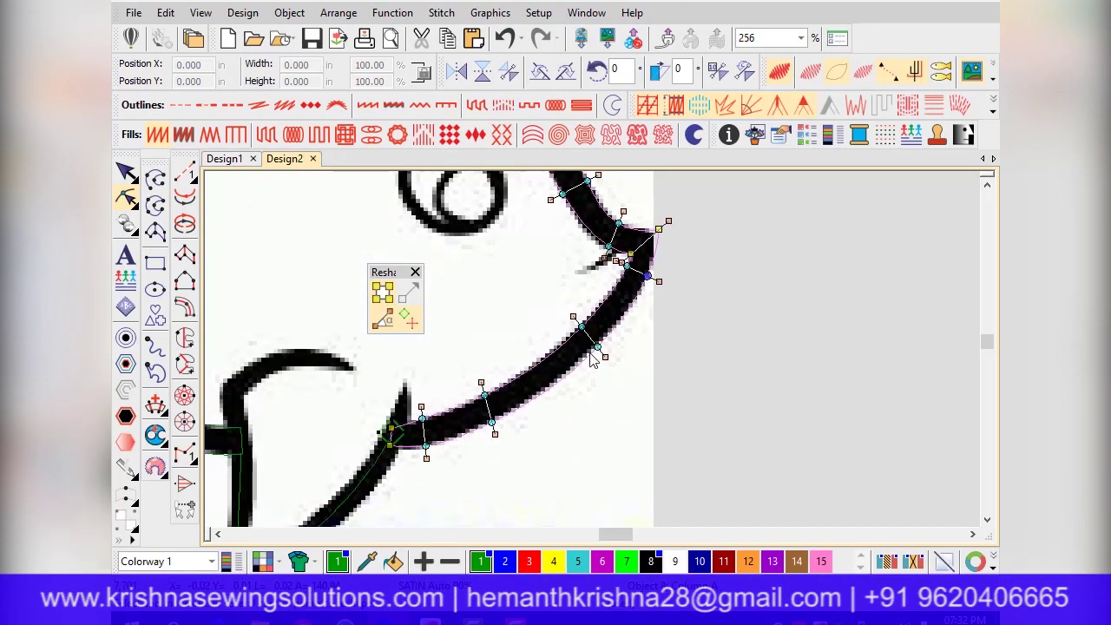
left_click_drag(589, 297, 587, 294)
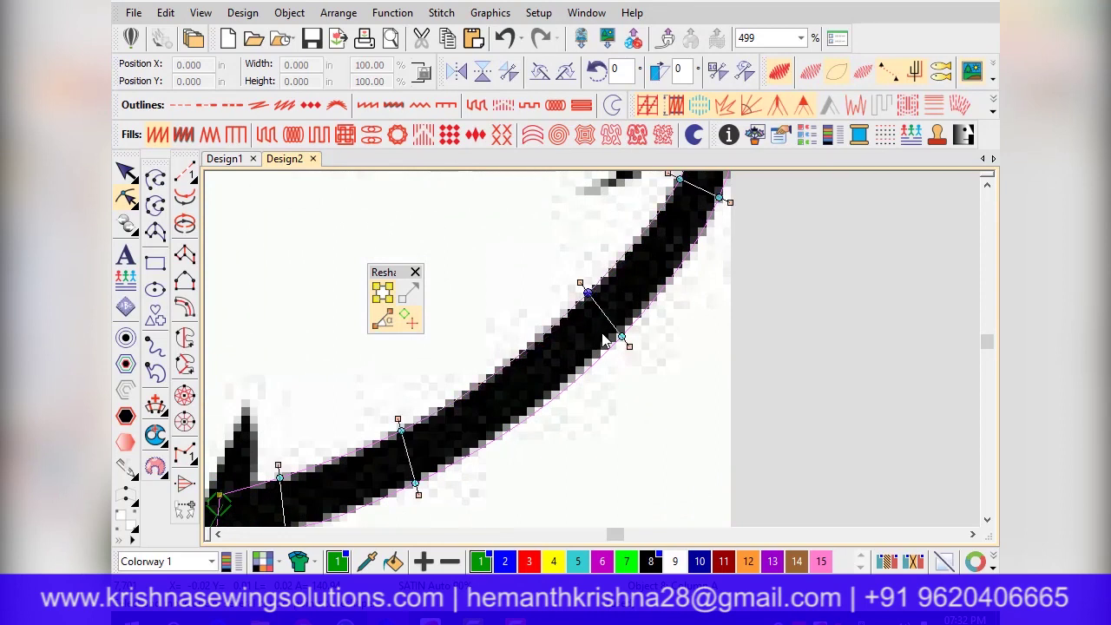
left_click_drag(623, 333, 620, 329)
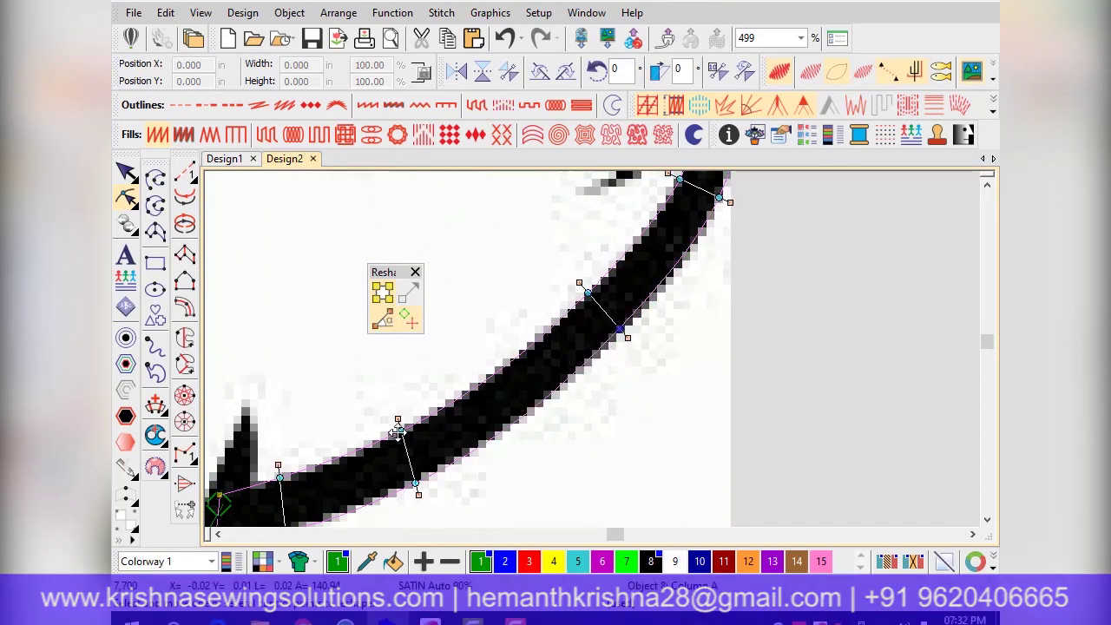
scroll(594, 358, "down", 2)
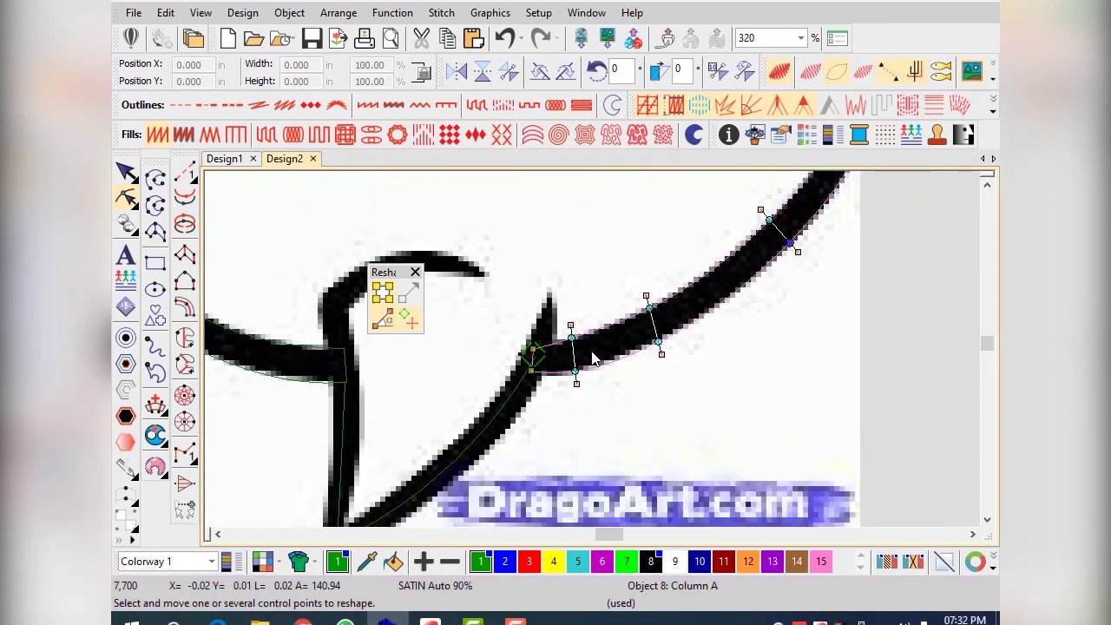
left_click(127, 173)
scroll(903, 391, "down", 3)
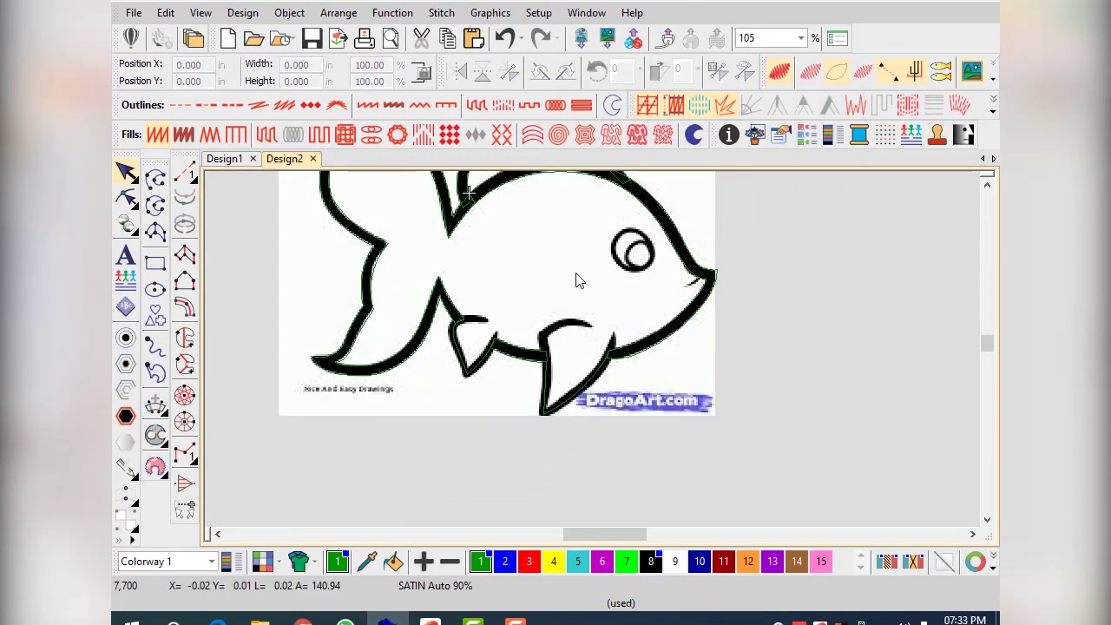
- Digitize a Column A satin in red (color 3) from the small lower fin's upper stroke end down its rear edge to the lower tip
scroll(516, 313, "up", 3)
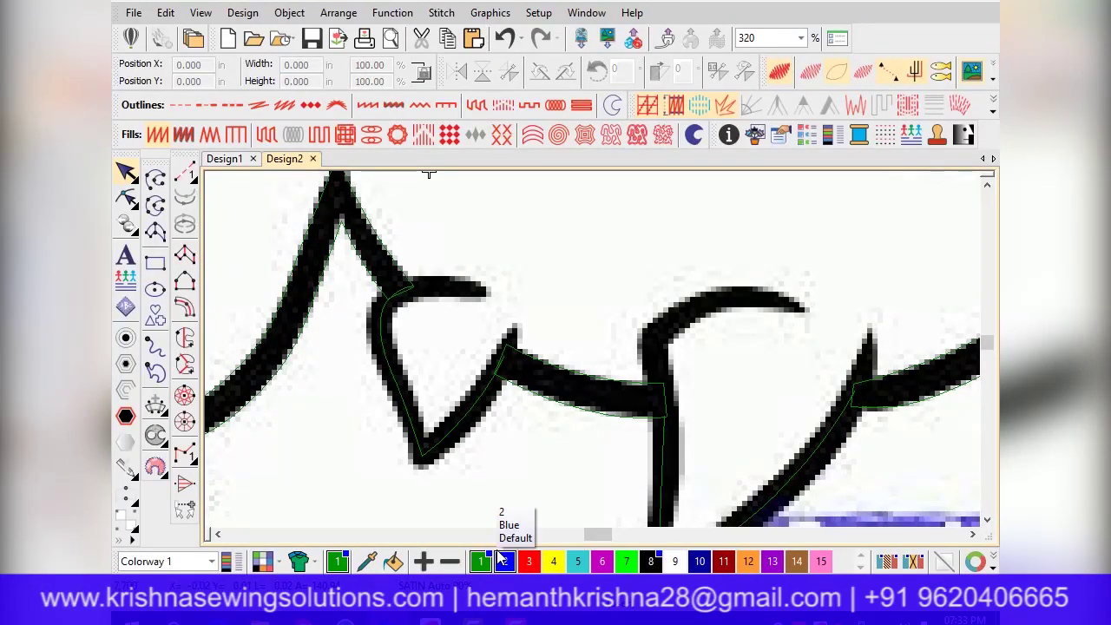
left_click(529, 562)
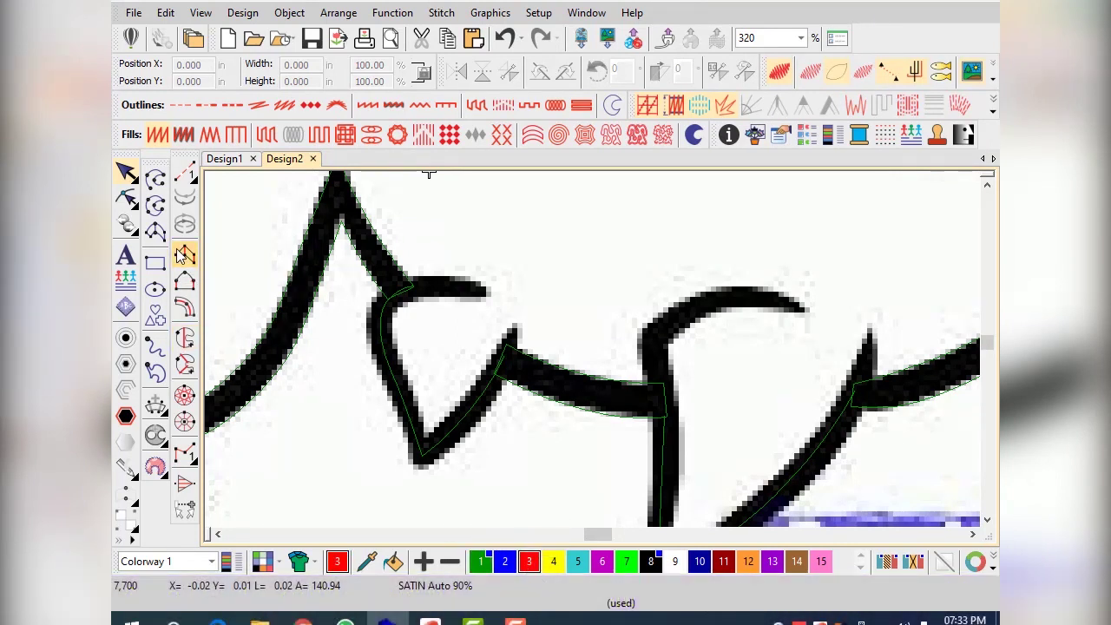
left_click(185, 254)
left_click(490, 297)
left_click(486, 290)
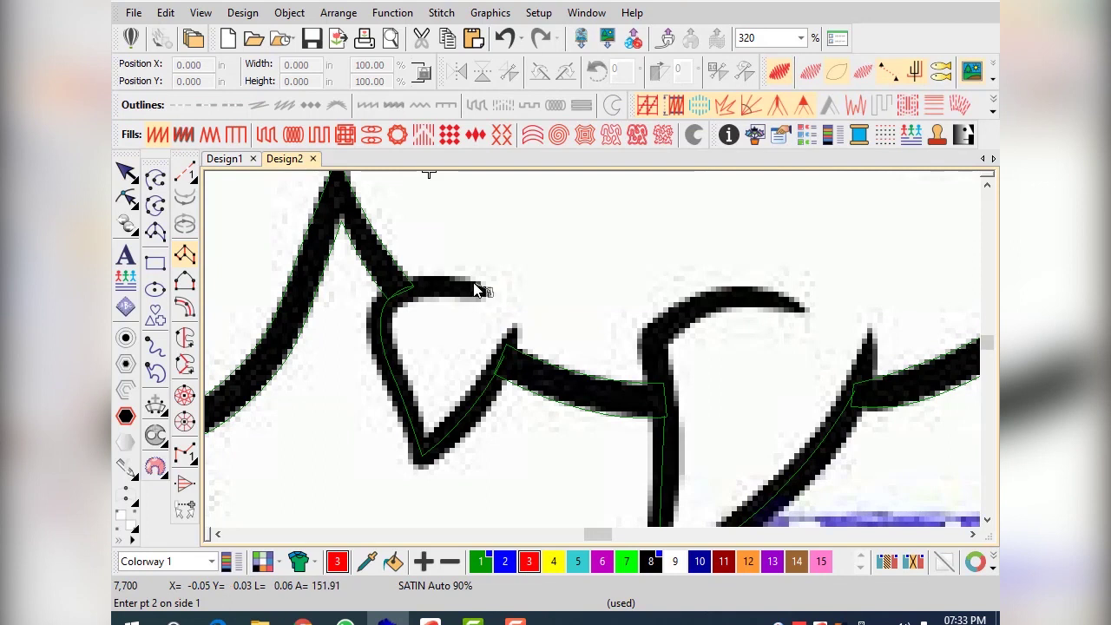
left_click(445, 297)
left_click(380, 295)
left_click(397, 307)
left_click(368, 350)
left_click(398, 348)
left_click(395, 413)
left_click(421, 407)
left_click(416, 471)
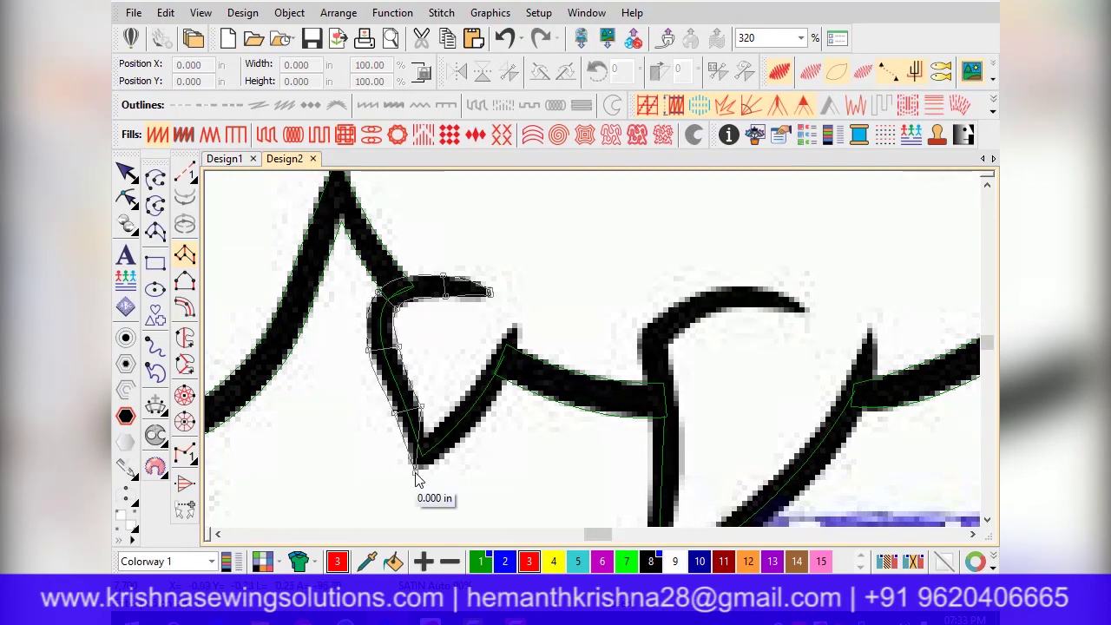
- Continue the red column from the small fin's lower tip up its front edge to the pointed end and finish it
left_click(426, 431)
left_click(473, 431)
left_click(453, 408)
left_click(512, 381)
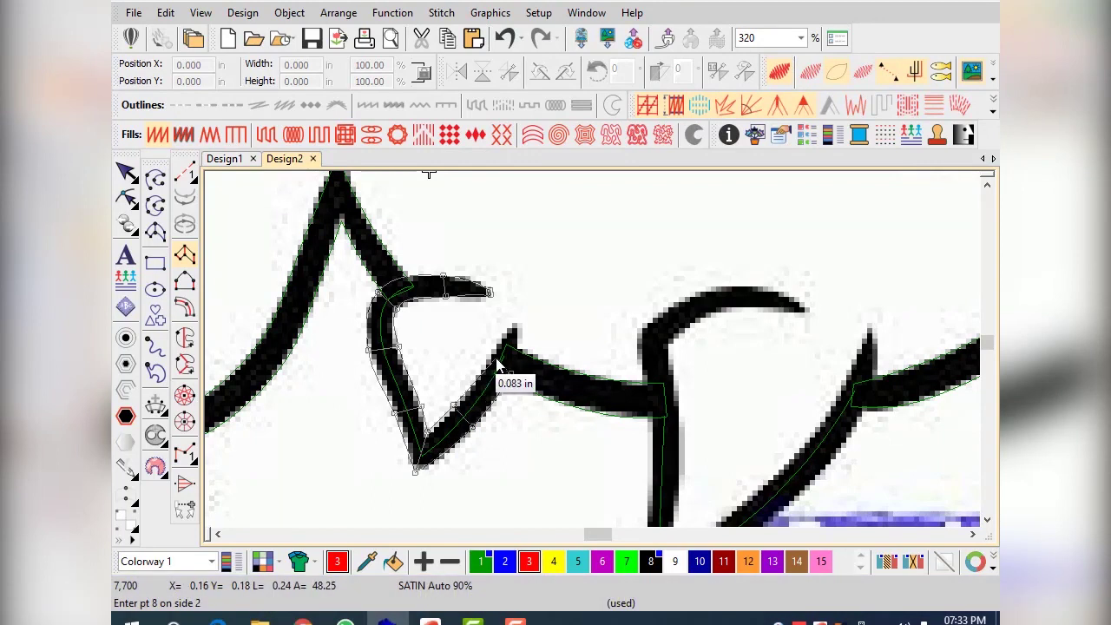
left_click(521, 330)
left_click(514, 322)
key("Return")
- Digitize a red satin Column A along the large lower fin's curved upper stroke, from its thin end to the rear corner
scroll(595, 356, "down", 3)
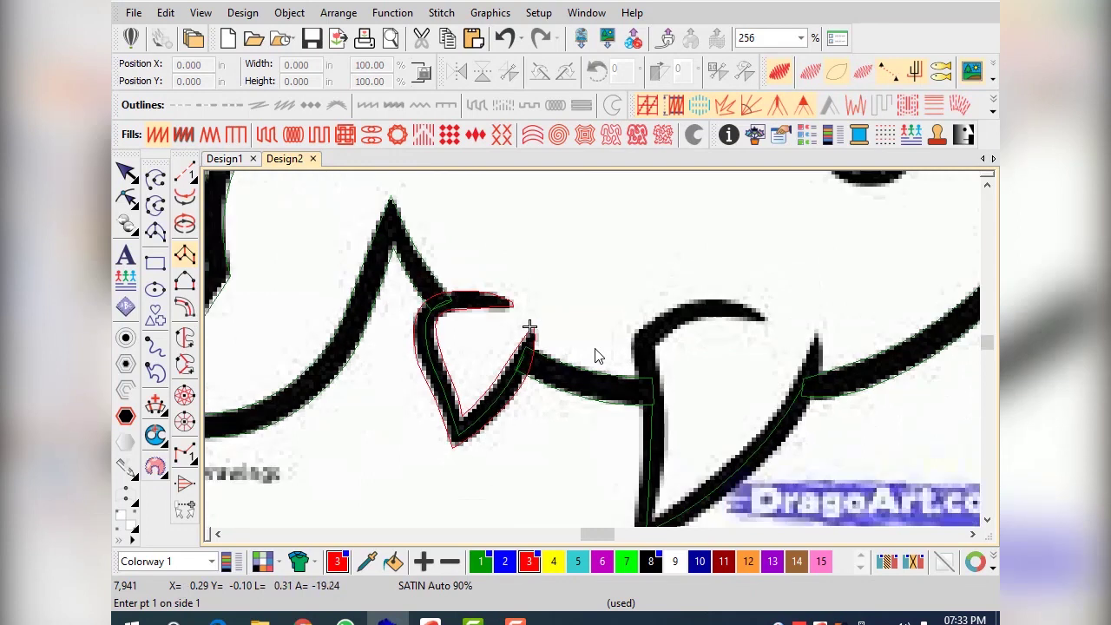
scroll(590, 347, "up", 3)
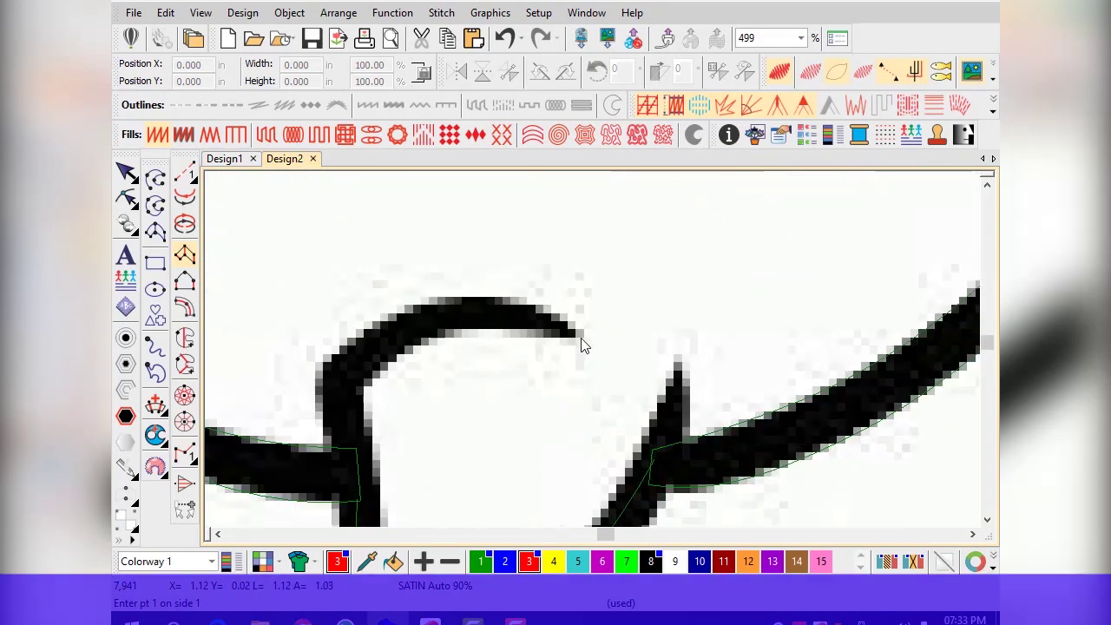
left_click(583, 335)
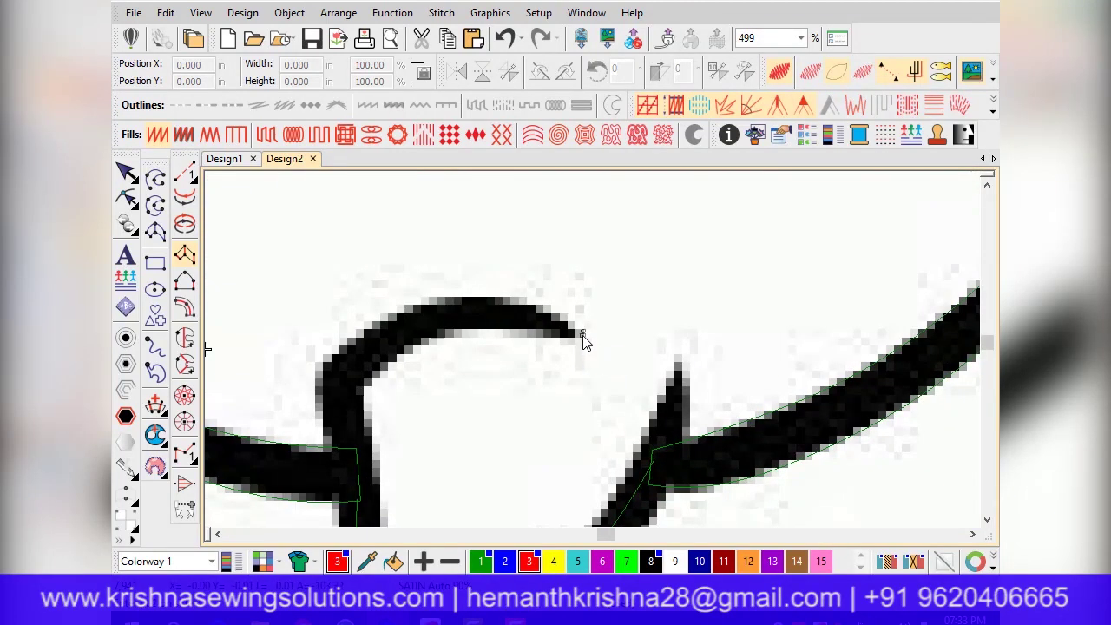
left_click(510, 297)
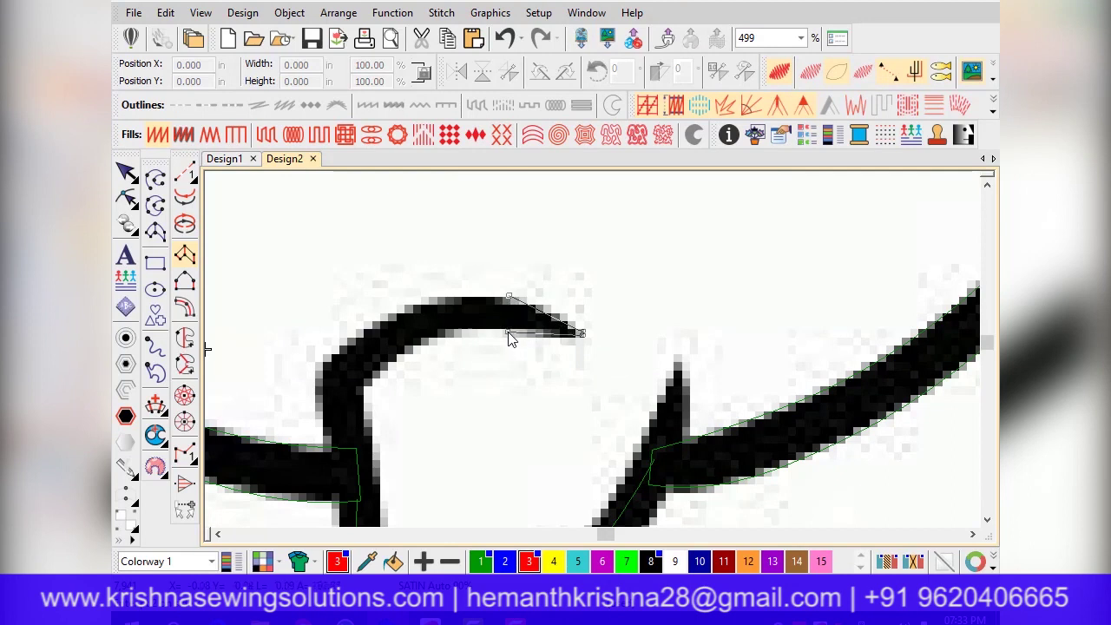
left_click(421, 304)
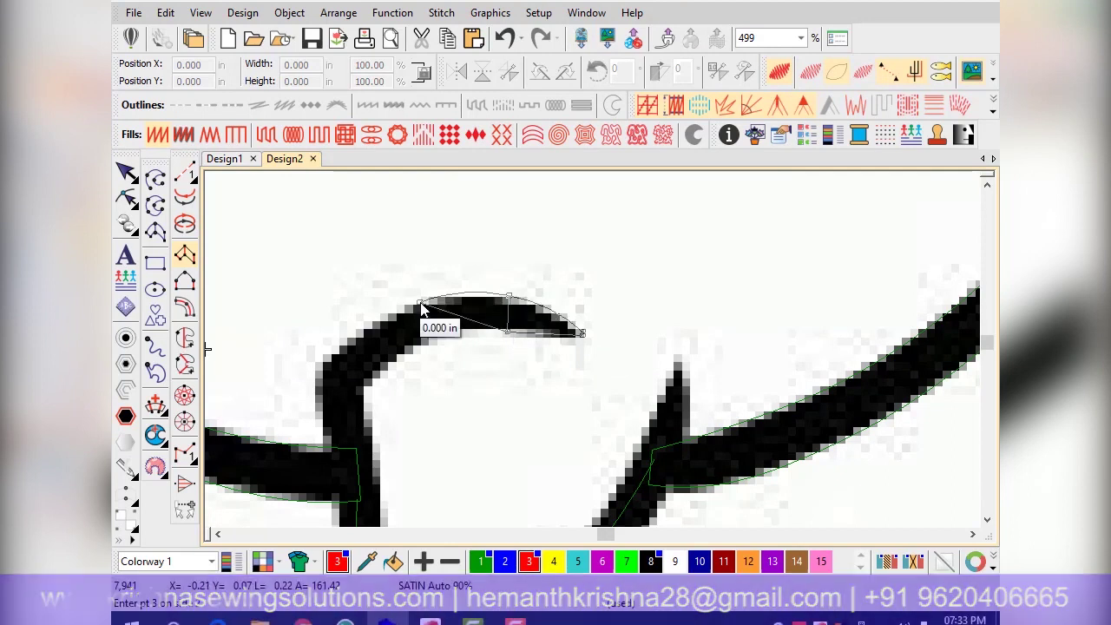
scroll(434, 347, "down", 4)
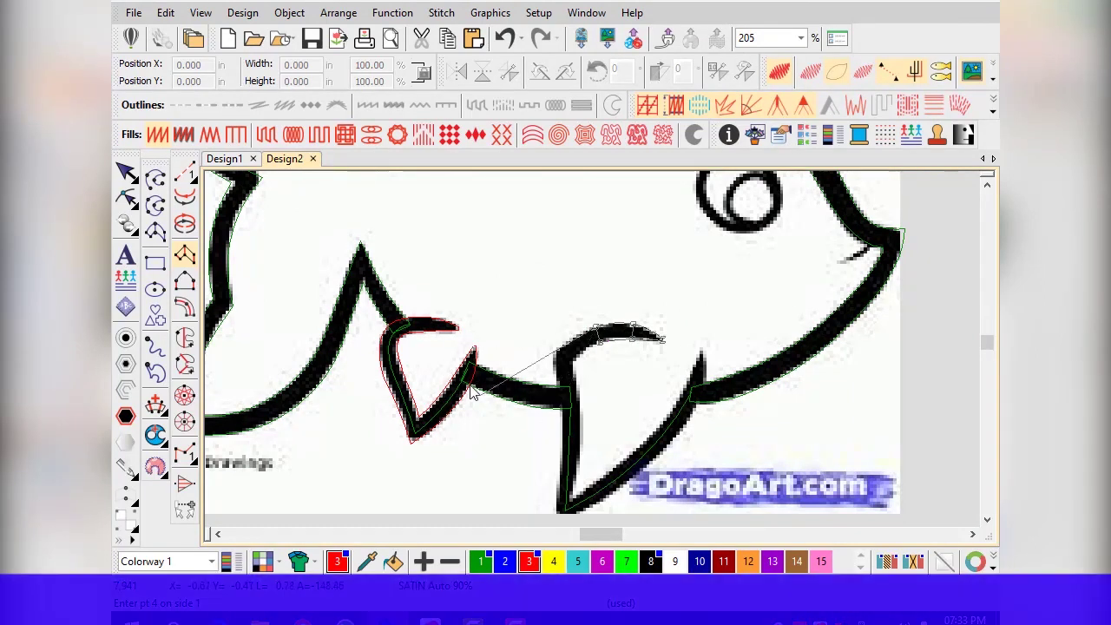
scroll(564, 374, "up", 5)
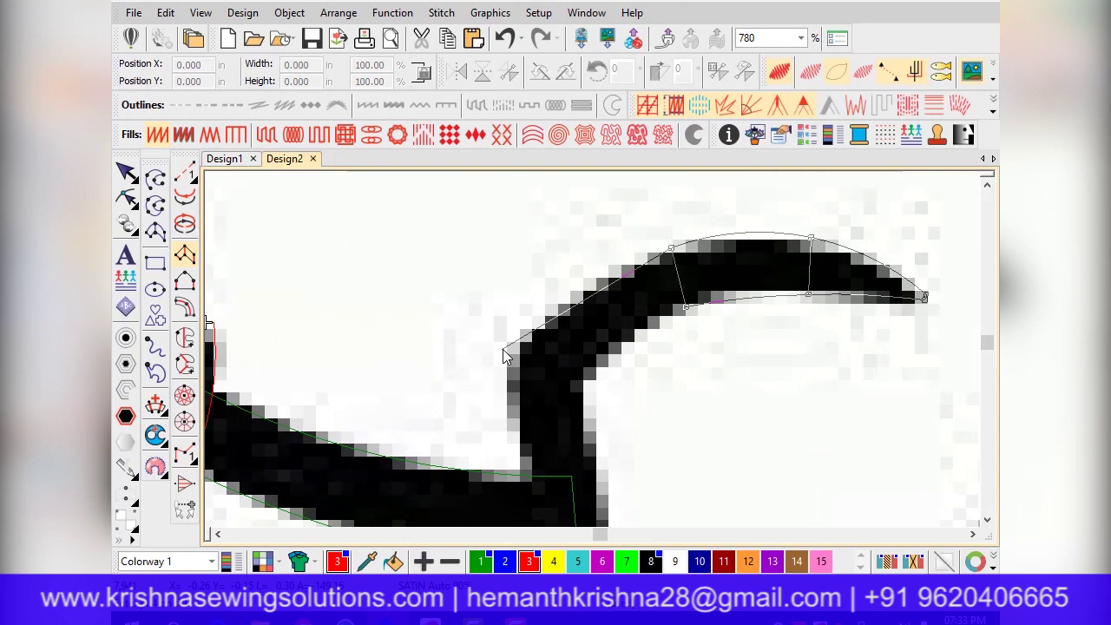
left_click(517, 357)
left_click(585, 387)
- Continue the red column from the large fin's rear corner down its rear edge to the lower tip
scroll(590, 455, "down", 1)
left_click(546, 449)
scroll(546, 449, "down", 1)
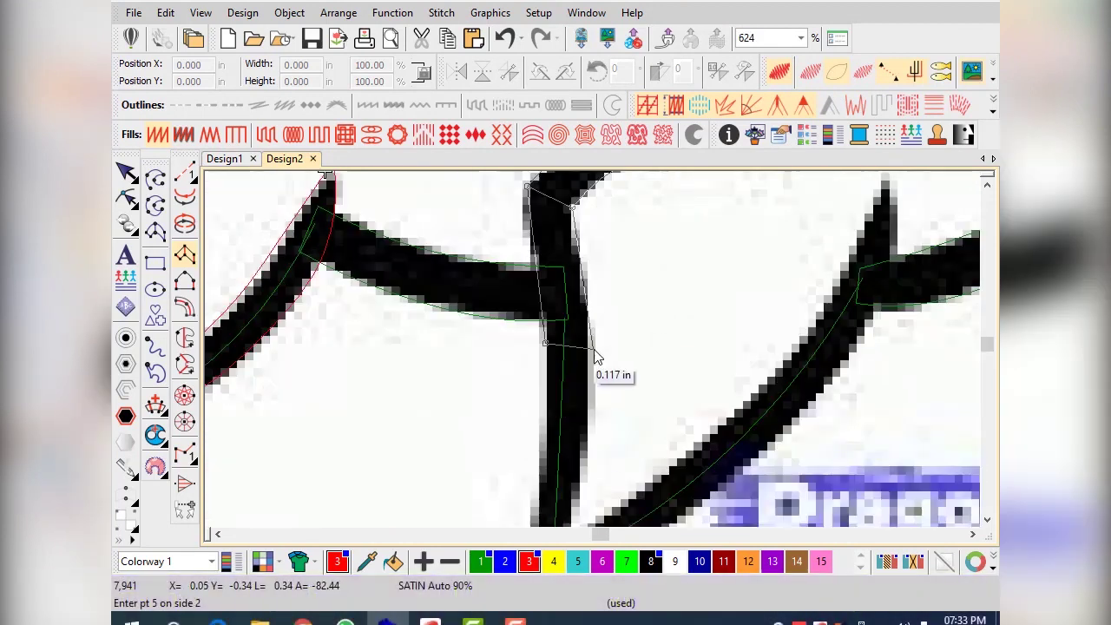
left_click(588, 346)
scroll(546, 406, "down", 3)
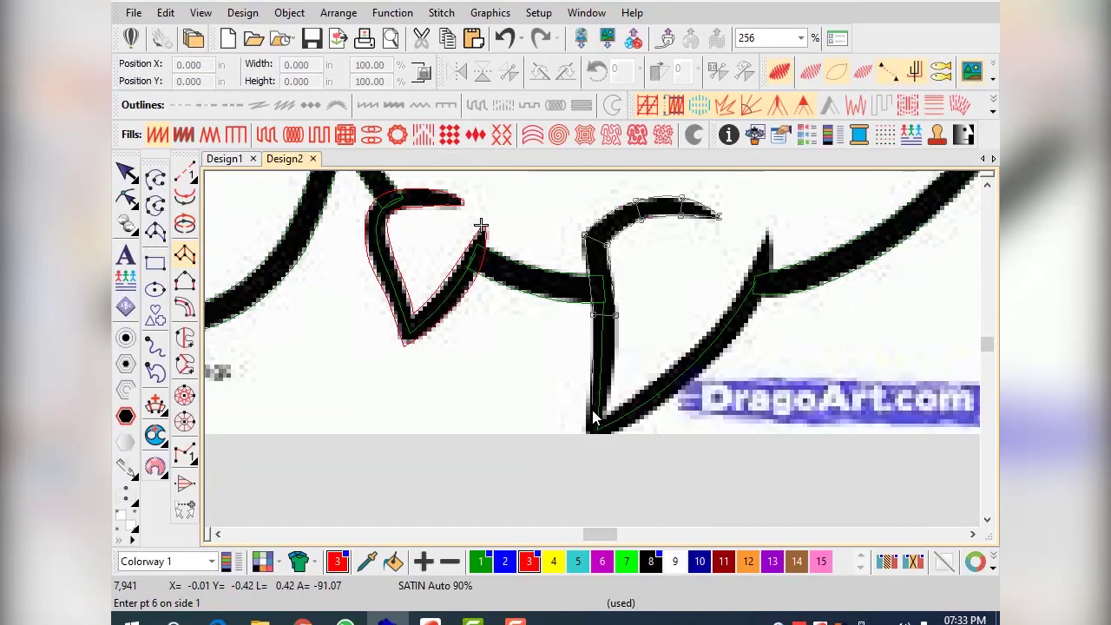
left_click(591, 379)
left_click(616, 378)
left_click(583, 439)
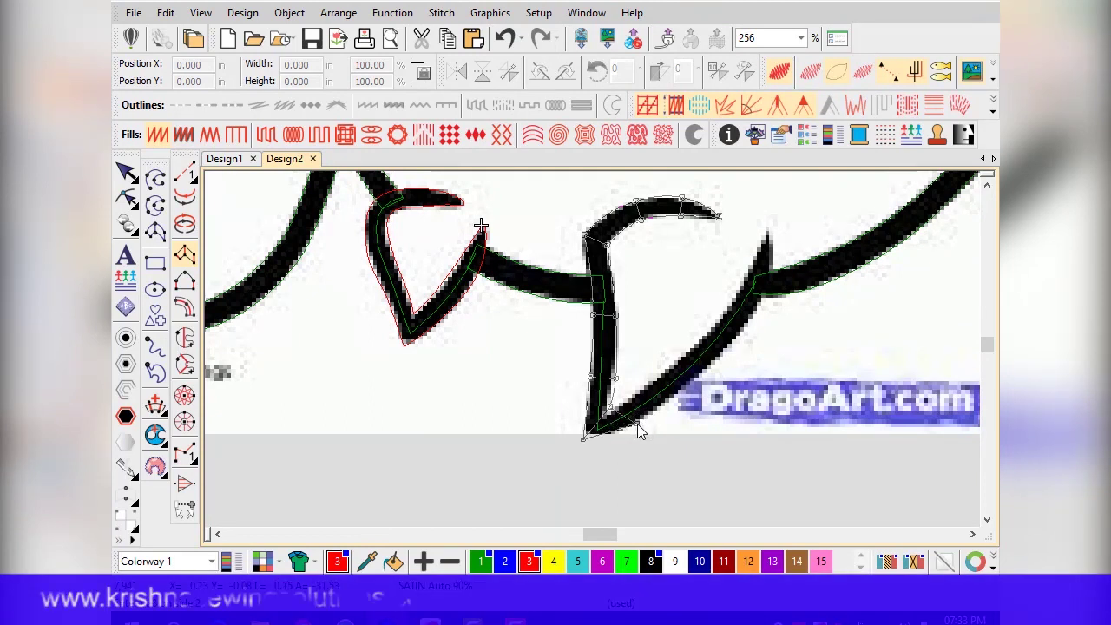
- Continue the red column from the large fin's lower tip up its front edge to the pointed end and finish it
left_click(630, 400)
left_click(636, 422)
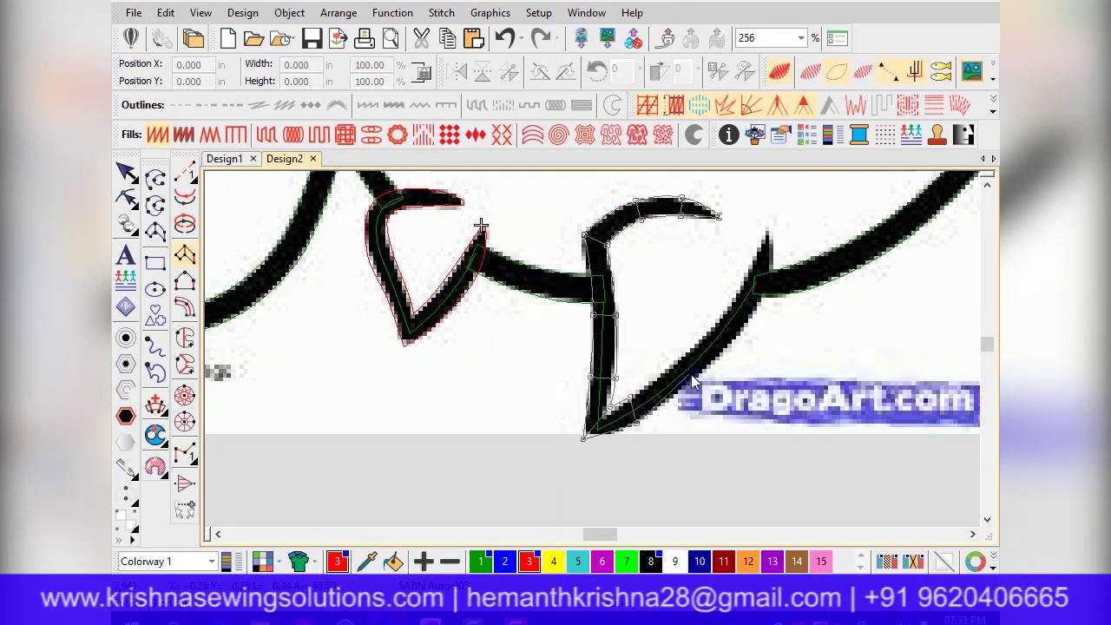
left_click(682, 359)
left_click(724, 310)
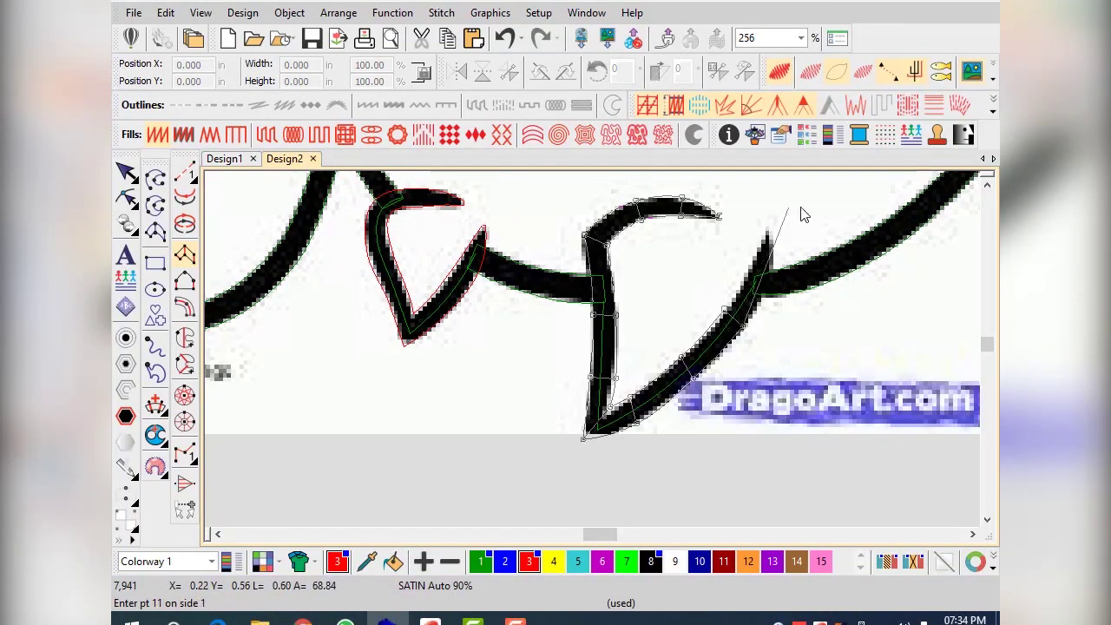
left_click(760, 250)
scroll(760, 249, "up", 2)
left_click(607, 311)
key("Return")
scroll(607, 315, "down", 5)
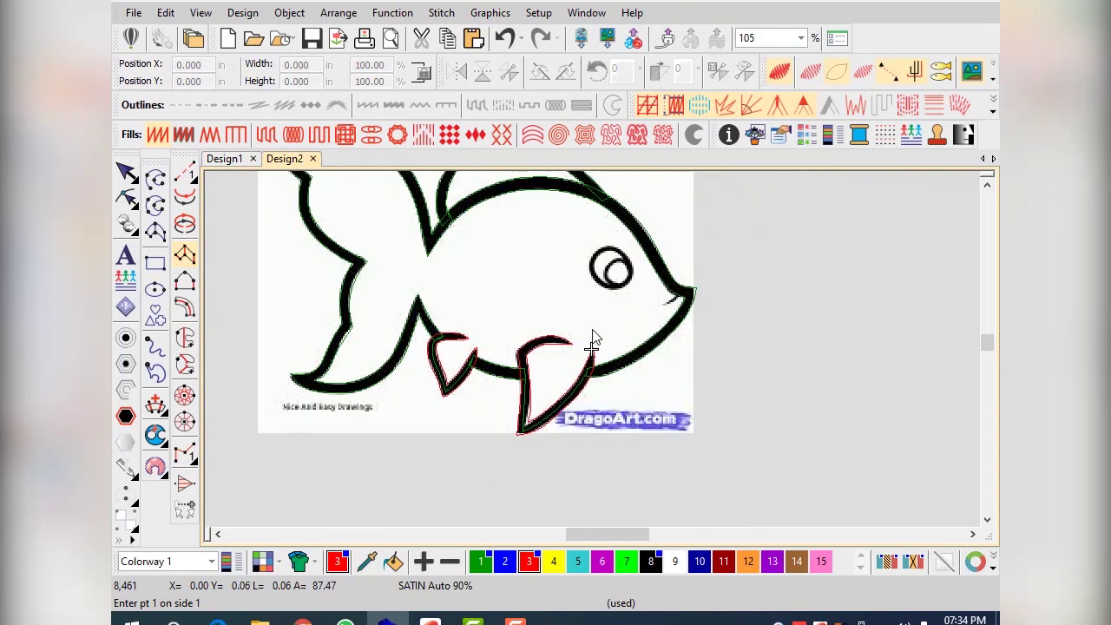
scroll(610, 414, "up", 2)
scroll(608, 414, "up", 1)
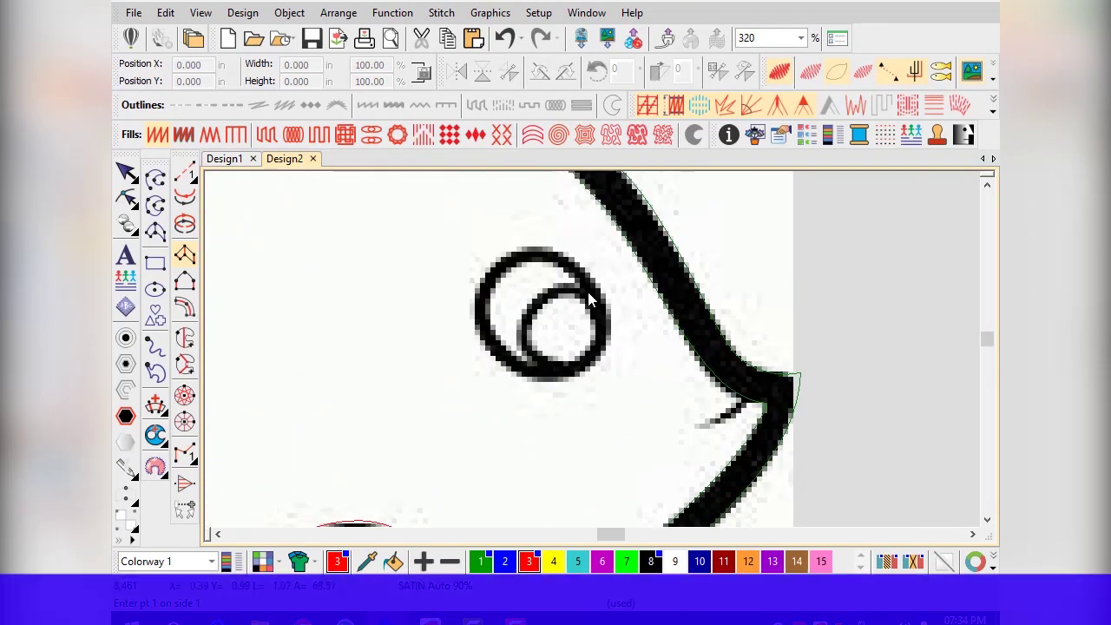
scroll(595, 353, "up", 1)
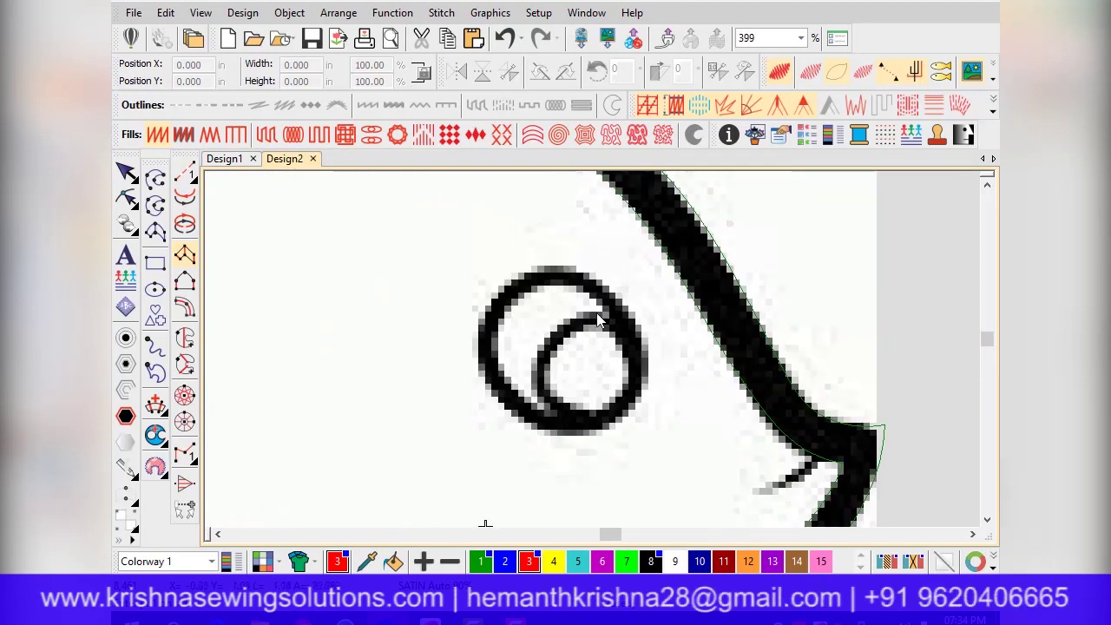
left_click(623, 319)
left_click(625, 329)
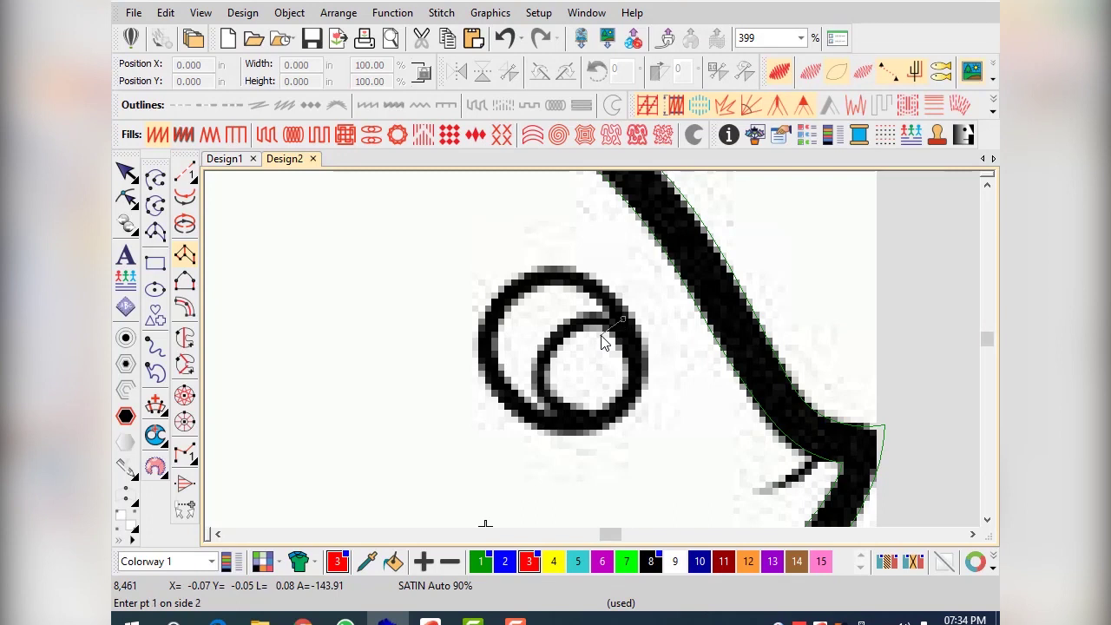
key("Escape")
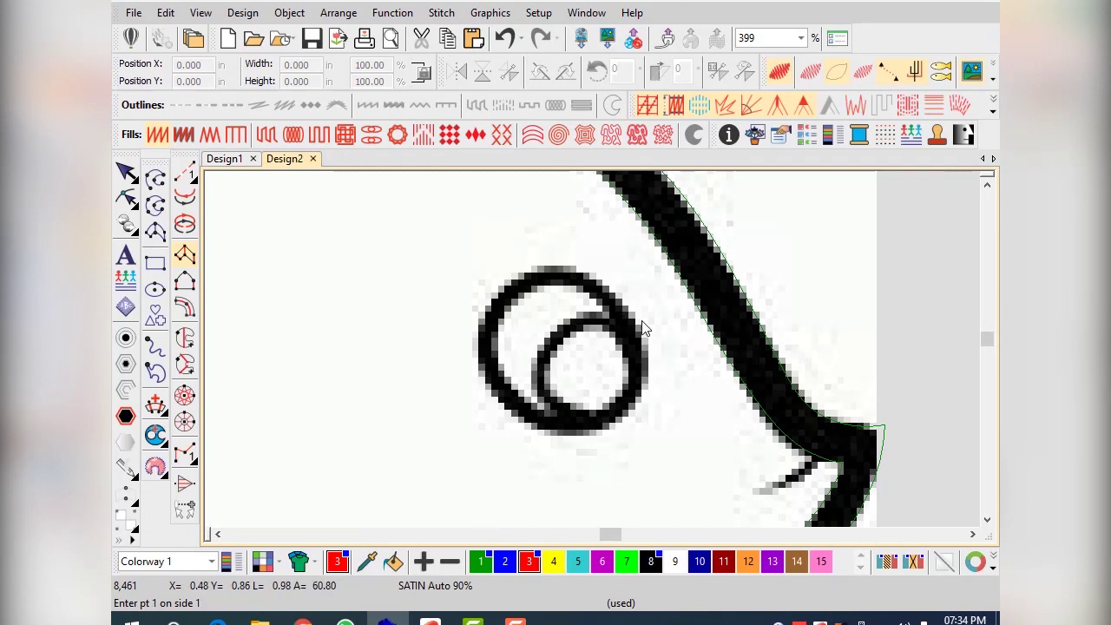
scroll(596, 373, "down", 4)
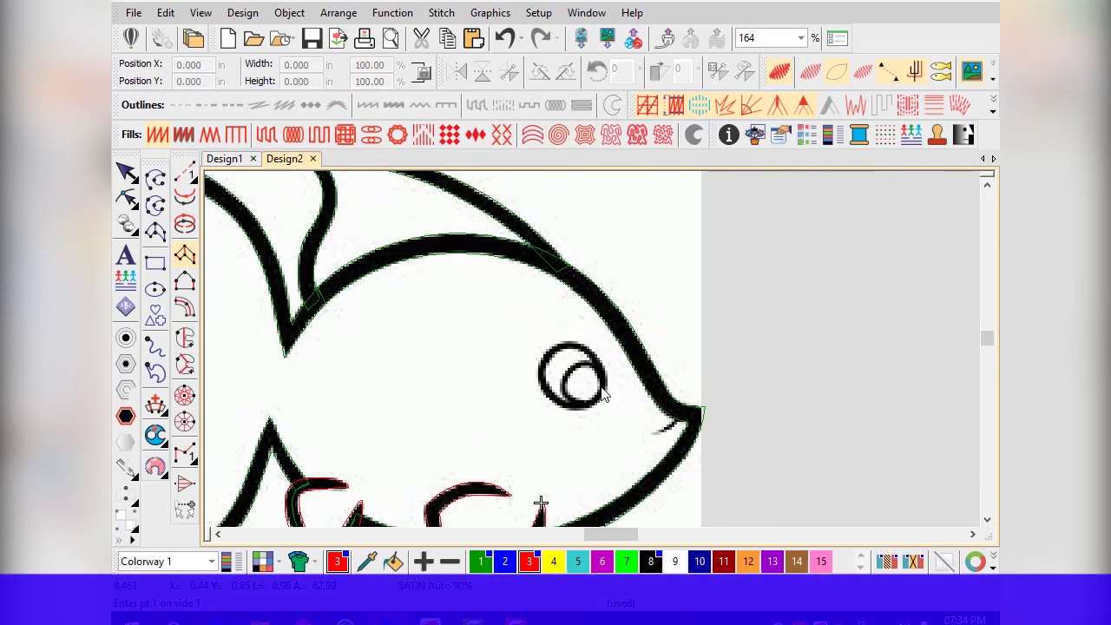
- Digitize a red satin Column A along the eye's inner arc, from its upper junction with the outer ring to the lower one
scroll(595, 379, "up", 4)
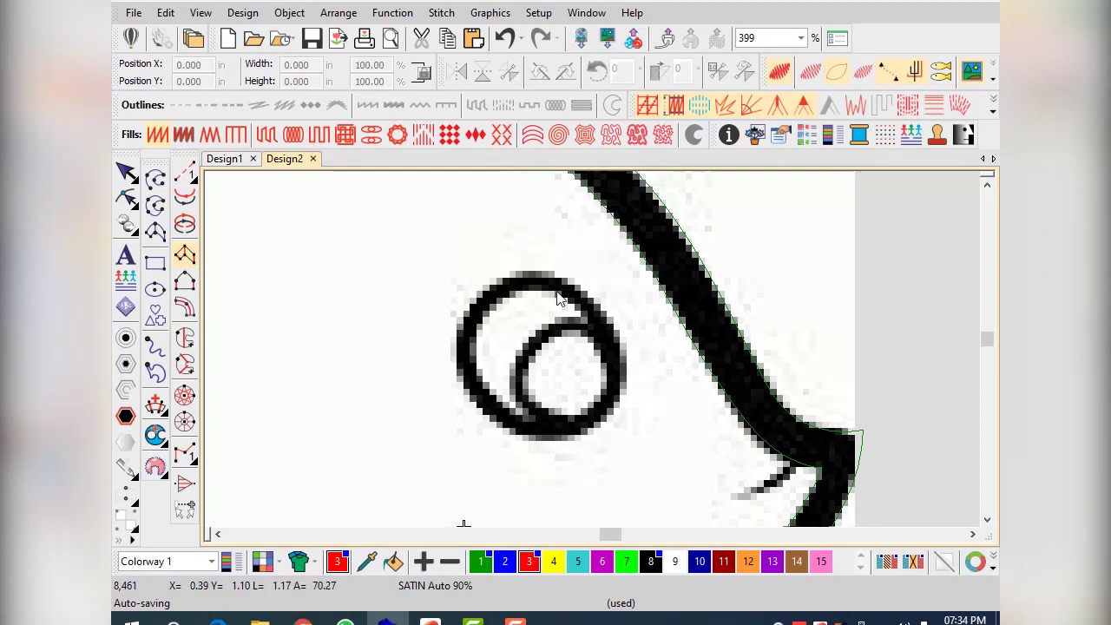
left_click(603, 337)
left_click(602, 323)
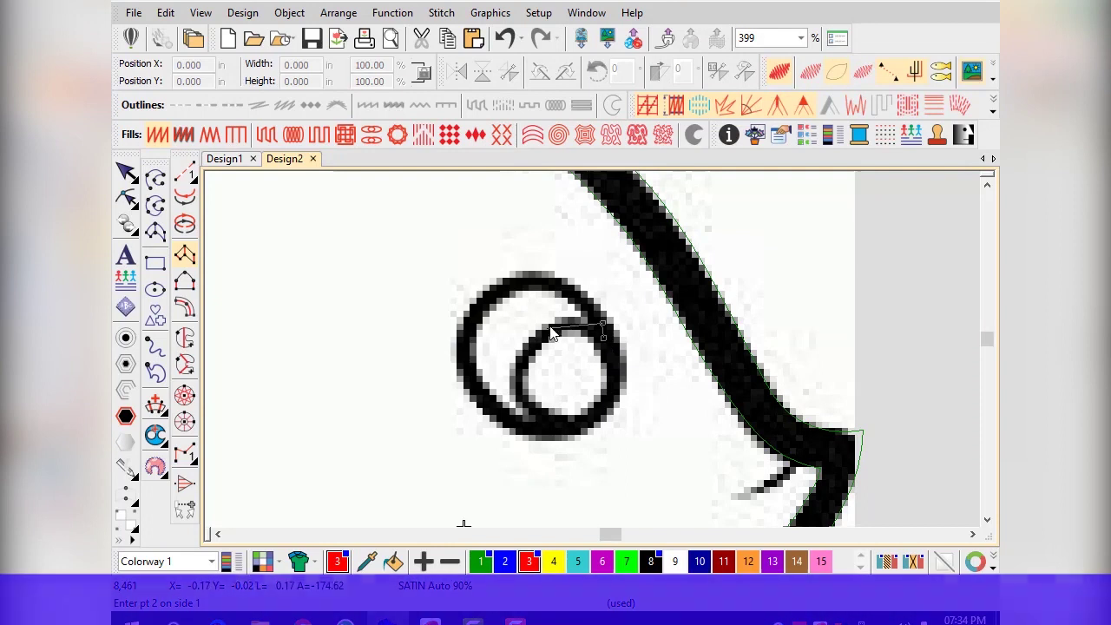
left_click(556, 321)
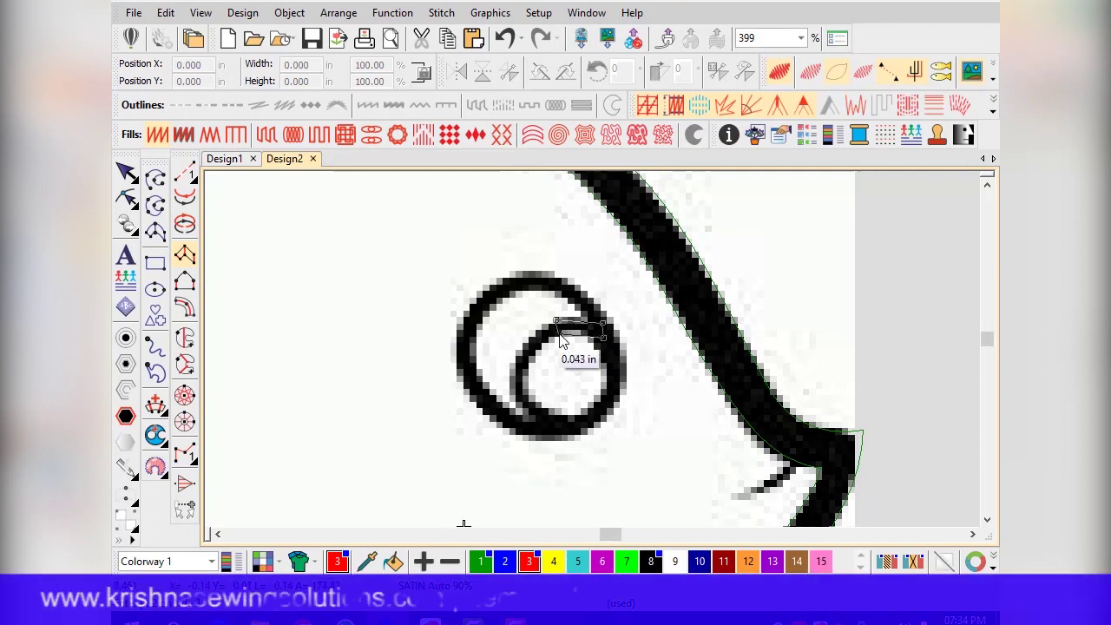
left_click(510, 364)
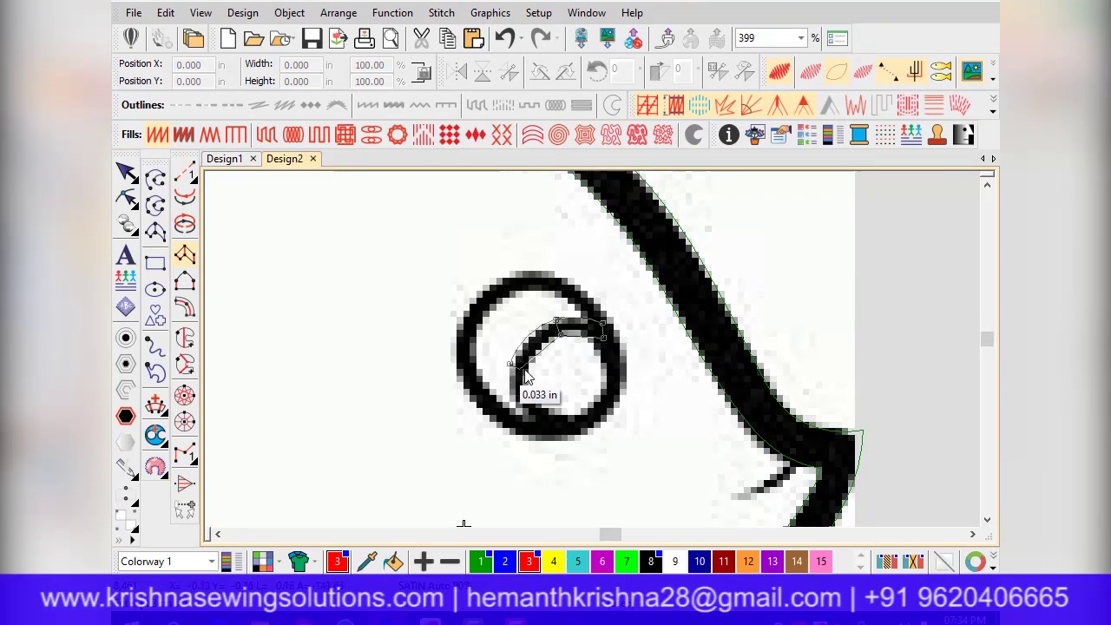
left_click(554, 422)
key("Return")
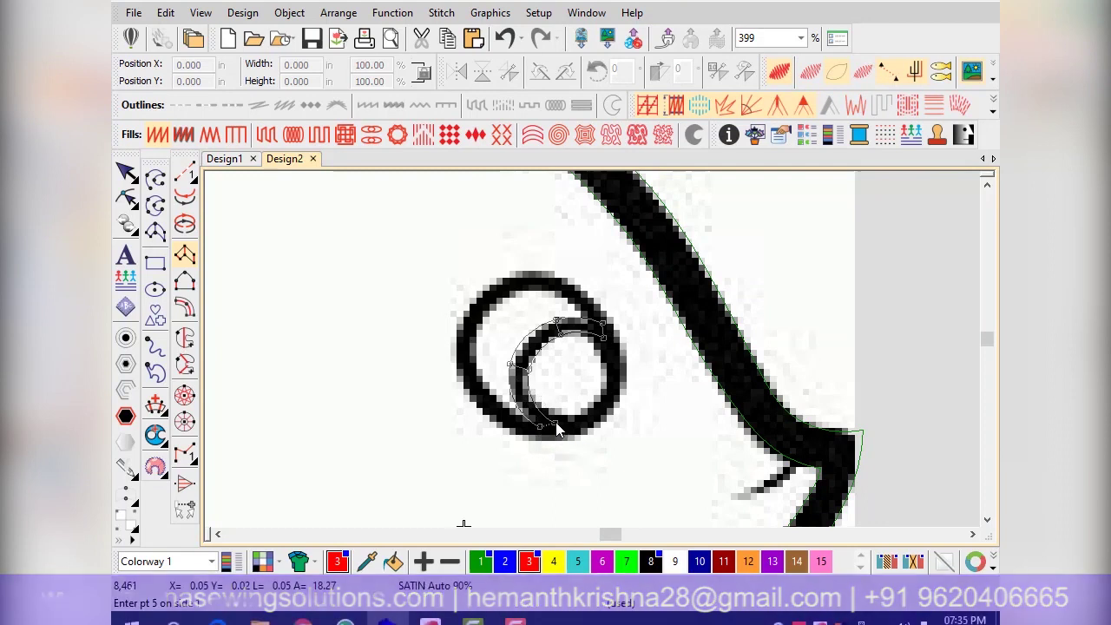
- Digitize a second red Column A around the eye's outer ring, from the top down the nose-facing side to the bottom
left_click(563, 277)
left_click(612, 322)
left_click(625, 389)
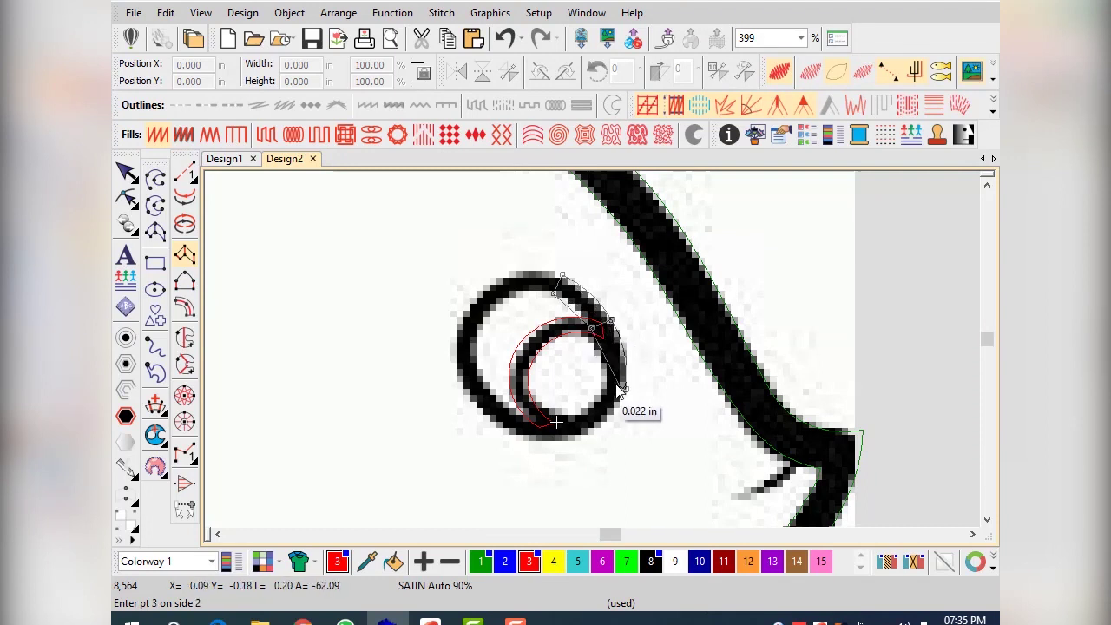
left_click(599, 383)
left_click(558, 439)
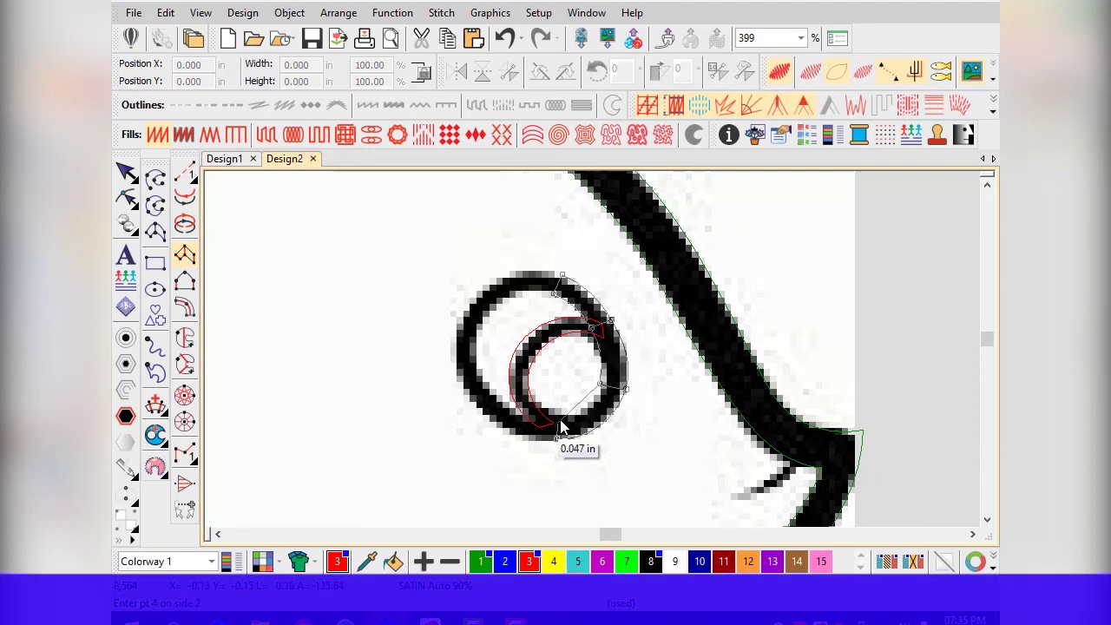
- Continue the outer ring column from the eye's bottom up its tail-facing side, close it at the starting point and finish it
left_click(474, 404)
left_click(492, 391)
left_click(485, 316)
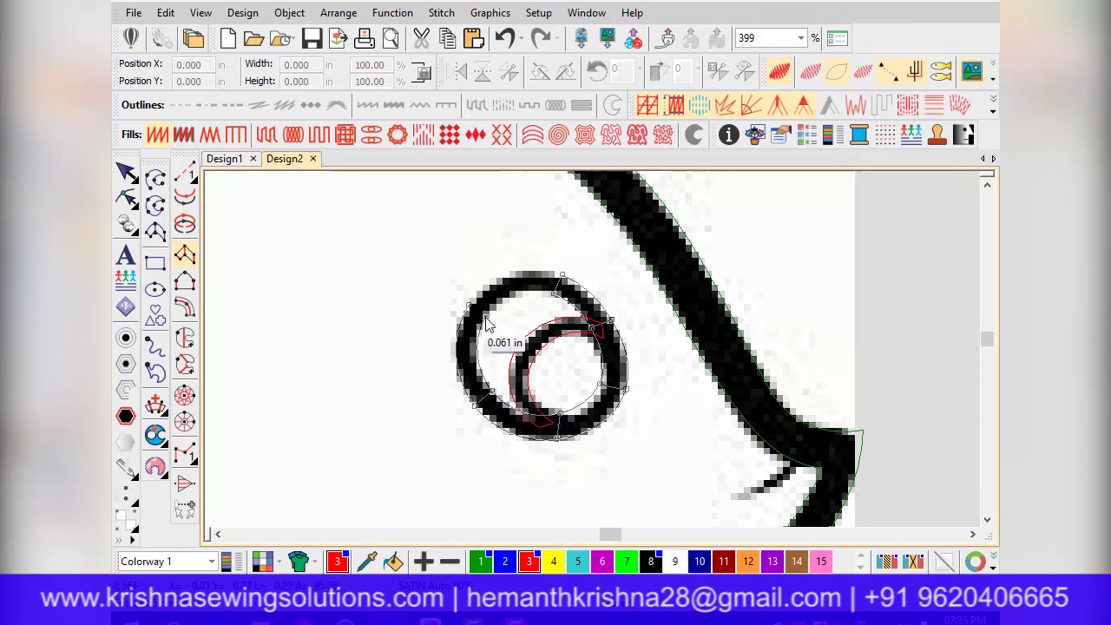
left_click(523, 270)
left_click(569, 278)
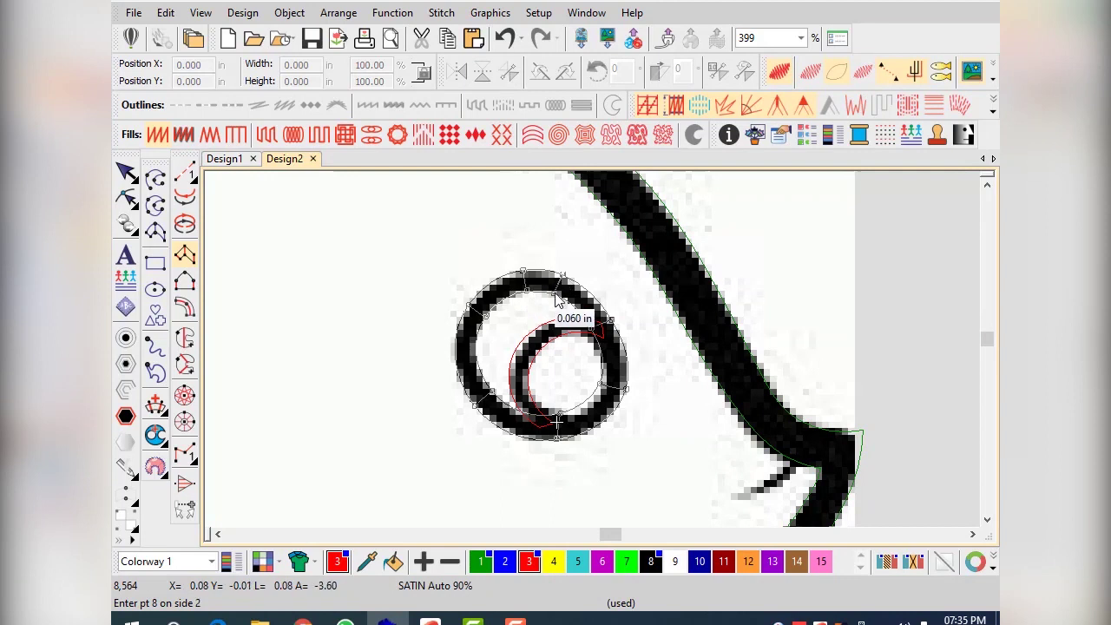
left_click(558, 299)
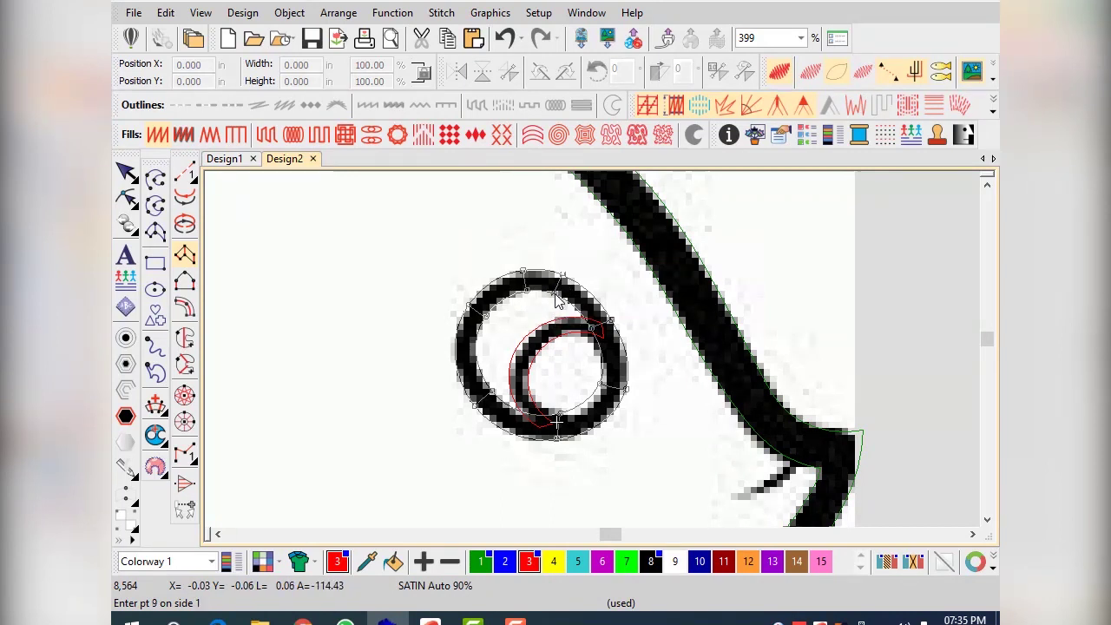
key("Return")
- Exit Column A digitizing, deselect the outer eye ring and examine the small mouth line beside the nose
scroll(553, 297, "down", 6)
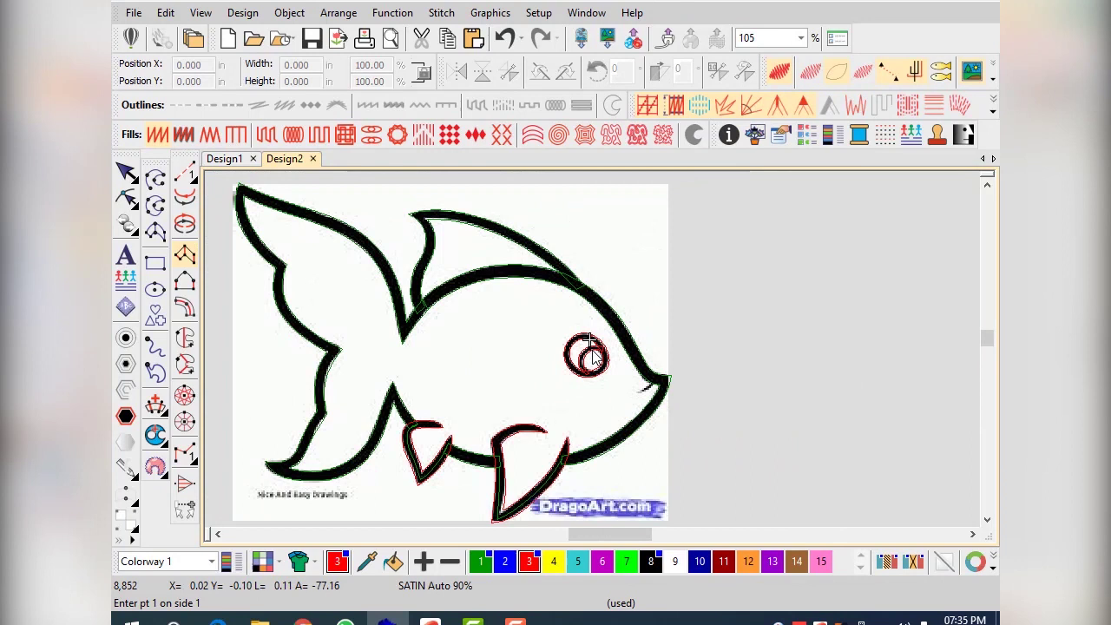
scroll(670, 390, "up", 6)
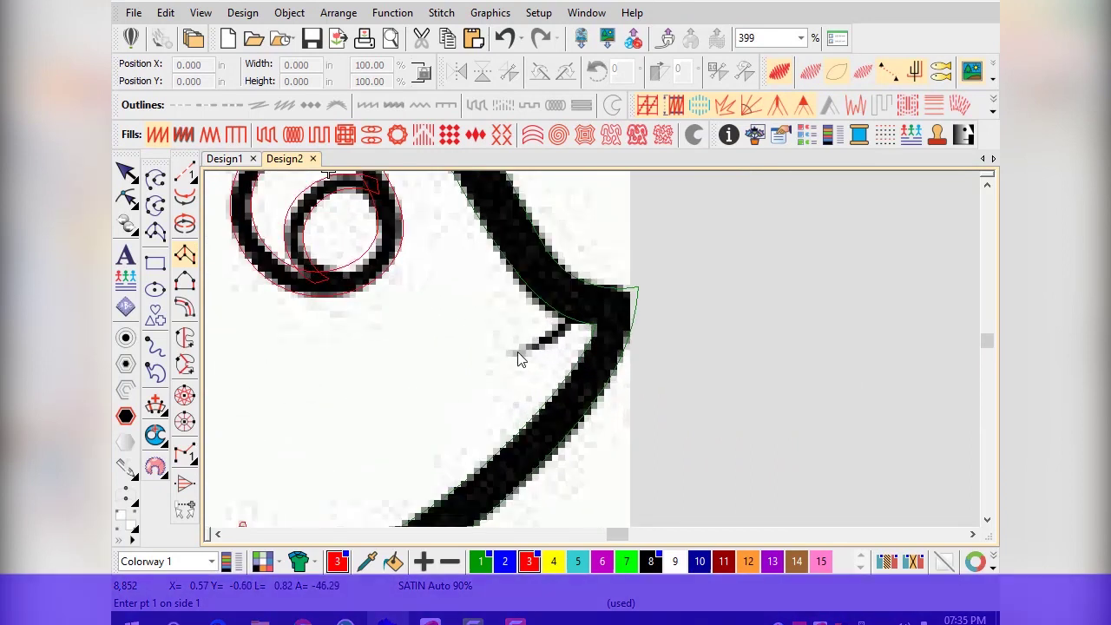
scroll(577, 337, "down", 2)
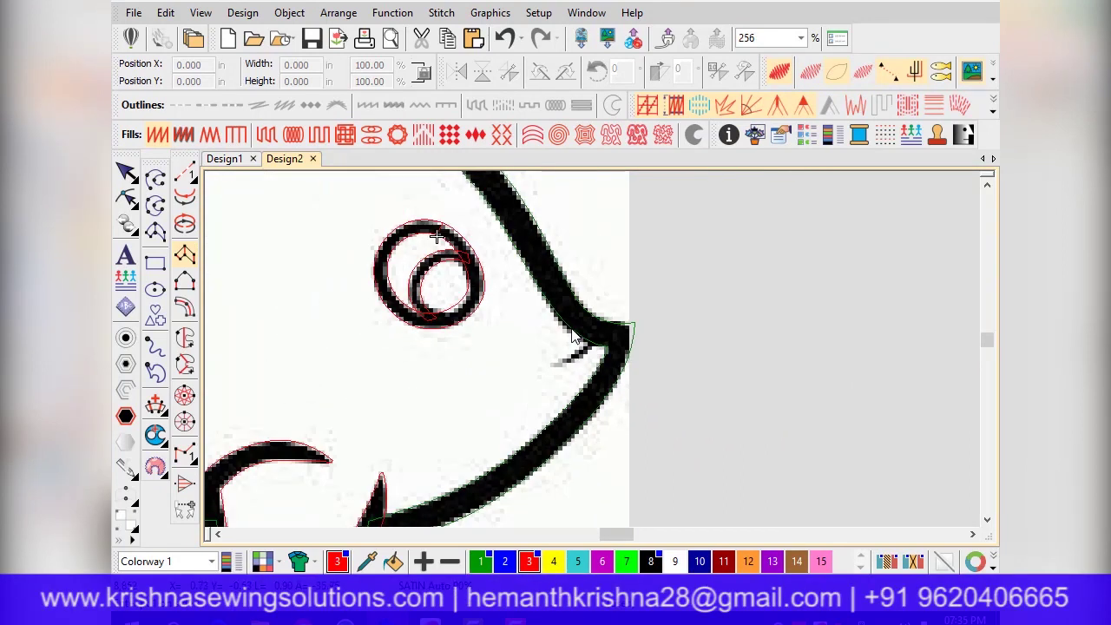
scroll(583, 339, "up", 1)
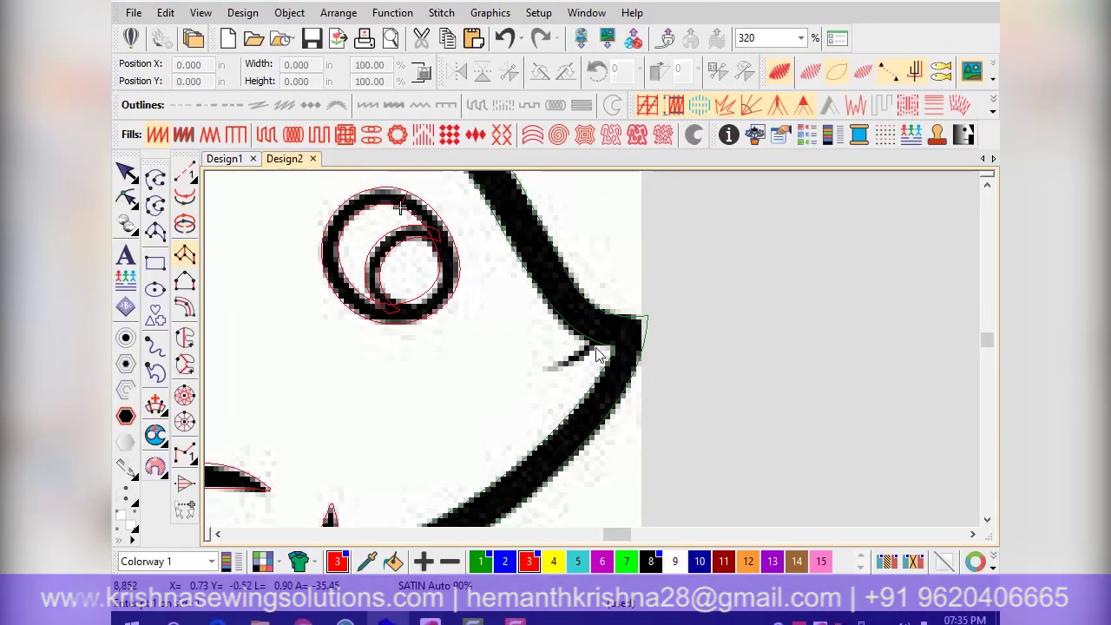
left_click(127, 173)
scroll(594, 355, "down", 7)
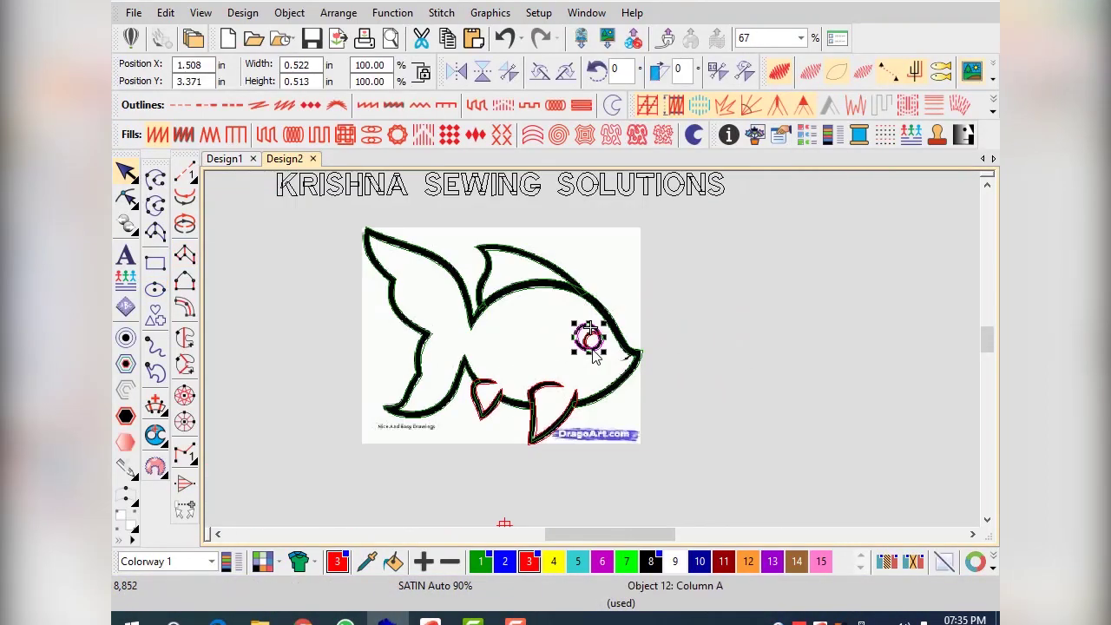
left_click(826, 373)
scroll(587, 347, "up", 6)
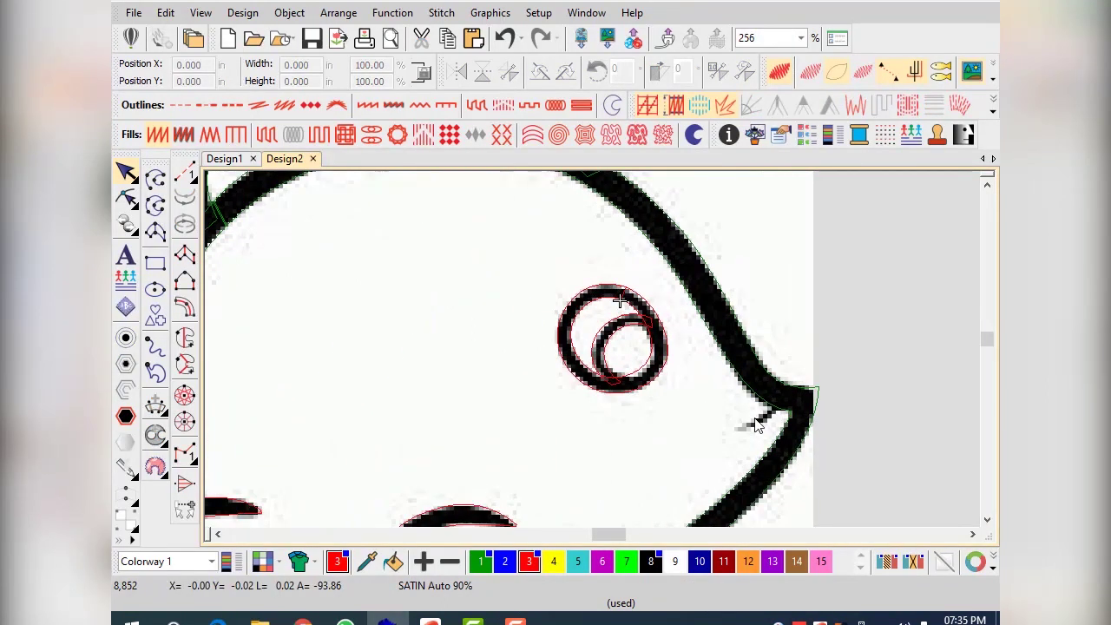
scroll(768, 428, "up", 4)
scroll(594, 359, "down", 6)
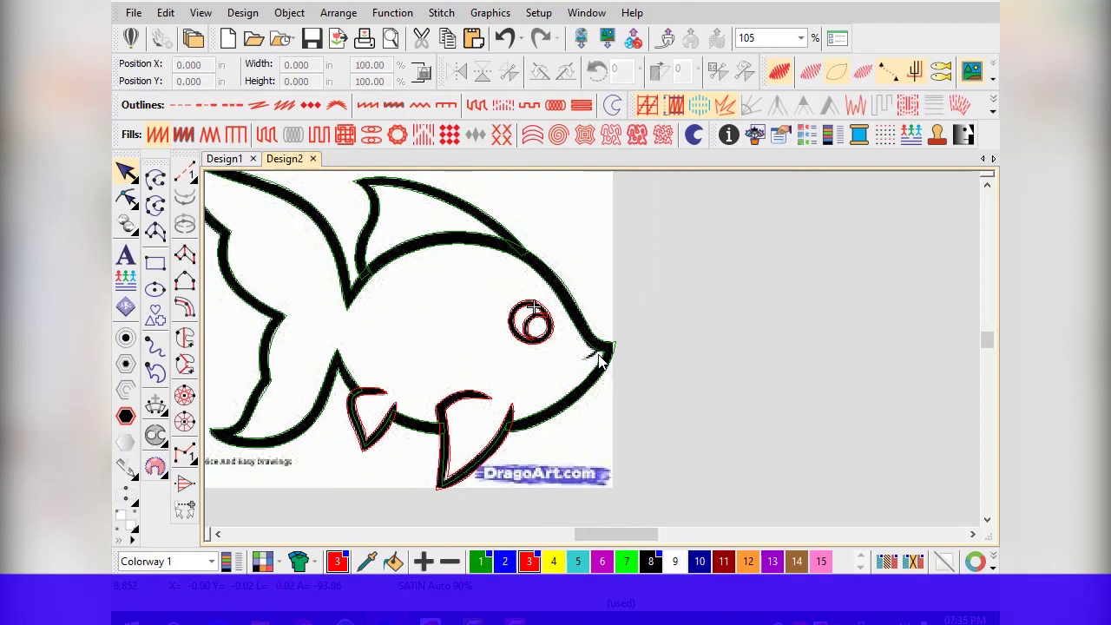
- Start a green Column A along the mouth line, placing point pairs at its tip and halfway toward the nose
scroll(601, 362, "up", 6)
left_click(184, 254)
left_click(480, 562)
left_click(477, 389)
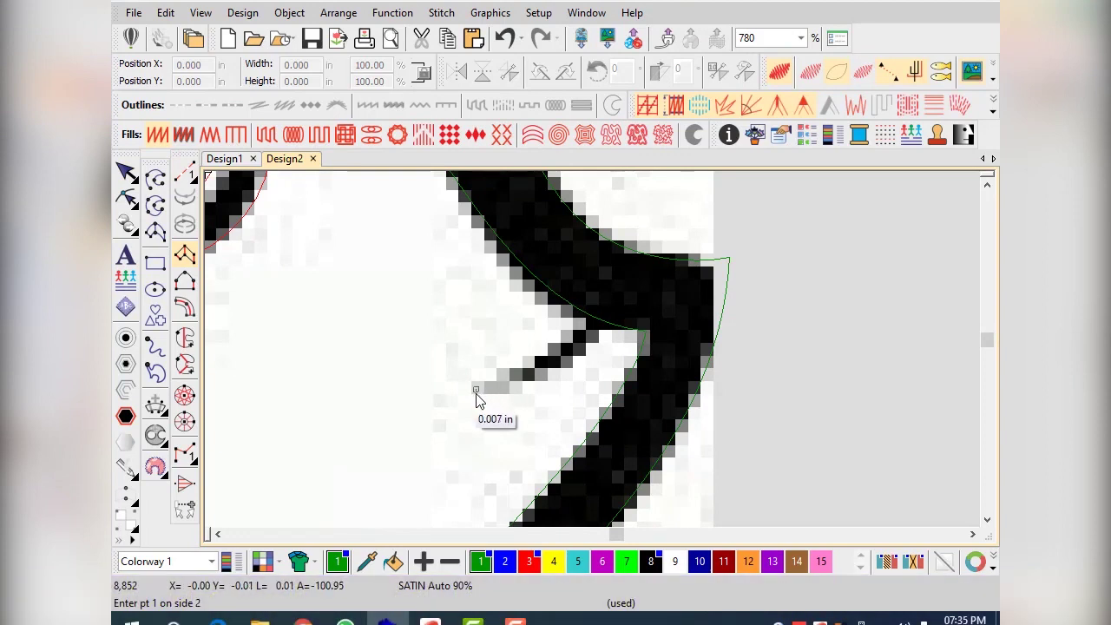
left_click(476, 399)
scroll(475, 399, "up", 2)
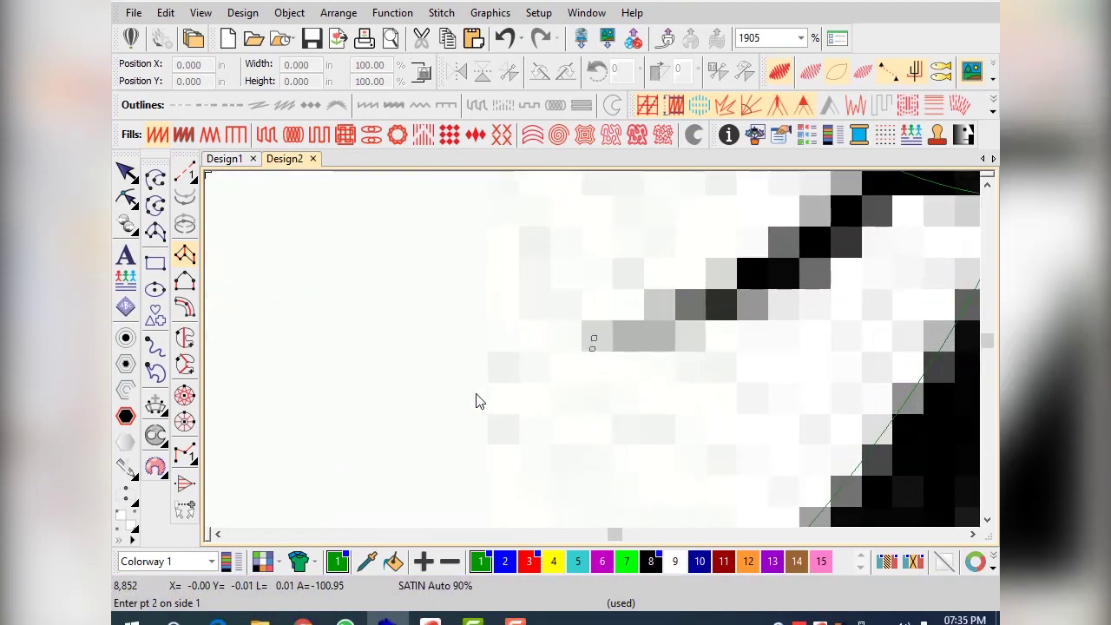
scroll(475, 401, "down", 1)
scroll(476, 401, "down", 2)
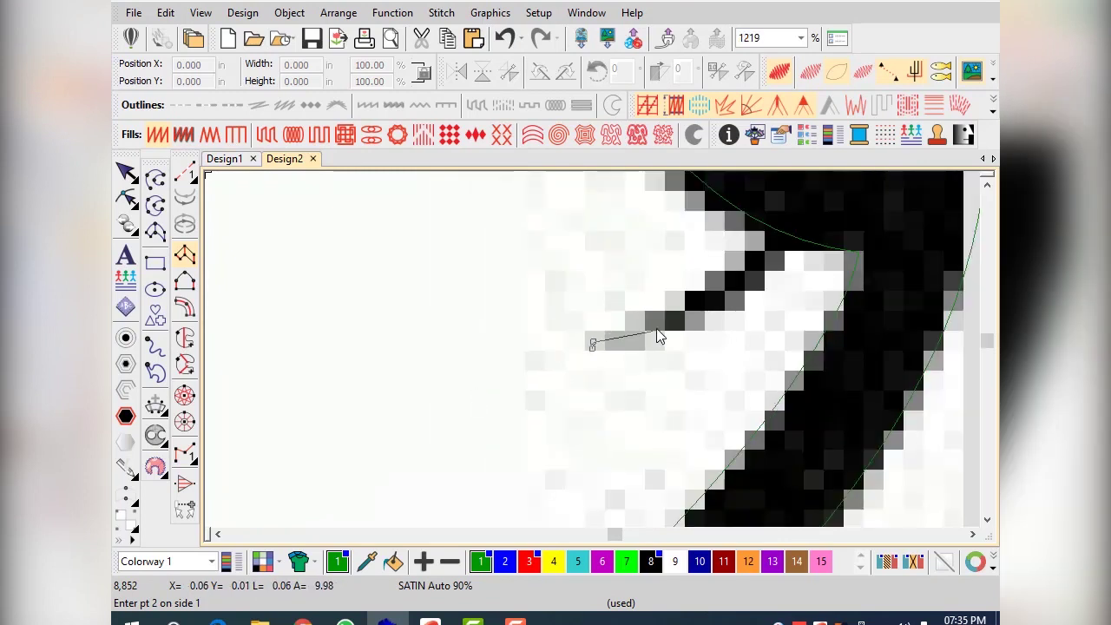
left_click(670, 288)
left_click(703, 335)
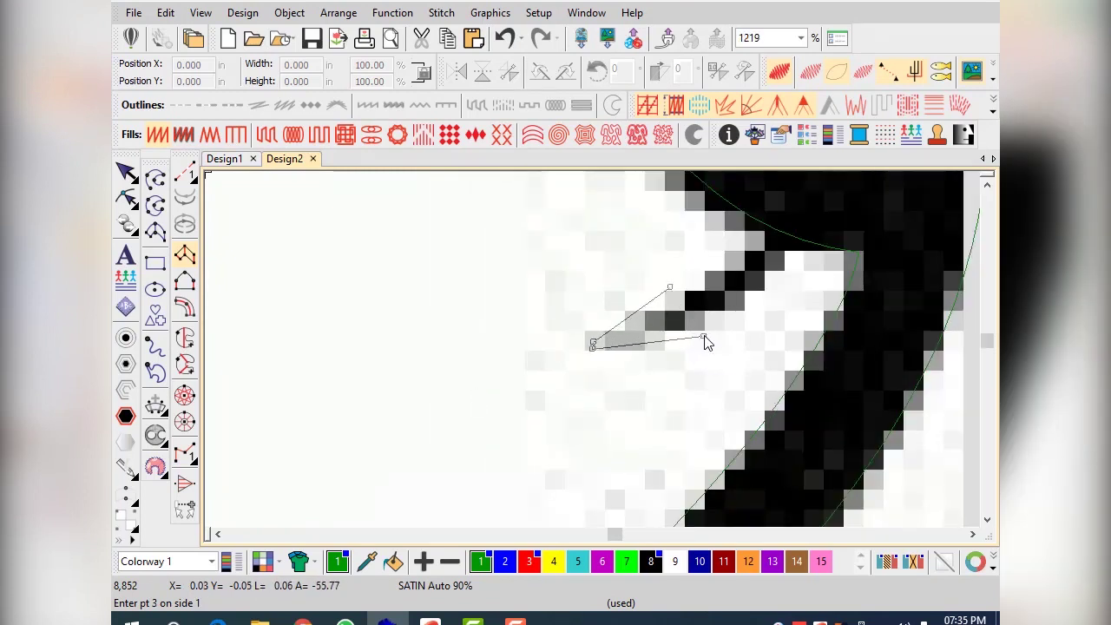
- Extend the mouth column with two more point pairs up into the body outline at the nose and finish it
left_click(742, 219)
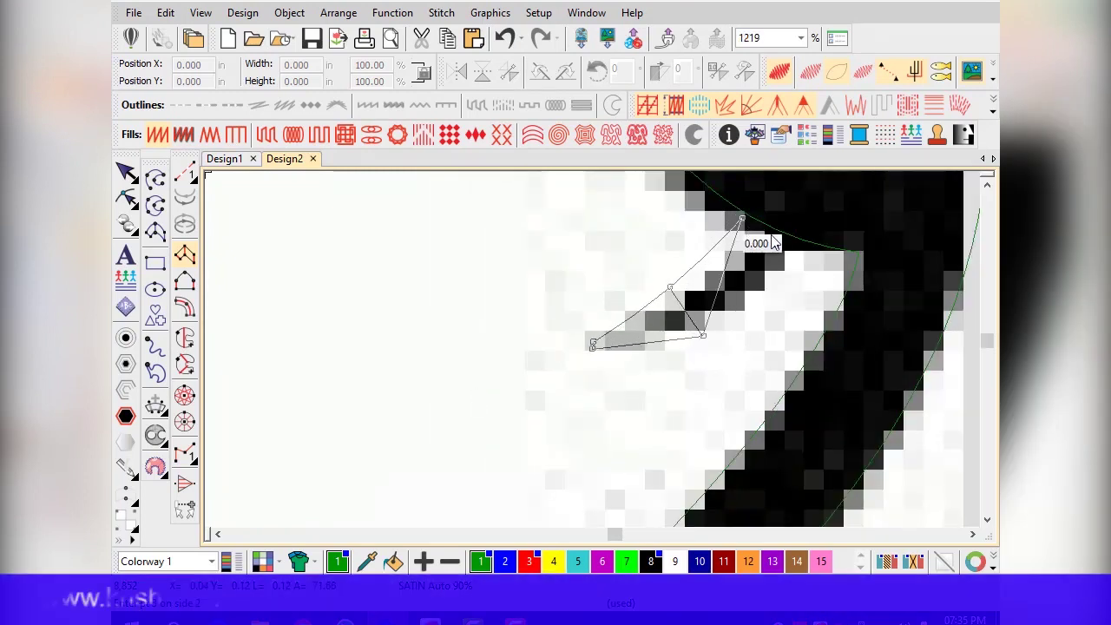
left_click(804, 255)
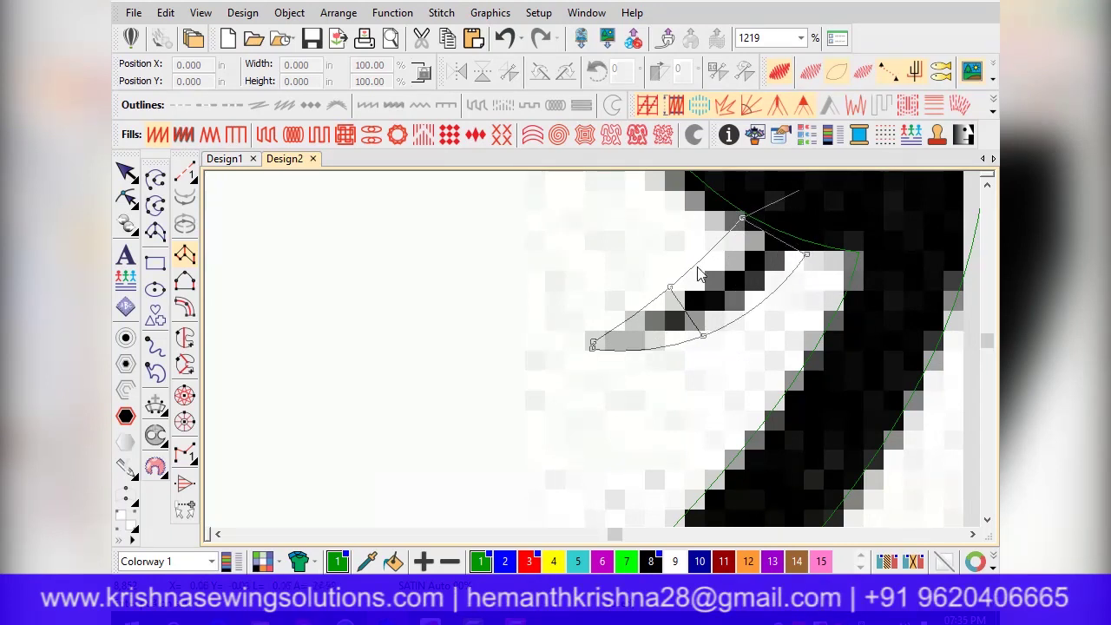
left_click(683, 244)
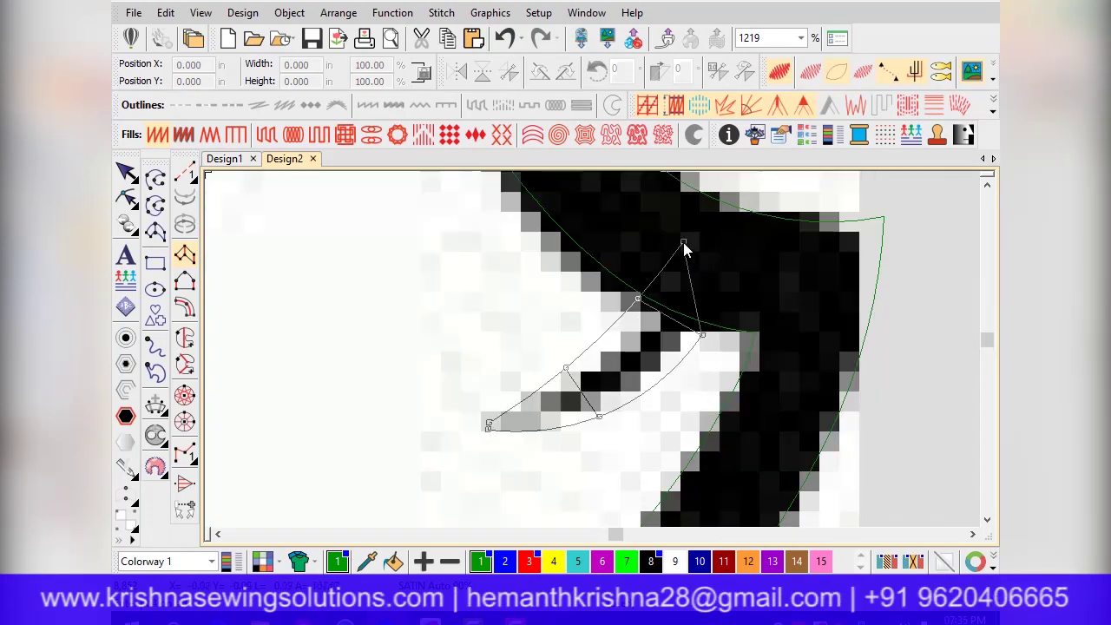
left_click(757, 271)
key("Return")
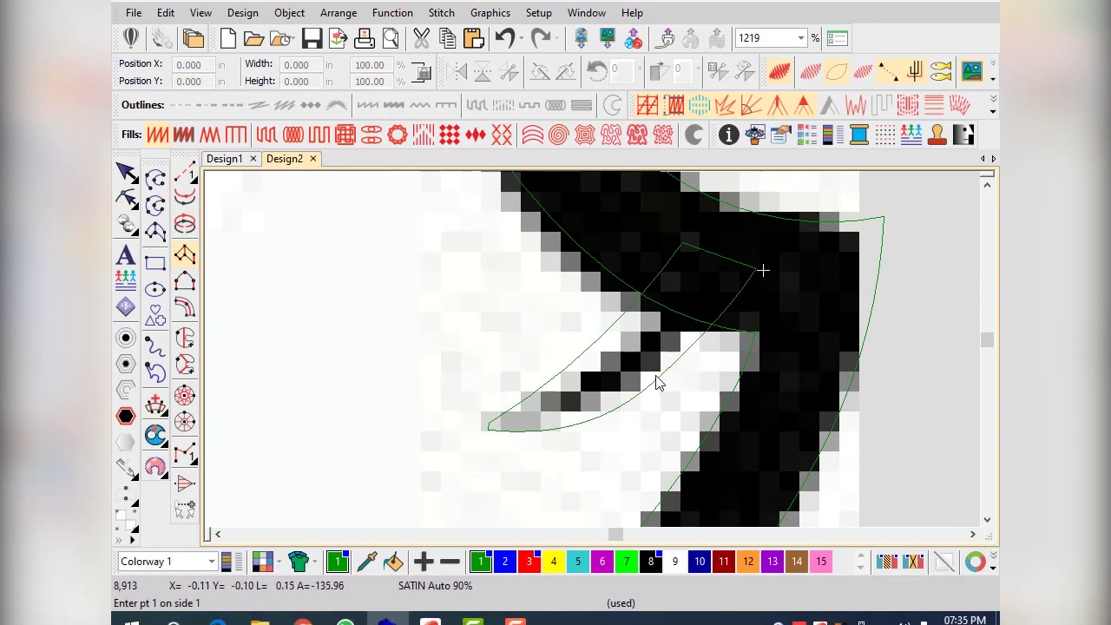
scroll(657, 373, "down", 5)
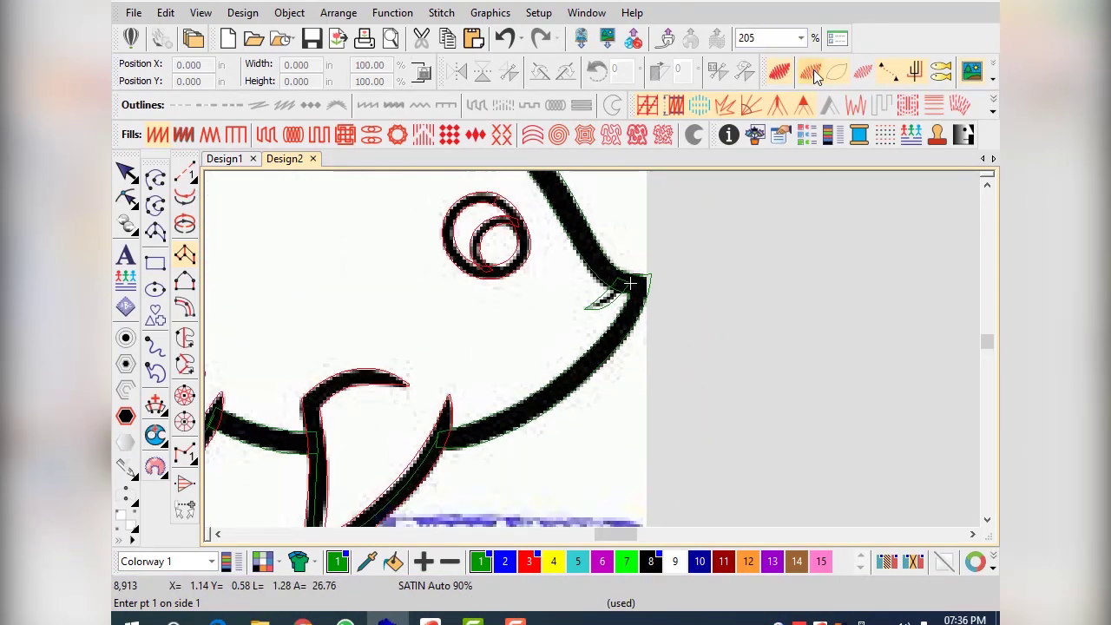
- Display the design as realistic stitches and examine where the mouth column meets the body outline at the nose
left_click(813, 70)
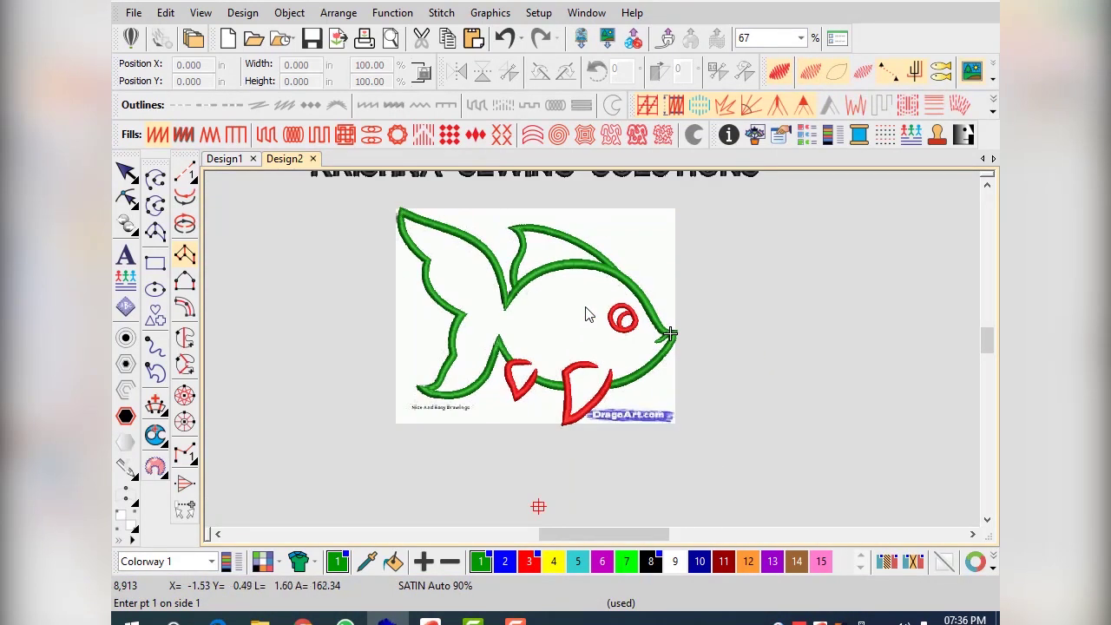
scroll(587, 315, "up", 1)
scroll(588, 315, "up", 2)
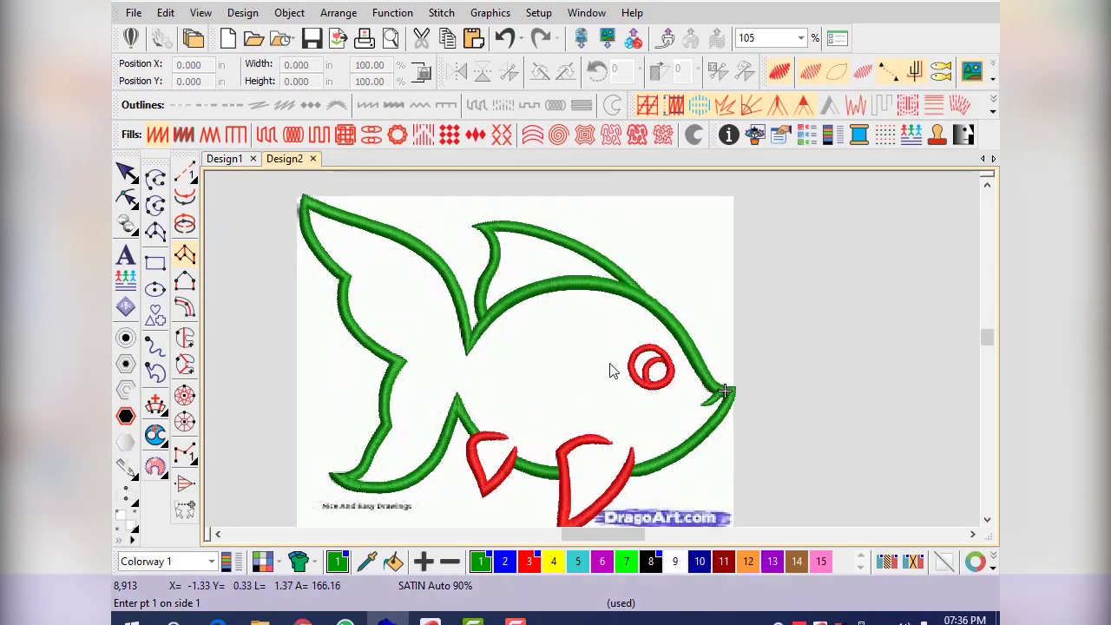
scroll(700, 385, "up", 2)
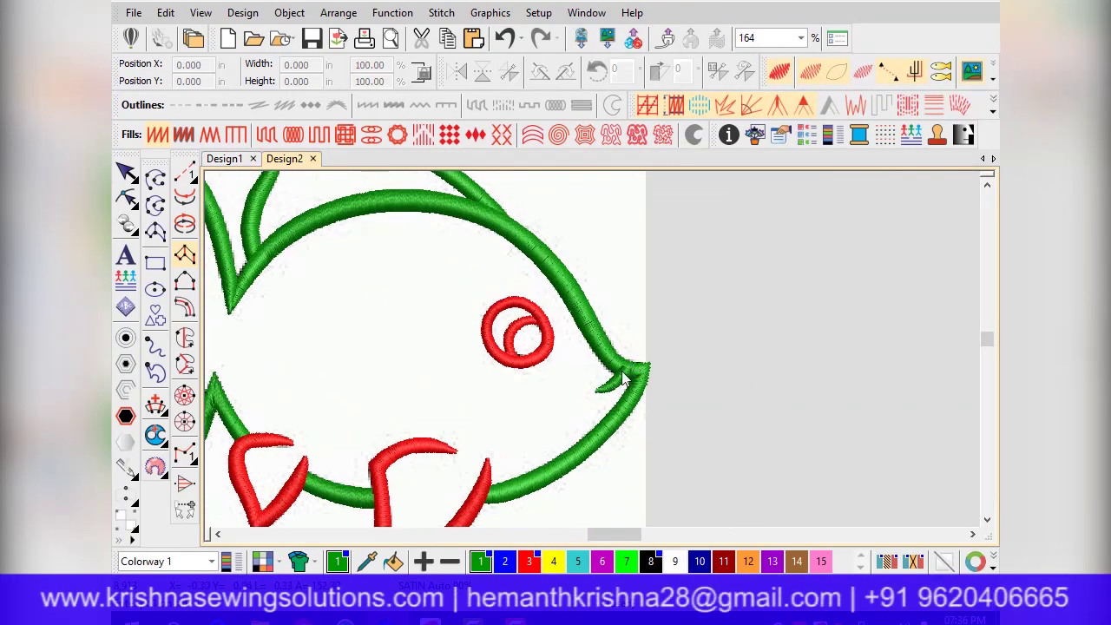
scroll(620, 379, "up", 5)
scroll(621, 336, "up", 1)
scroll(620, 335, "down", 1)
scroll(621, 336, "up", 1)
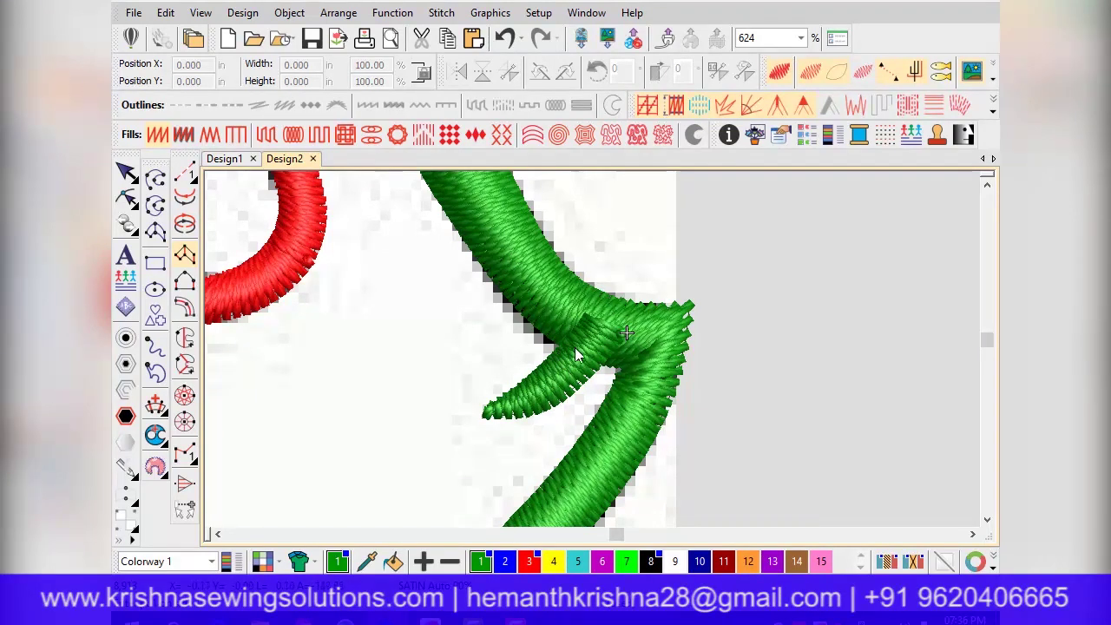
scroll(590, 360, "down", 3)
scroll(594, 356, "down", 2)
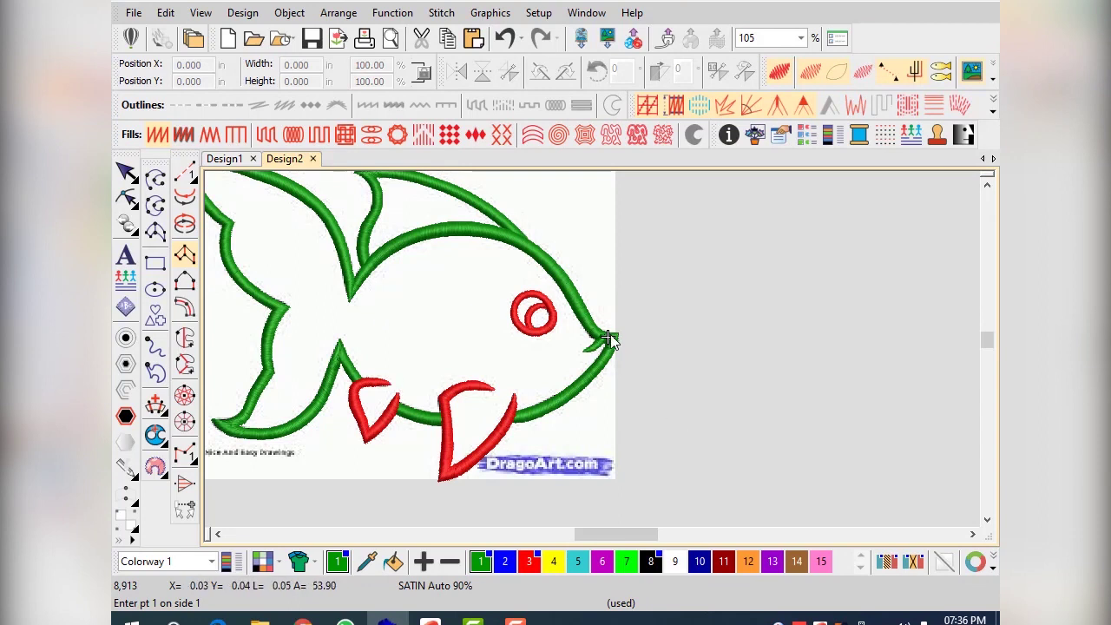
- Open the Color-Object List and locate the mouth column and the body column that runs over the back to the nose
left_click(807, 137)
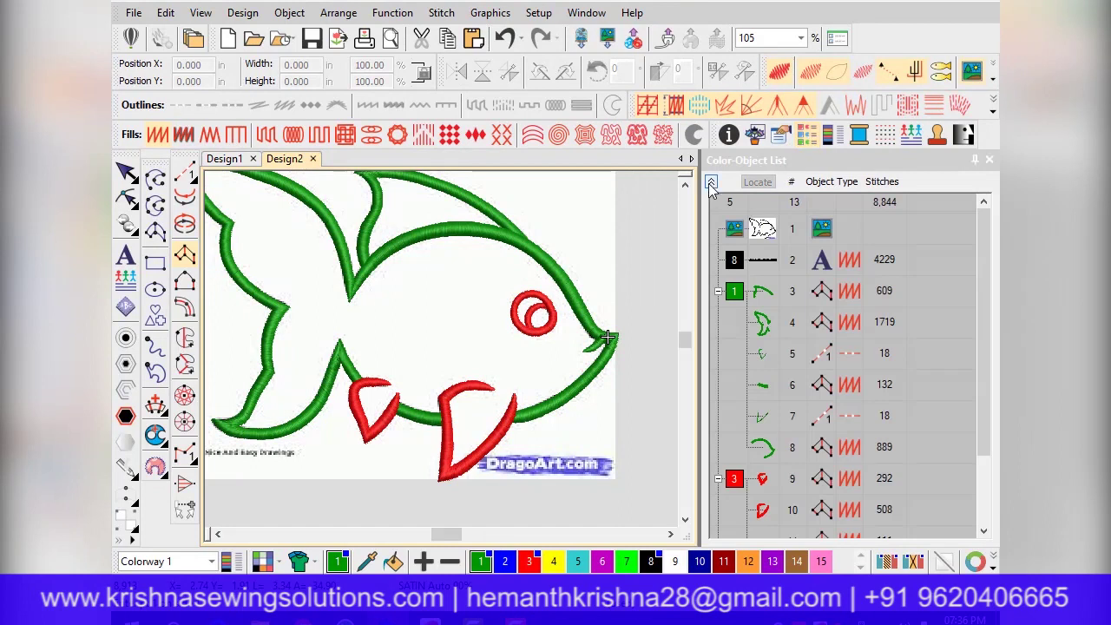
left_click(711, 183)
left_click(710, 184)
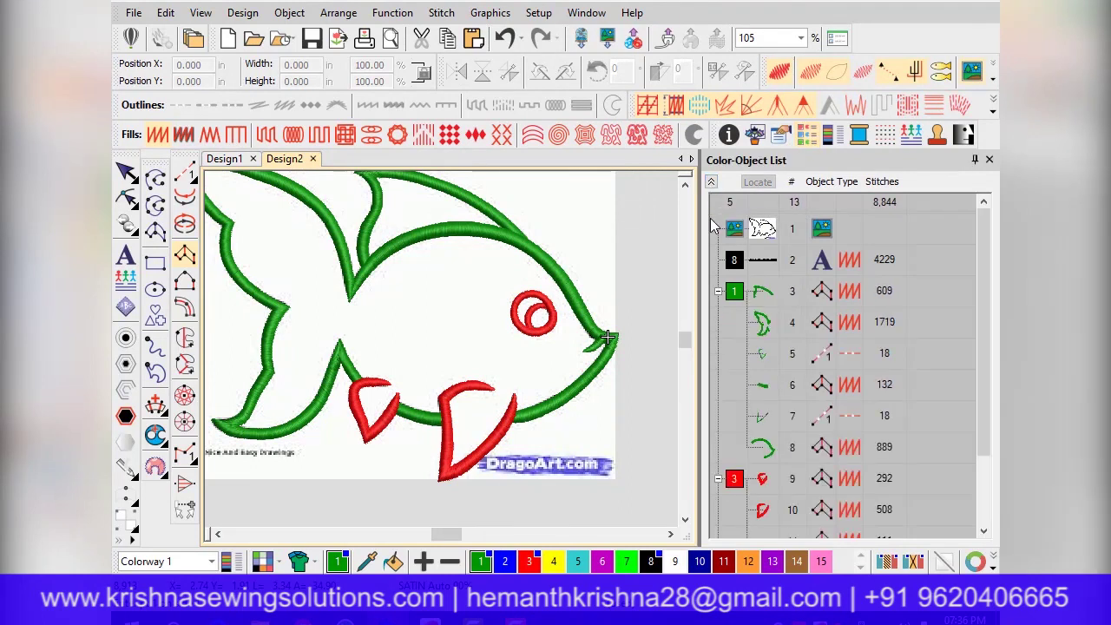
scroll(759, 486, "down", 2)
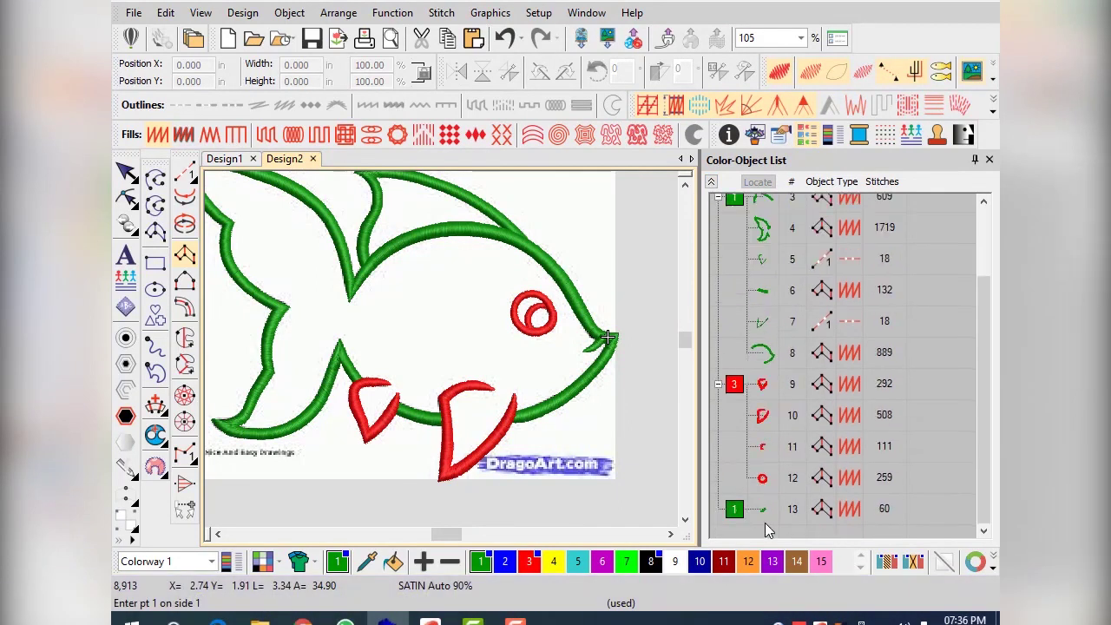
left_click(768, 511)
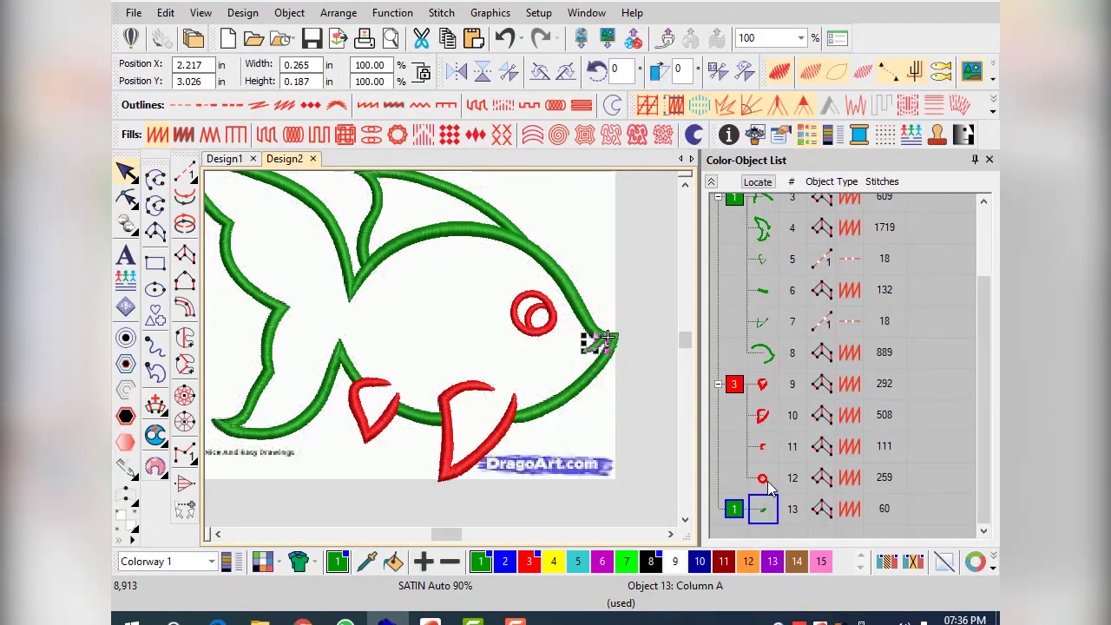
left_click(440, 242)
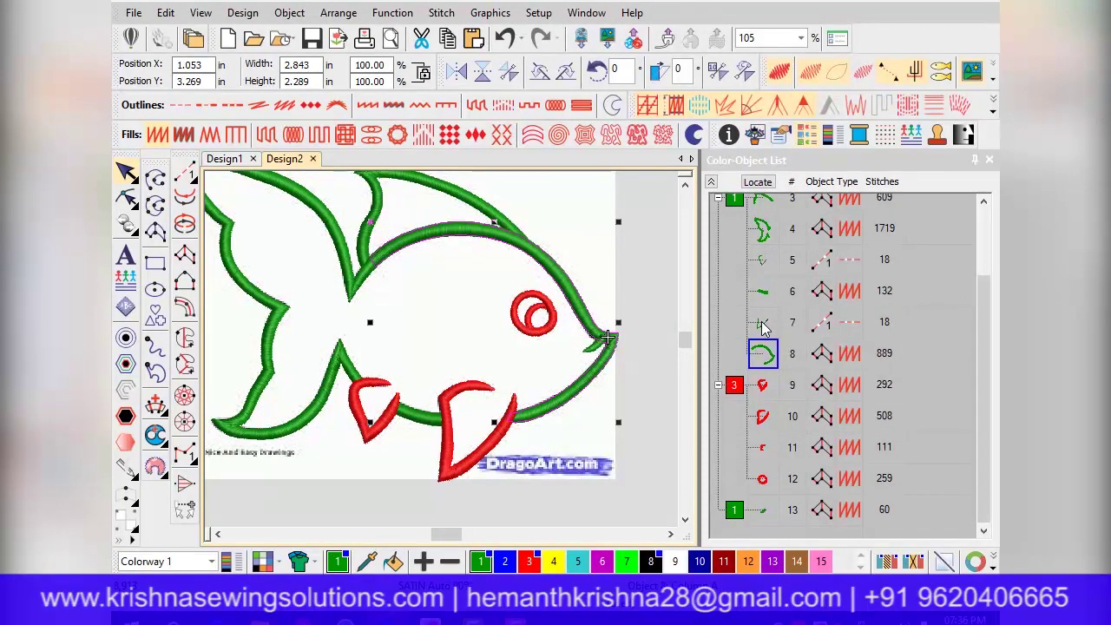
- Move the mouth column in the Color-Object List into the green group, directly before the body column ending at the nose
left_click(762, 512)
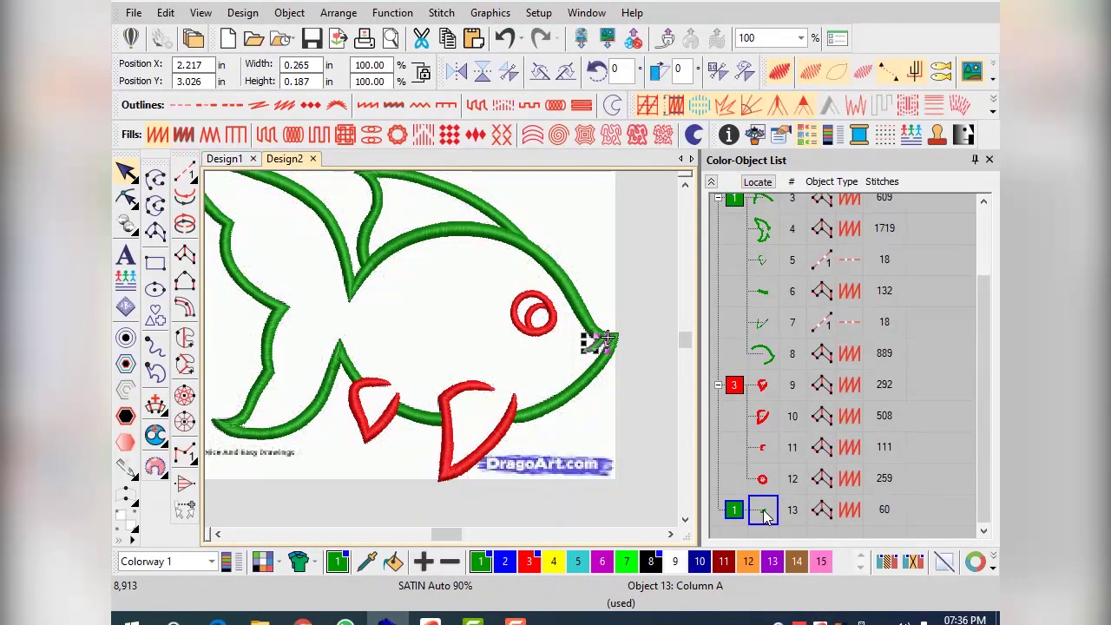
left_click_drag(762, 514, 748, 446)
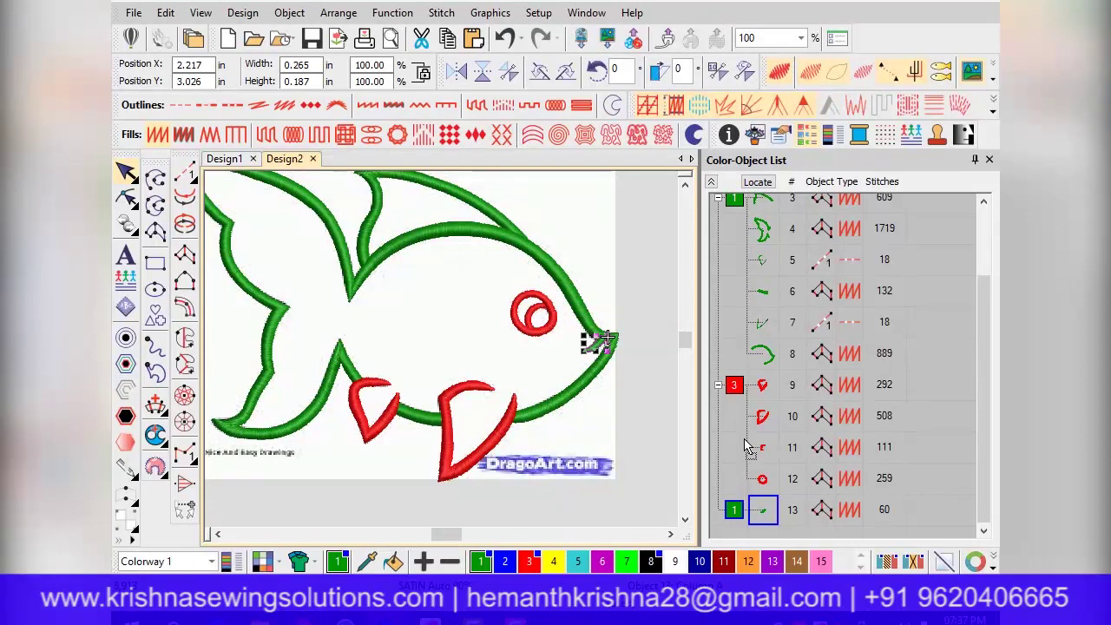
left_click_drag(746, 444, 762, 356)
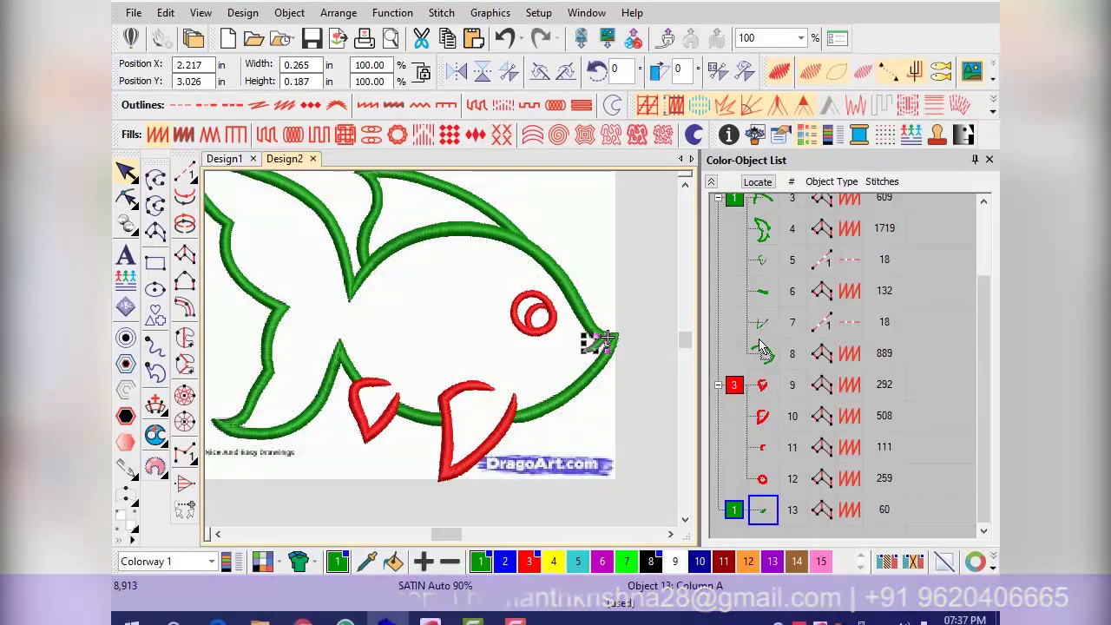
mouse_move(760, 345)
left_mouse_down()
mouse_move(795, 327)
mouse_move(790, 350)
mouse_move(791, 327)
mouse_move(782, 349)
mouse_move(759, 359)
mouse_move(753, 339)
left_mouse_up()
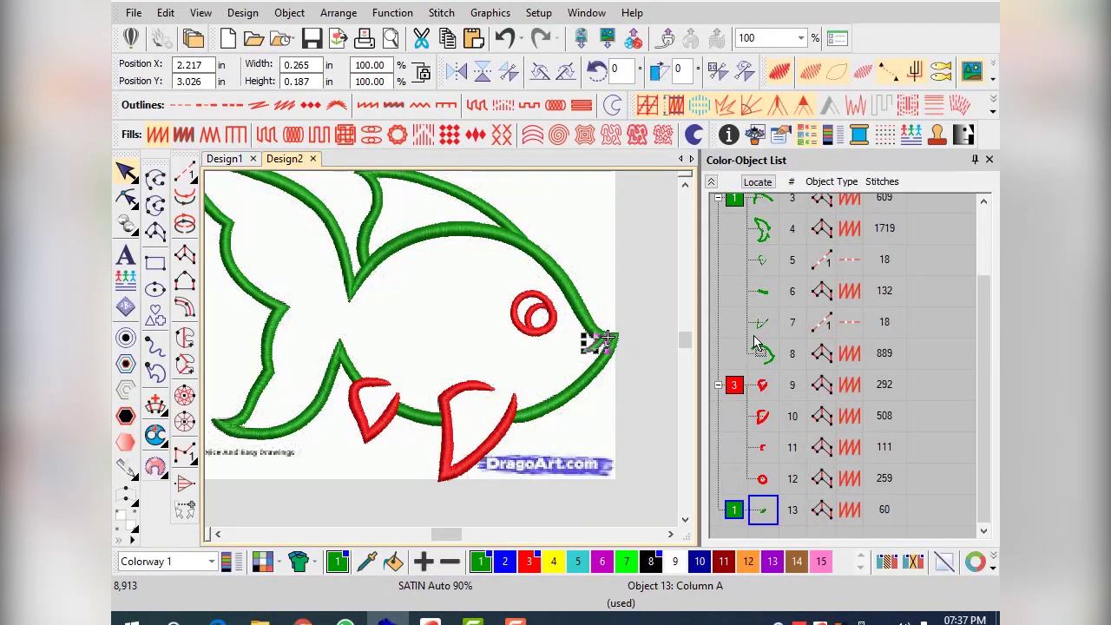
left_click_drag(754, 342, 754, 343)
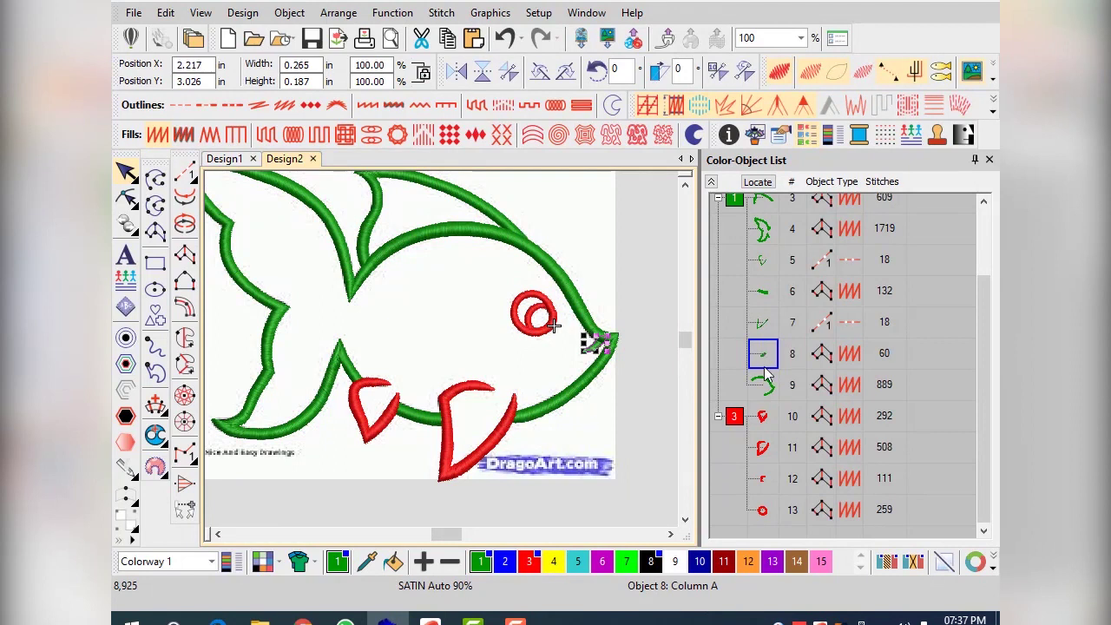
- Examine how the mouth column's stitches lie under the body column at the nose, selecting each of the two columns
left_click(623, 363)
scroll(624, 356, "up", 5)
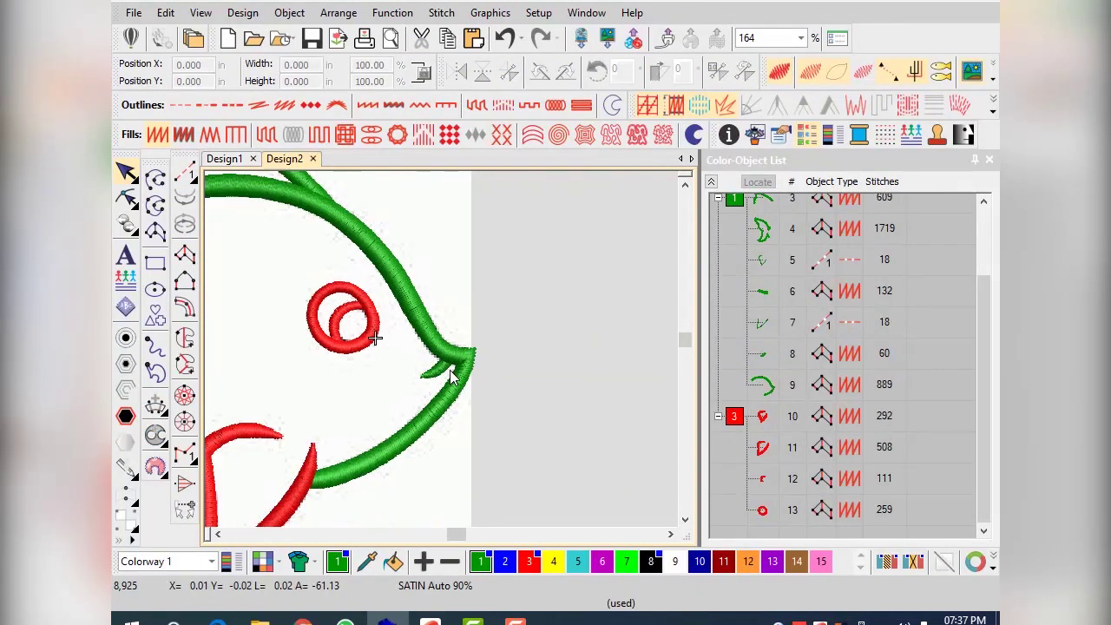
scroll(440, 353, "up", 8)
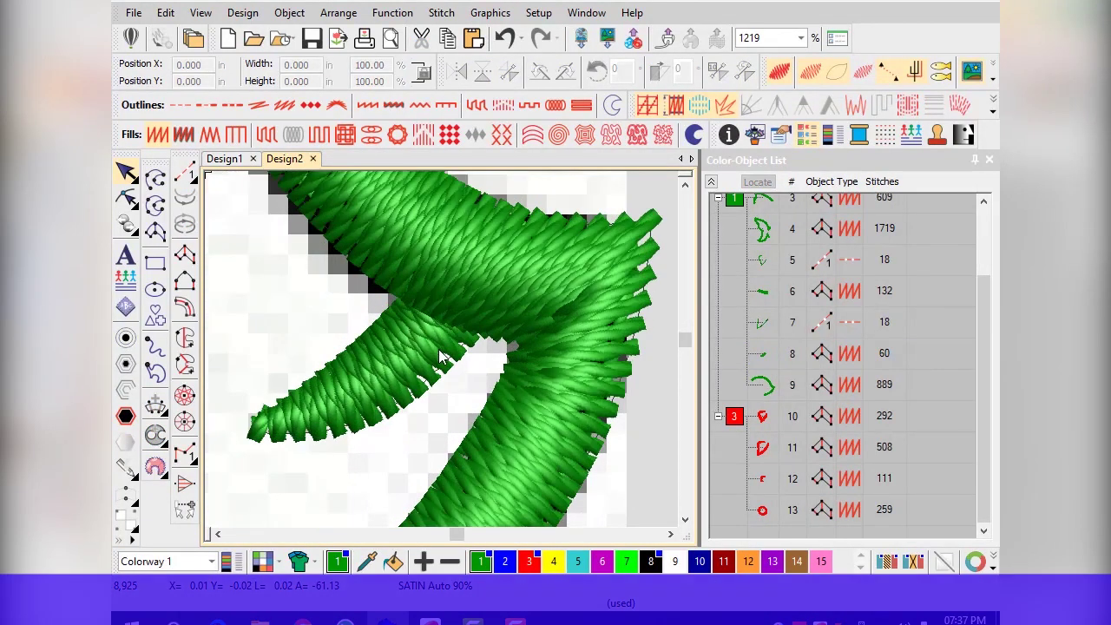
left_click(388, 365)
scroll(388, 365, "down", 8)
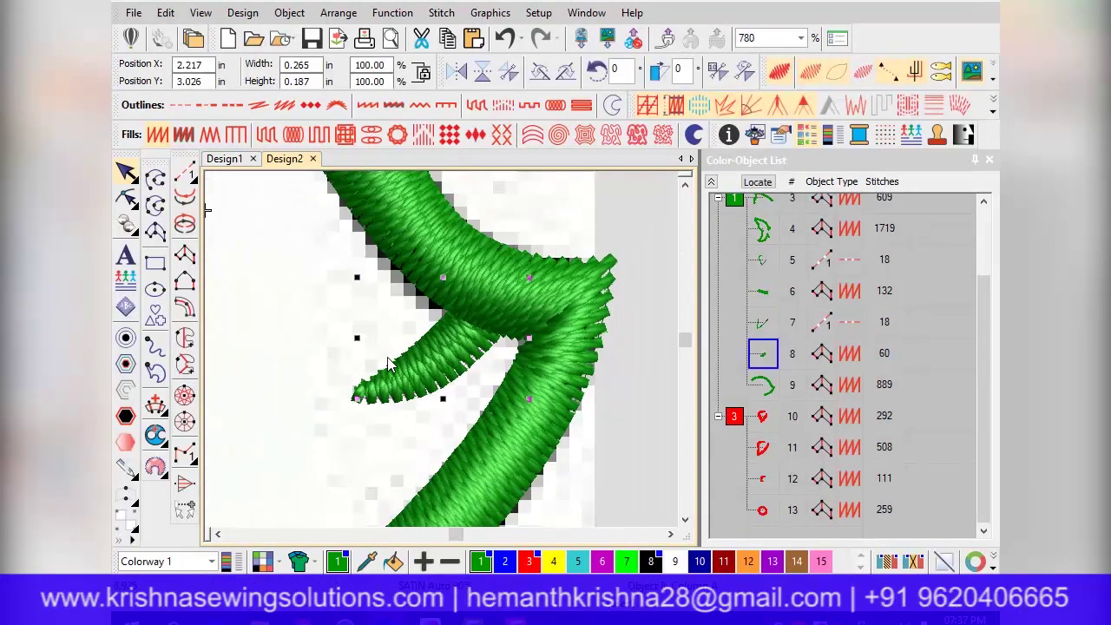
left_click(416, 274)
scroll(531, 327, "down", 6)
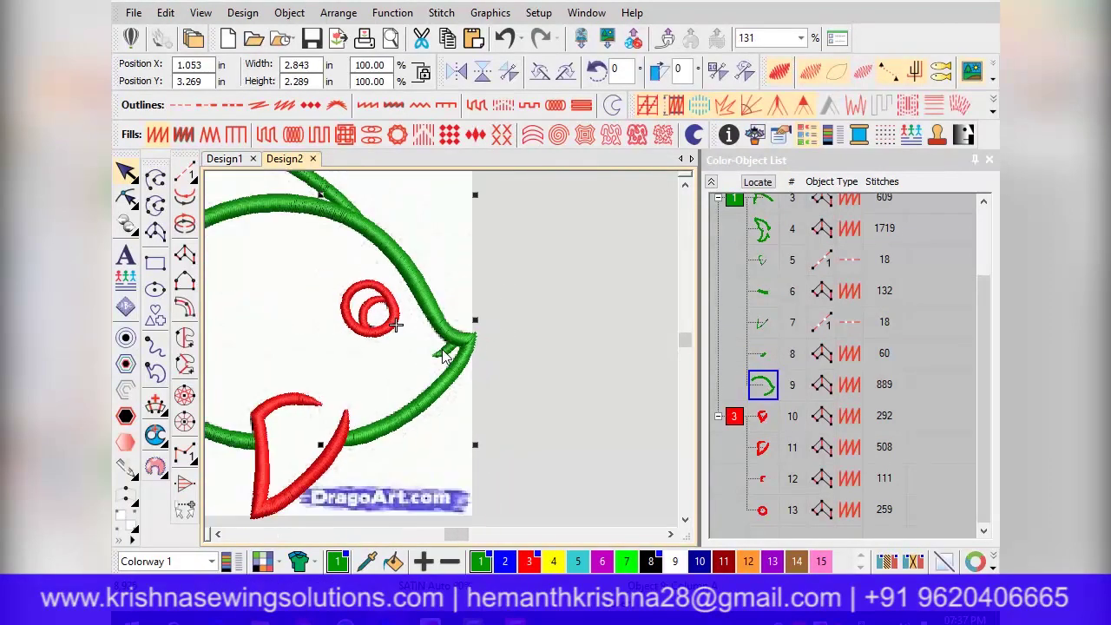
- Delete the fish background bitmap from the design
left_click(570, 427)
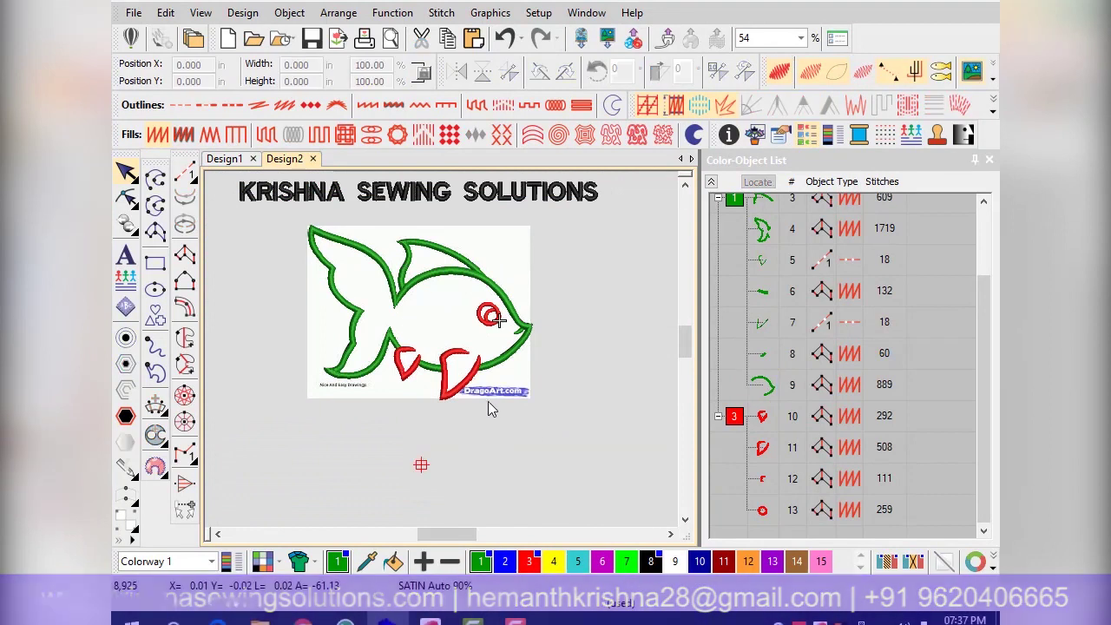
left_click(509, 391)
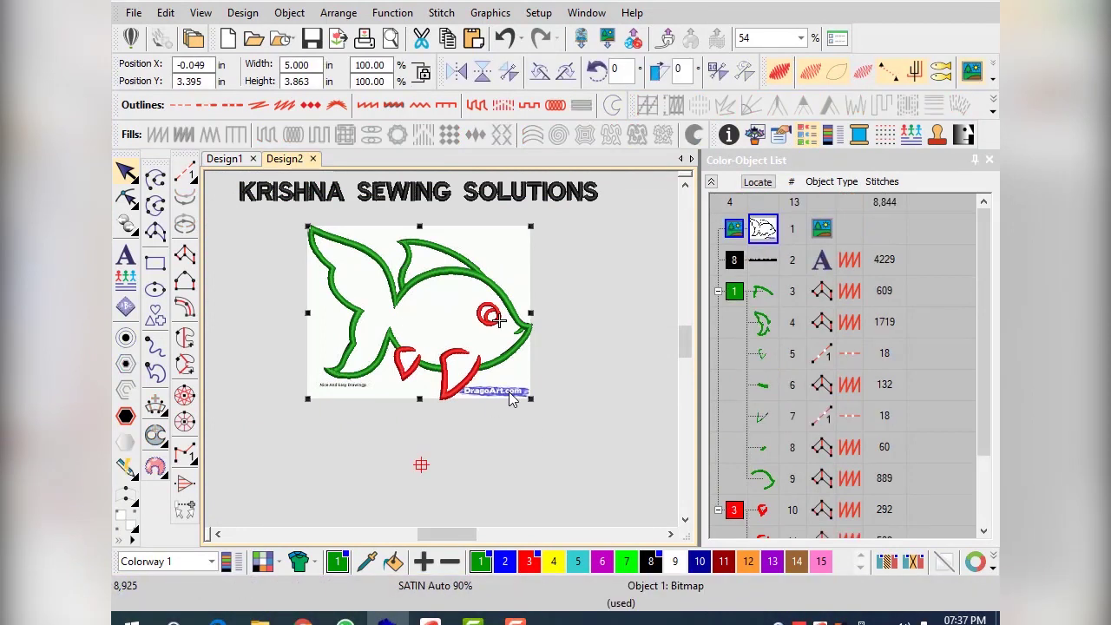
key("Delete")
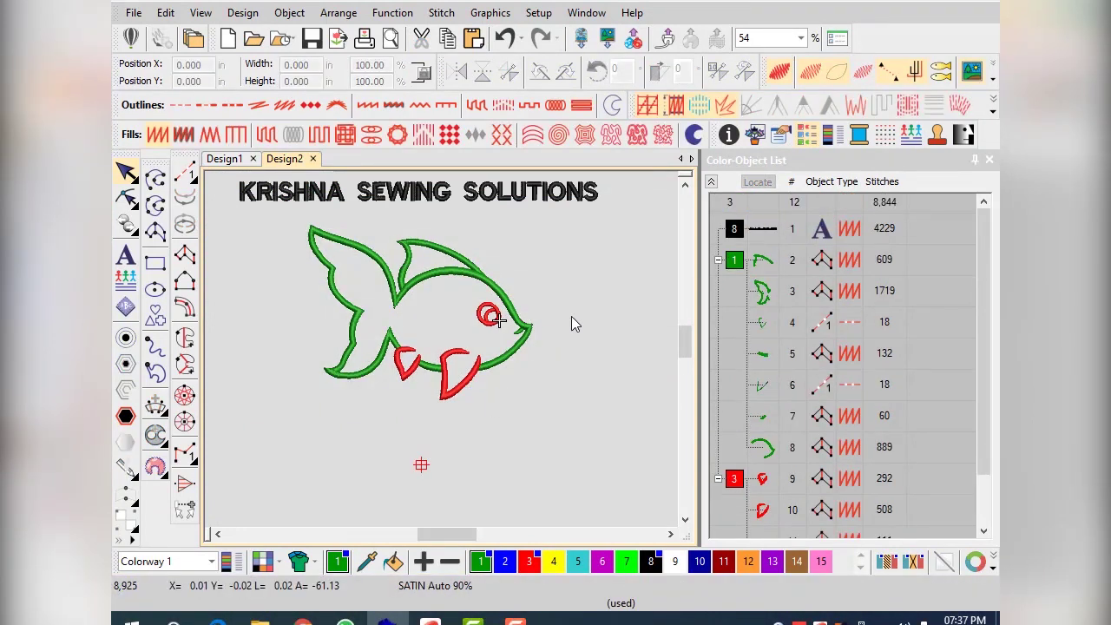
- Collapse the Color-Object List to its colour groups and close it to view the whole fish design with its lettering
left_click(710, 182)
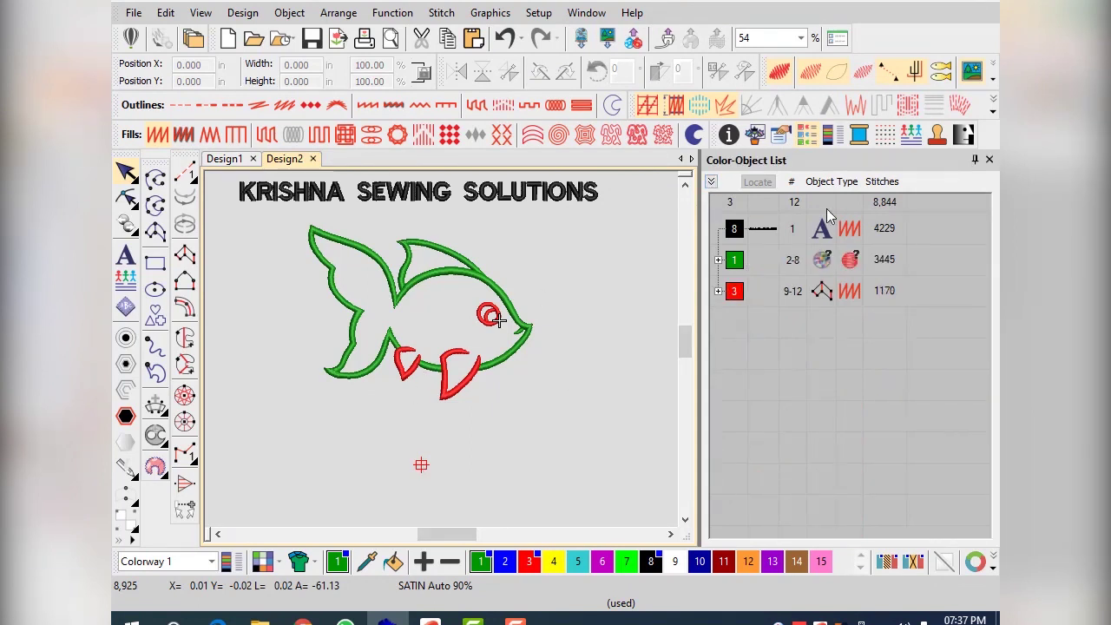
left_click(988, 160)
scroll(497, 320, "up", 2)
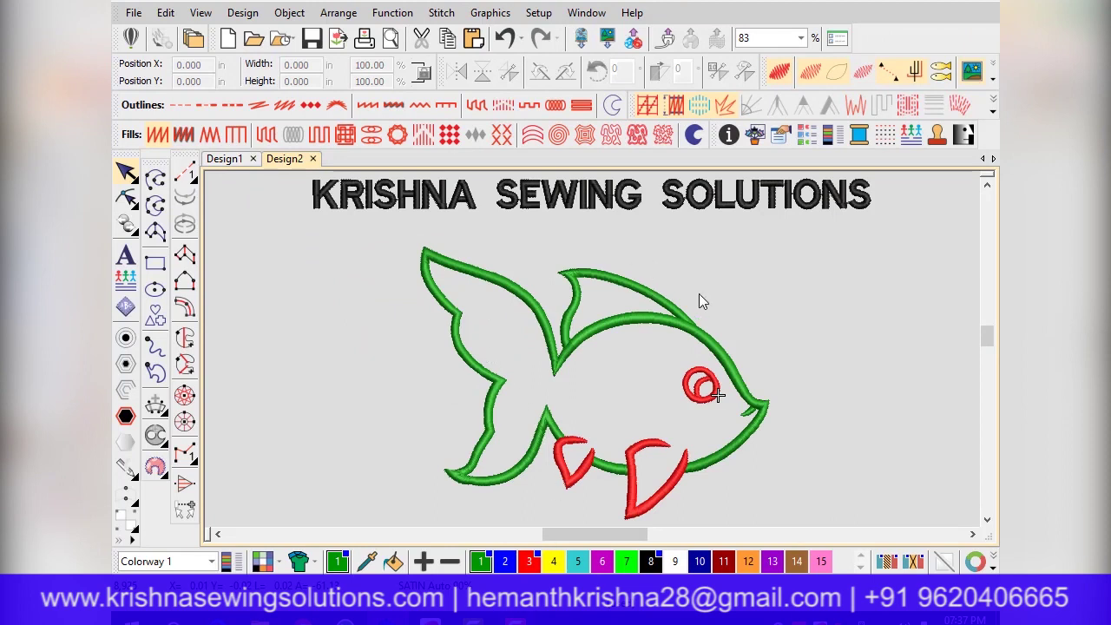
scroll(590, 440, "down", 2)
scroll(618, 308, "down", 1)
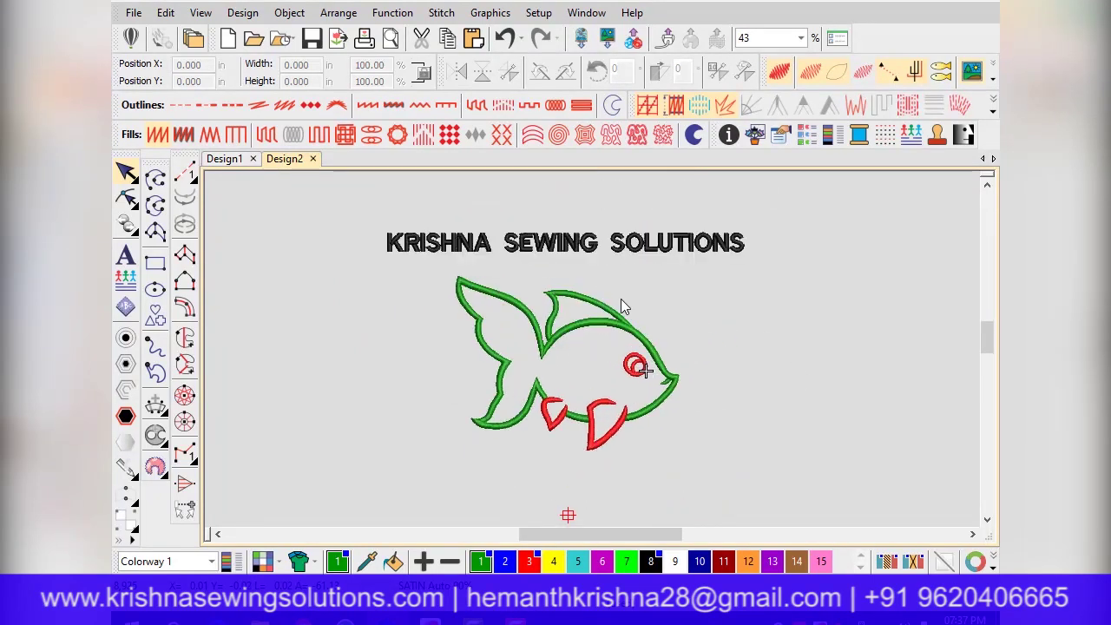
scroll(620, 299, "up", 2)
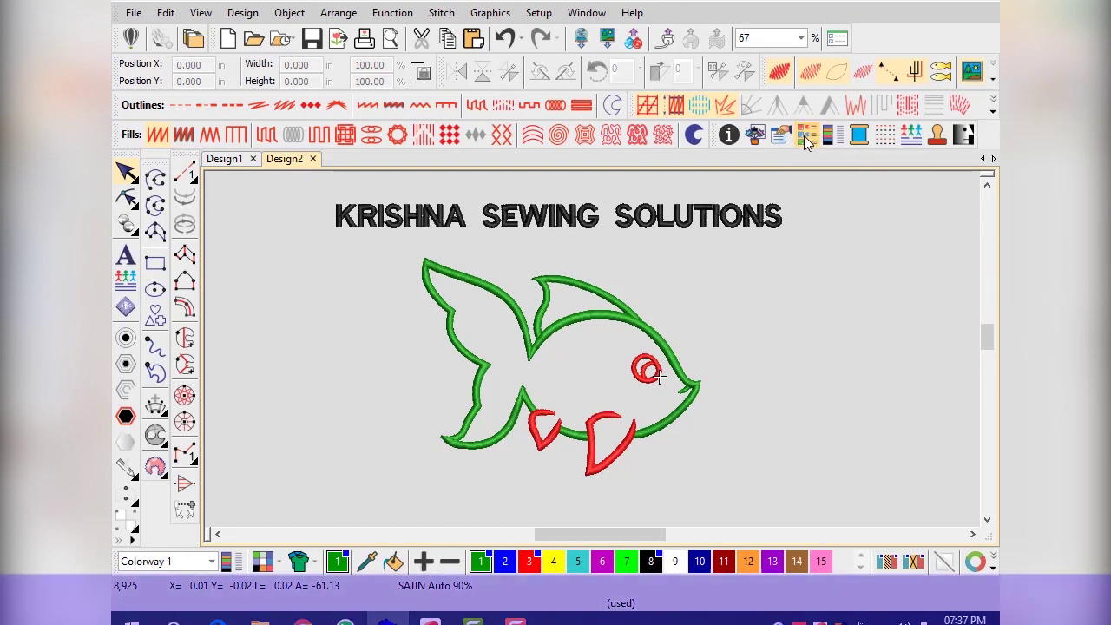
- Examine the green and red colour groups in the Color-Object List and the fish's body column, closing the list at the end
left_click(805, 135)
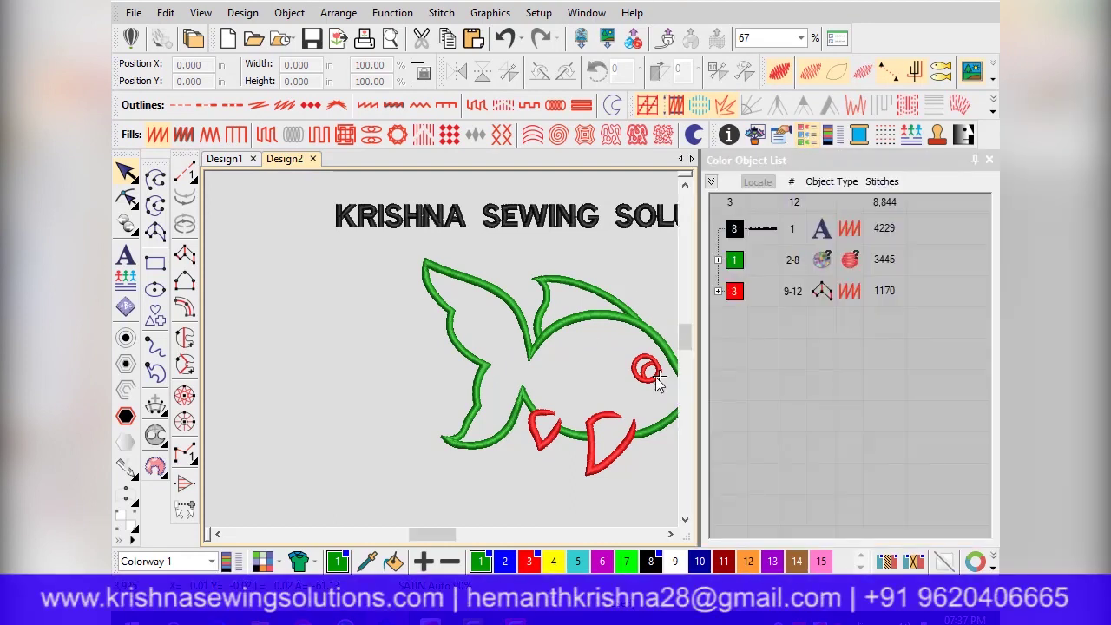
scroll(371, 338, "down", 1)
scroll(358, 343, "up", 1)
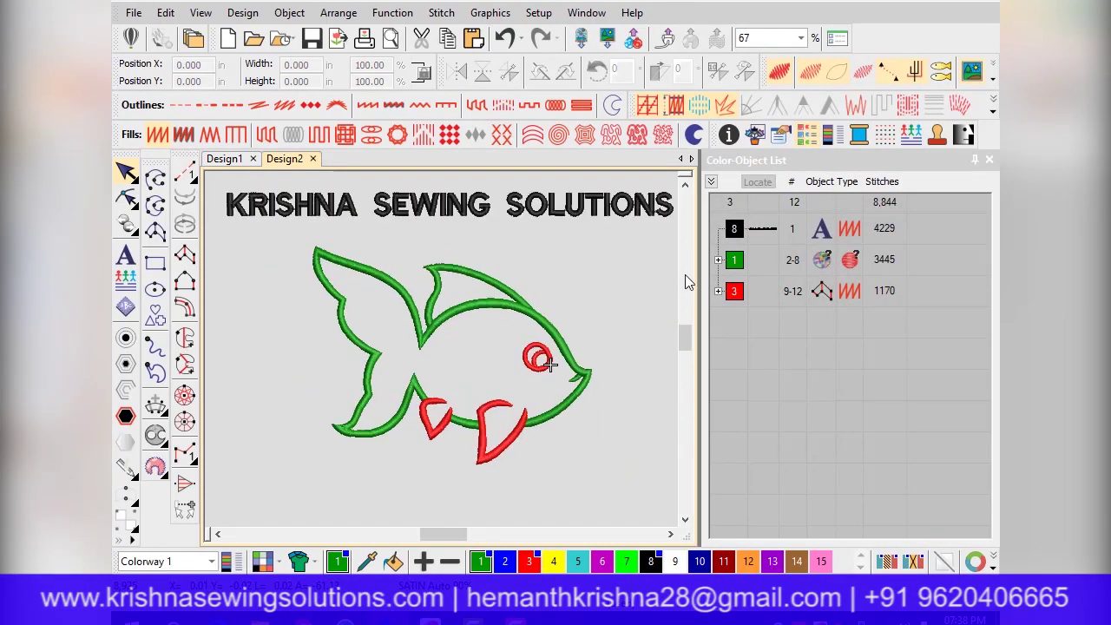
left_click(733, 260)
left_click(733, 291)
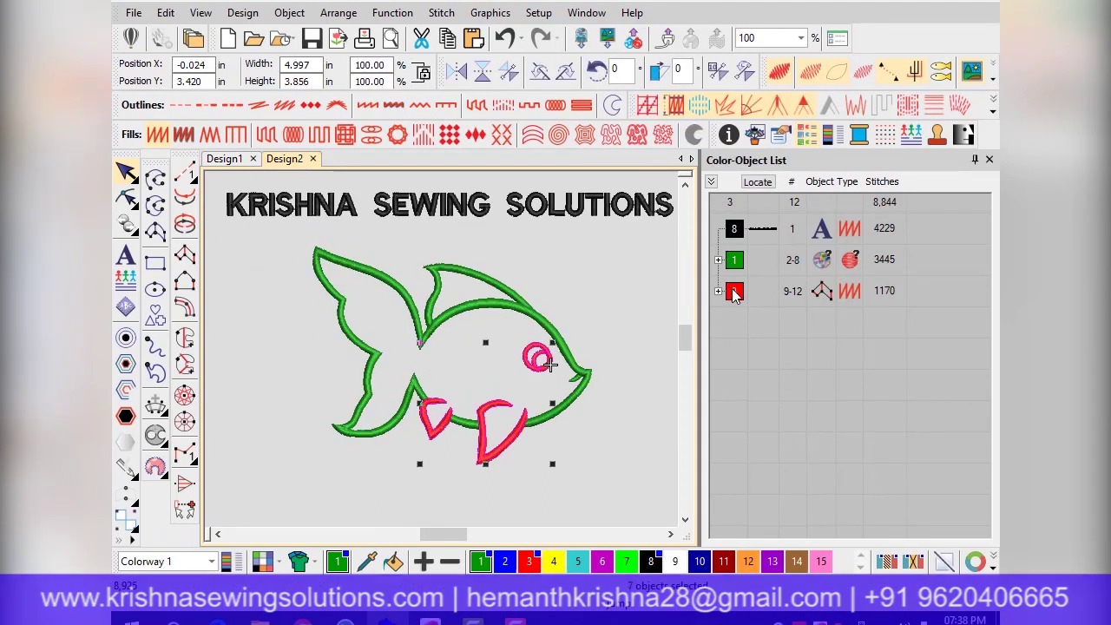
left_click(563, 456)
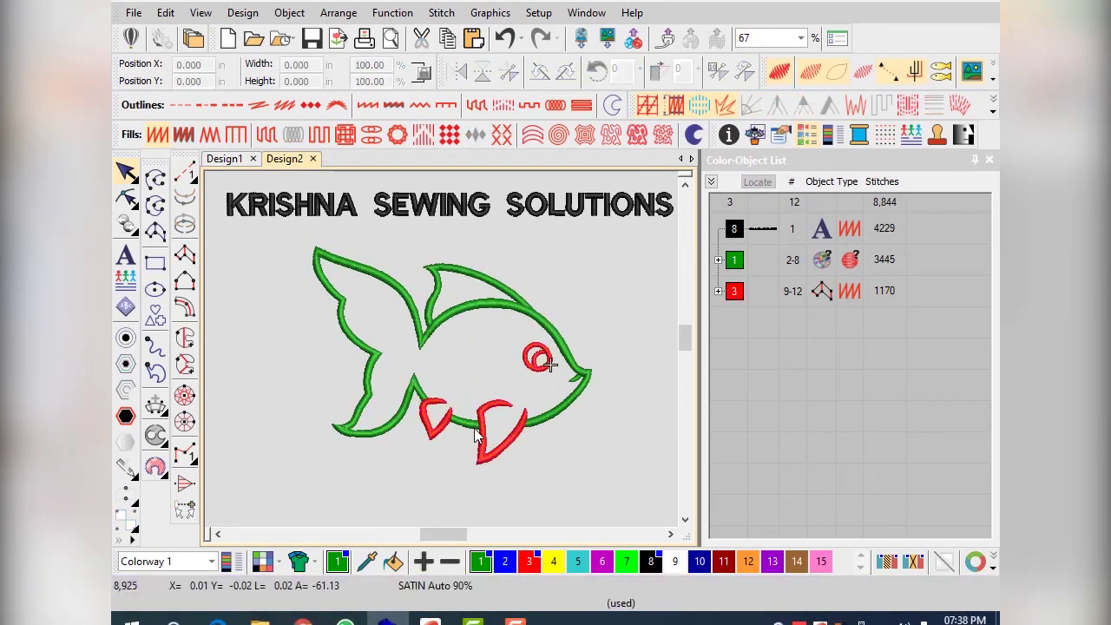
left_click(566, 397)
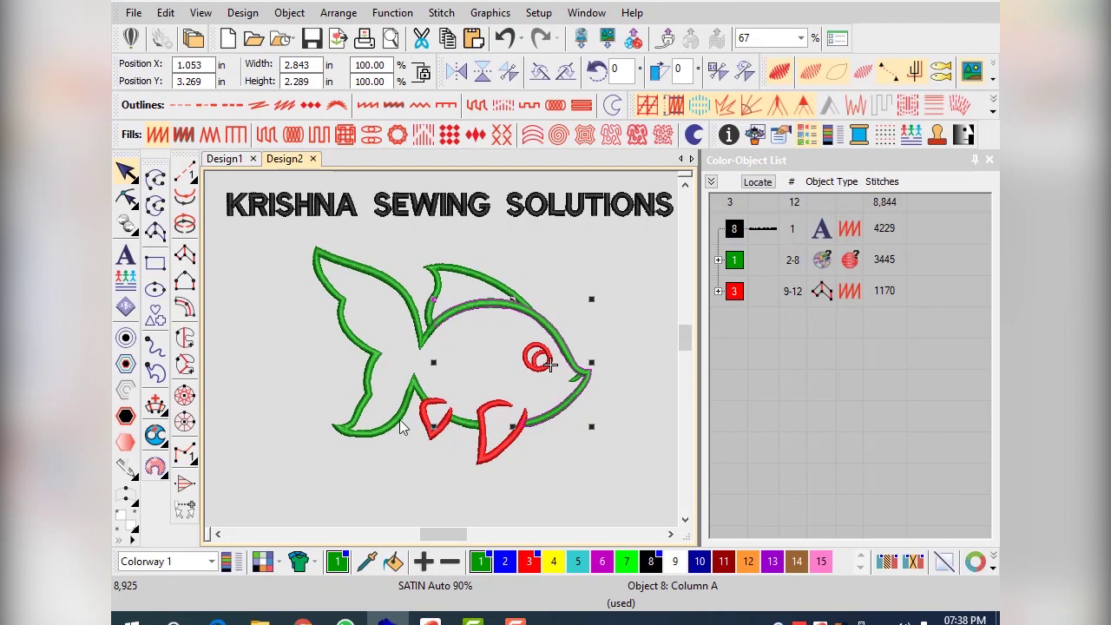
left_click(605, 466)
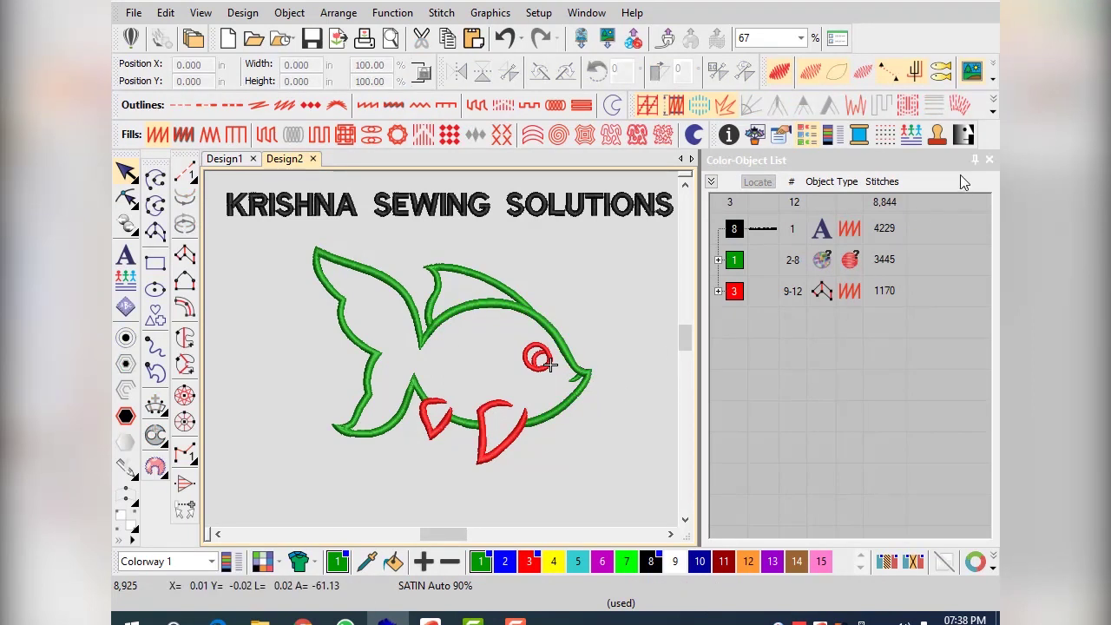
left_click(989, 160)
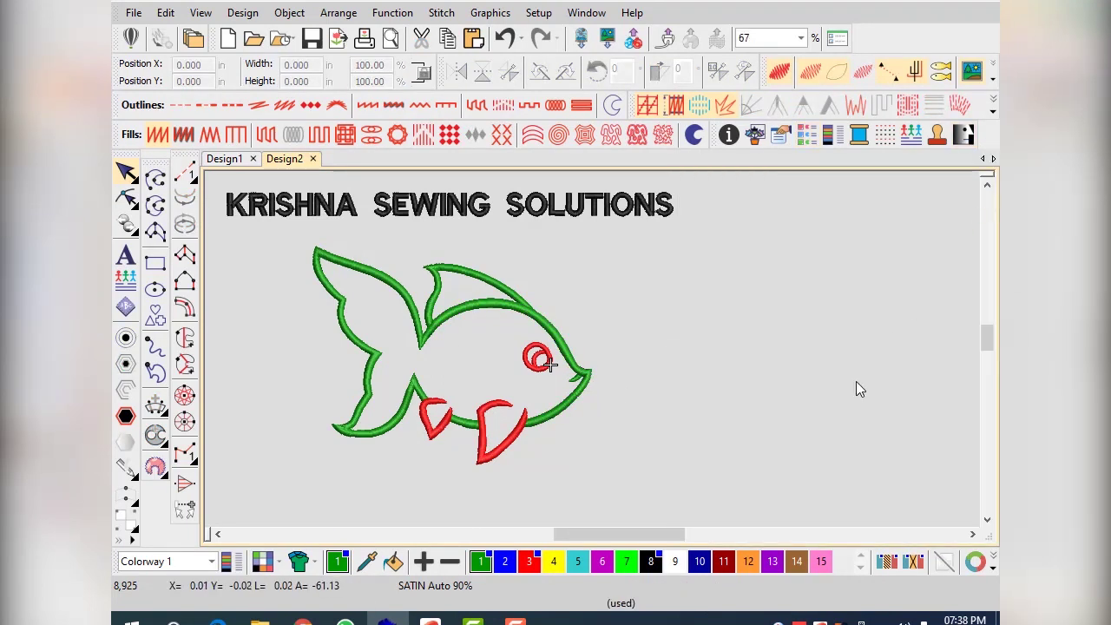
scroll(856, 389, "up", 1)
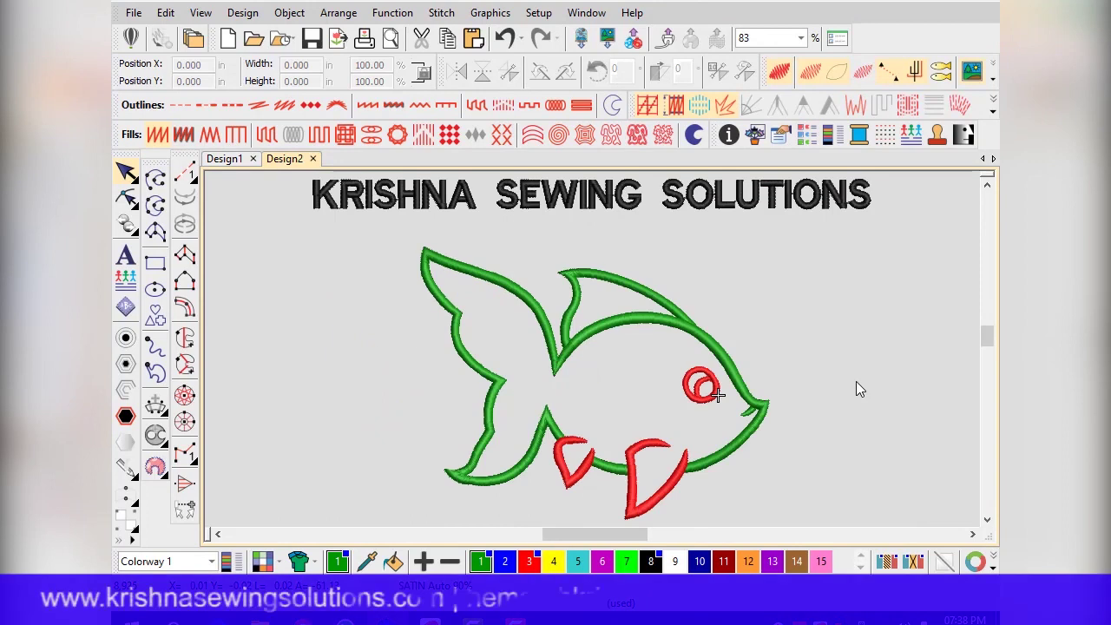
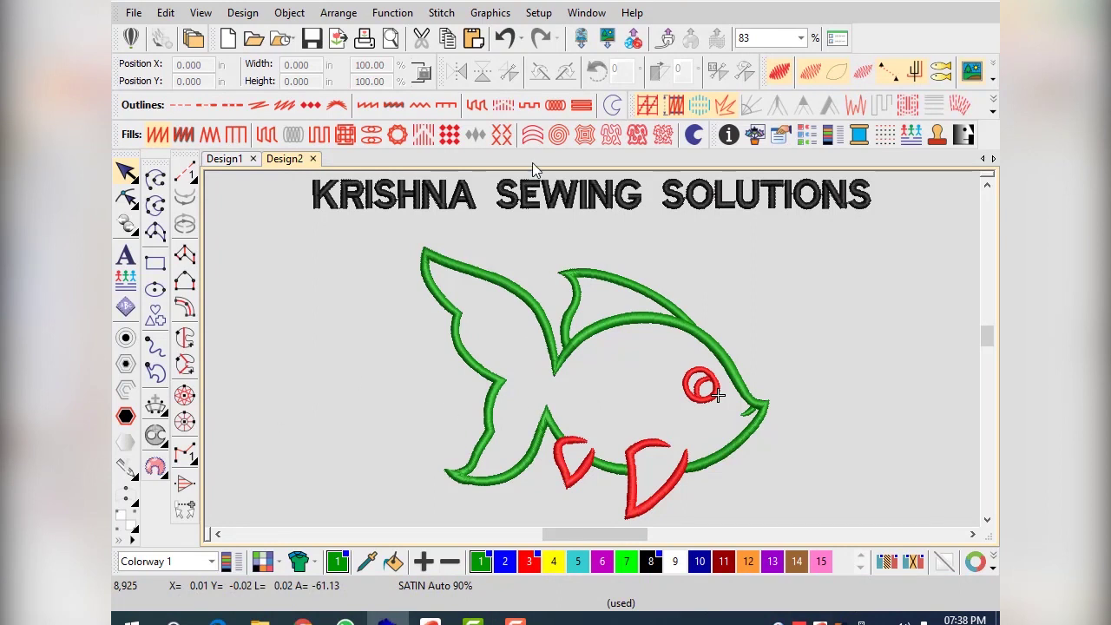
- Apply automatic start and end points to the design, maintained automatically with the centre position and jump connectors
left_click(249, 13)
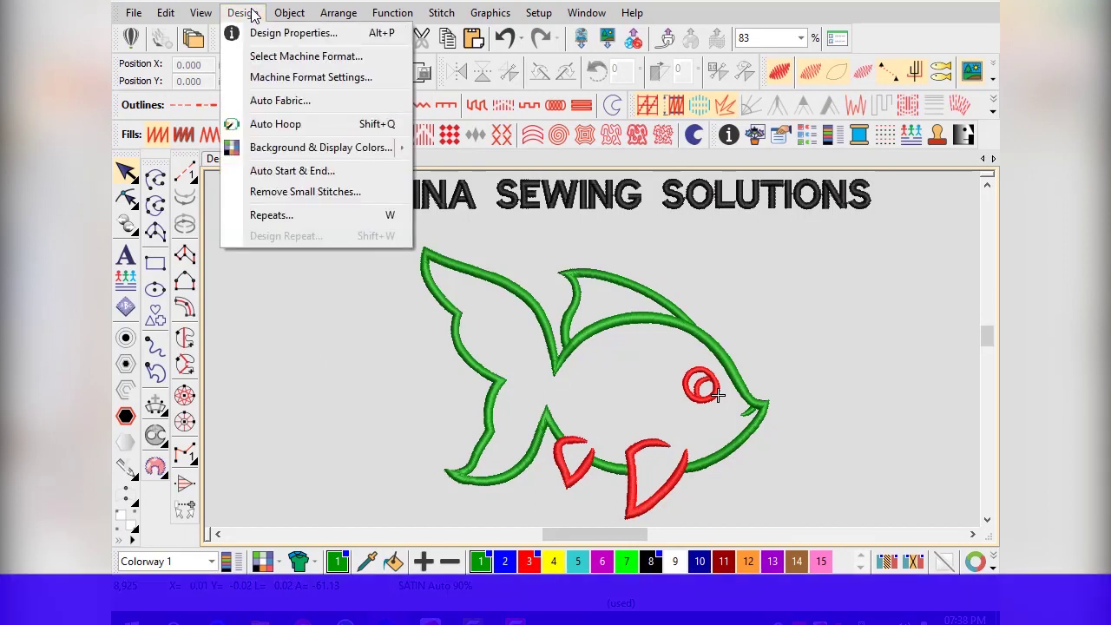
left_click(282, 172)
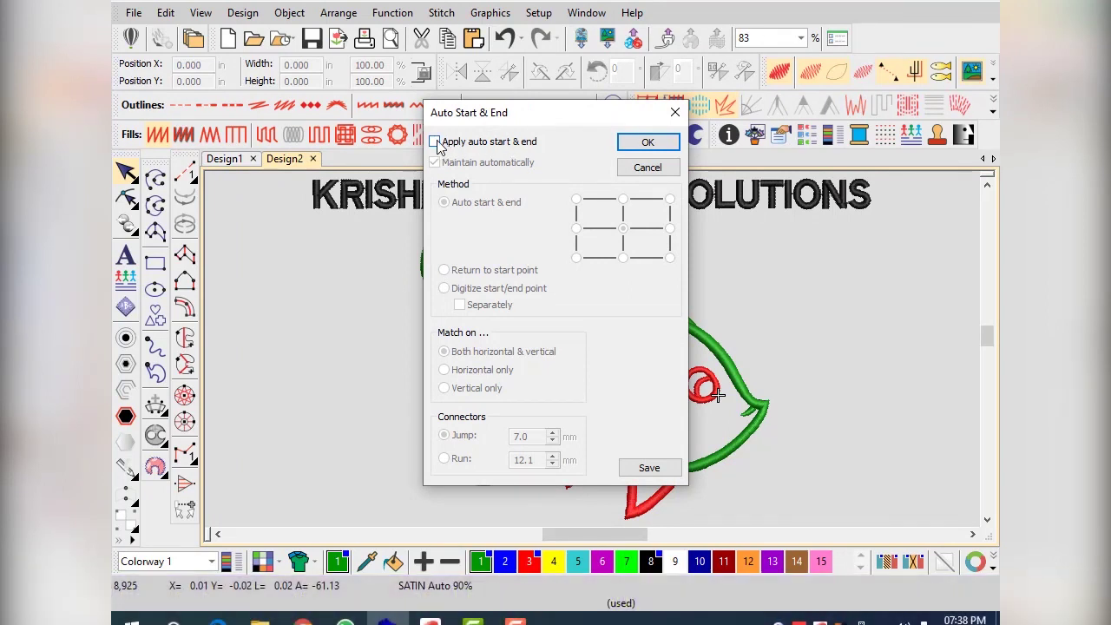
left_click(434, 142)
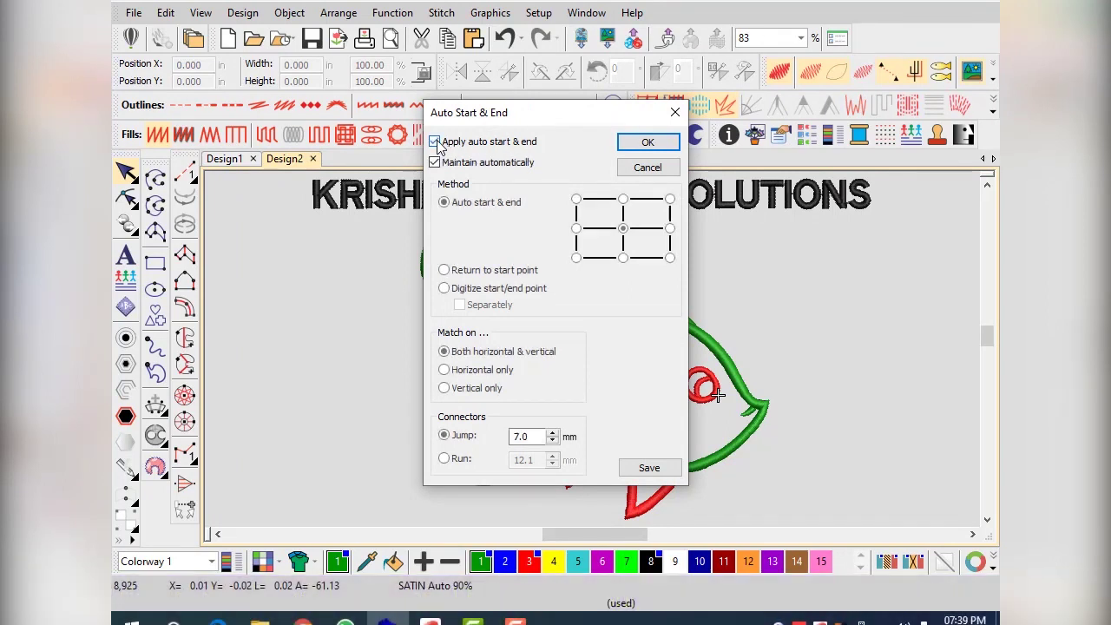
left_click(646, 144)
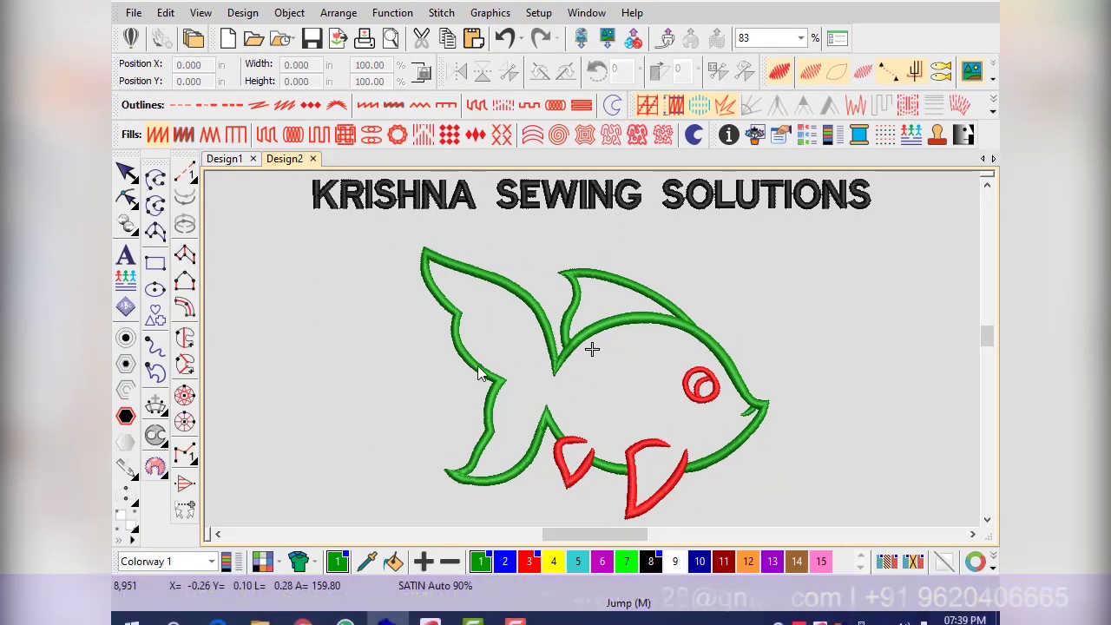
- Start saving the design under a new name and create a folder named KRISHNA on the Desktop
left_click(135, 14)
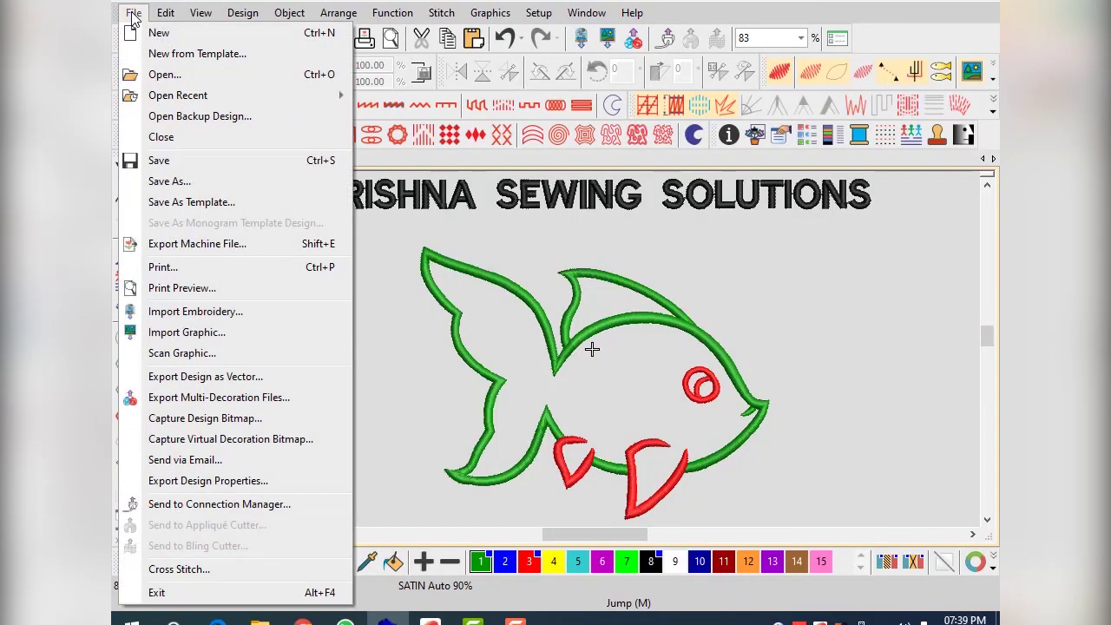
left_click(181, 184)
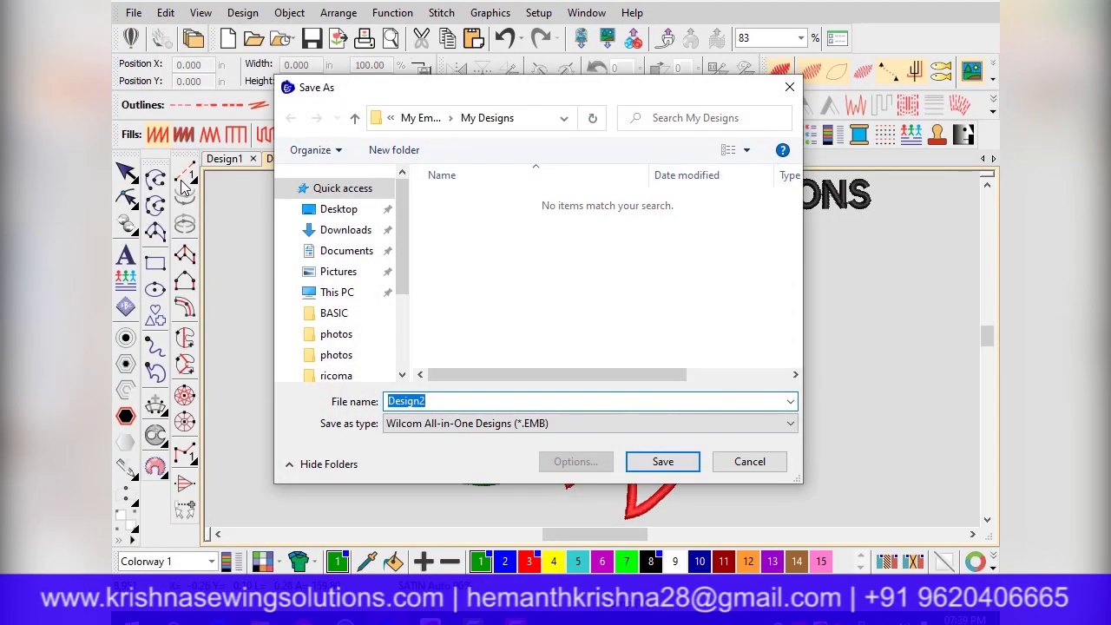
left_click(337, 209)
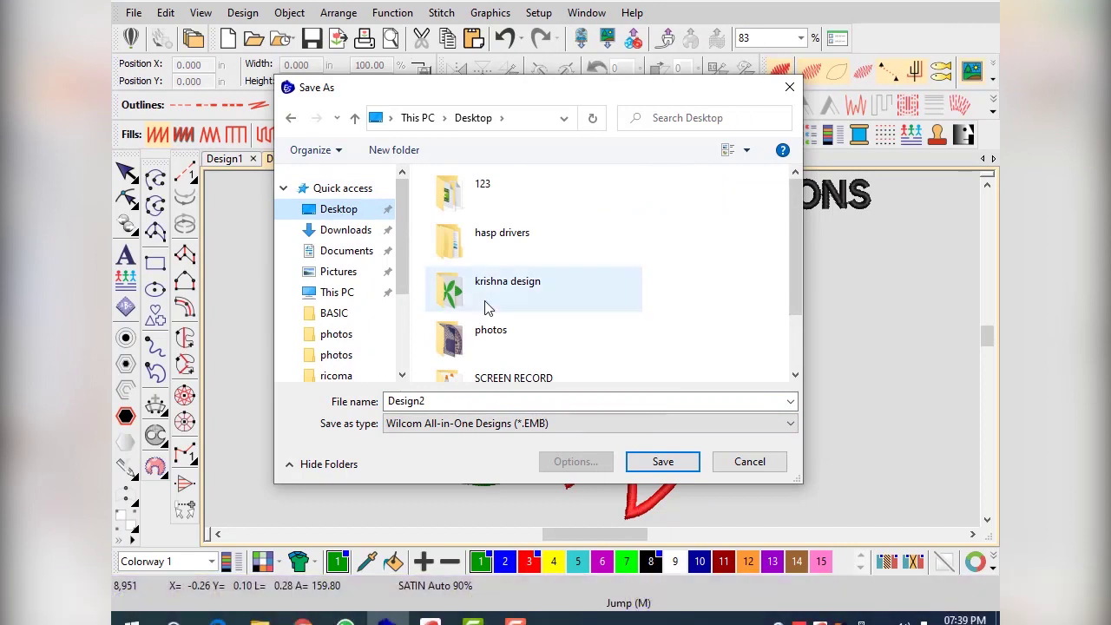
right_click(418, 257)
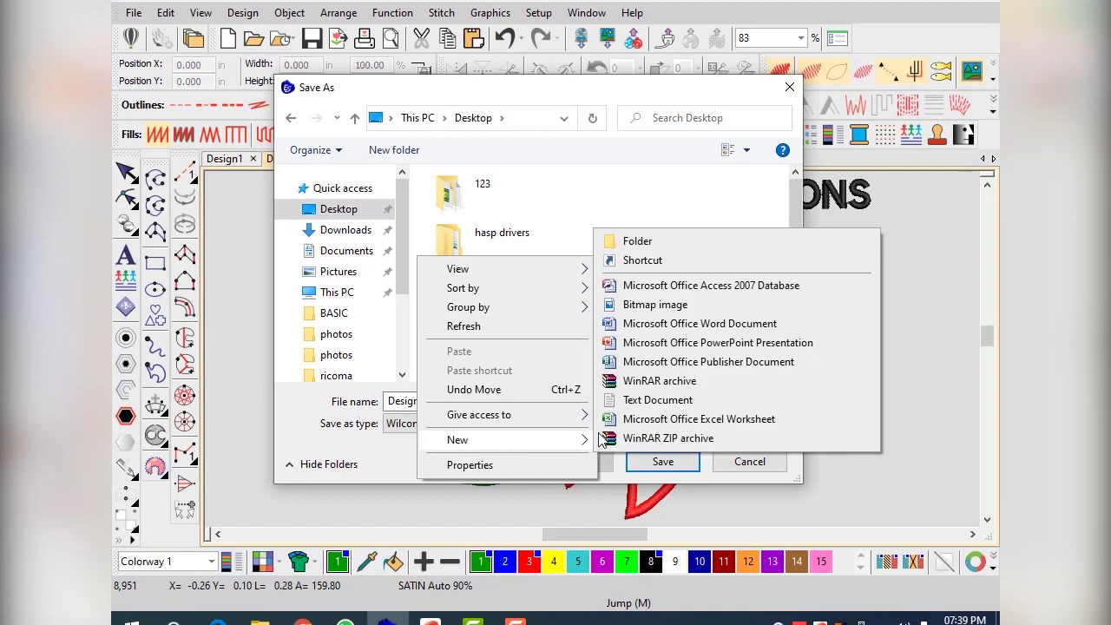
mouse_move(516, 441)
left_click(640, 242)
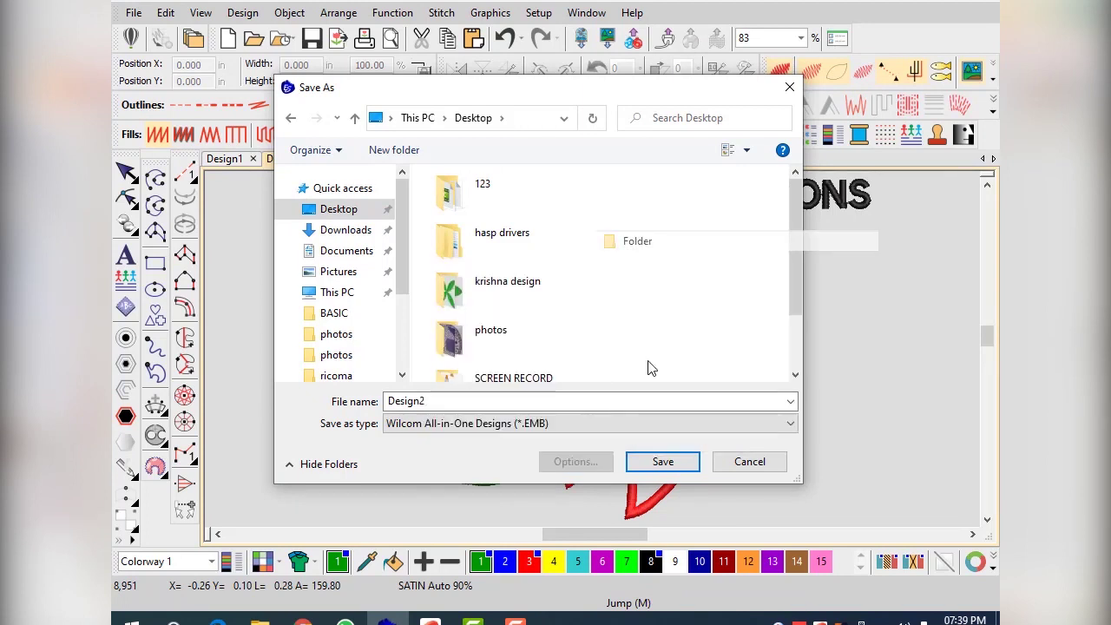
type("KR")
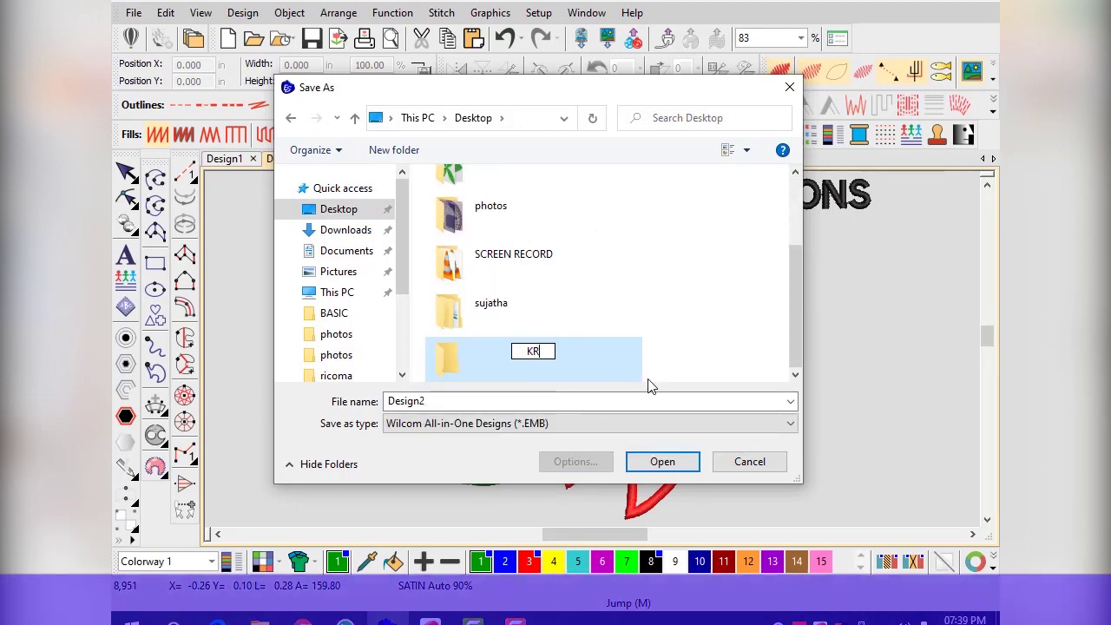
type("ISHNA")
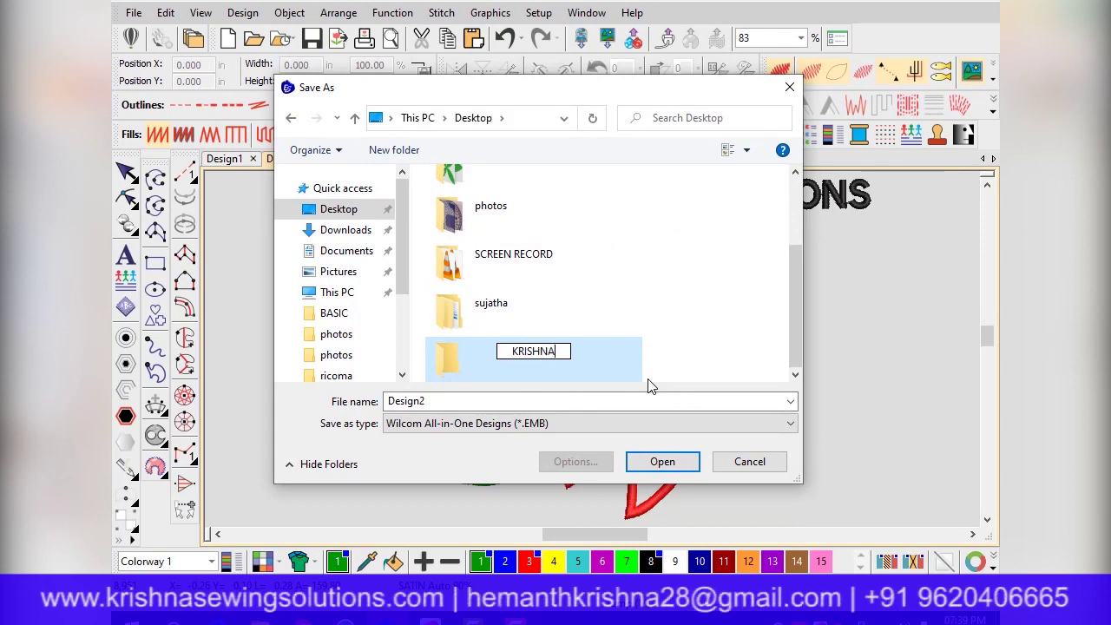
key("Return")
- Save the design in the KRISHNA folder as 1 in the Wilcom All-in-One Designs (*.EMB) format
double_click(493, 363)
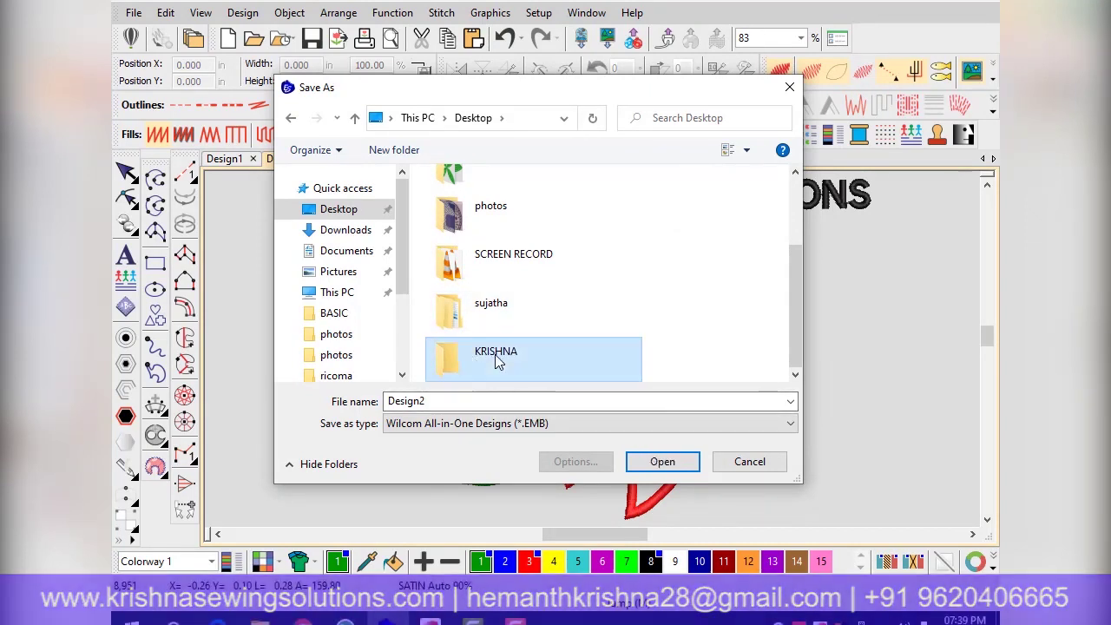
double_click(433, 400)
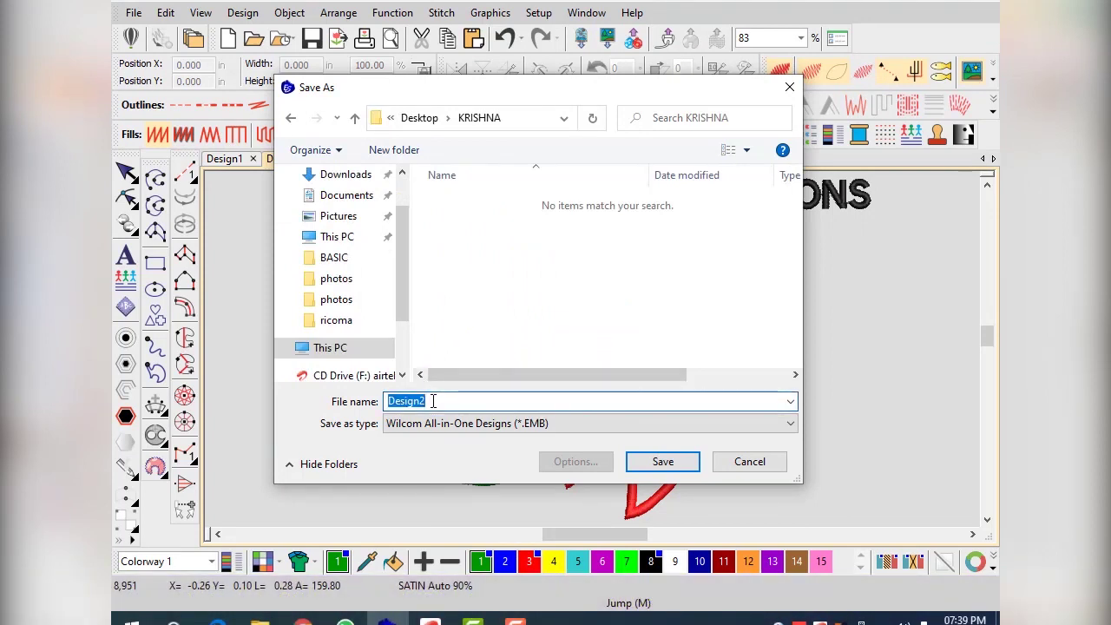
type("1")
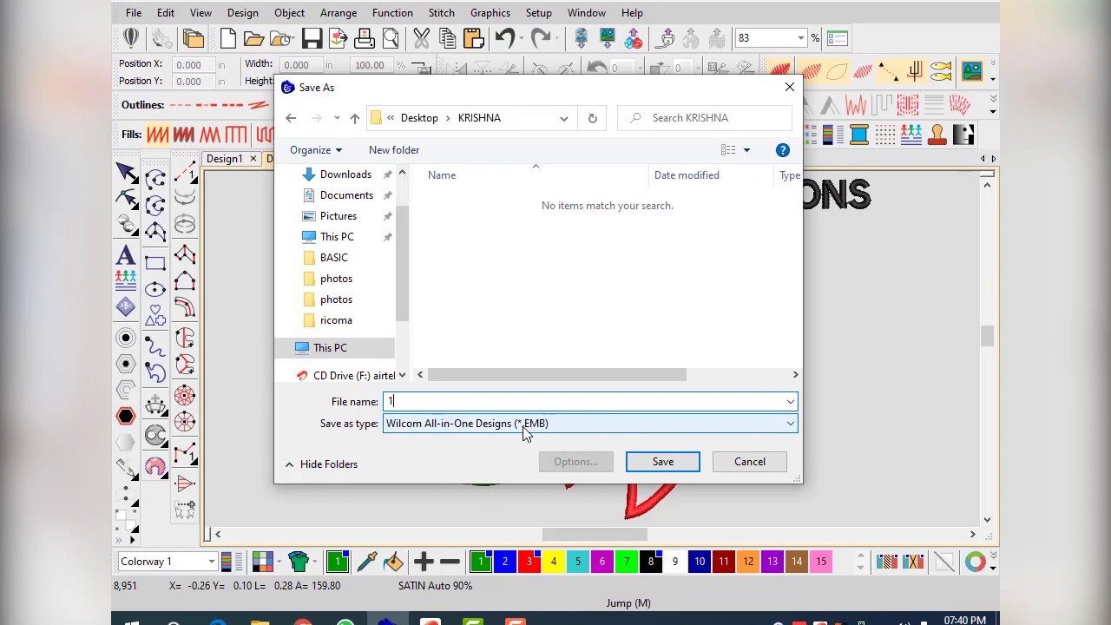
left_click(656, 461)
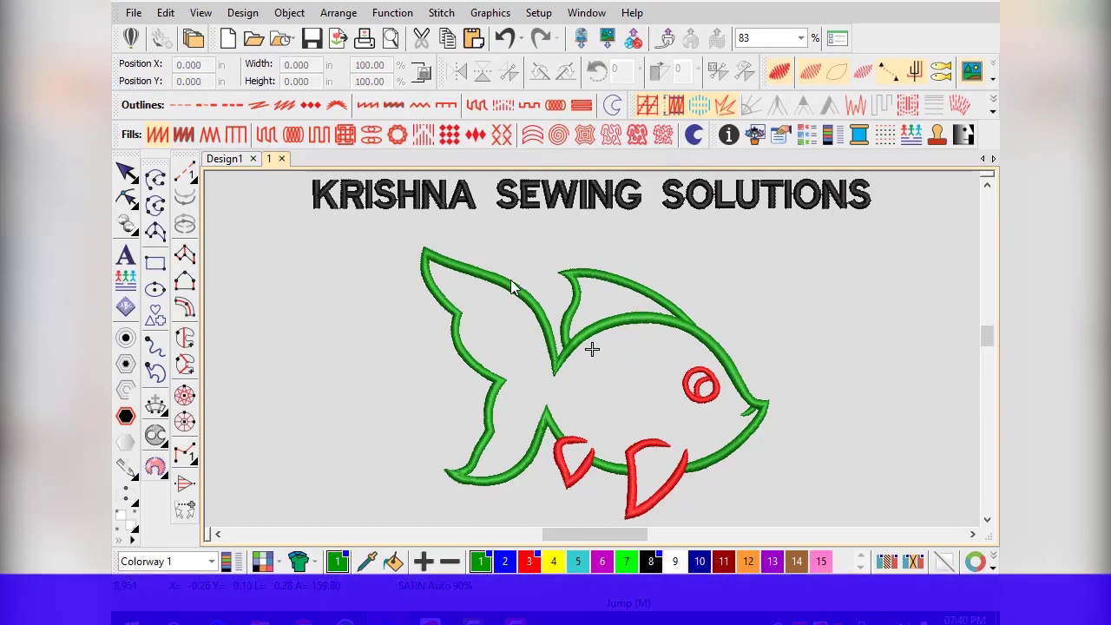
- Export the design as machine file 1 in the Tajima (*.DST) format to the KRISHNA folder
left_click(124, 10)
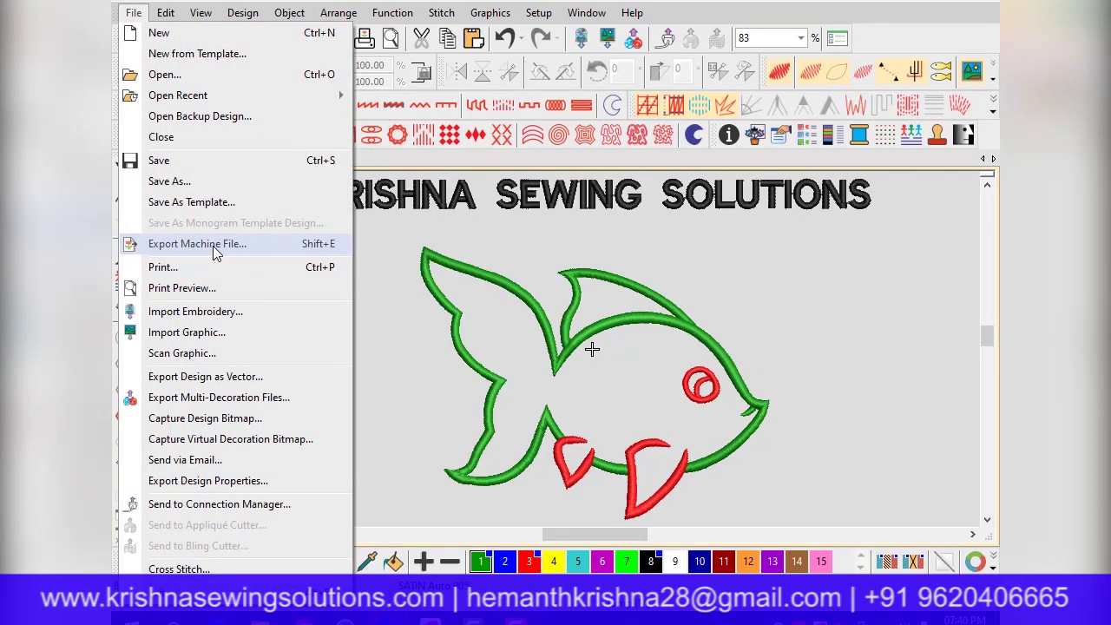
left_click(213, 246)
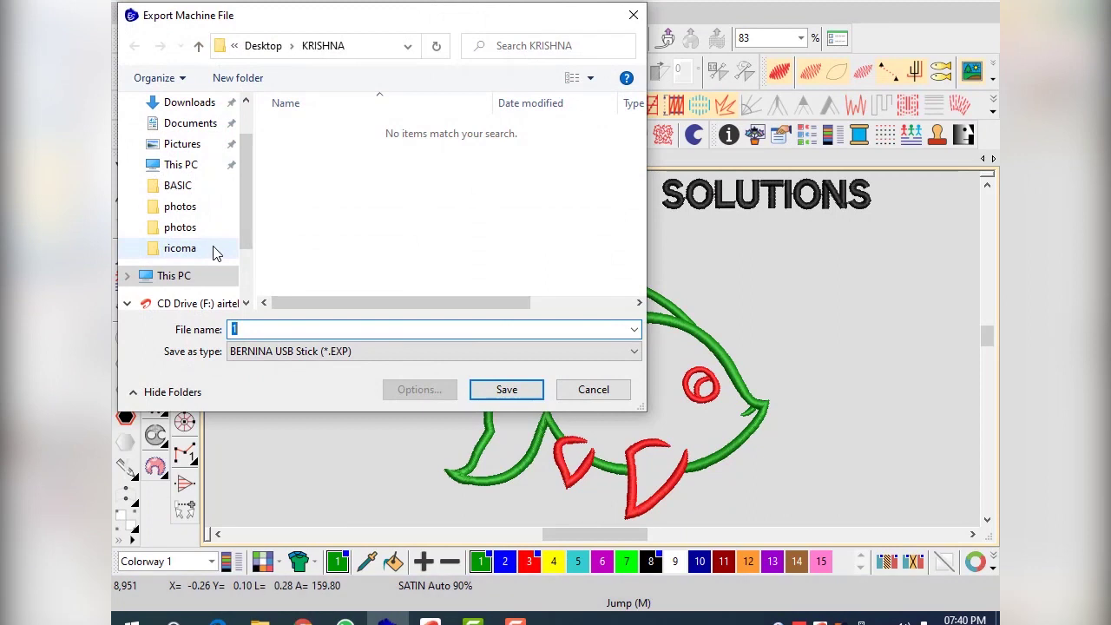
left_click(338, 352)
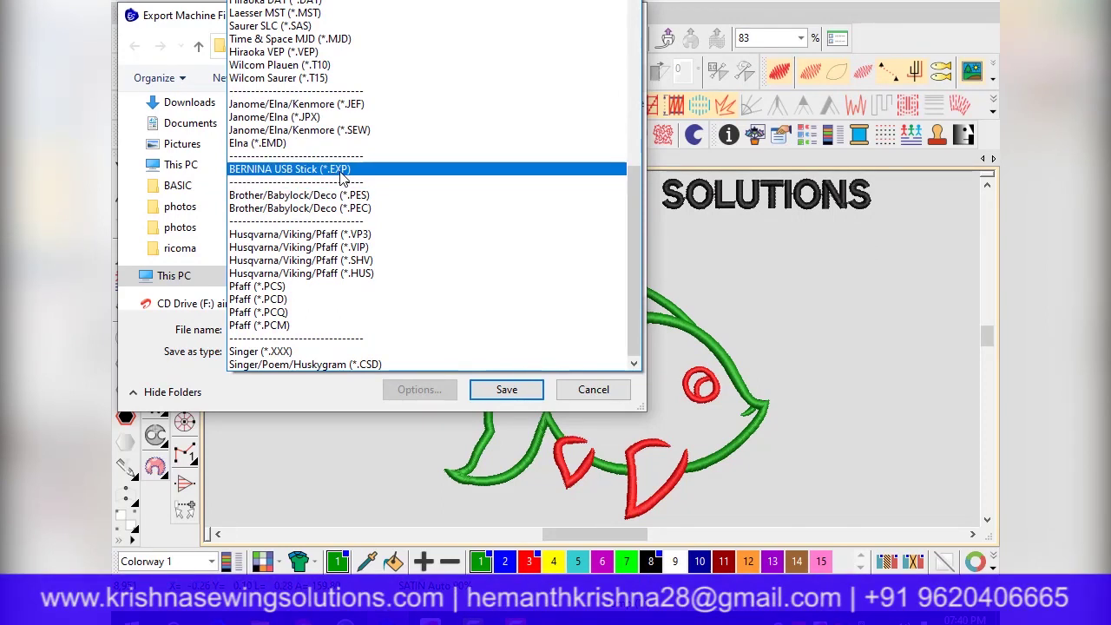
scroll(343, 177, "up", 5)
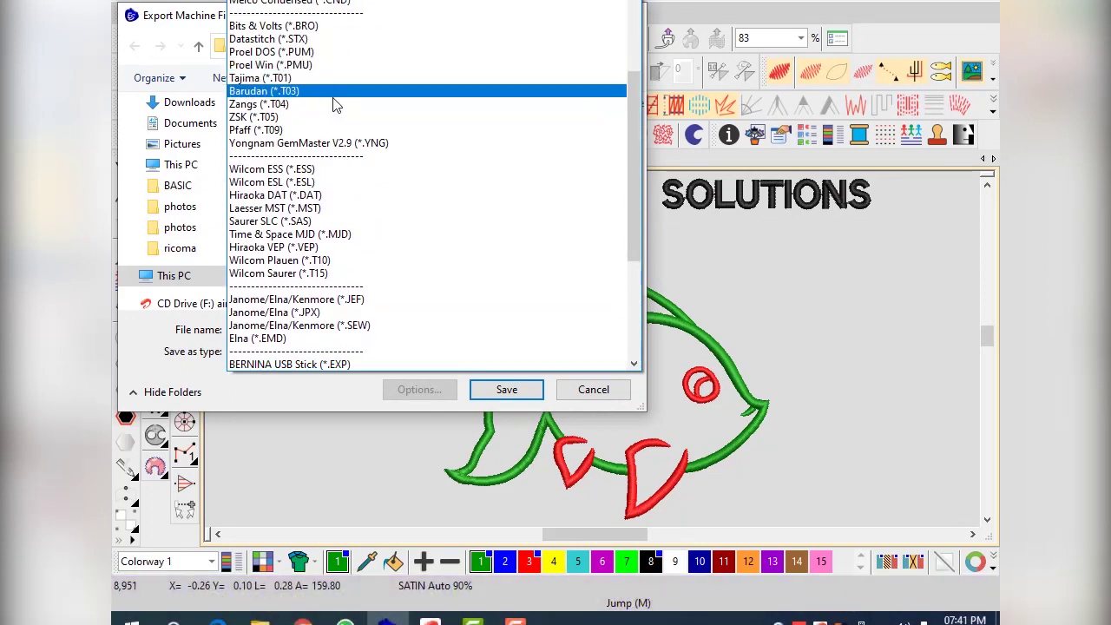
scroll(337, 104, "up", 4)
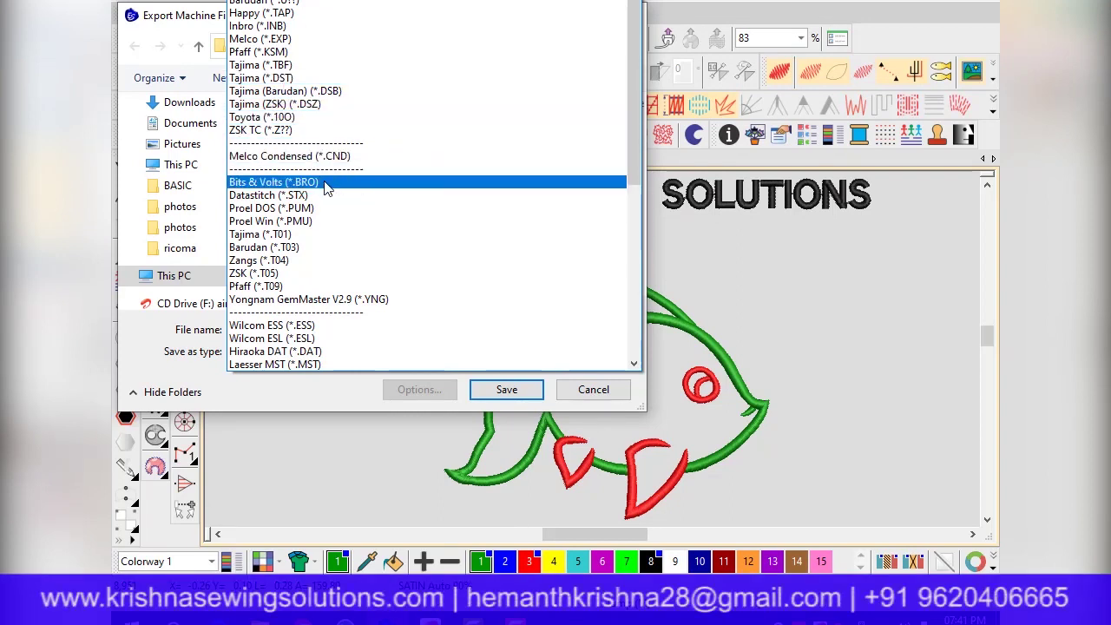
scroll(326, 187, "down", 3)
scroll(352, 256, "down", 3)
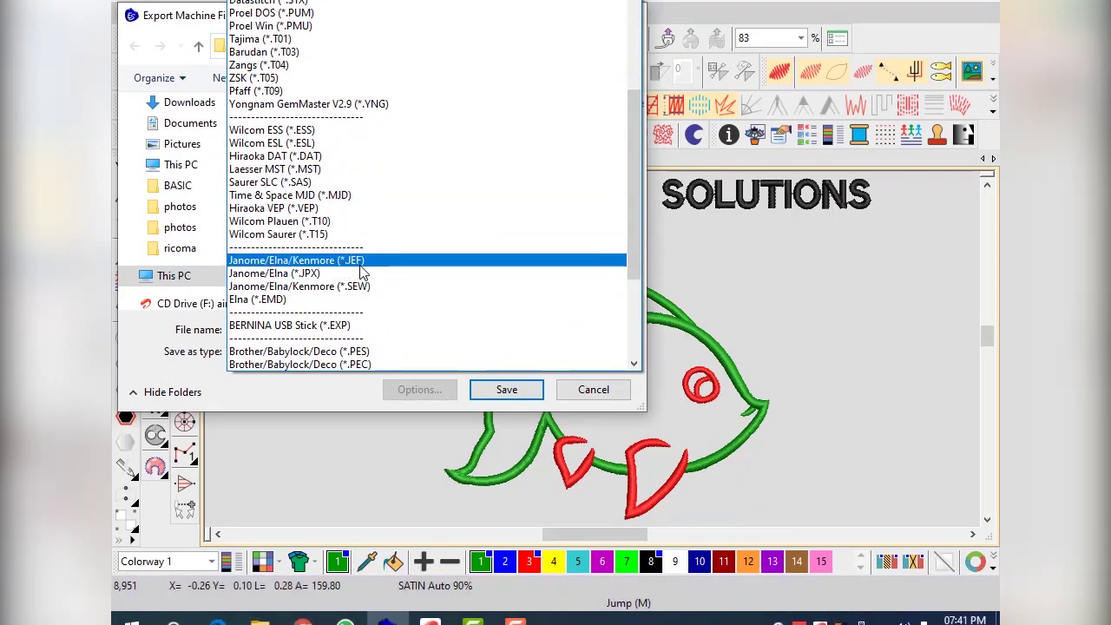
scroll(369, 273, "up", 1)
scroll(369, 287, "down", 1)
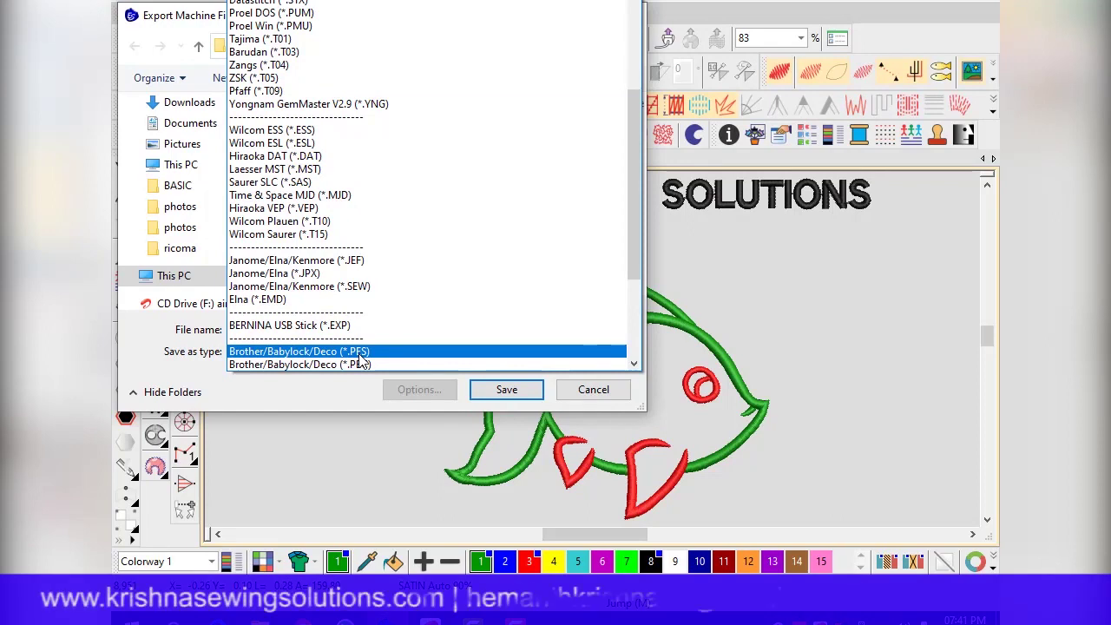
scroll(299, 200, "up", 5)
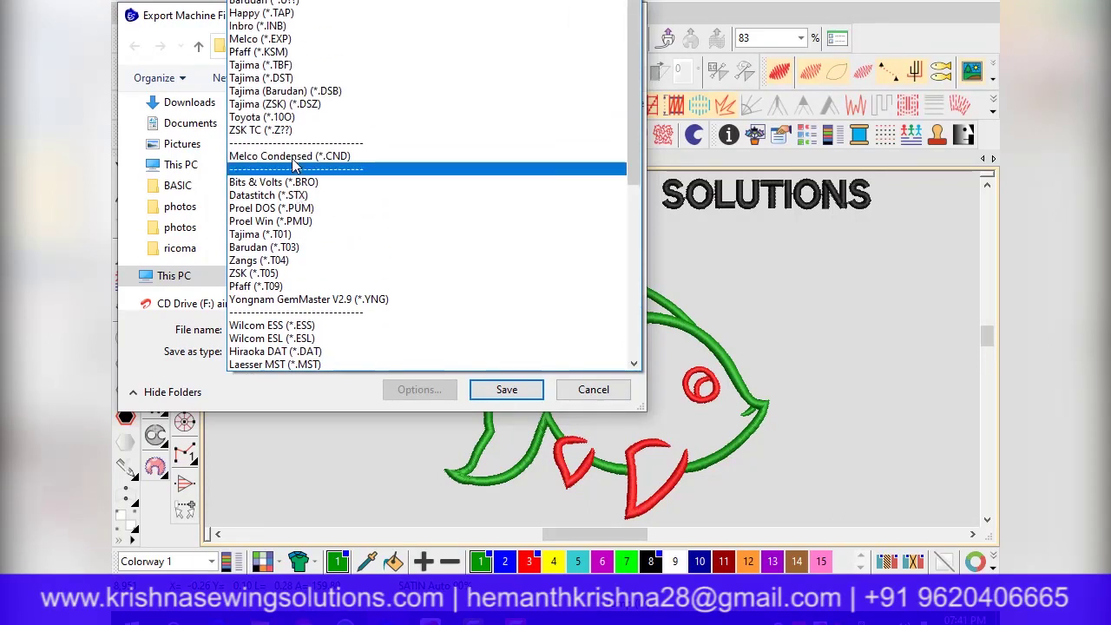
left_click(283, 80)
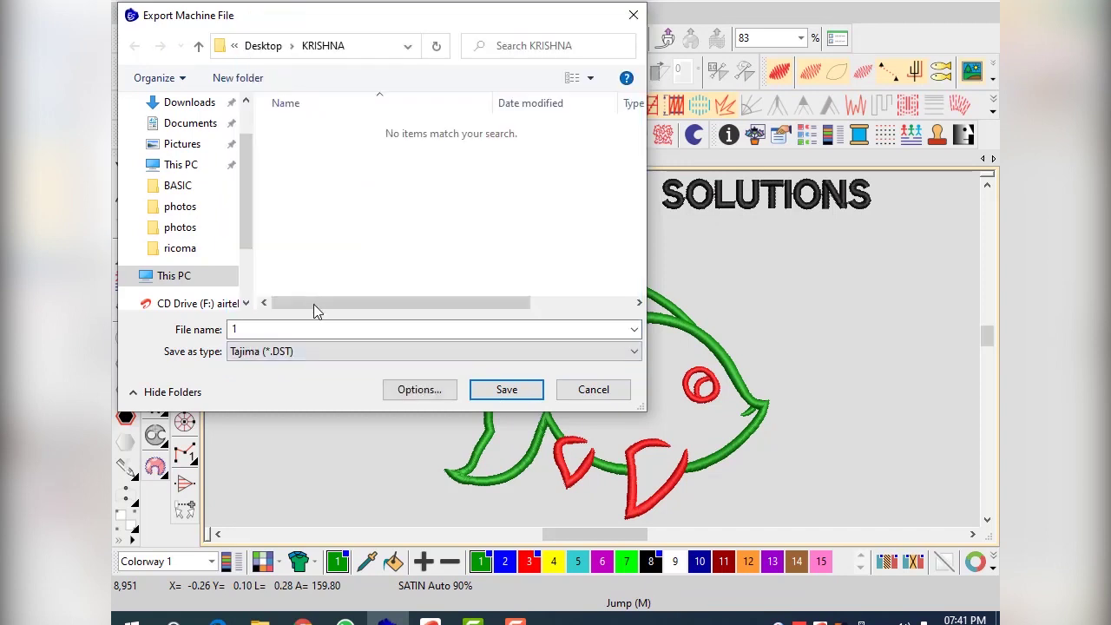
left_click(508, 390)
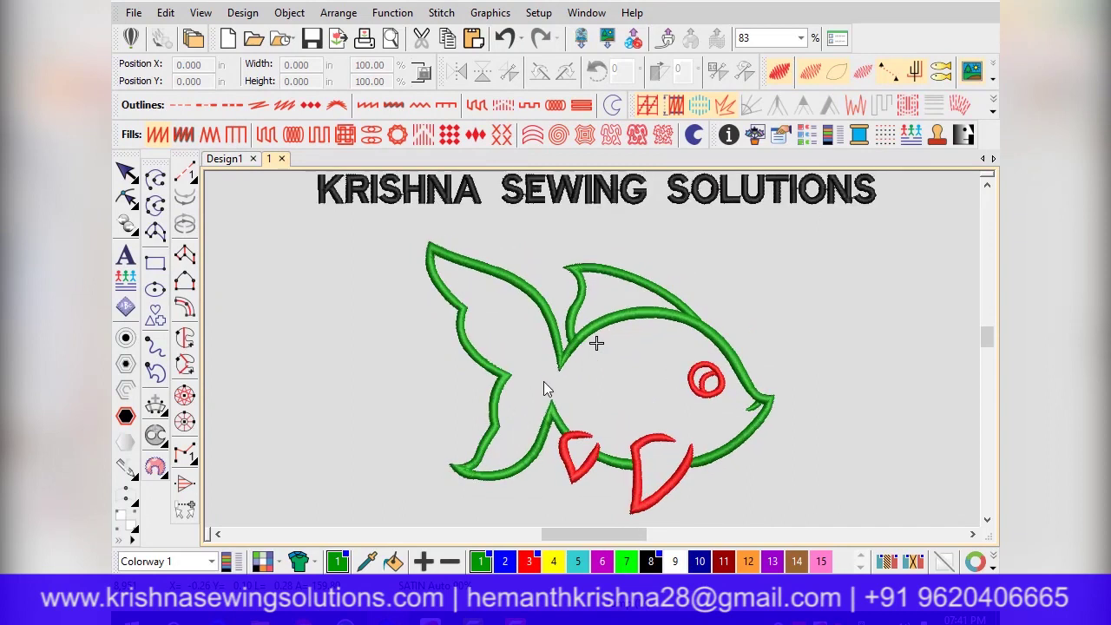
scroll(614, 324, "up", 1)
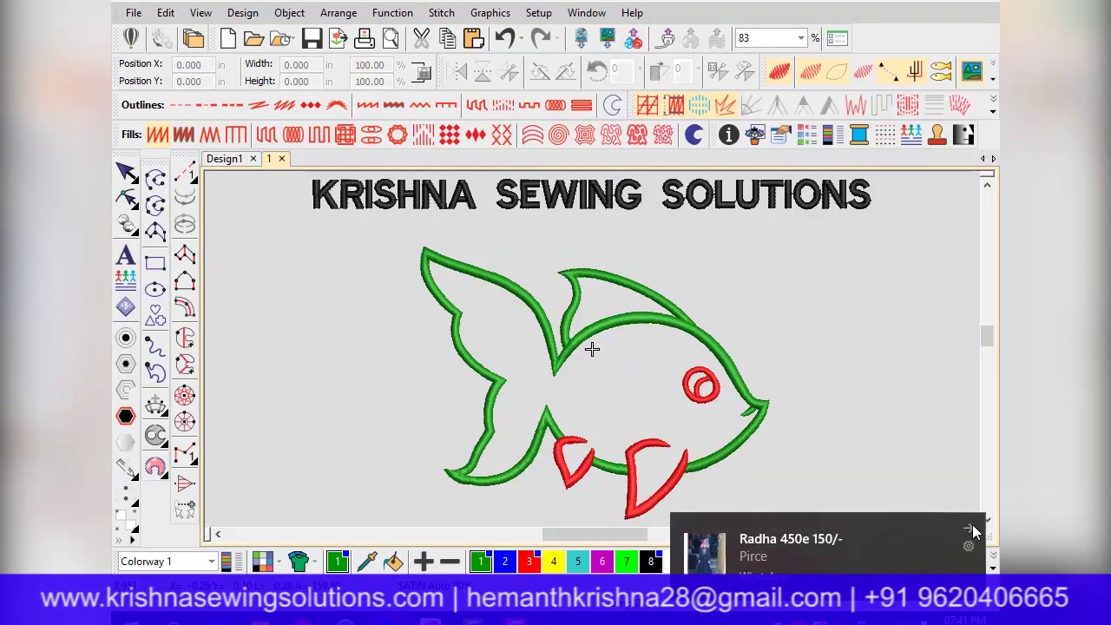
left_click(977, 520)
left_click(132, 14)
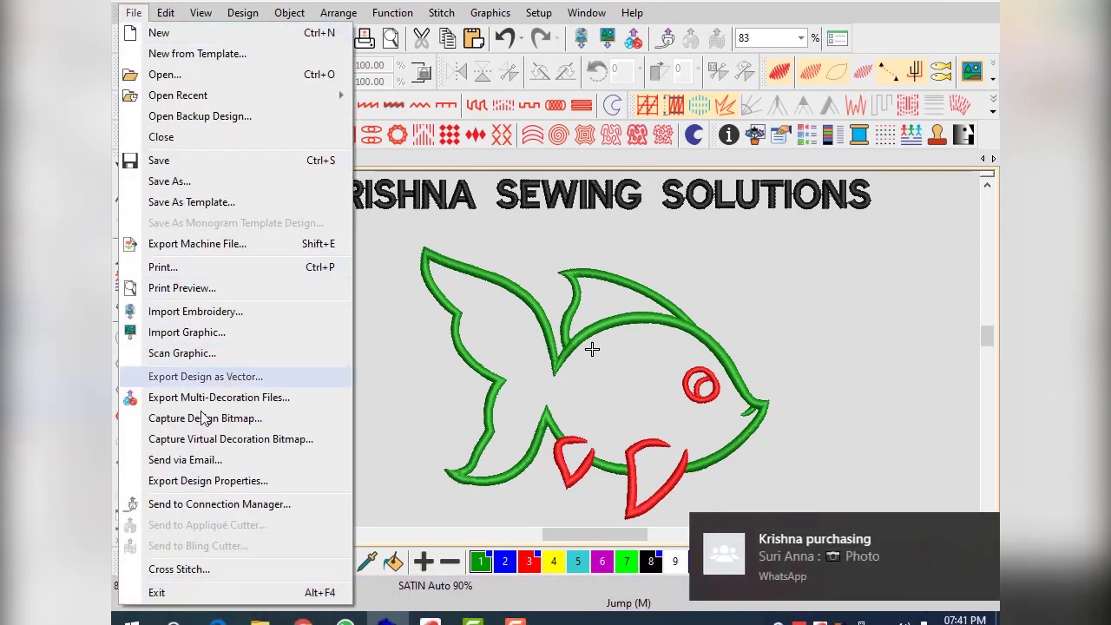
left_click(966, 530)
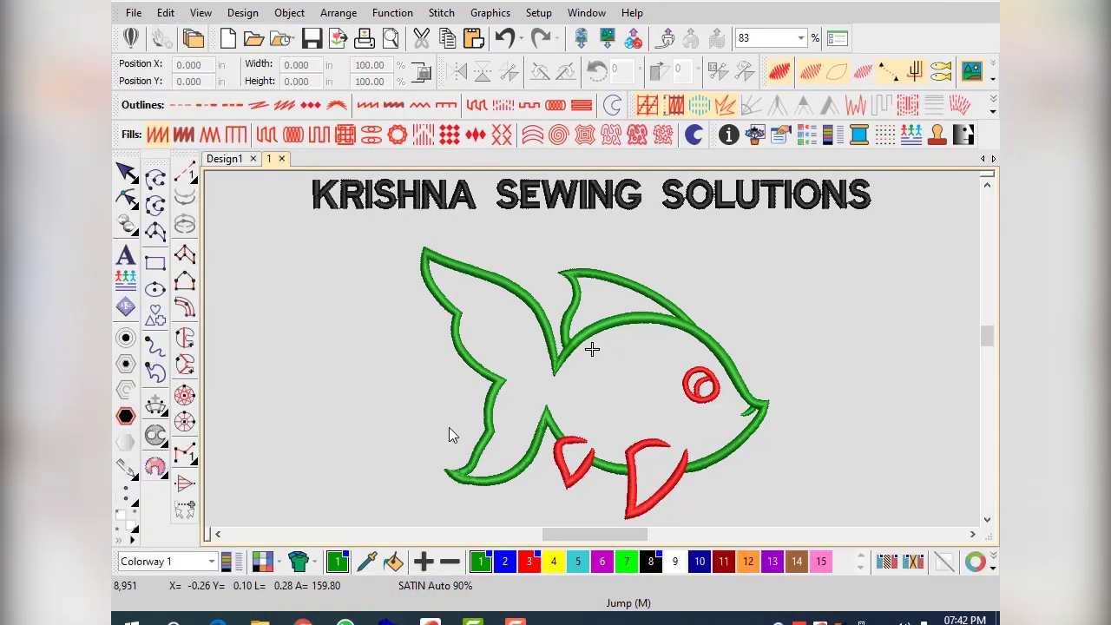
- Start capturing the whole design (1:1) as a bitmap with background/fabric included and output saved to disk
left_click(134, 13)
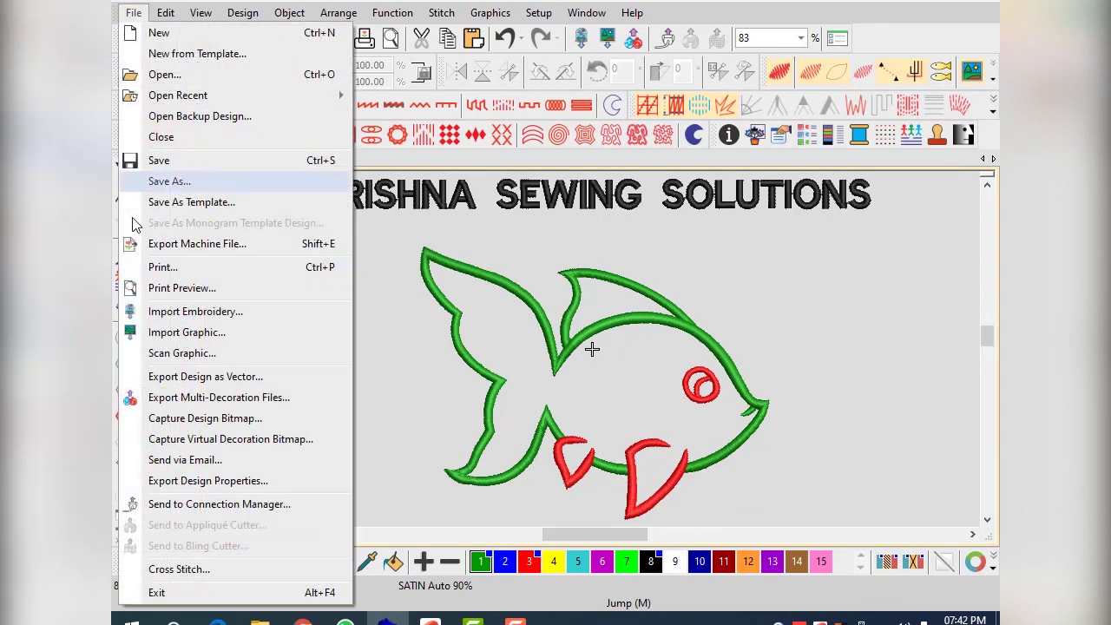
left_click(201, 418)
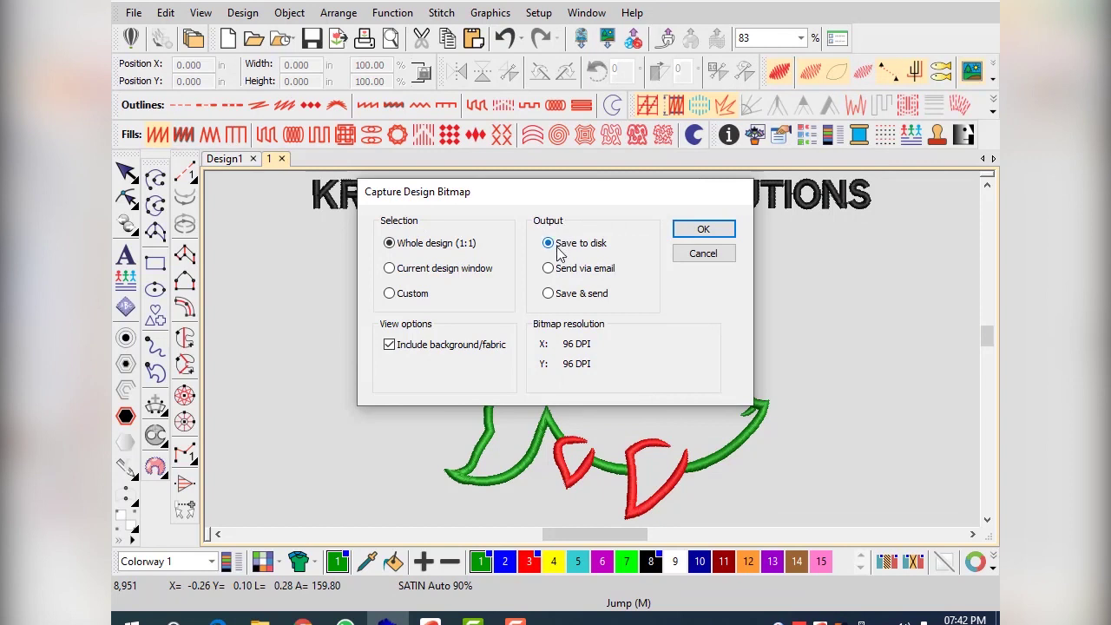
left_click(703, 230)
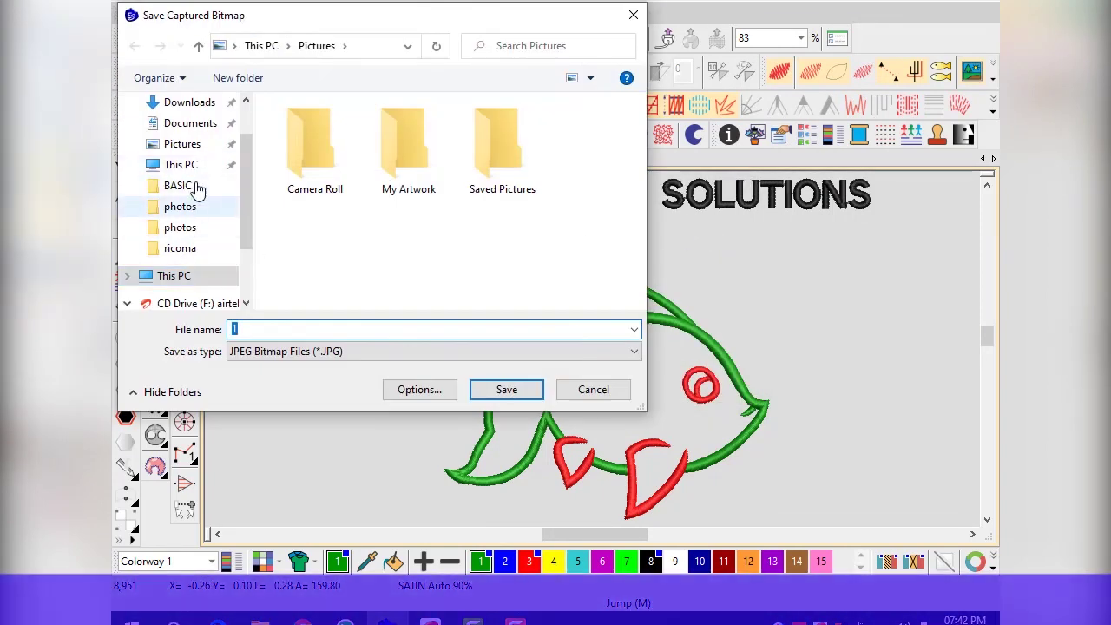
- Save the captured bitmap as 1 in the JPEG Bitmap Files (*.JPG) format to the KRISHNA folder on the Desktop
scroll(195, 174, "up", 1)
left_click(191, 107)
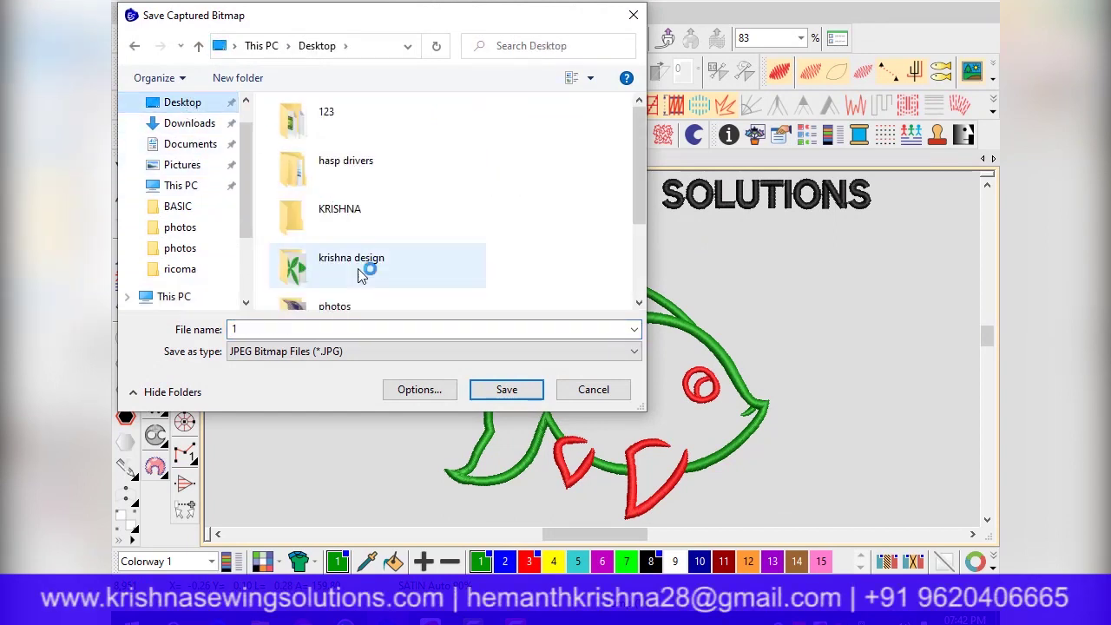
left_click(337, 216)
double_click(336, 216)
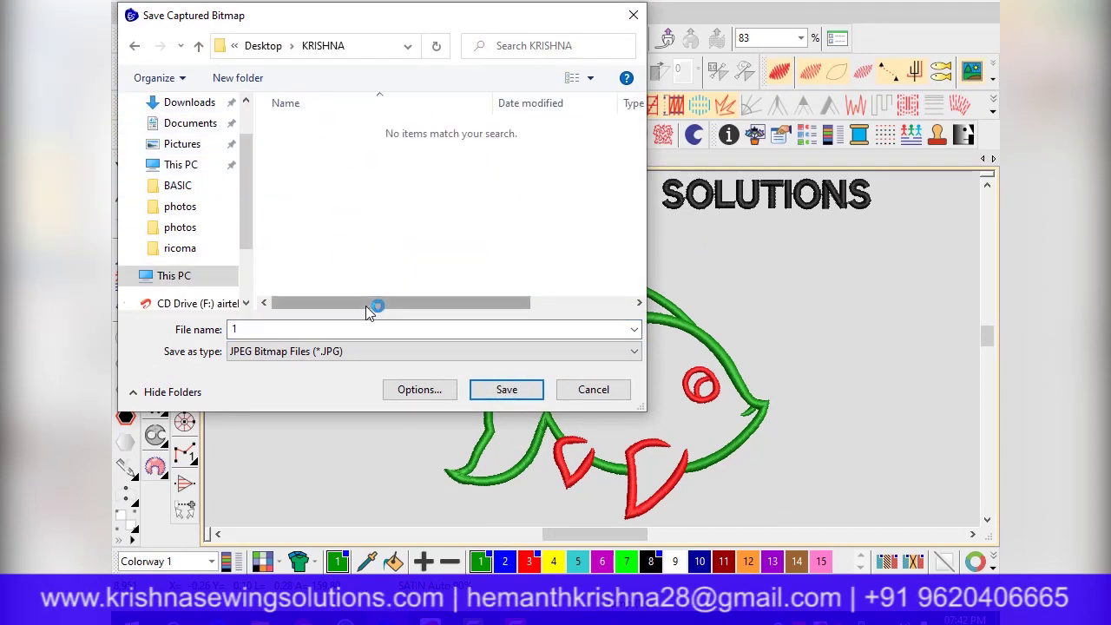
left_click(248, 329)
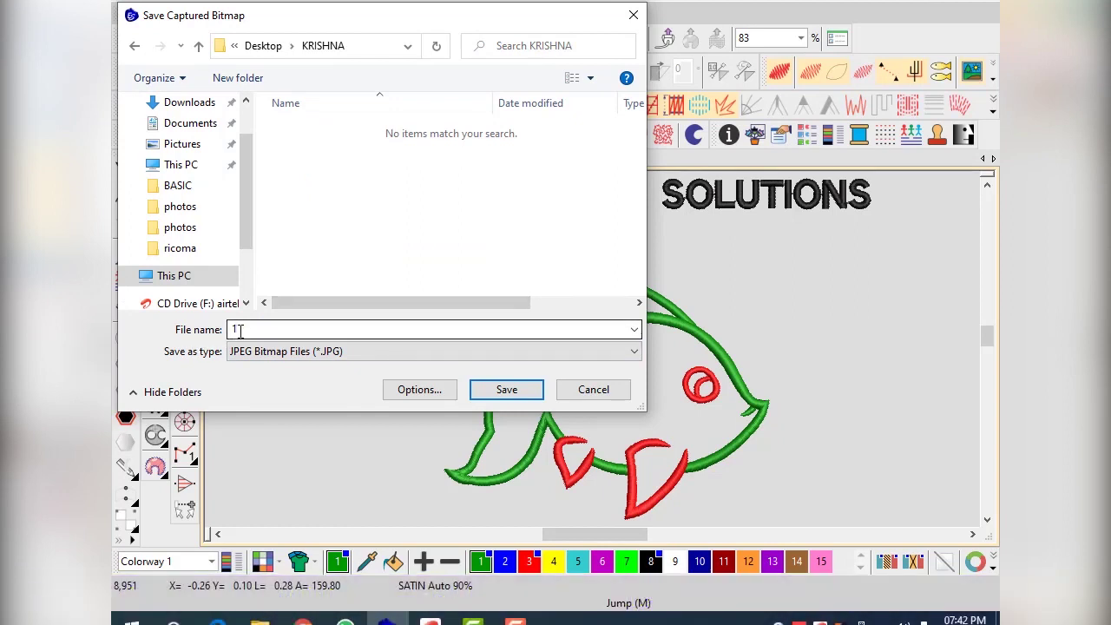
left_click(344, 352)
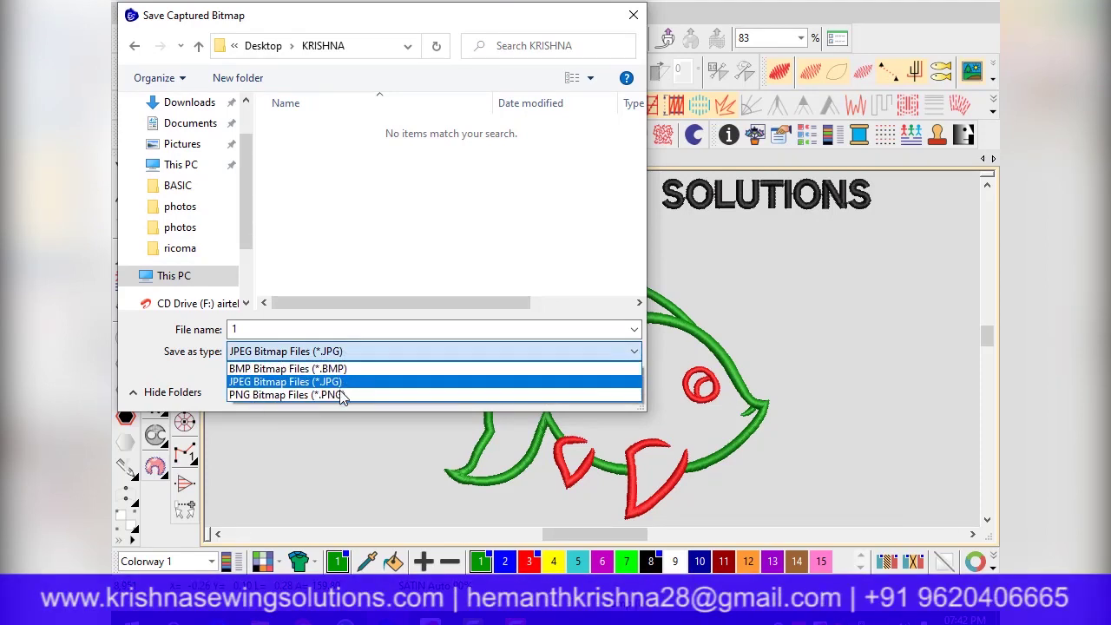
left_click(335, 382)
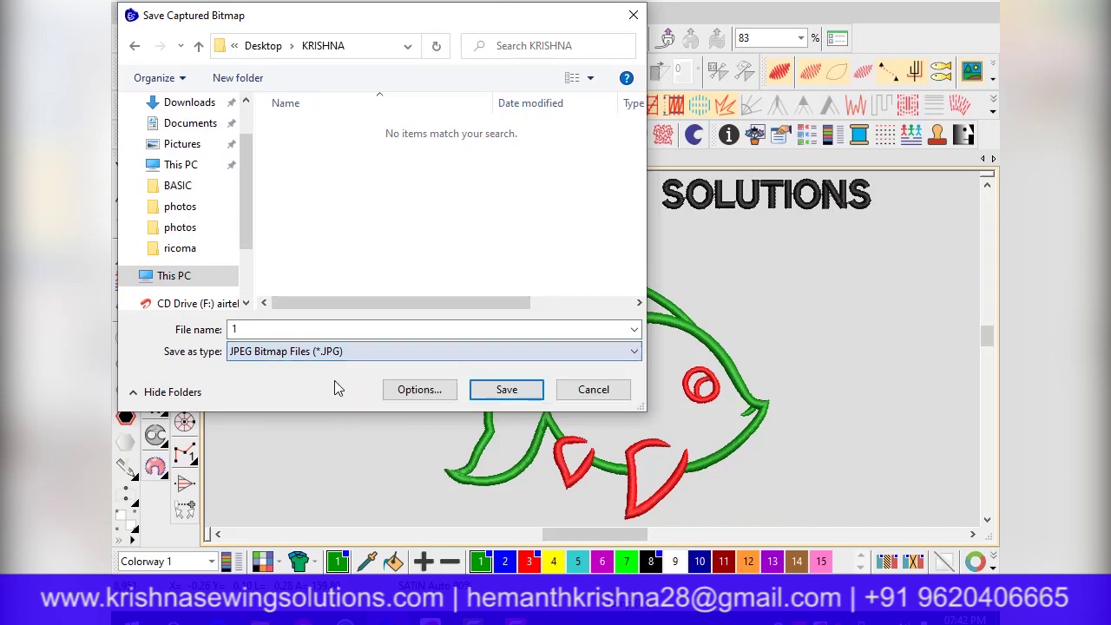
left_click(508, 390)
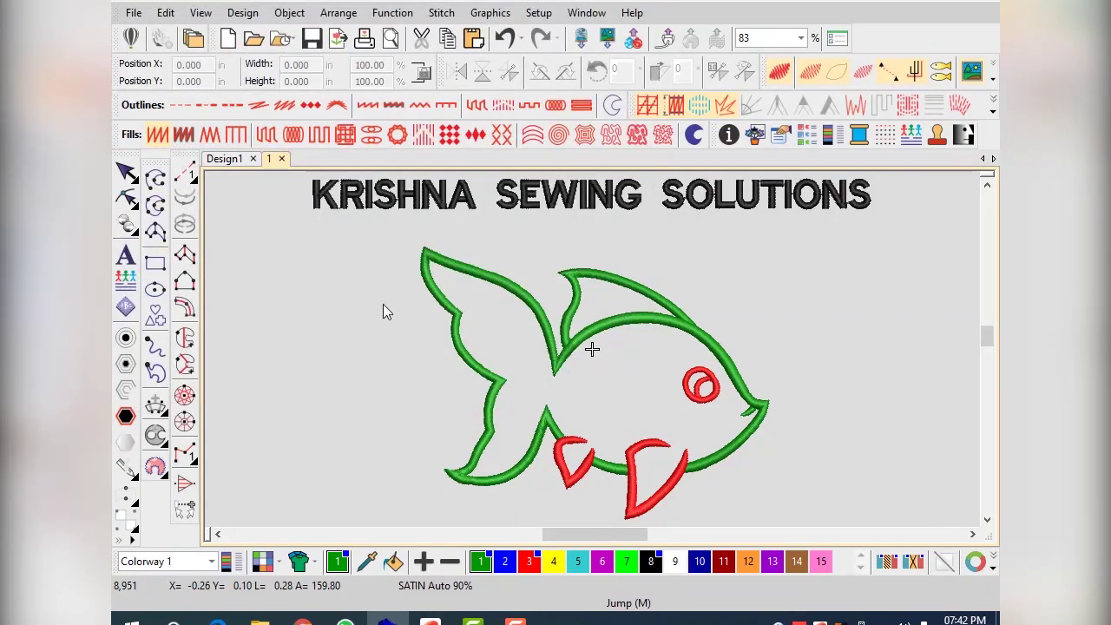